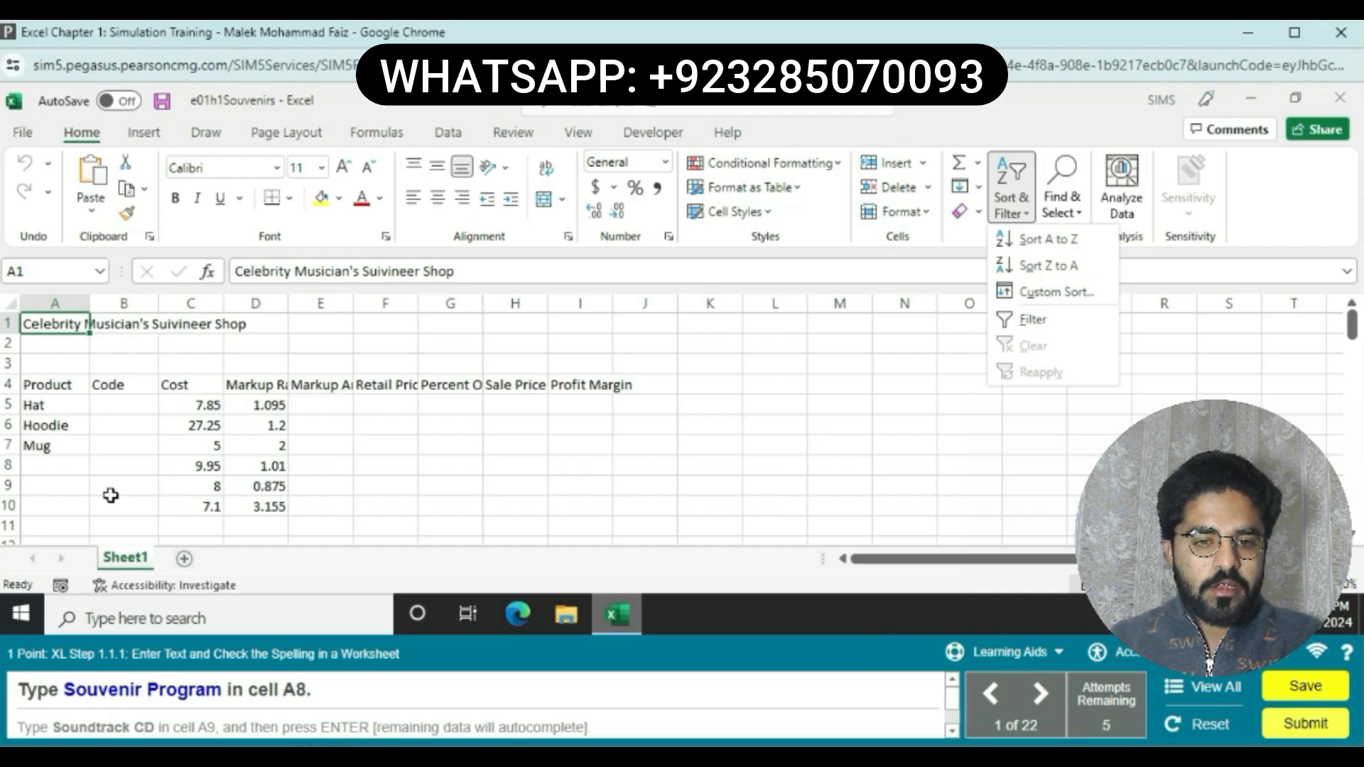
Step: Enter "Souvenir Program" in cell A8
click(68, 464)
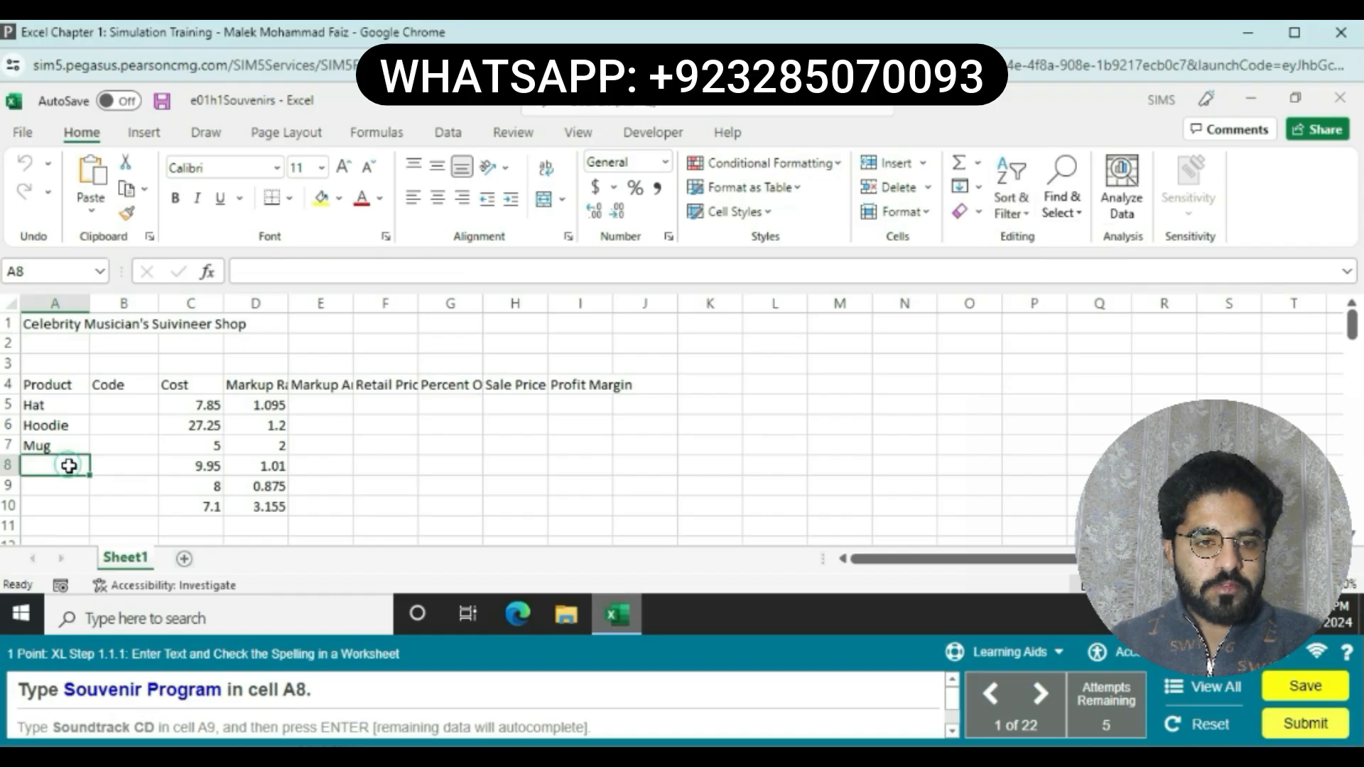
text(S)
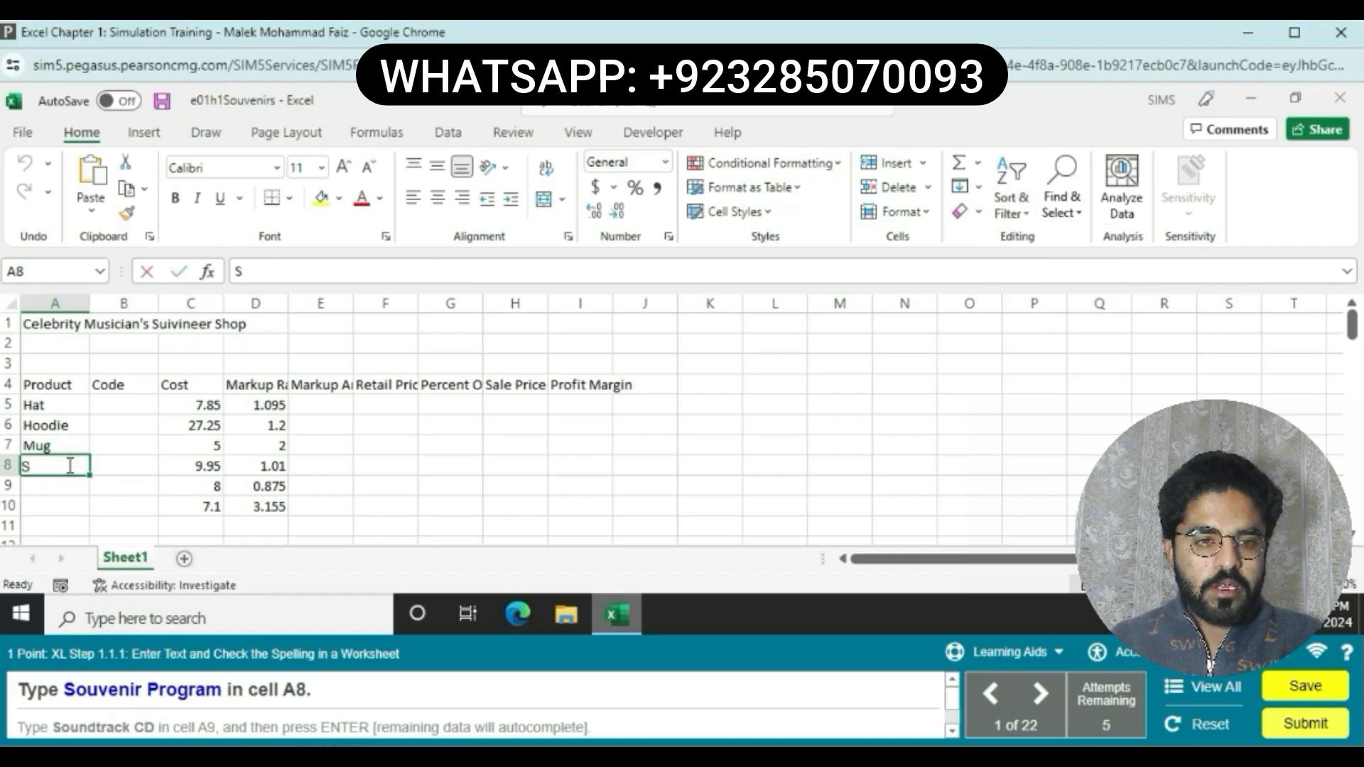
text(ouv)
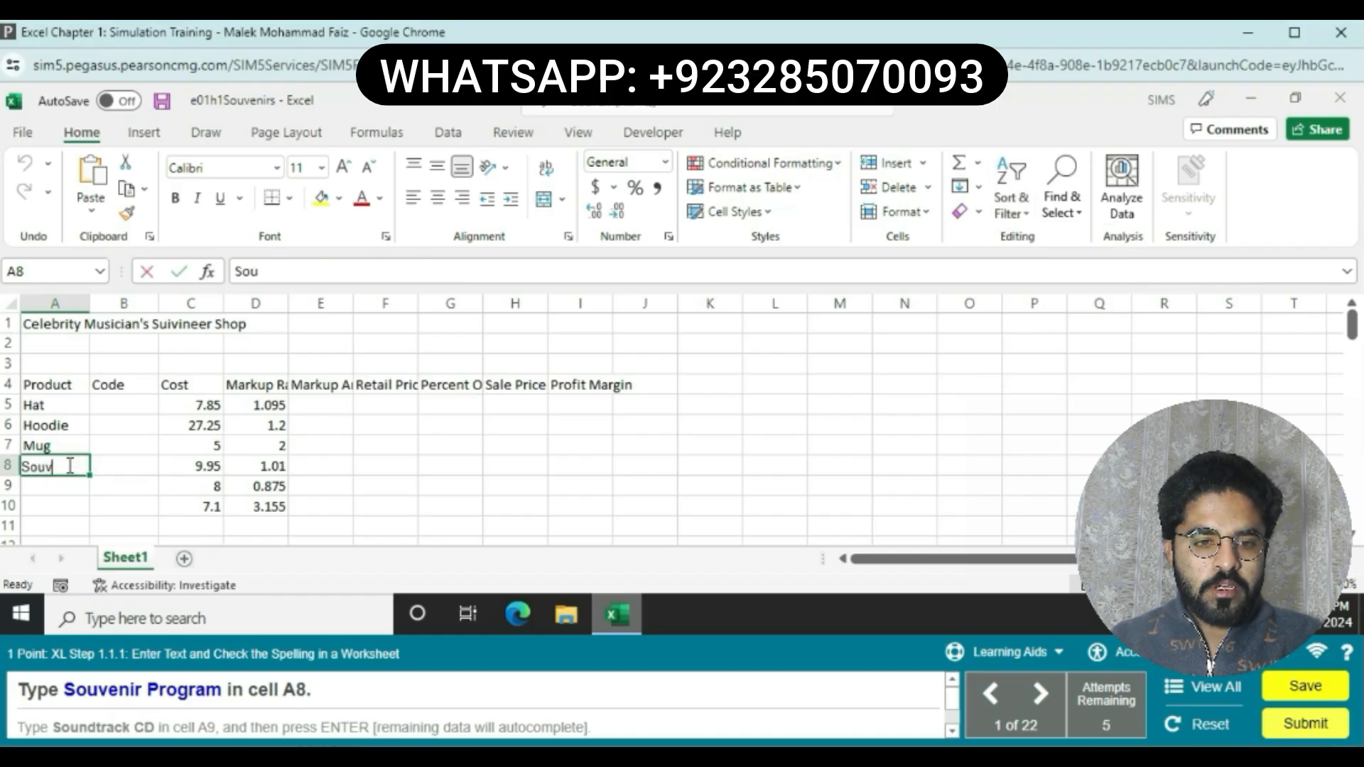
text(eni)
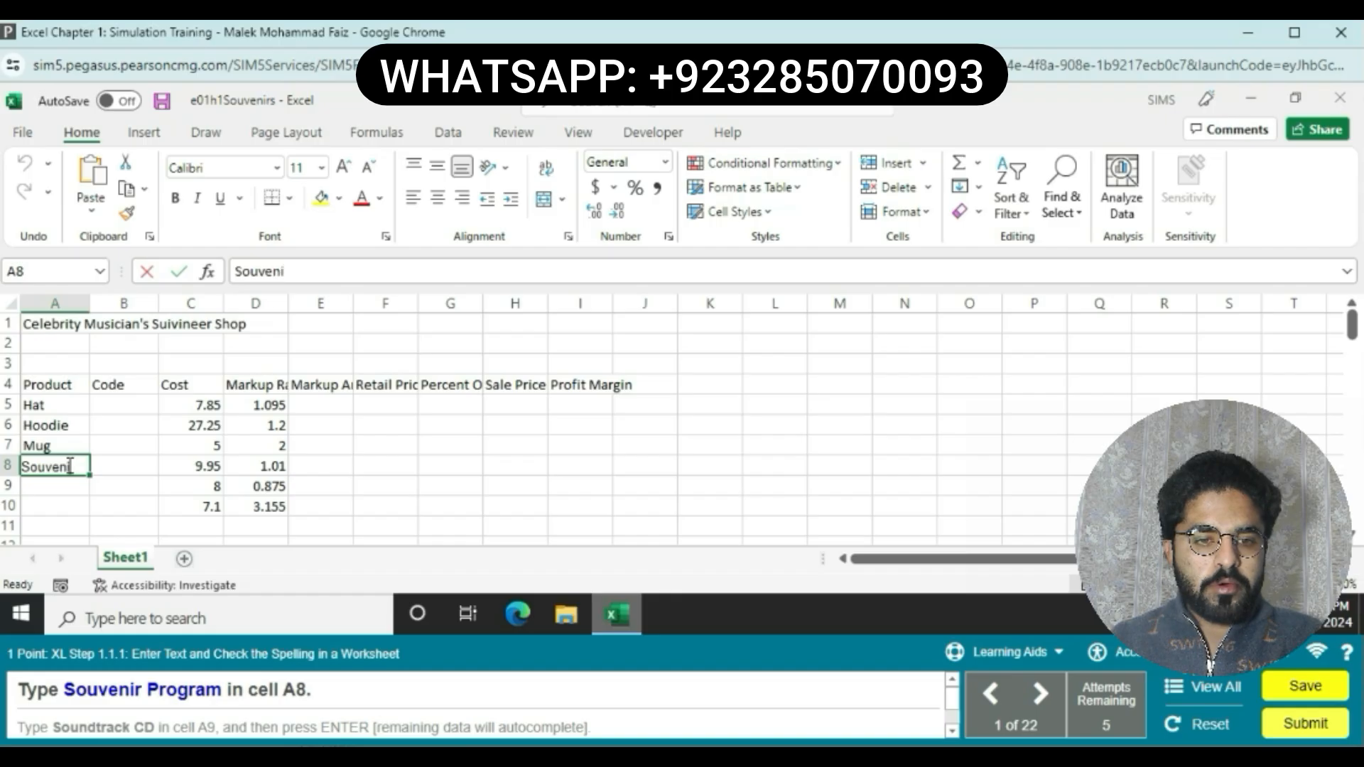
text(r Pr)
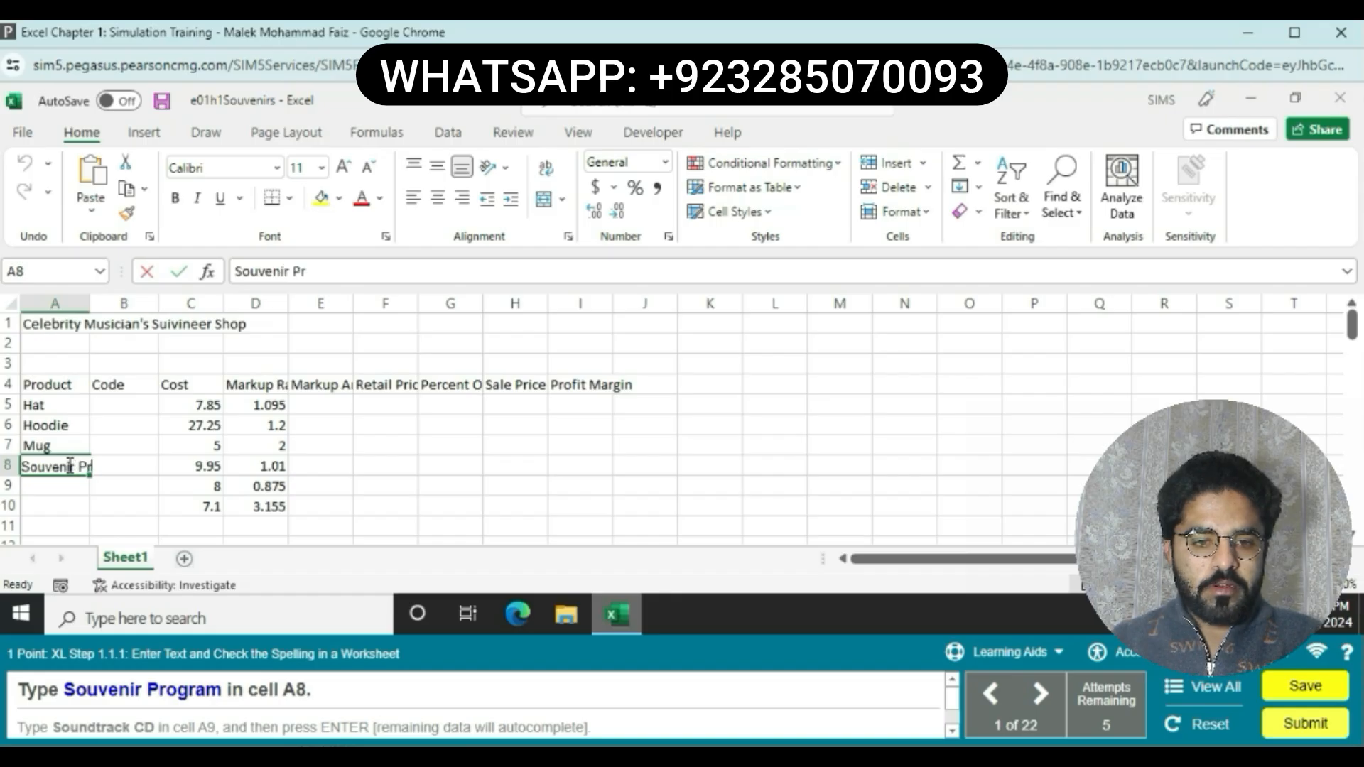
text(ogram)
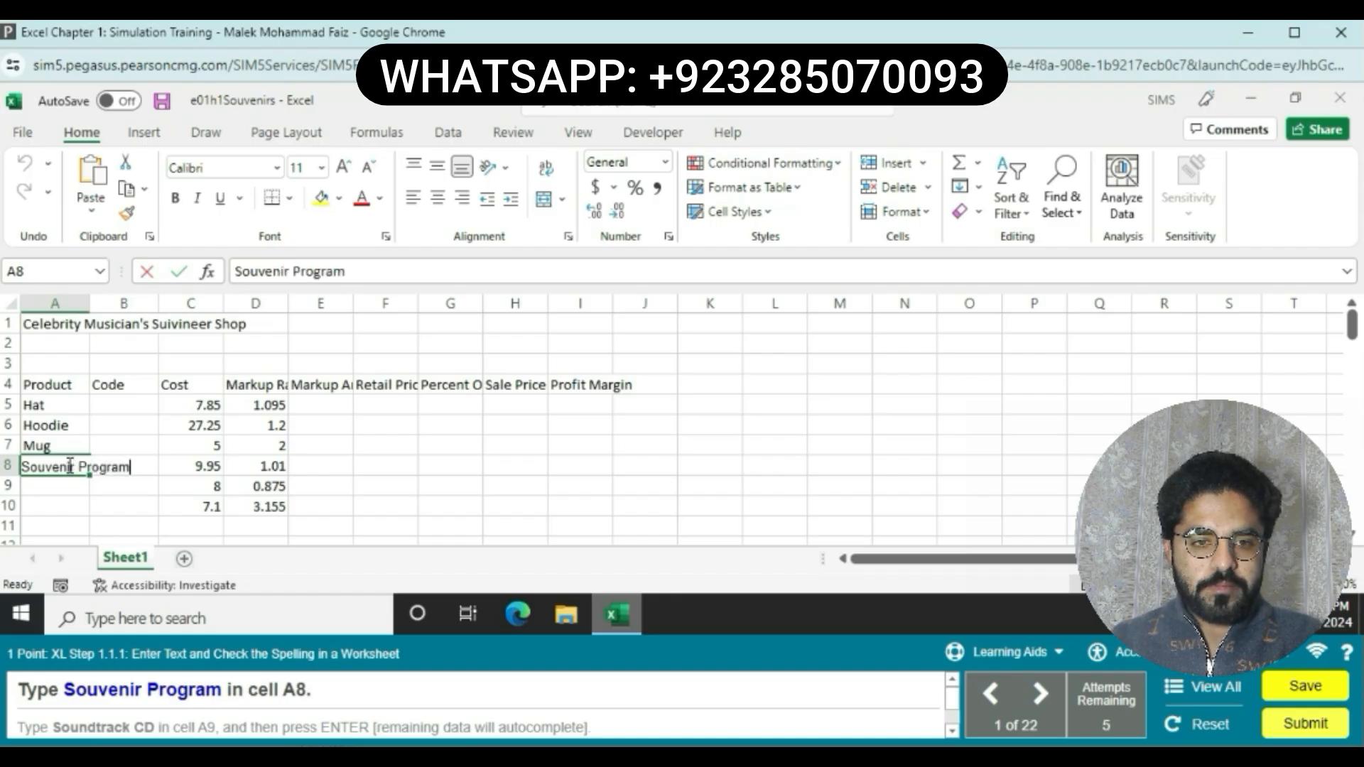
key(Return)
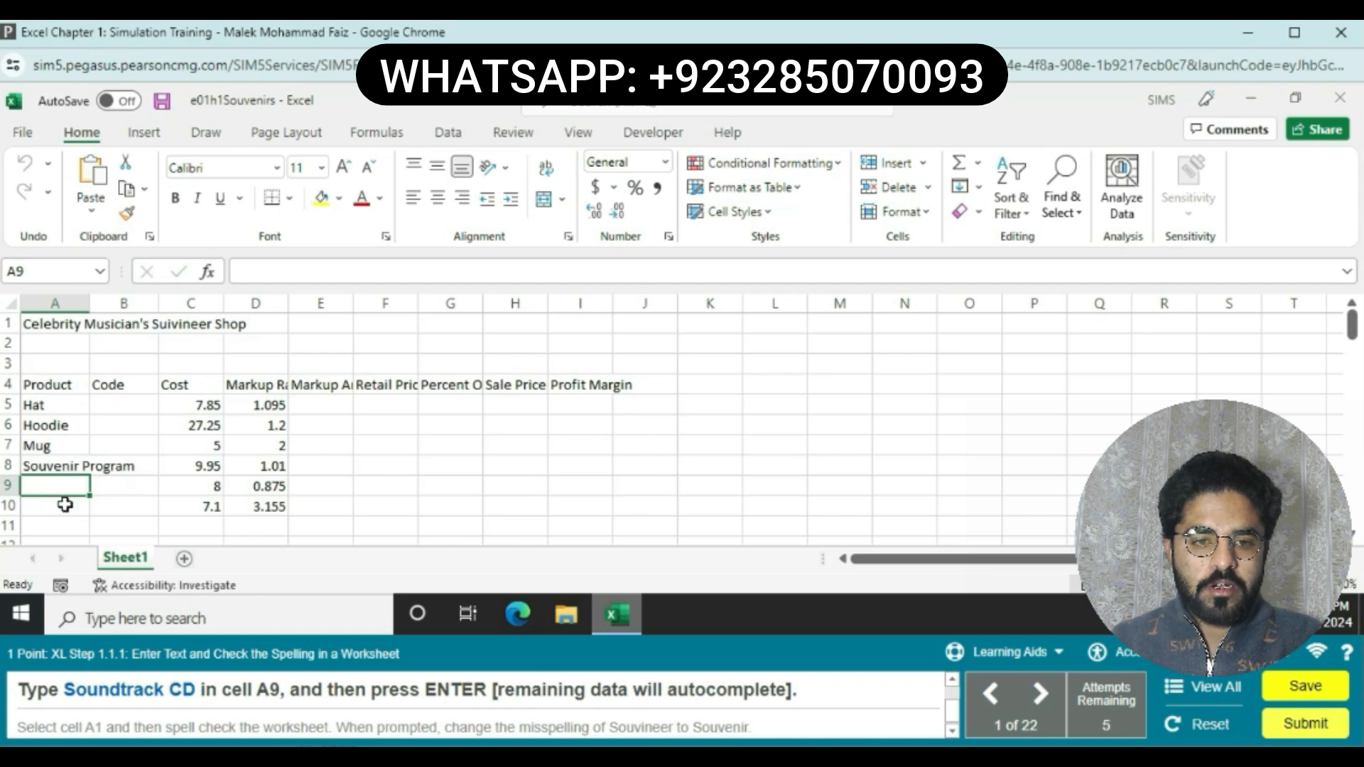
Step: Enter "Soundtrack CD" in cell A9, letting the remaining product names autocomplete
text(Sou)
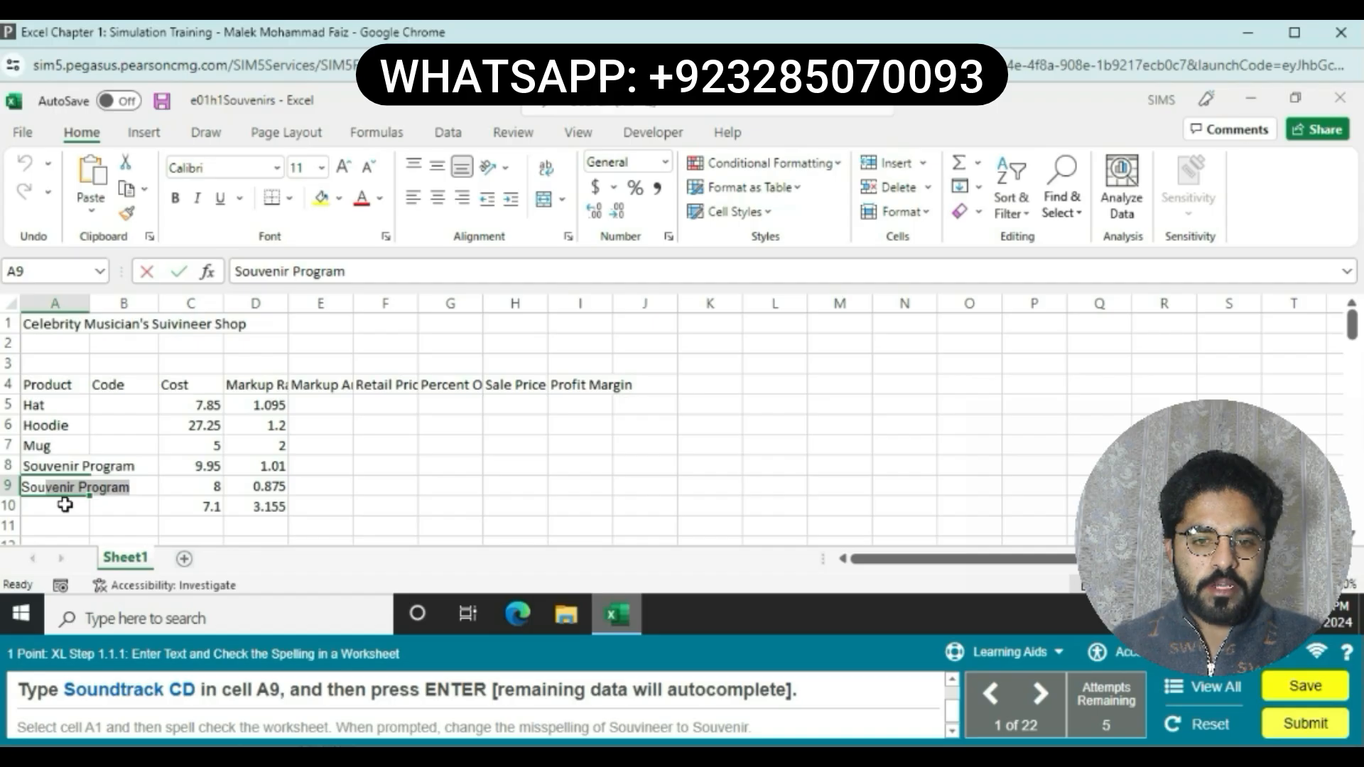
text(n)
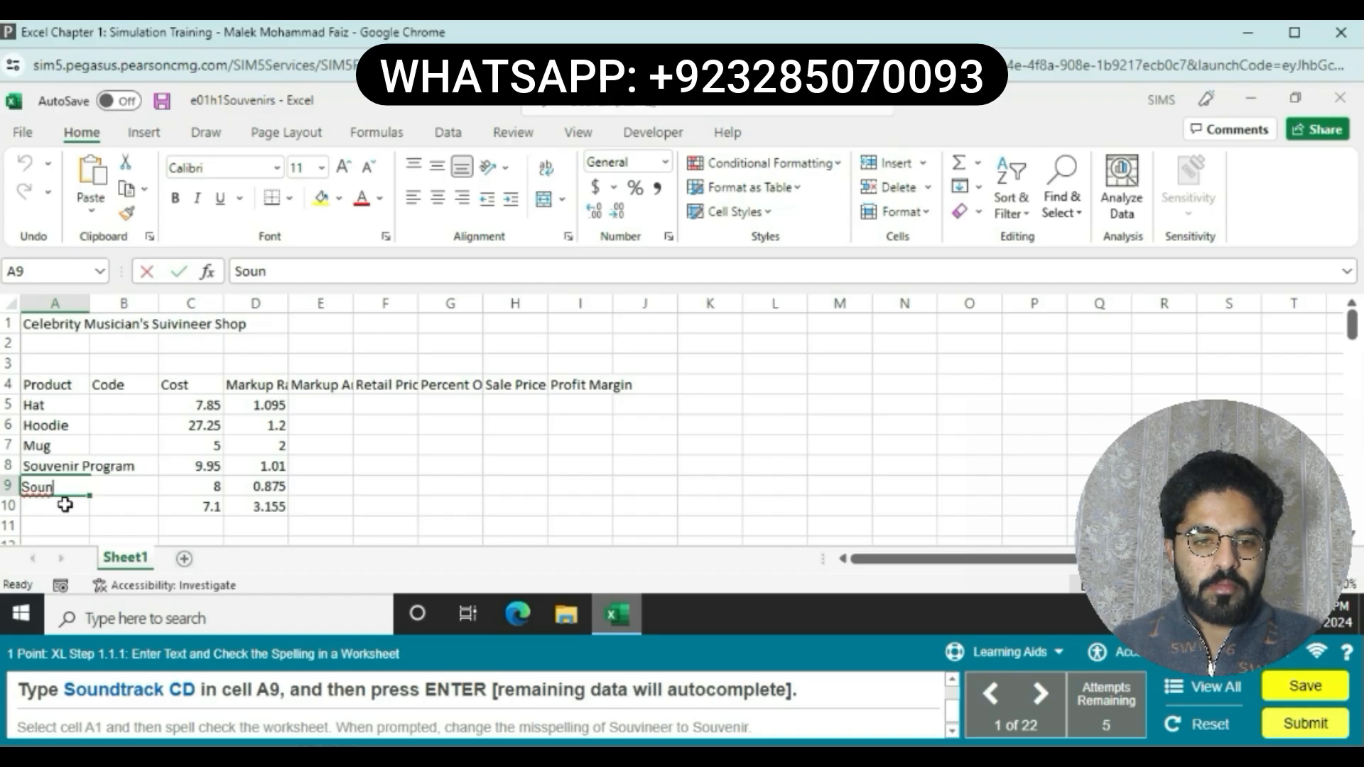
text(dtrack)
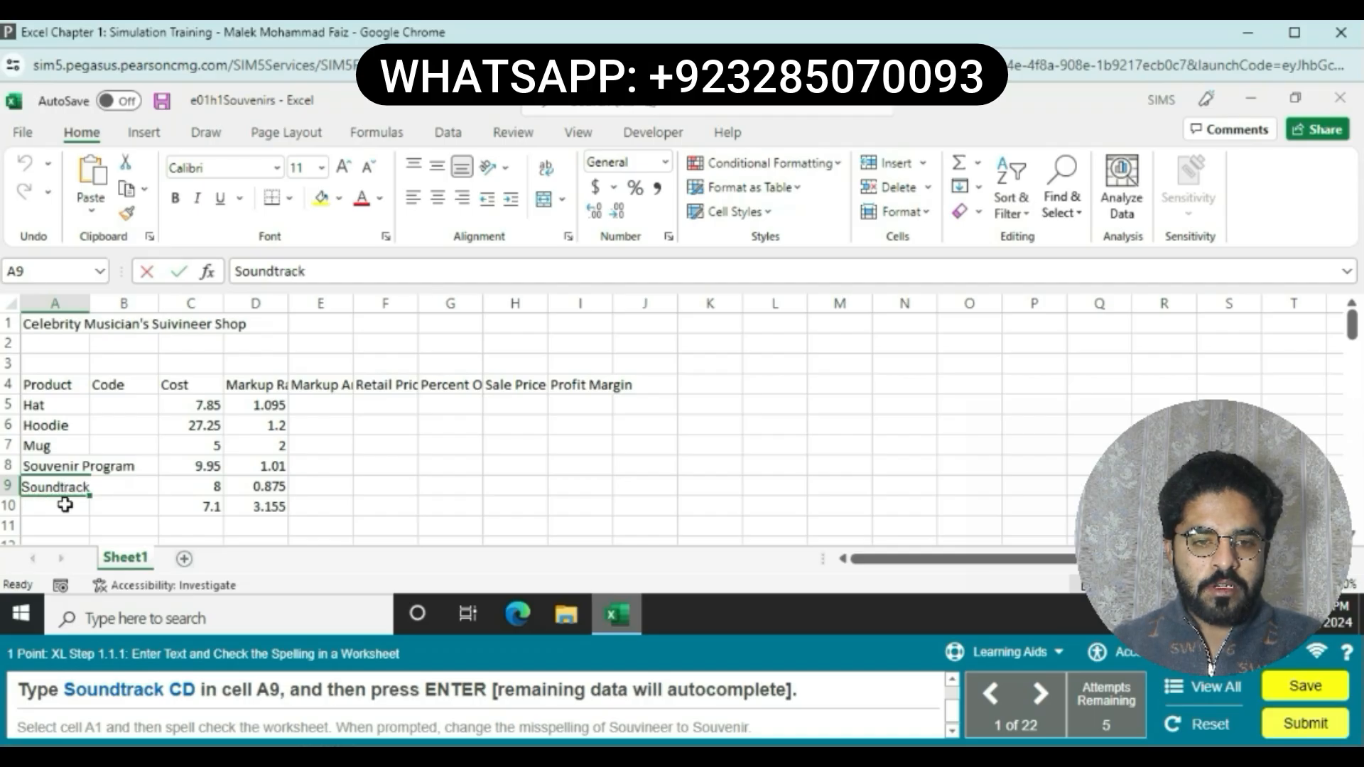
text( CD)
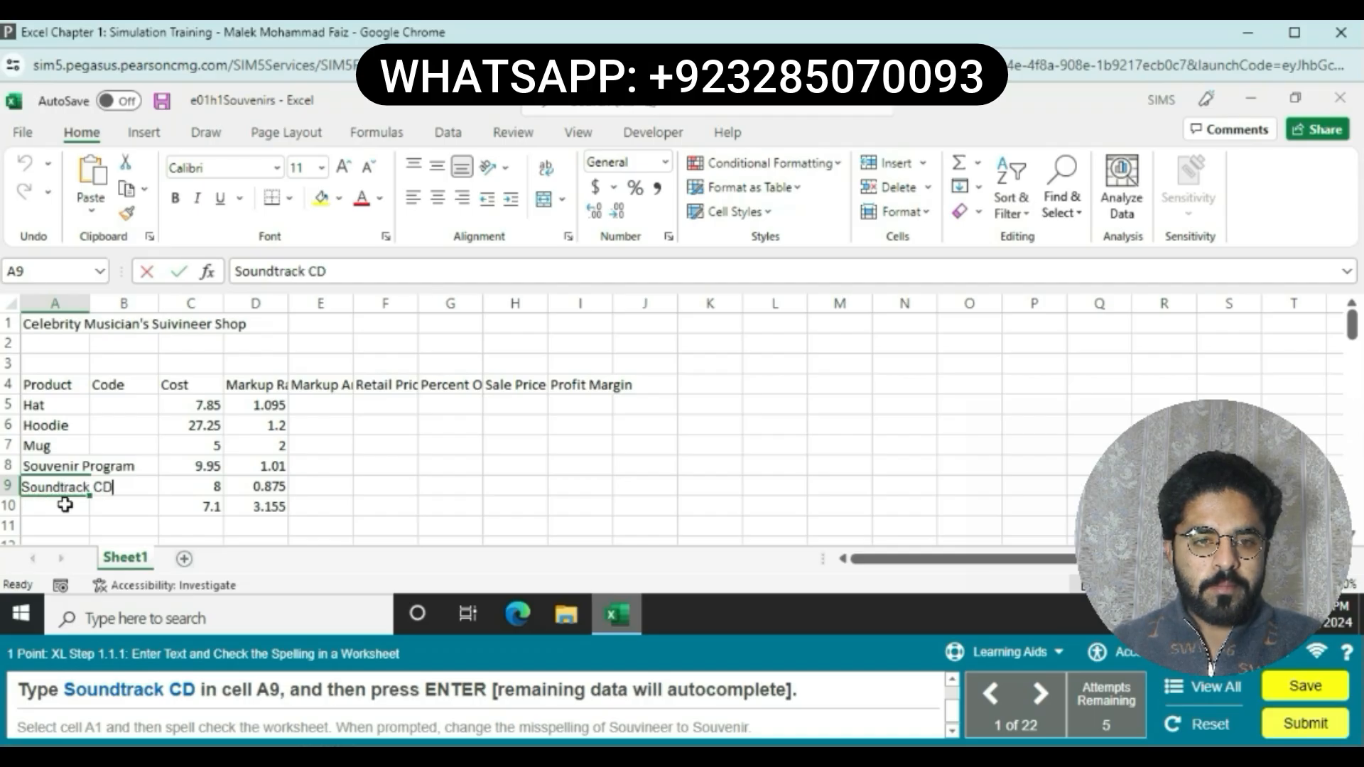
key(Return)
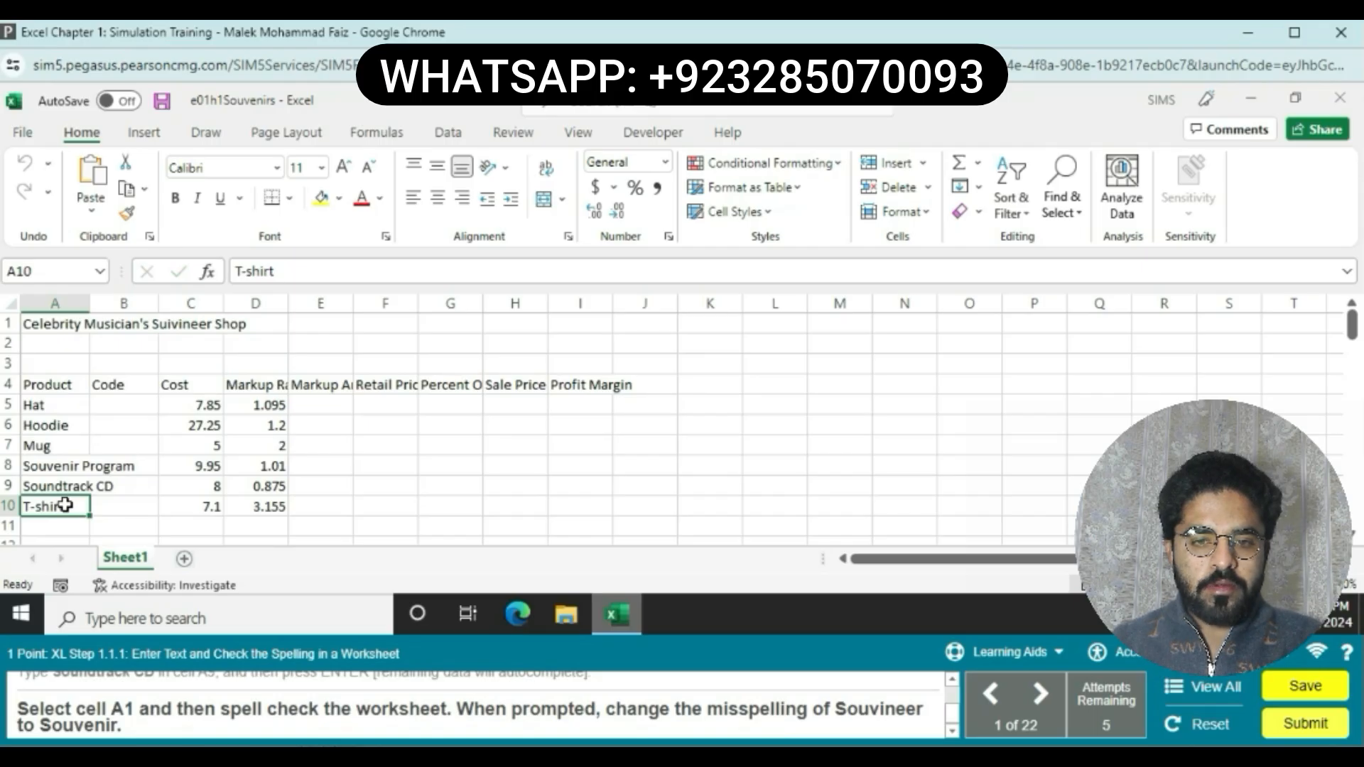
Step: Select cell A1 and spell-check the worksheet, changing the misspelling Souvineer to Souvenir
click(51, 323)
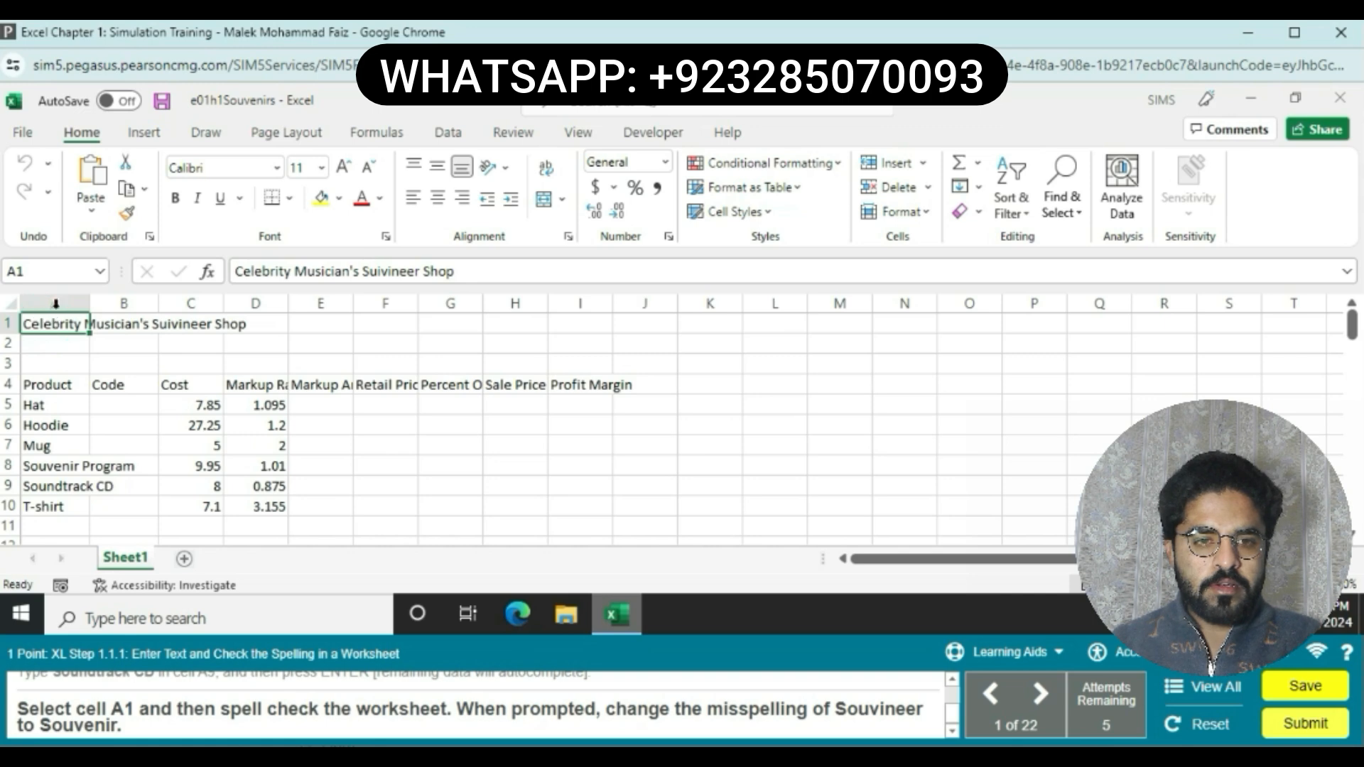
click(48, 271)
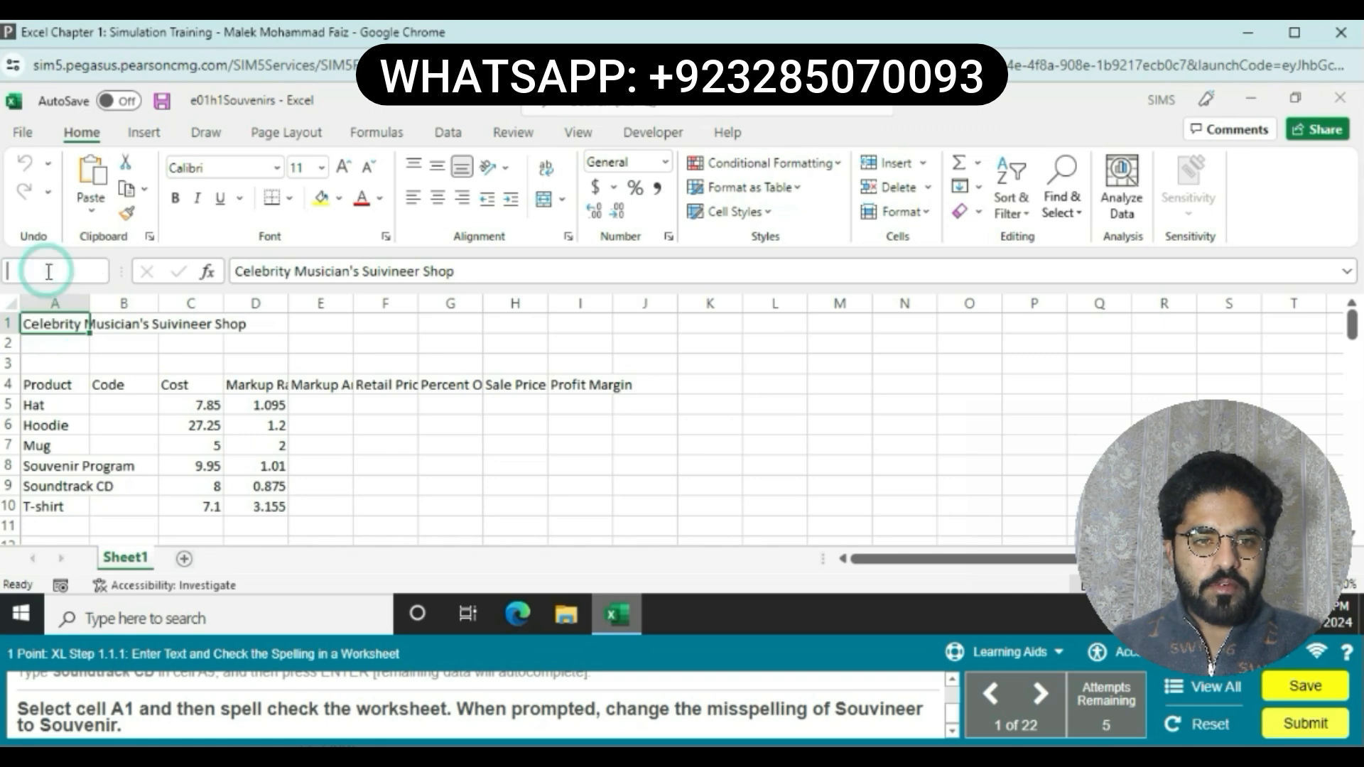
text(a1)
key(BackSpace)
key(BackSpace)
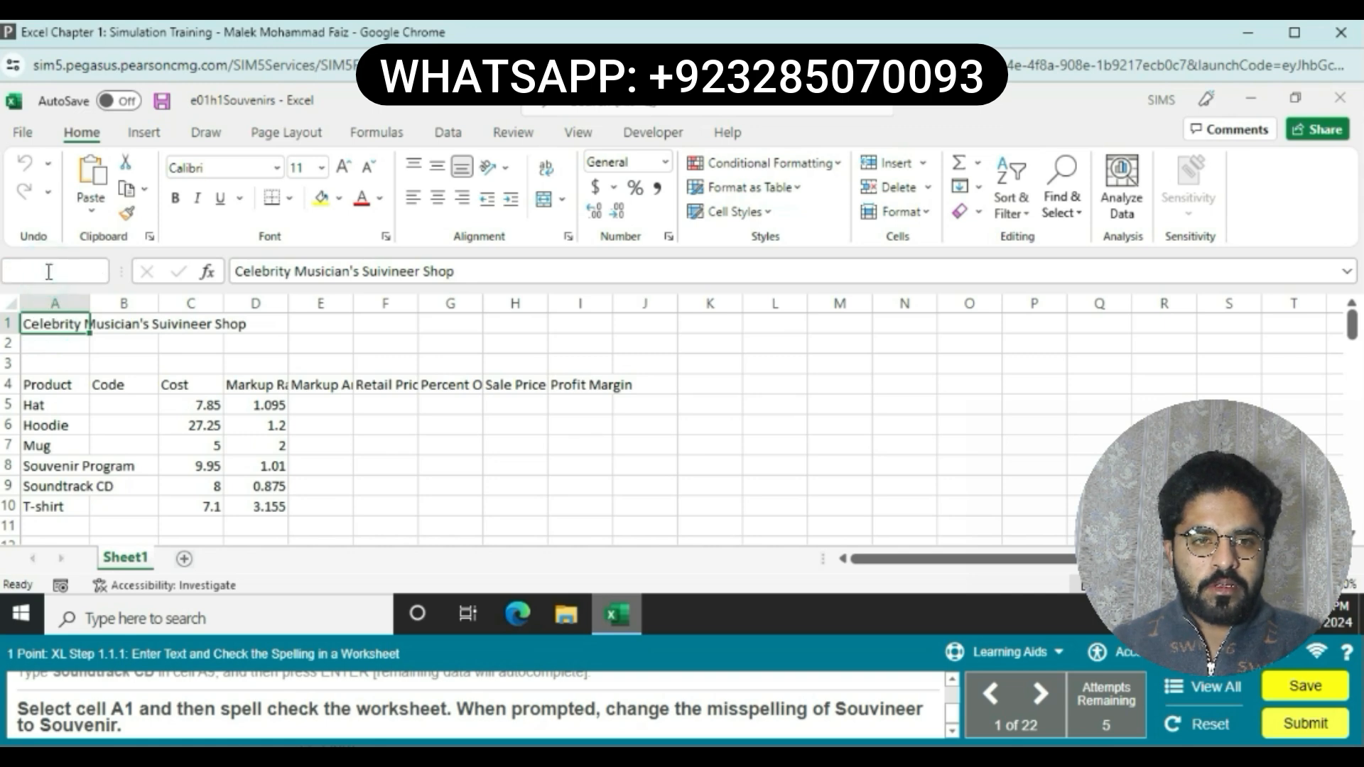
text(A1)
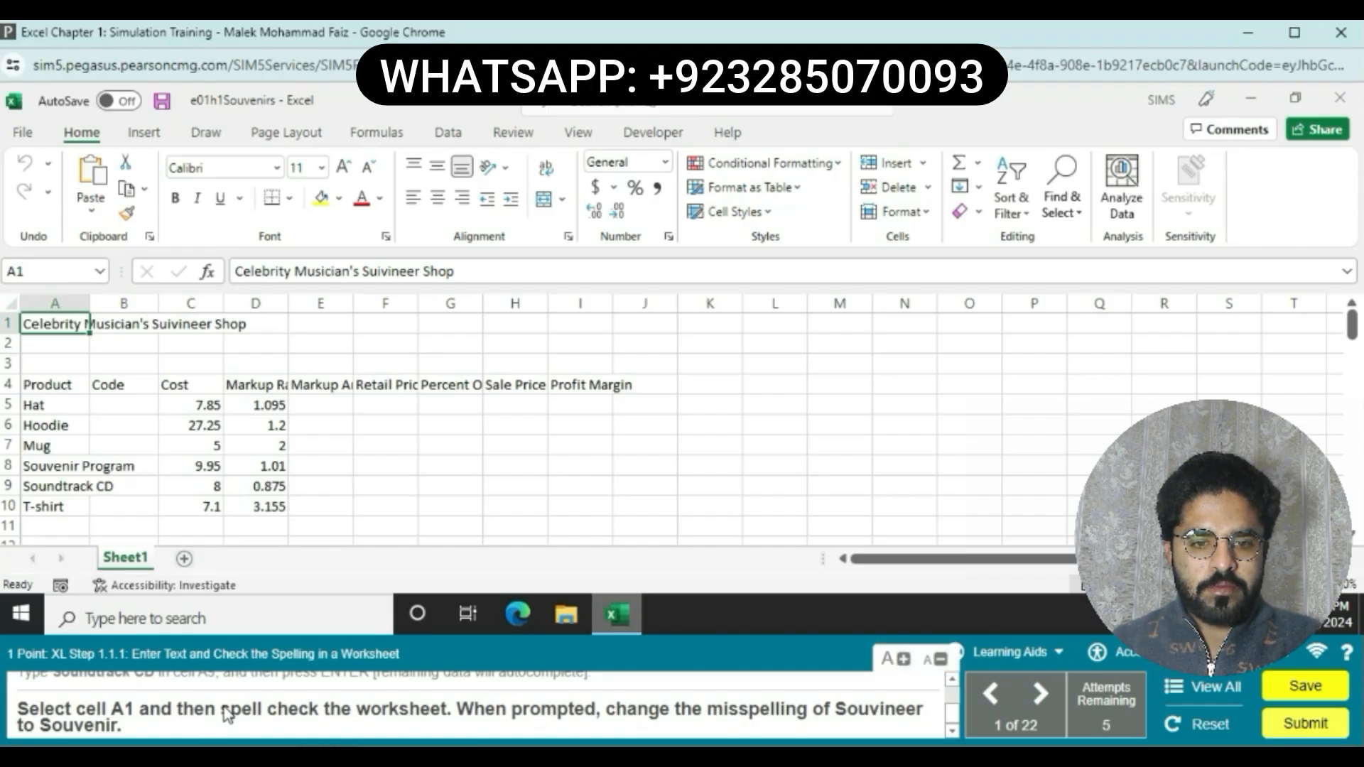
click(509, 137)
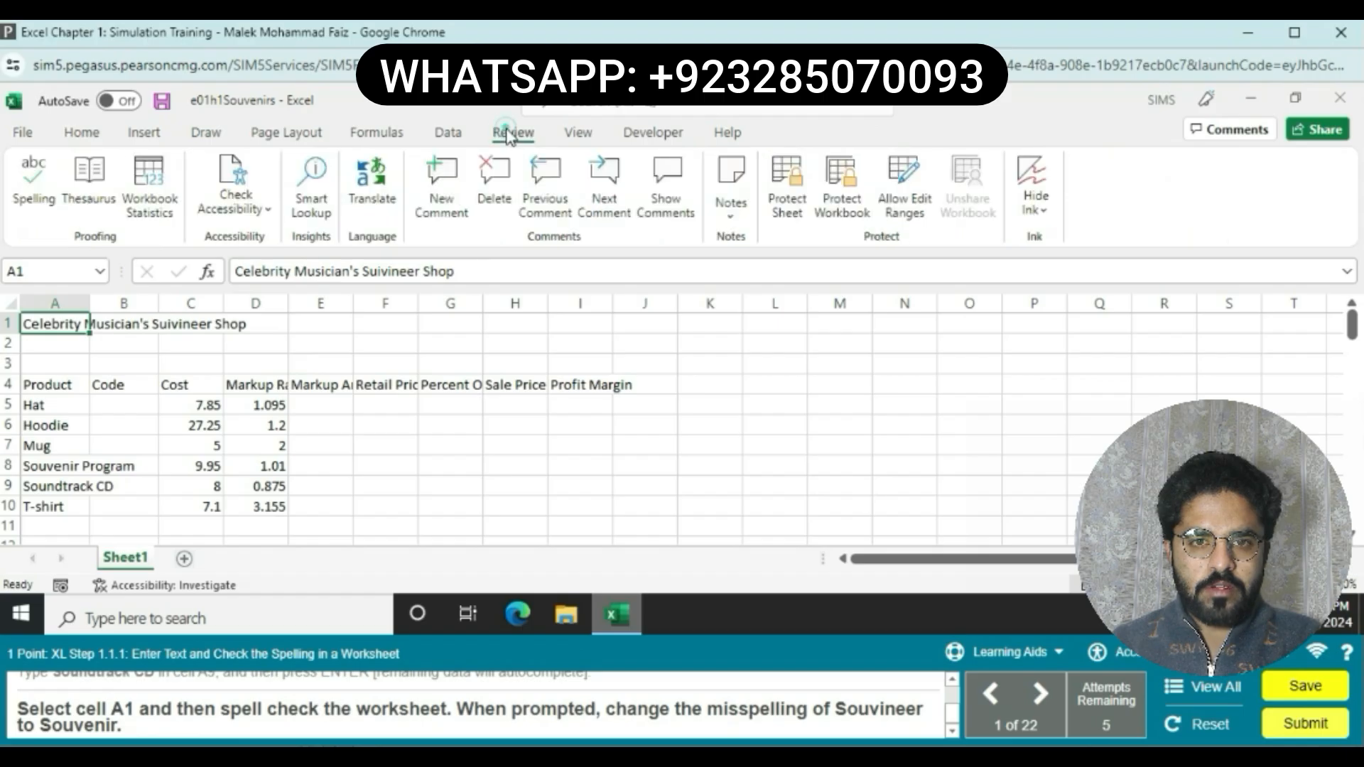
click(39, 179)
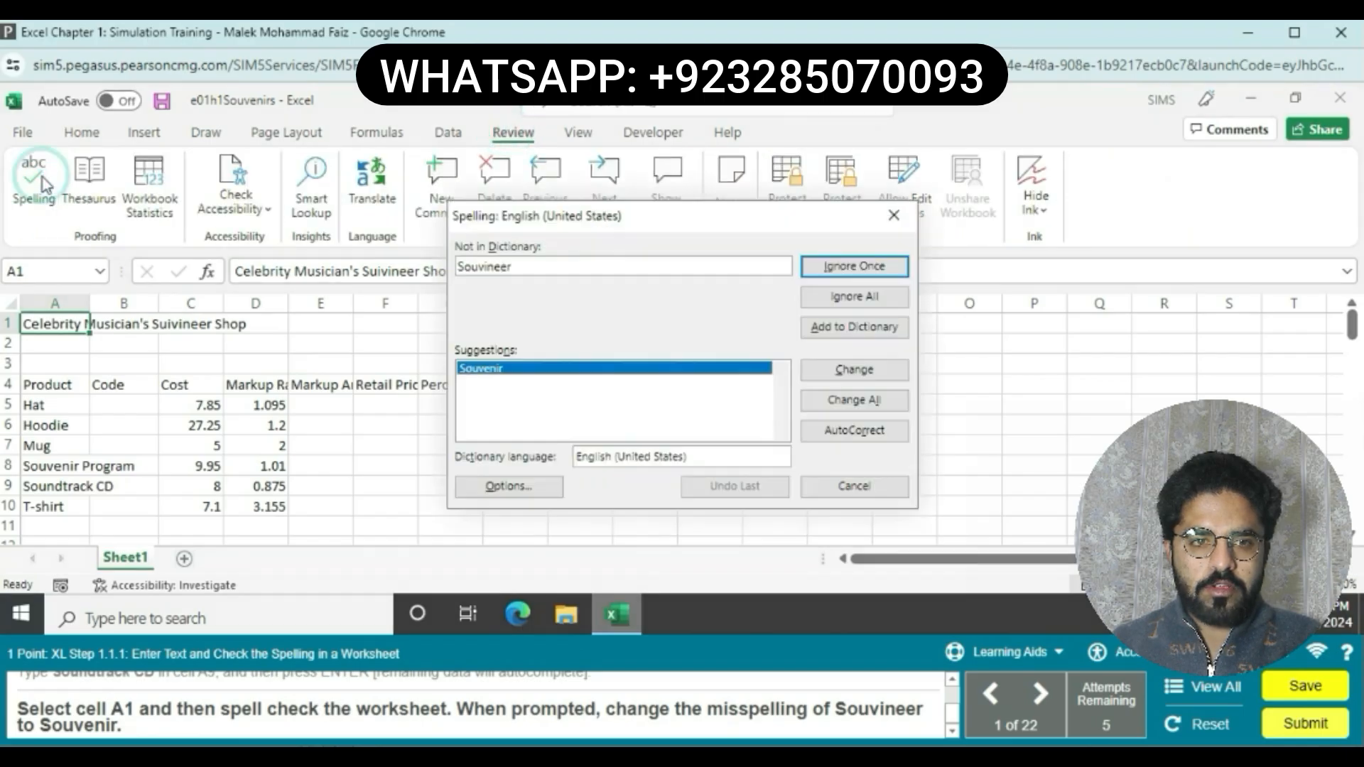
click(875, 370)
click(845, 422)
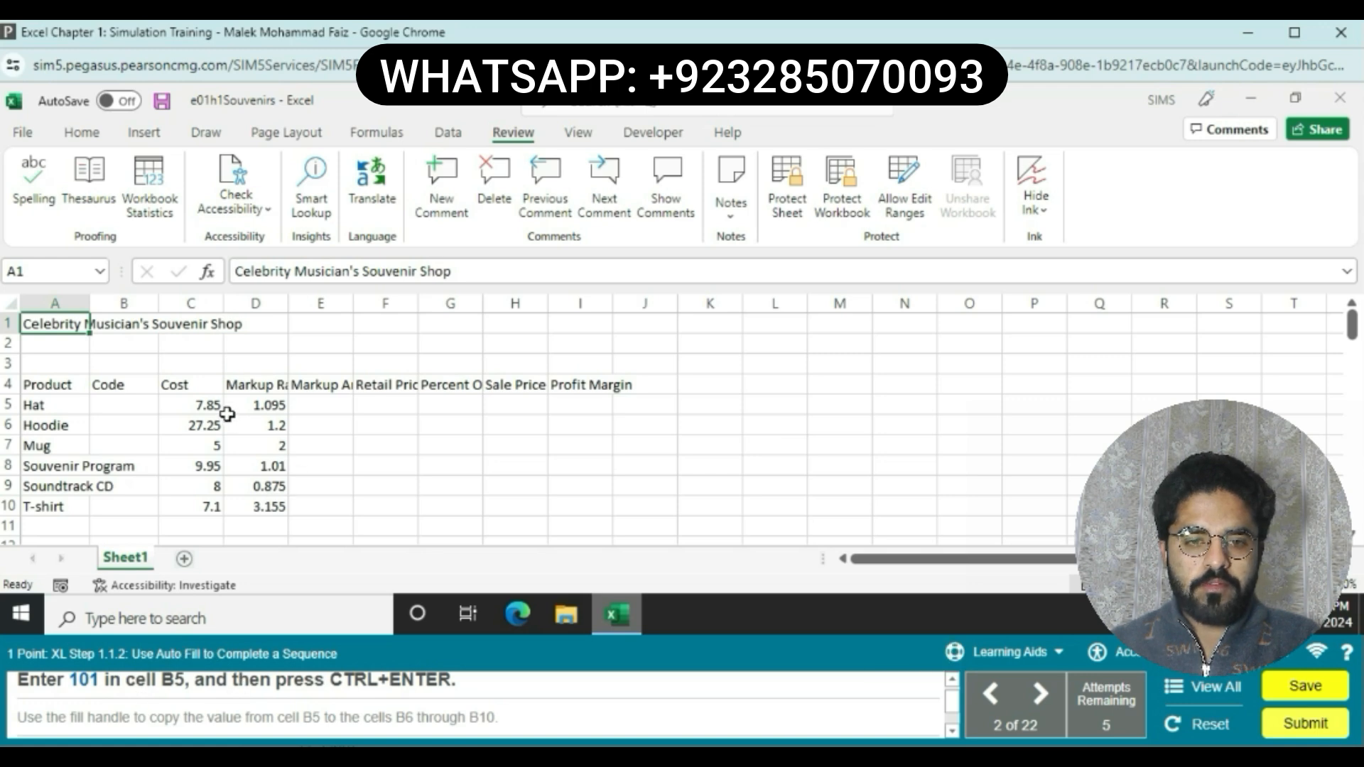
Step: Enter 101 in cell B5
click(138, 409)
text(10)
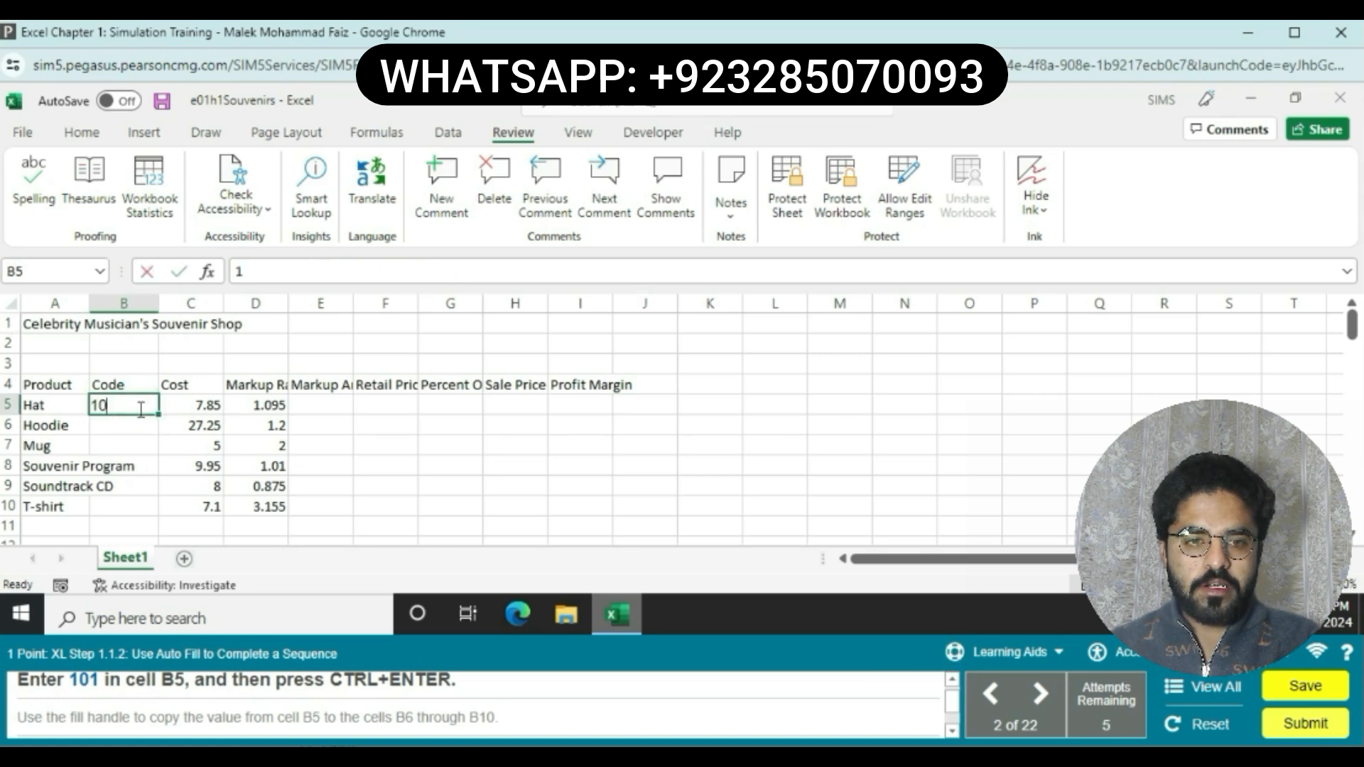
text(1)
key(Return)
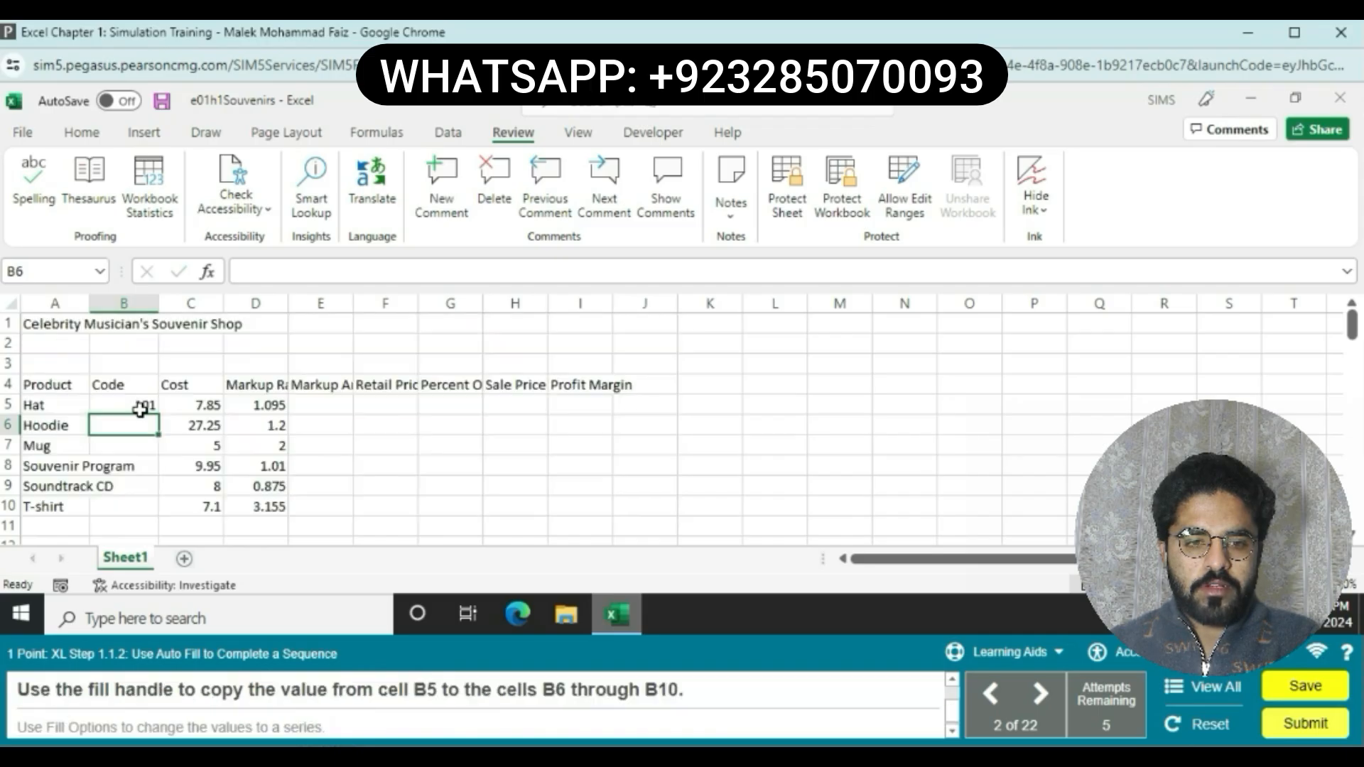
Step: Fill cell B5's value down through B10 with the fill handle, then switch the fill to a series
click(138, 406)
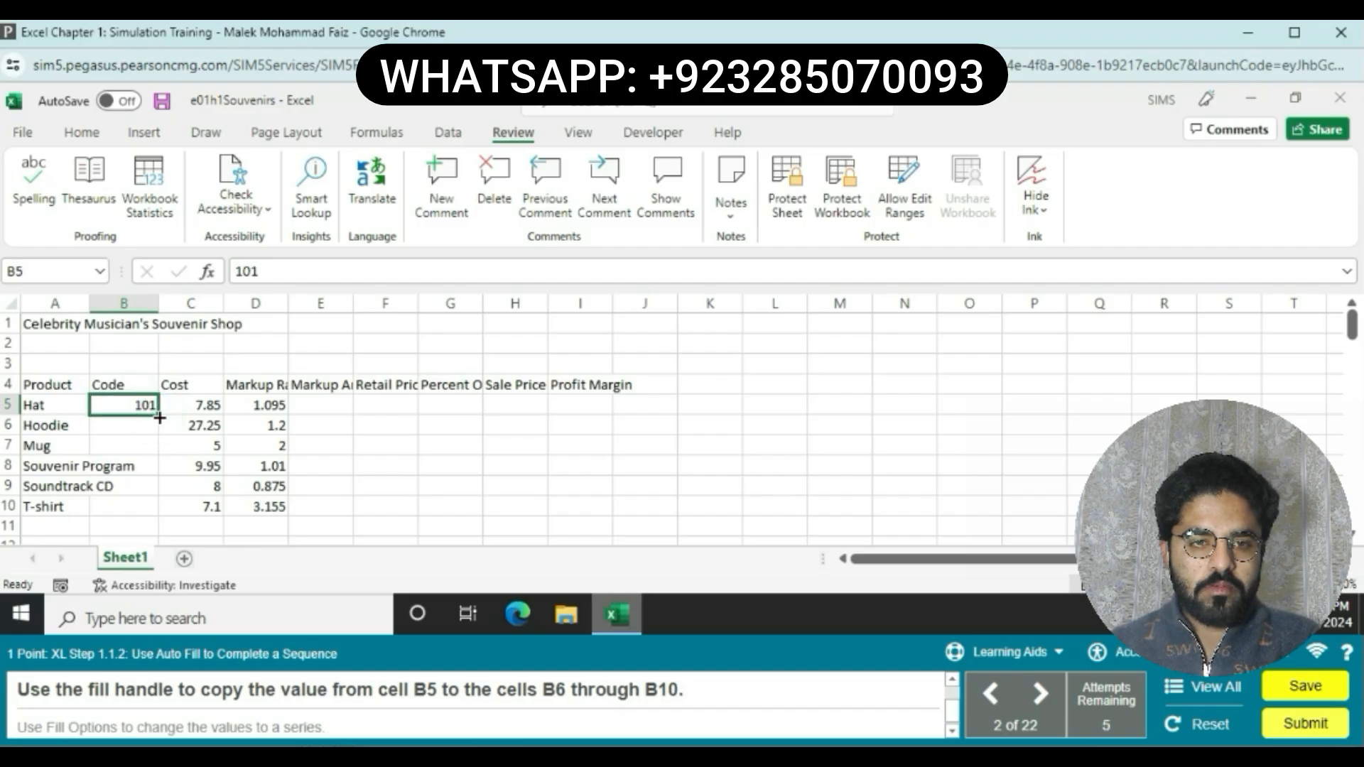
drag(159, 417, 155, 502)
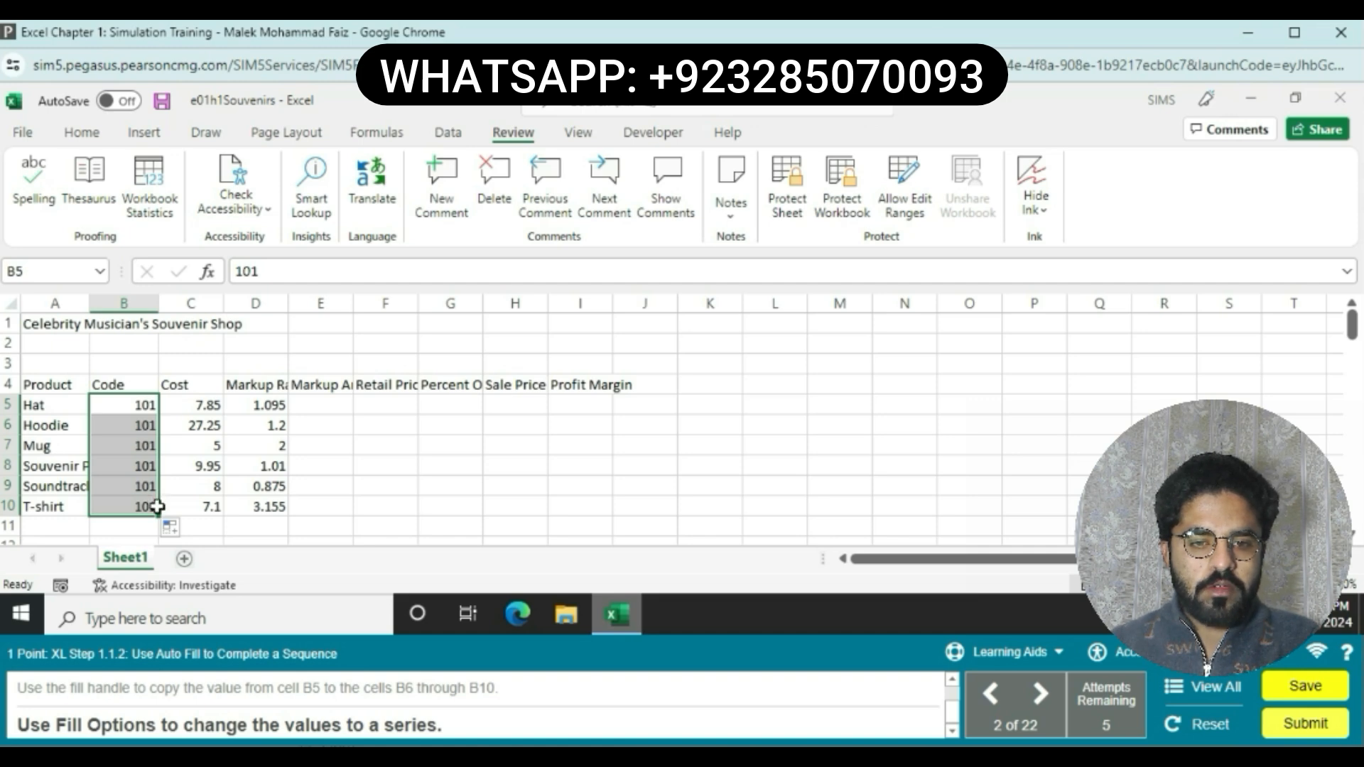
click(180, 526)
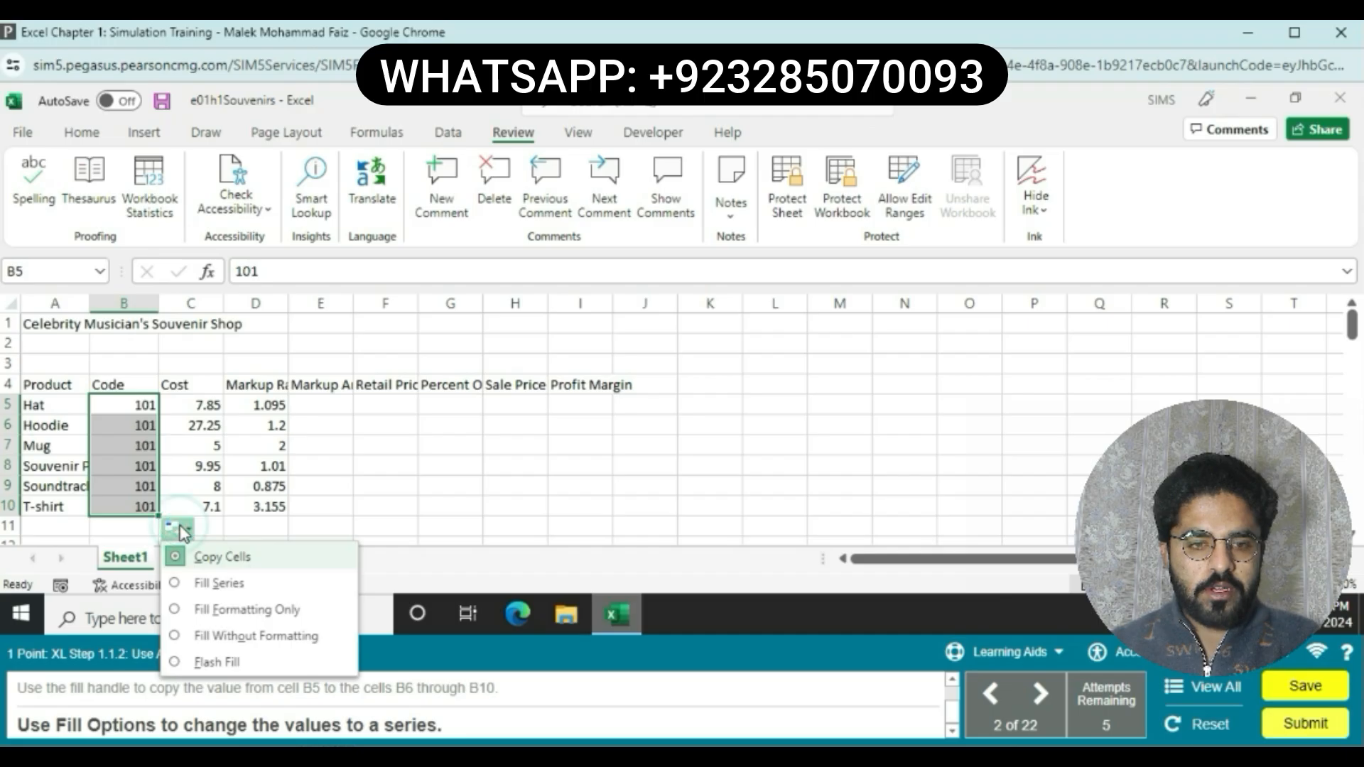
click(177, 583)
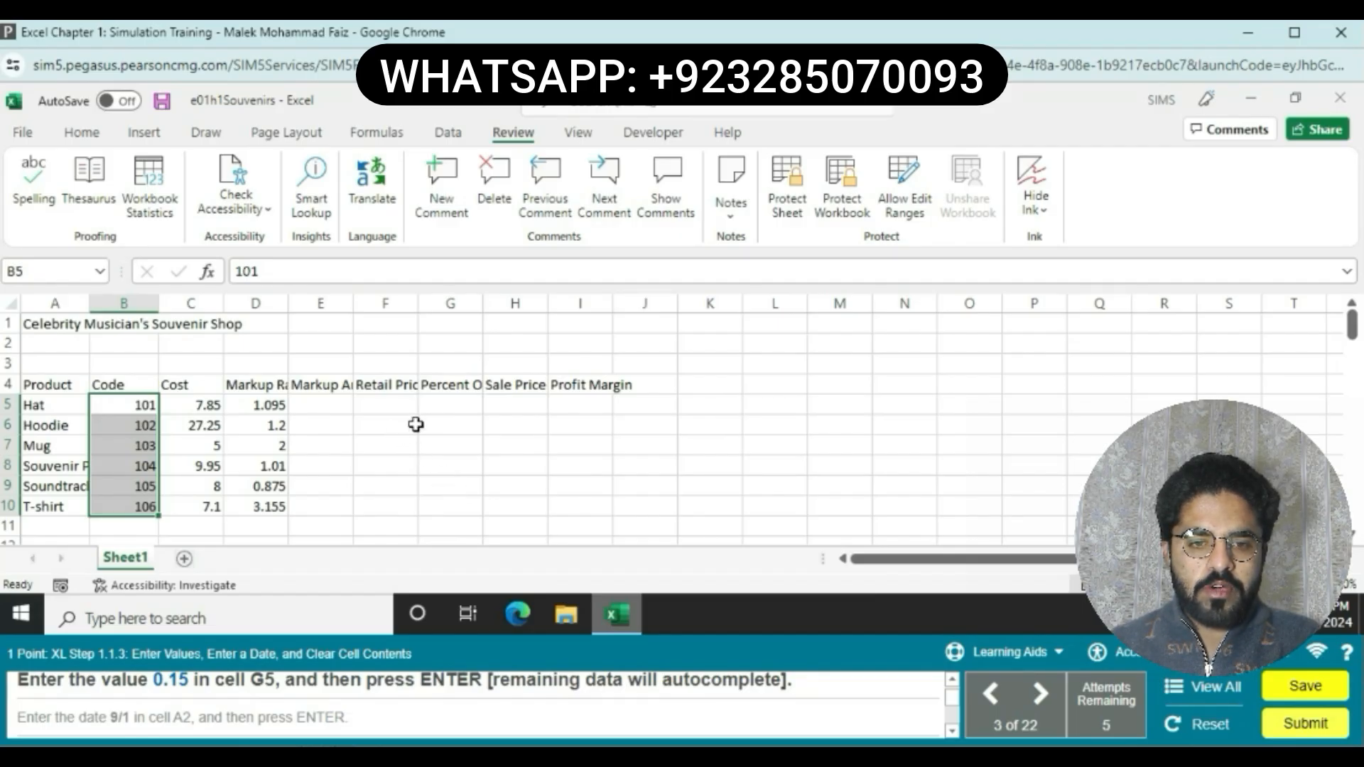
Step: Enter 0.15 in cell G5, letting the remaining percentages autocomplete
click(451, 406)
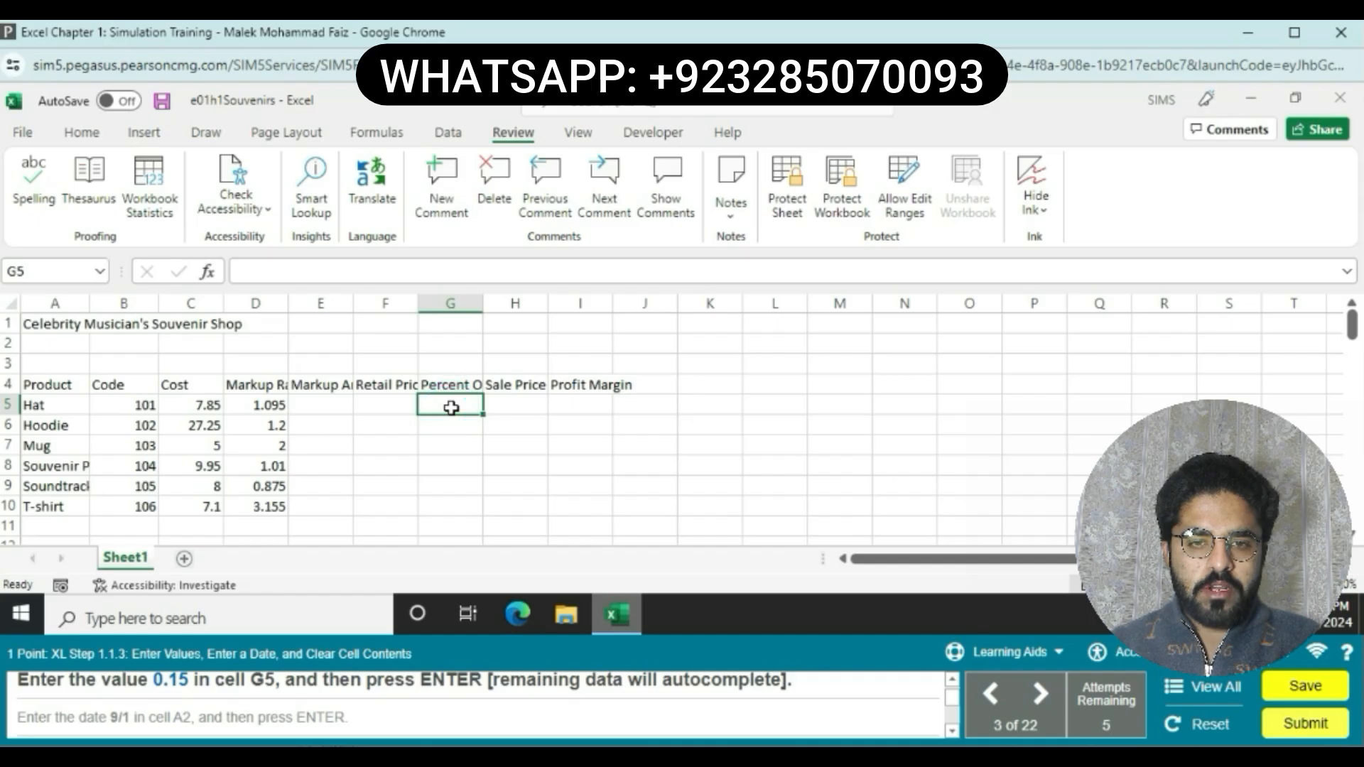
text(0.15)
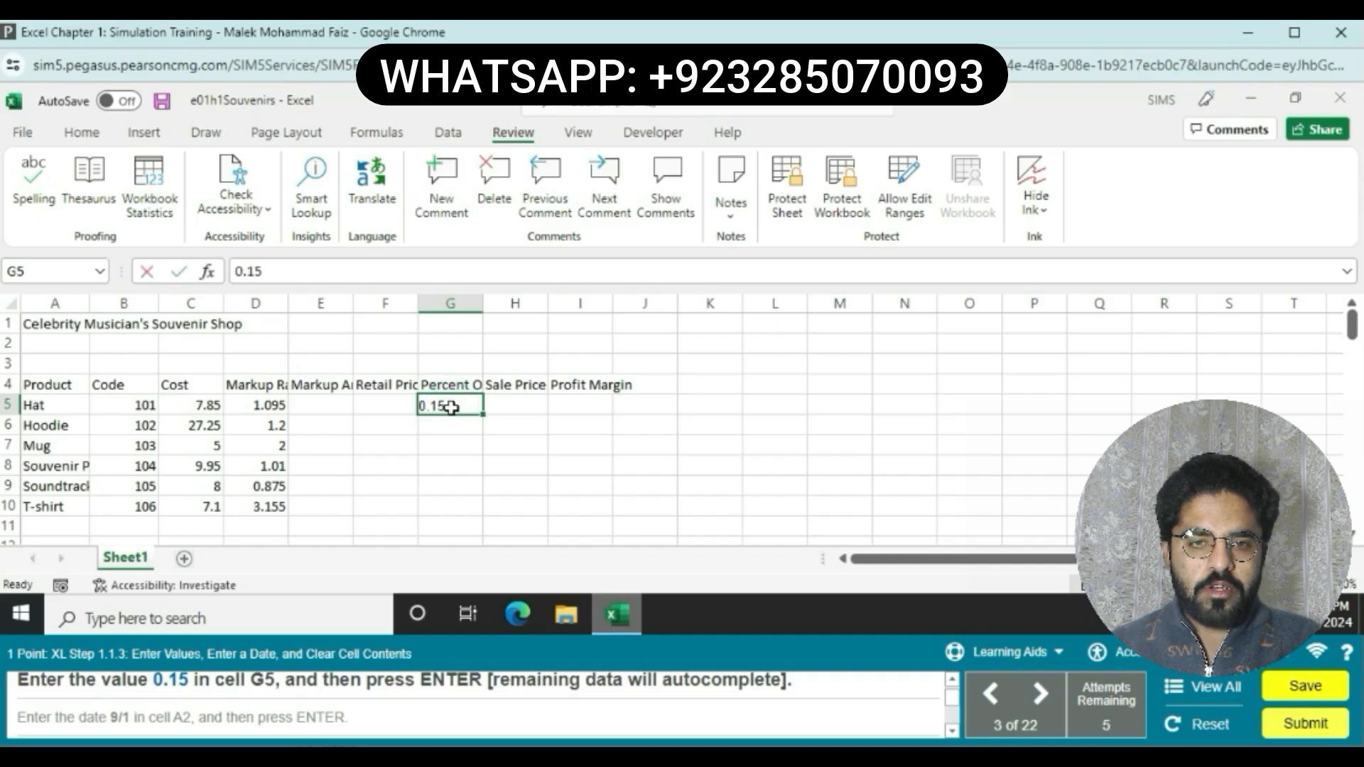
key(Return)
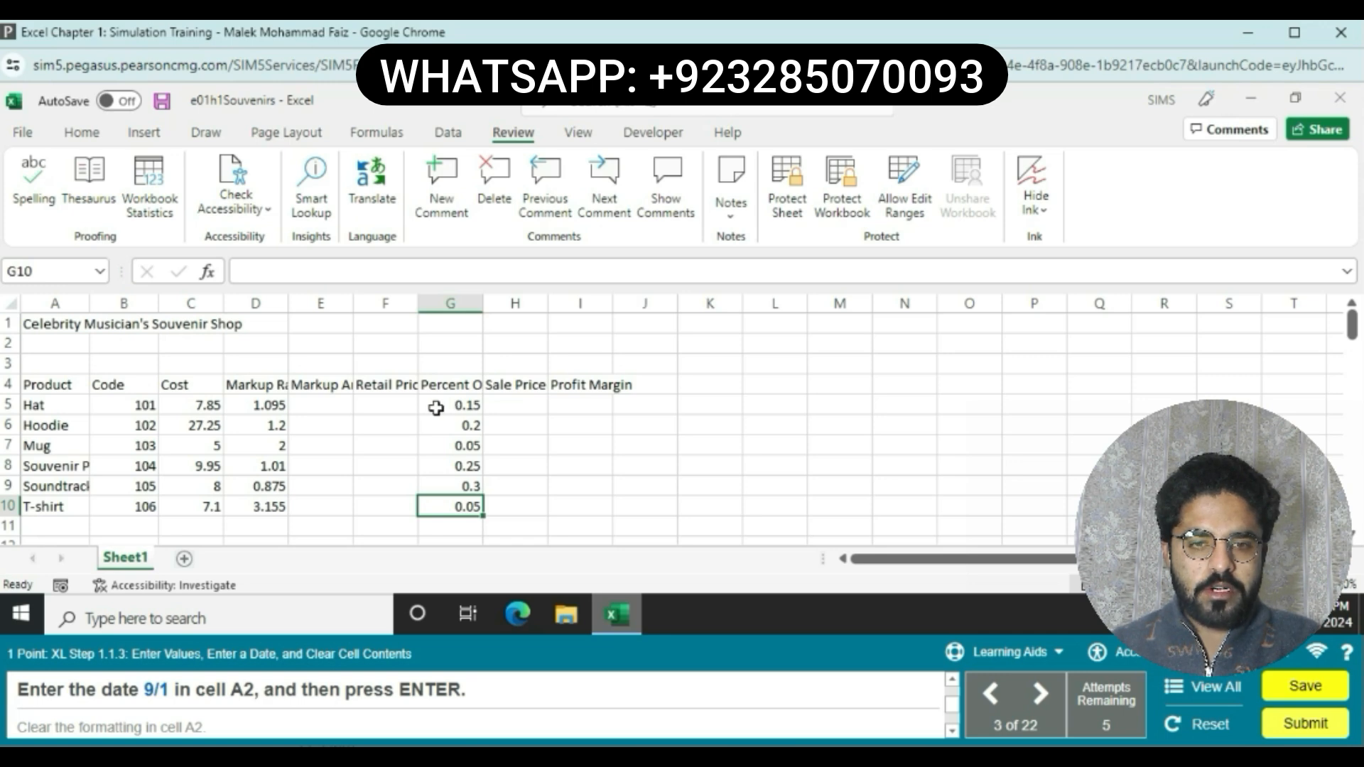
Step: Enter the date 9/1 in cell A2 and clear that cell's formatting
click(61, 344)
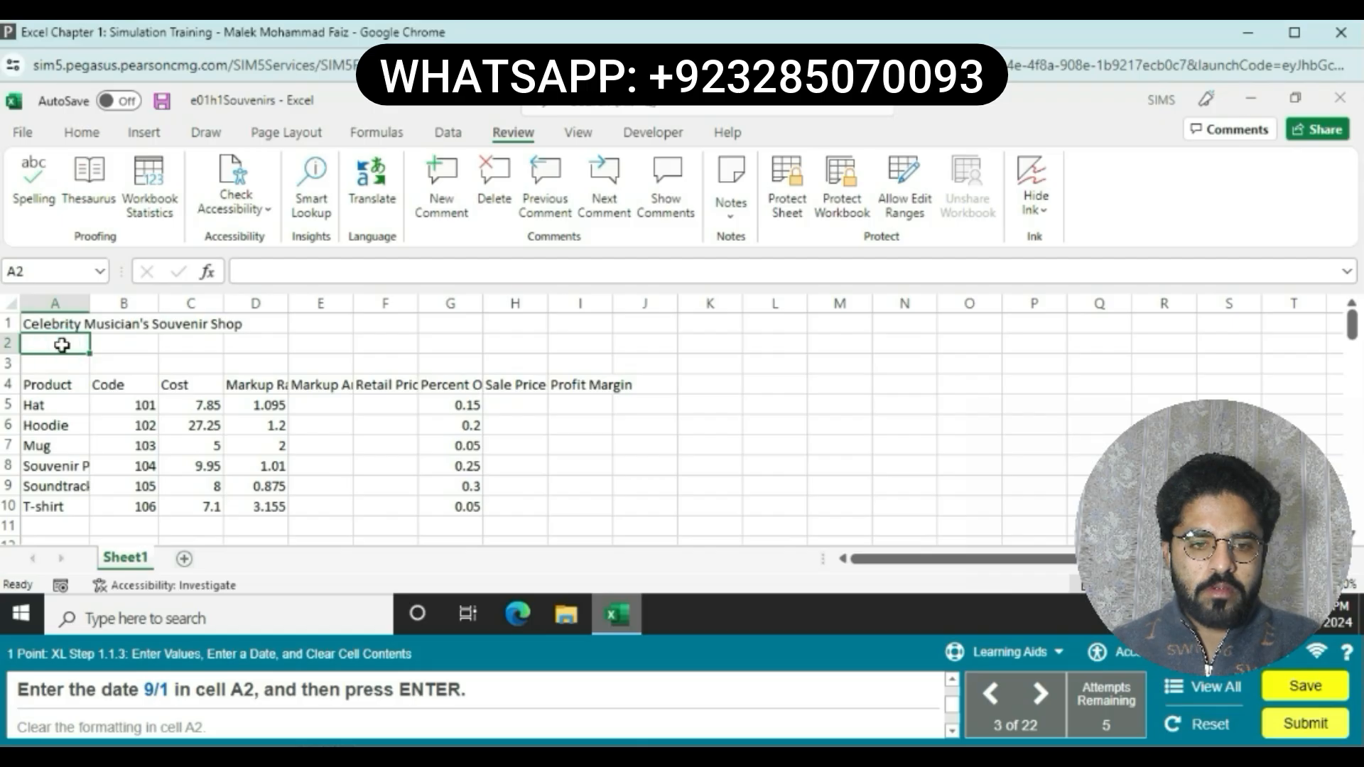
text(9/1)
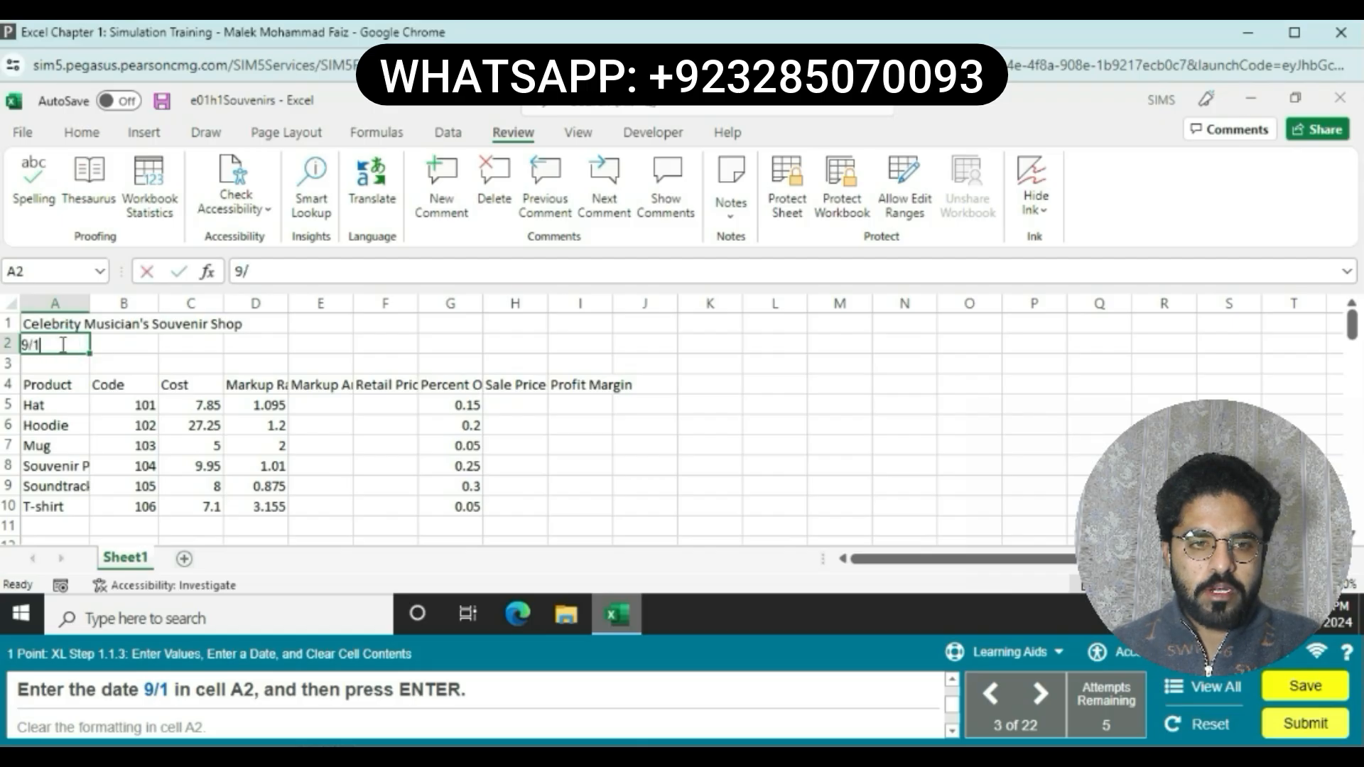
key(Return)
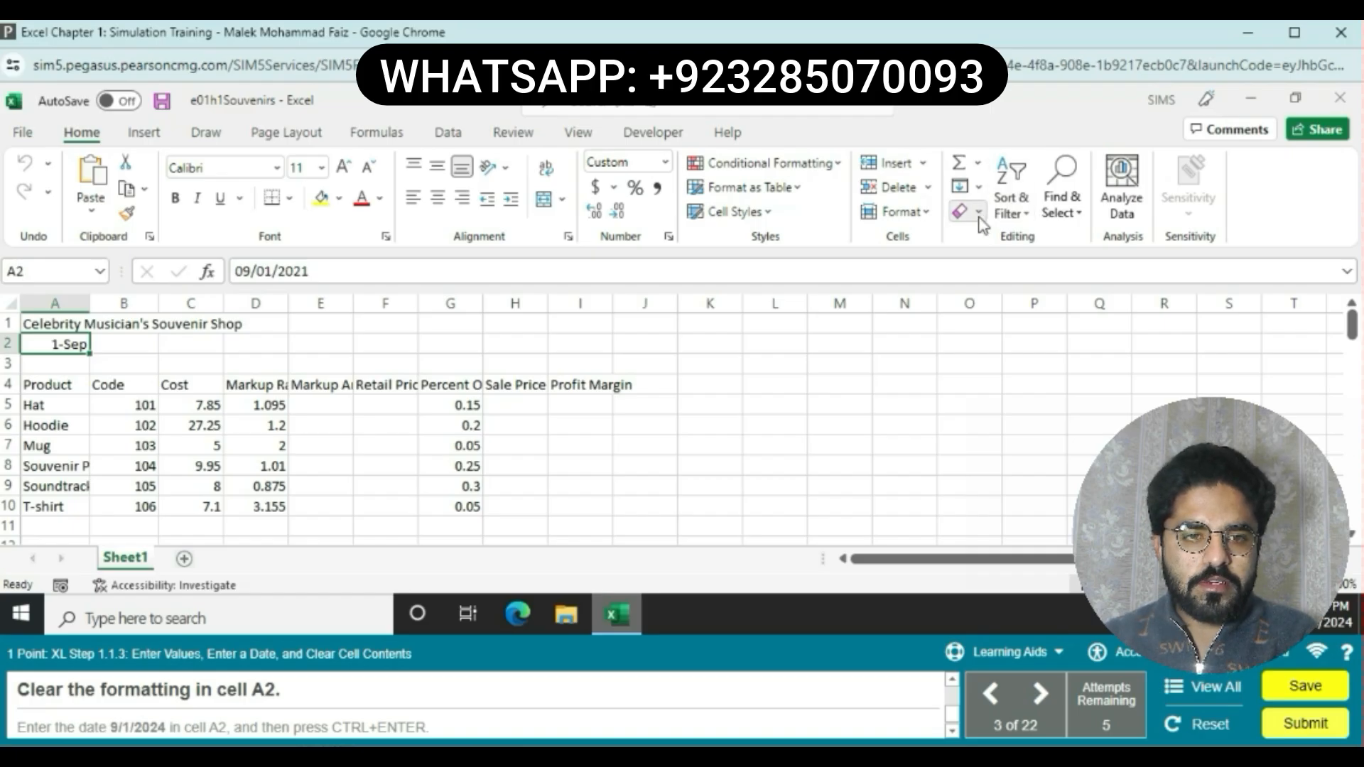
click(979, 211)
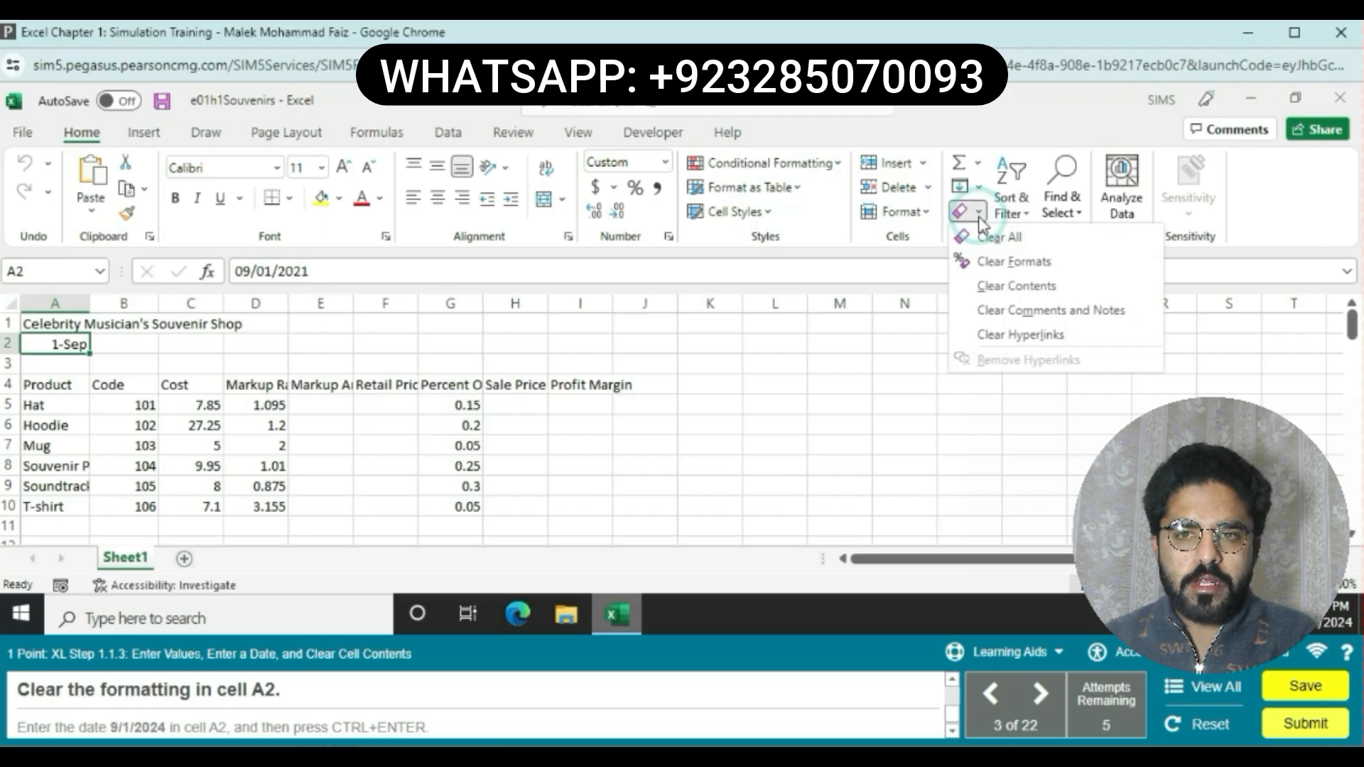
click(1014, 262)
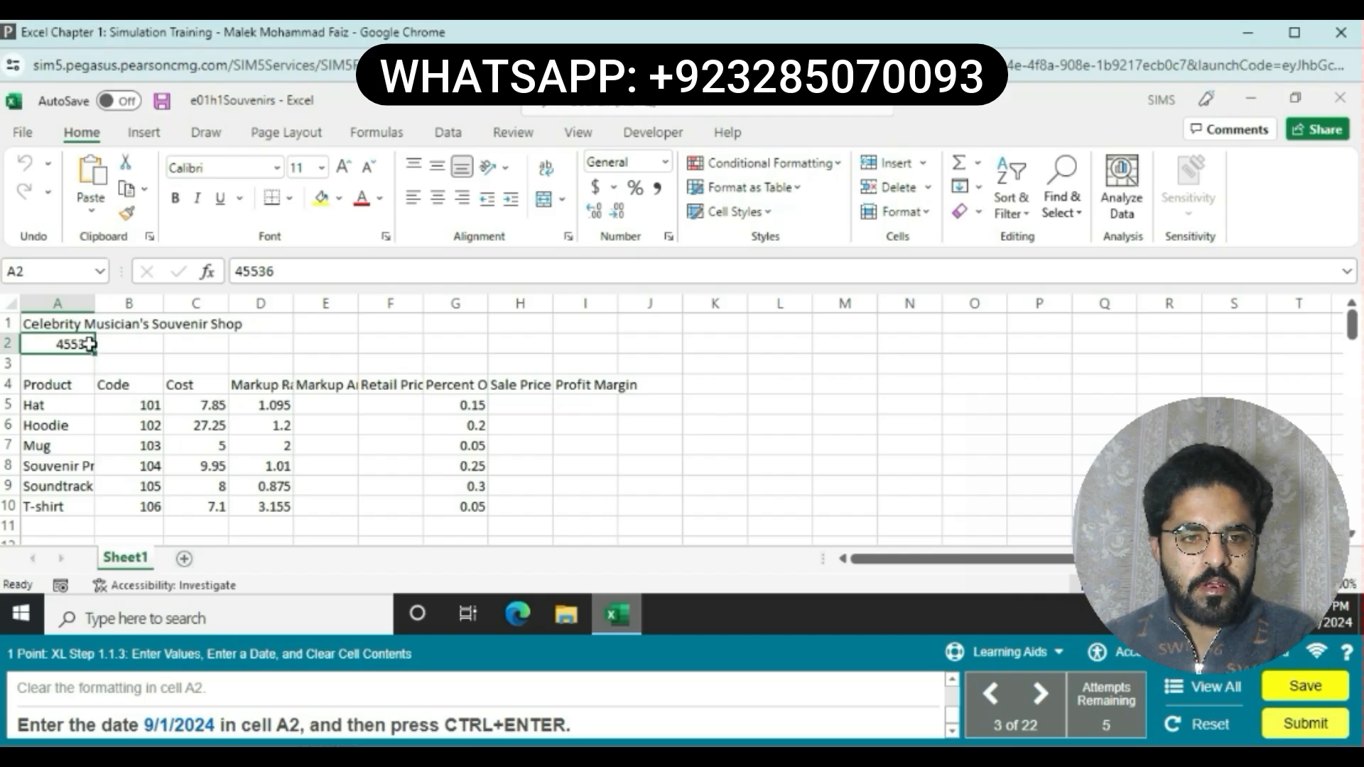
Step: Re-enter the date in cell A2 as 9/1/2024
double_click(91, 343)
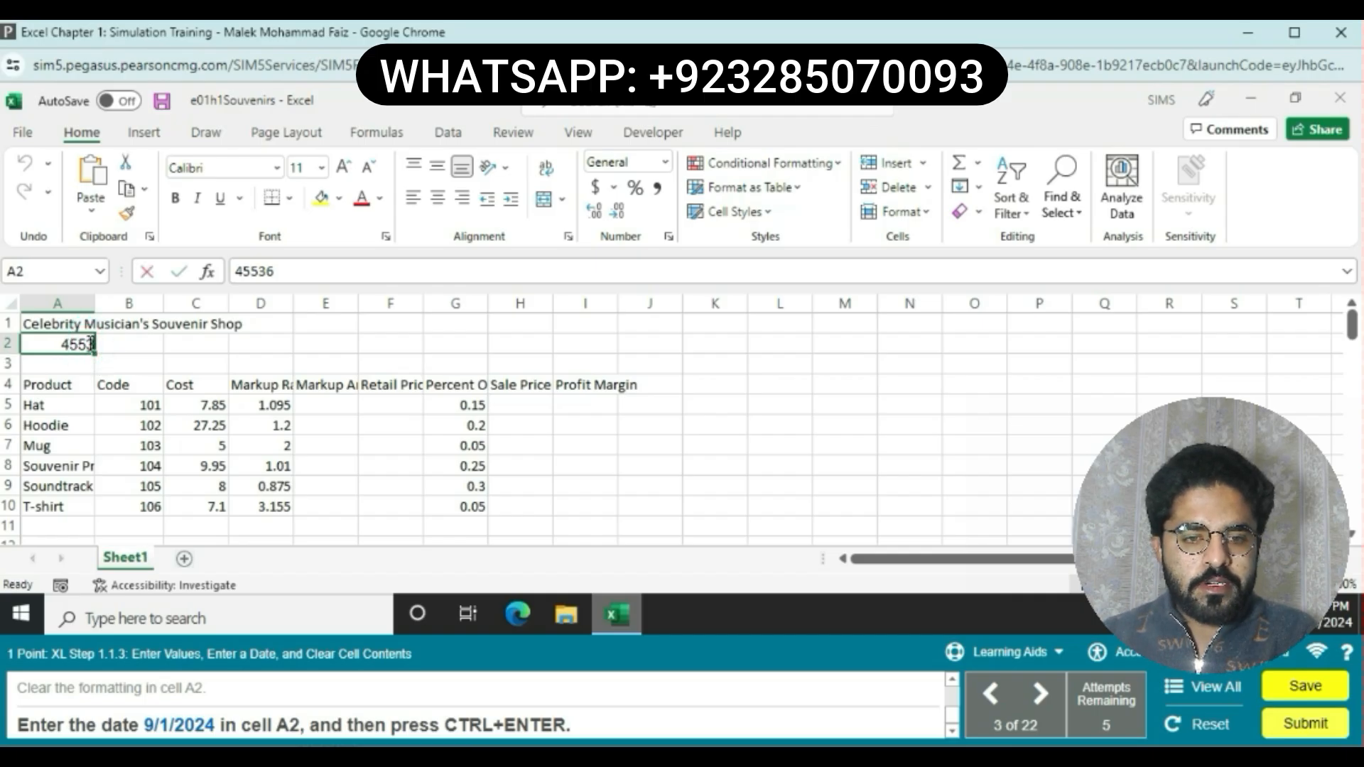
key(BackSpace)
key(BackSpace)
key(BackSpace)
key(BackSpace)
key(BackSpace)
text(9)
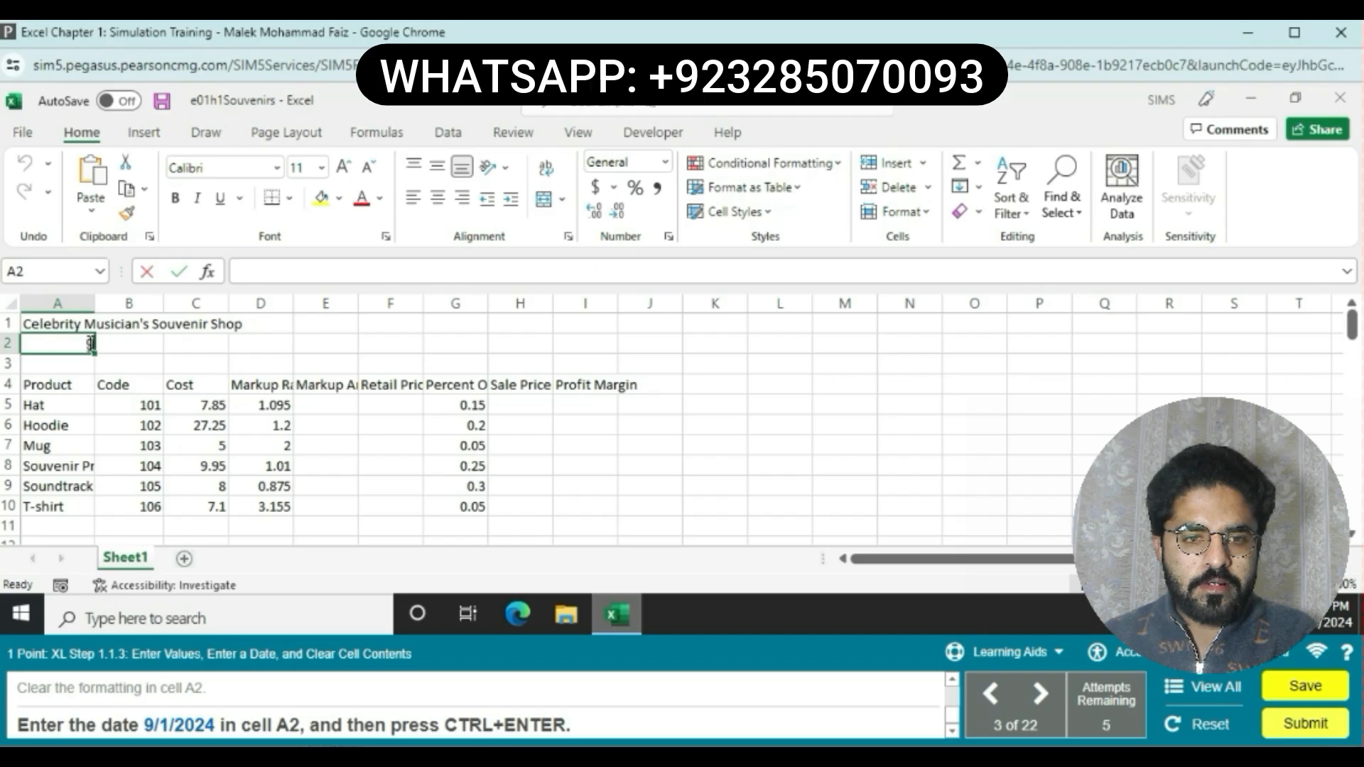
text(/1)
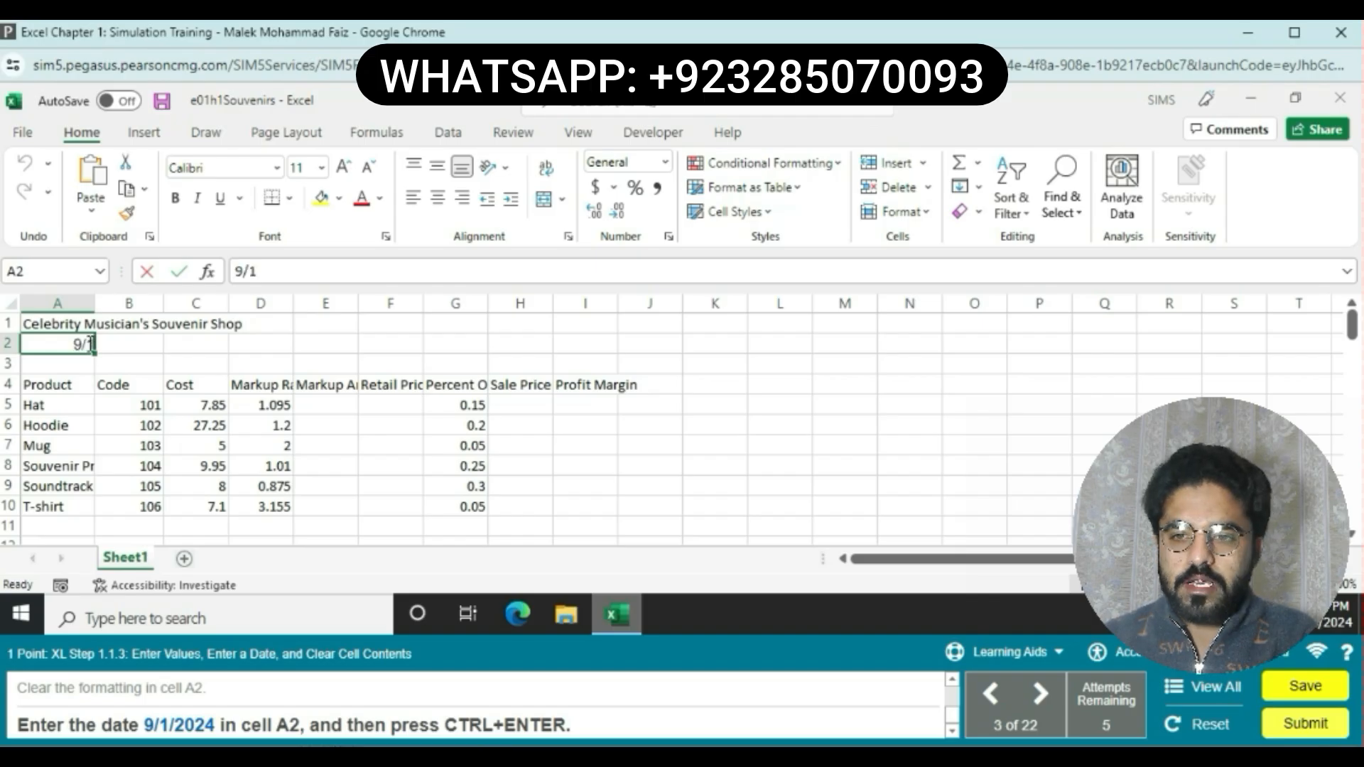
text(/20)
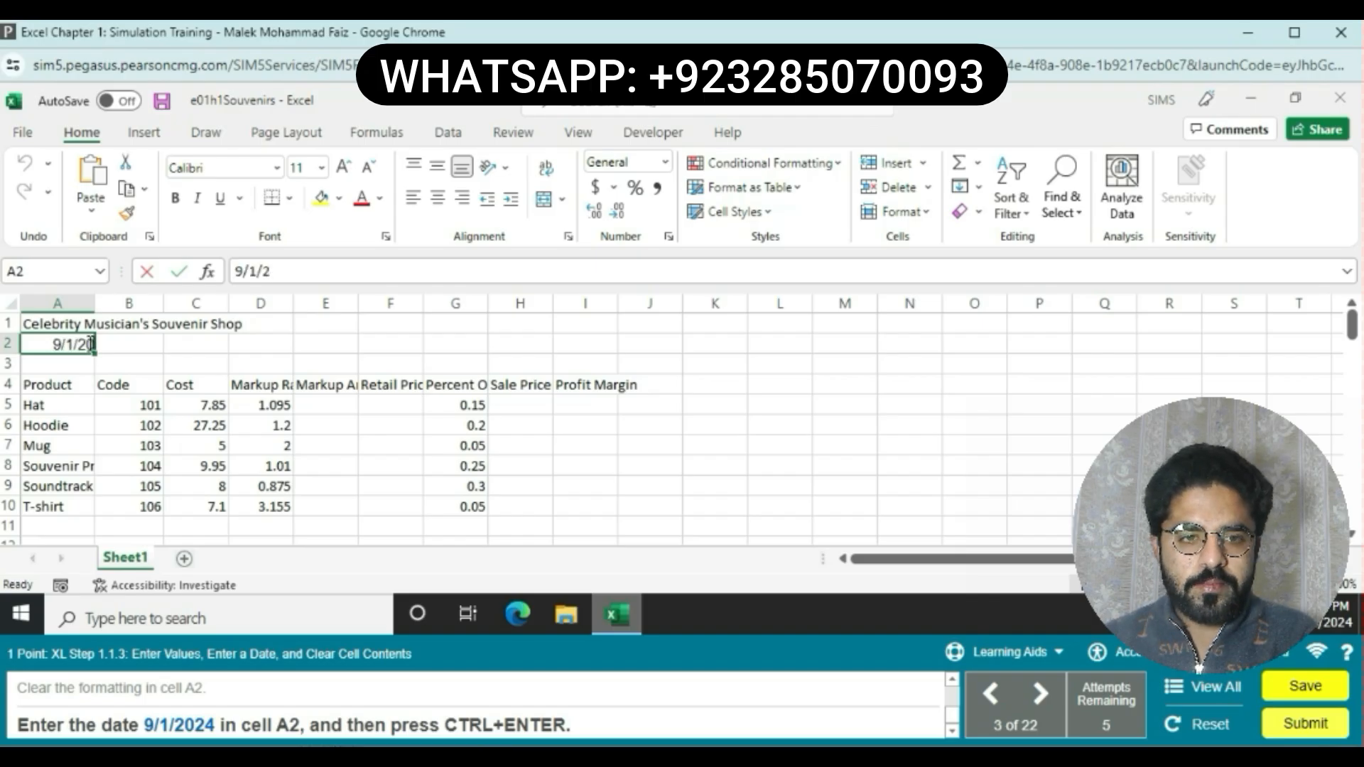
text(24)
key(Return)
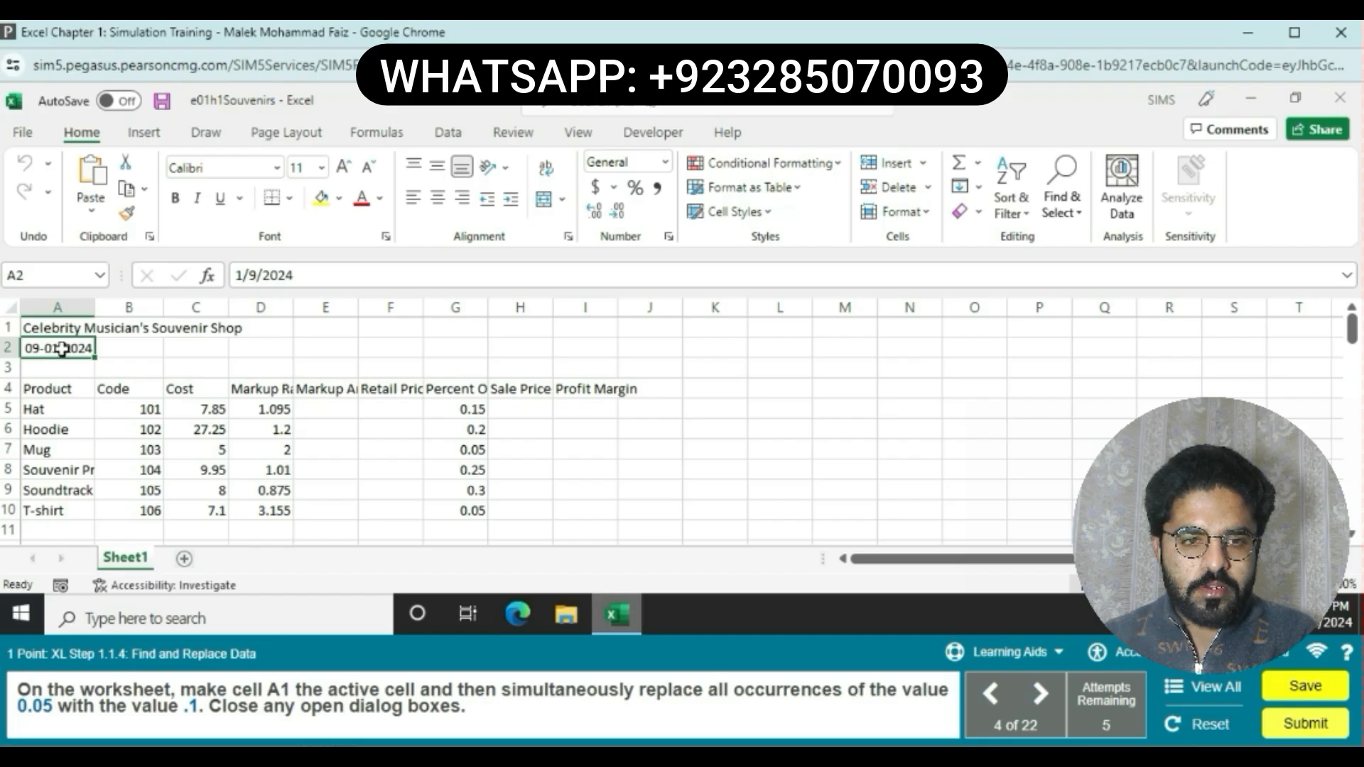
Step: Starting from cell A1, replace all occurrences of 0.05 with .1 across the worksheet and close the Find and Replace dialog
click(64, 324)
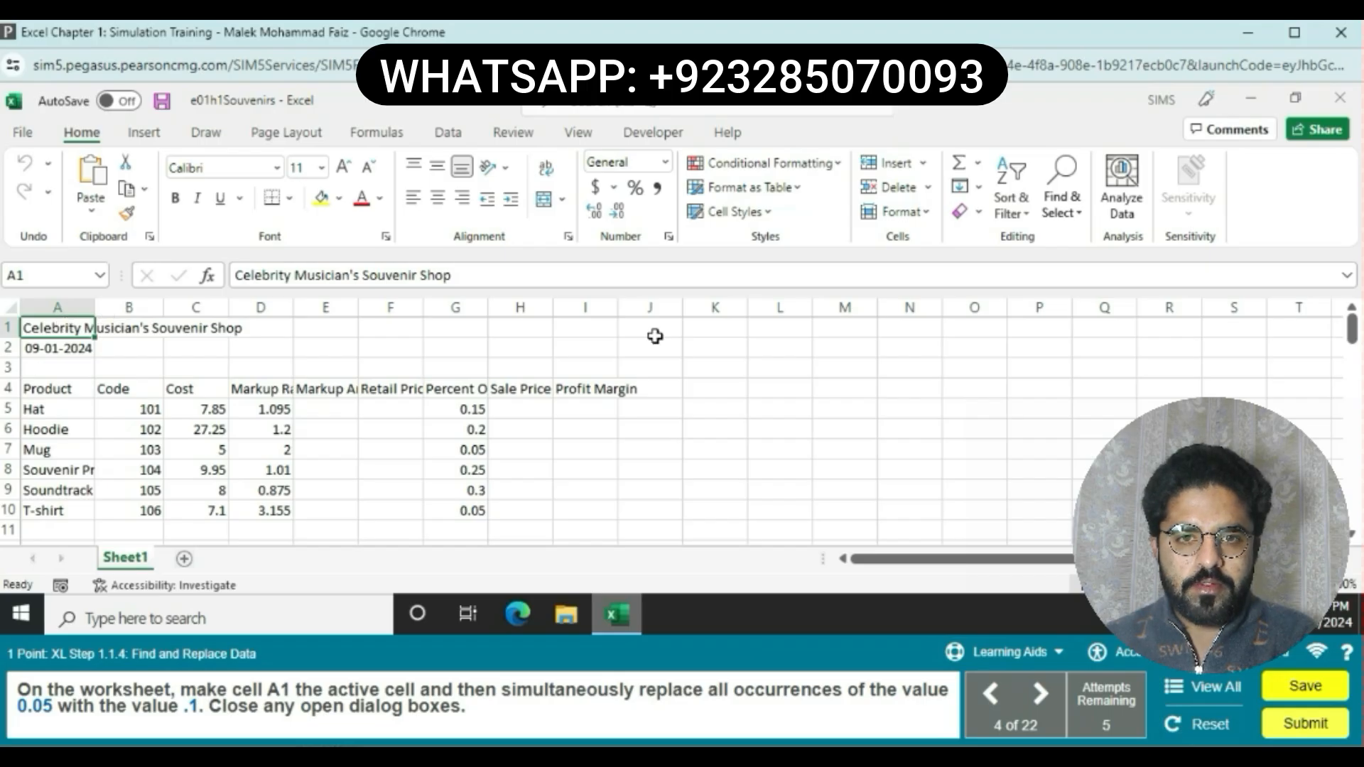
click(1070, 216)
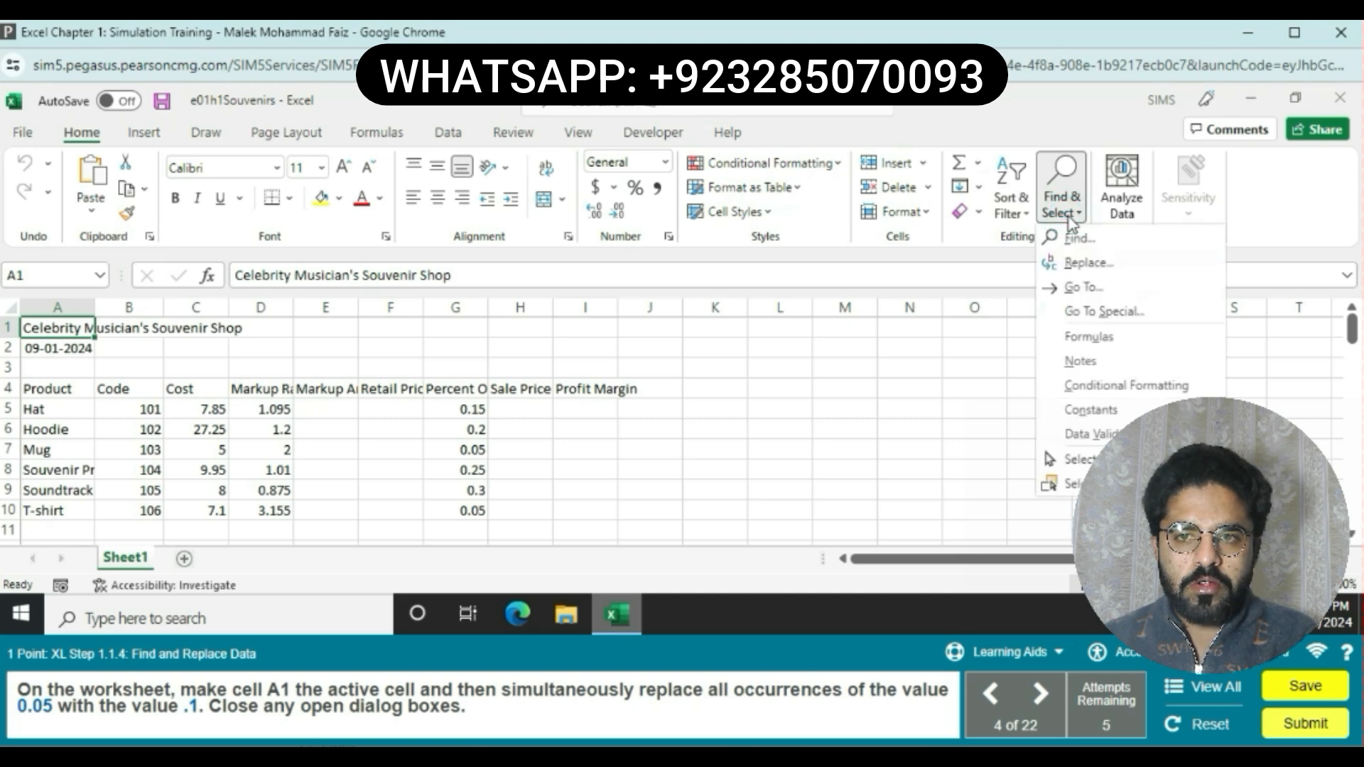
click(1082, 265)
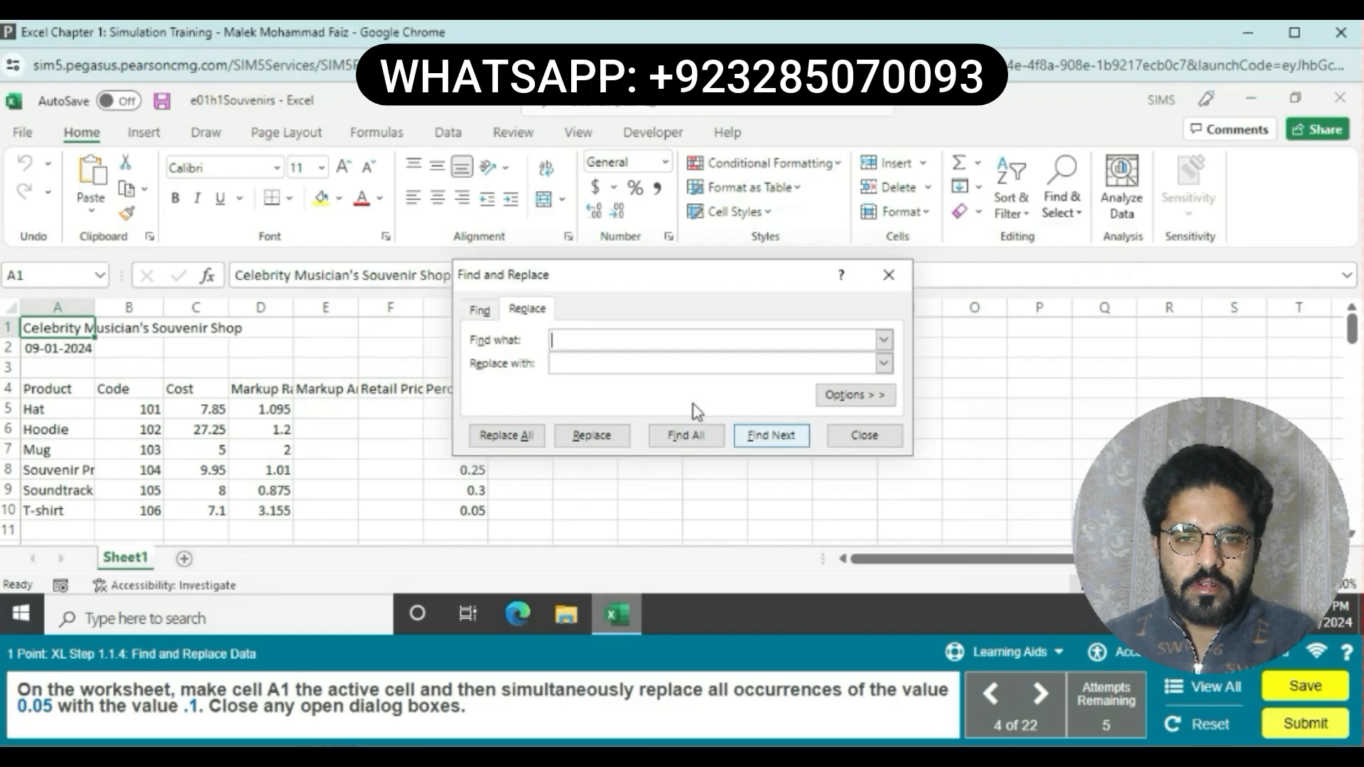
text(0.)
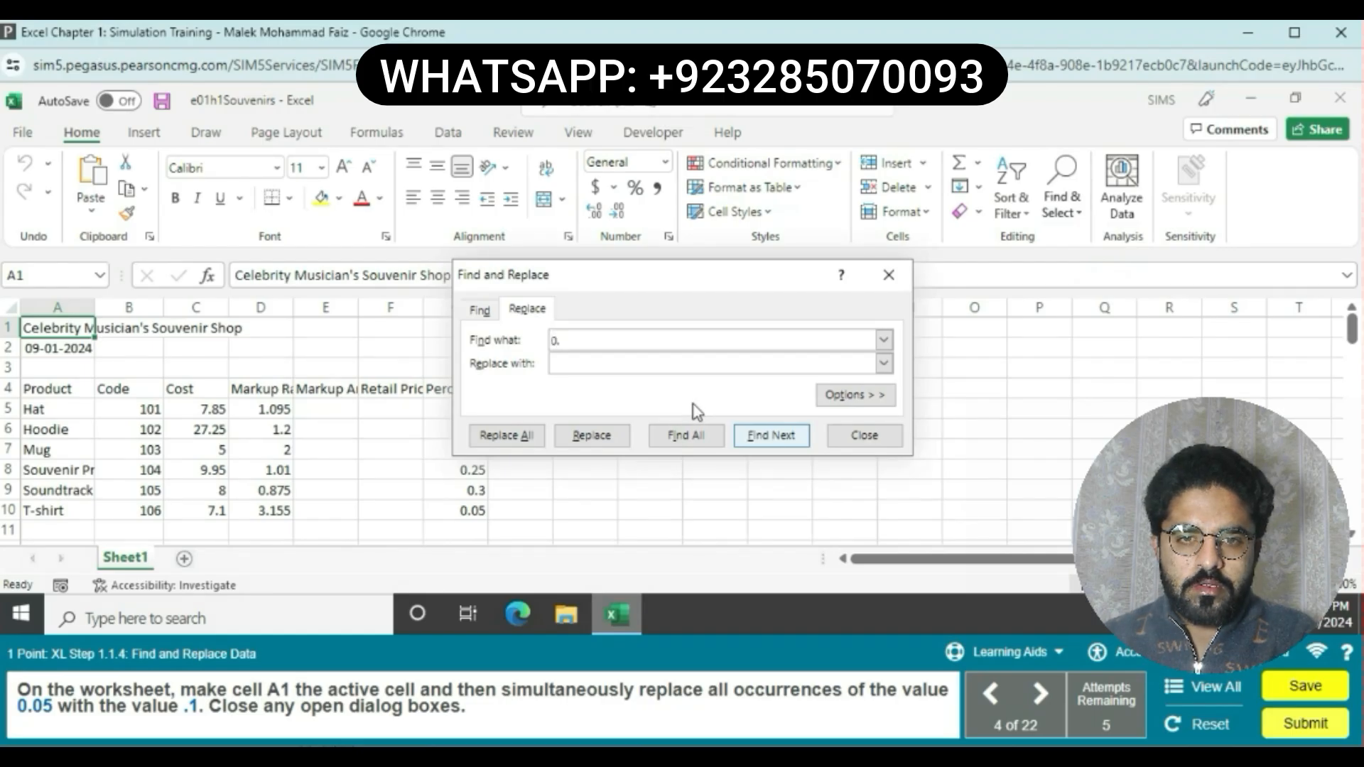
text(5)
key(BackSpace)
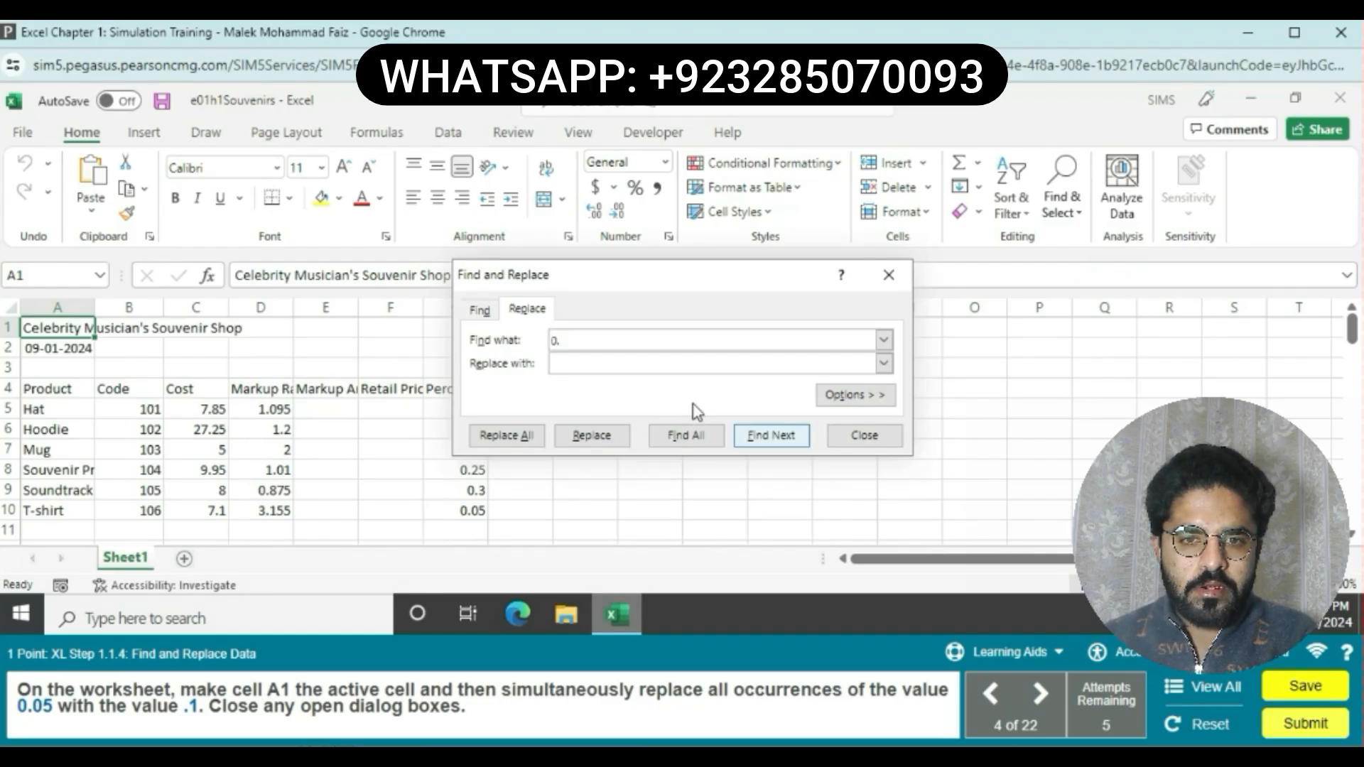
text(05)
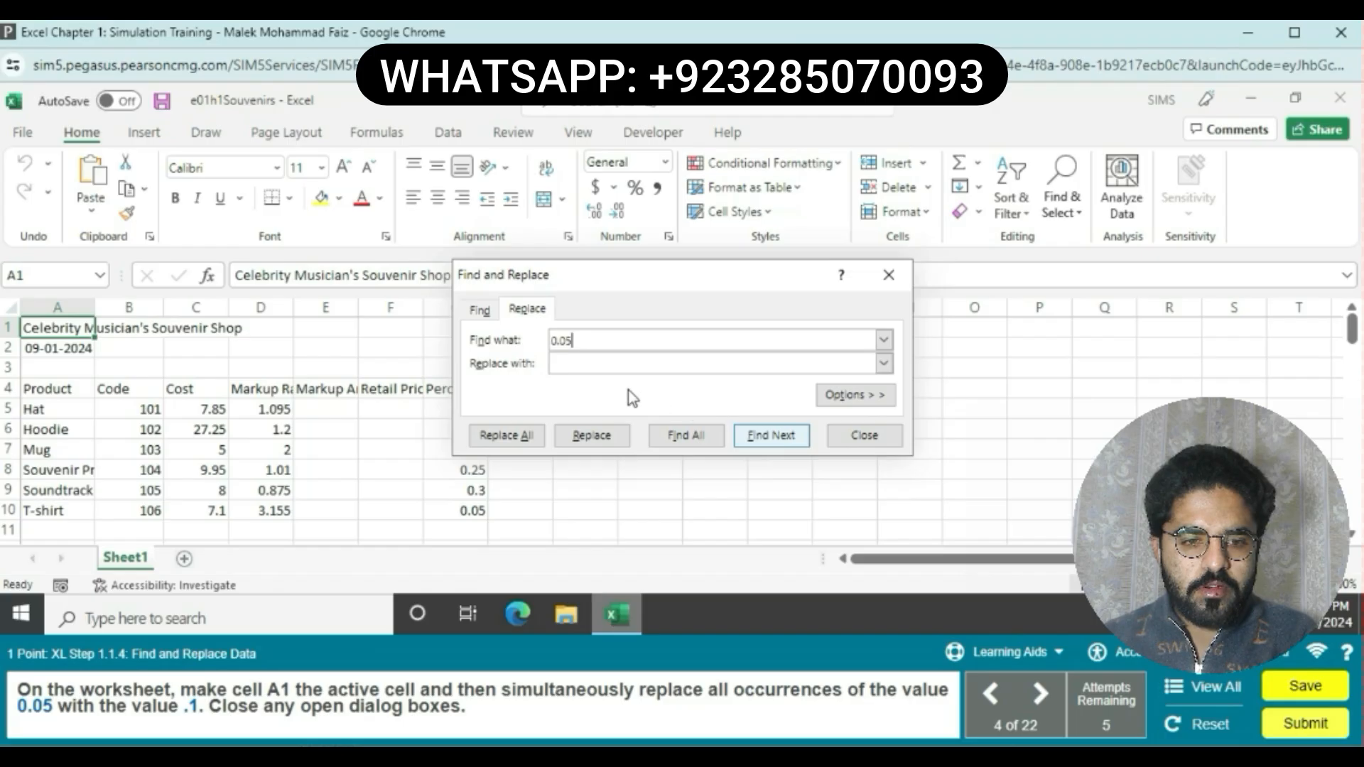
click(608, 363)
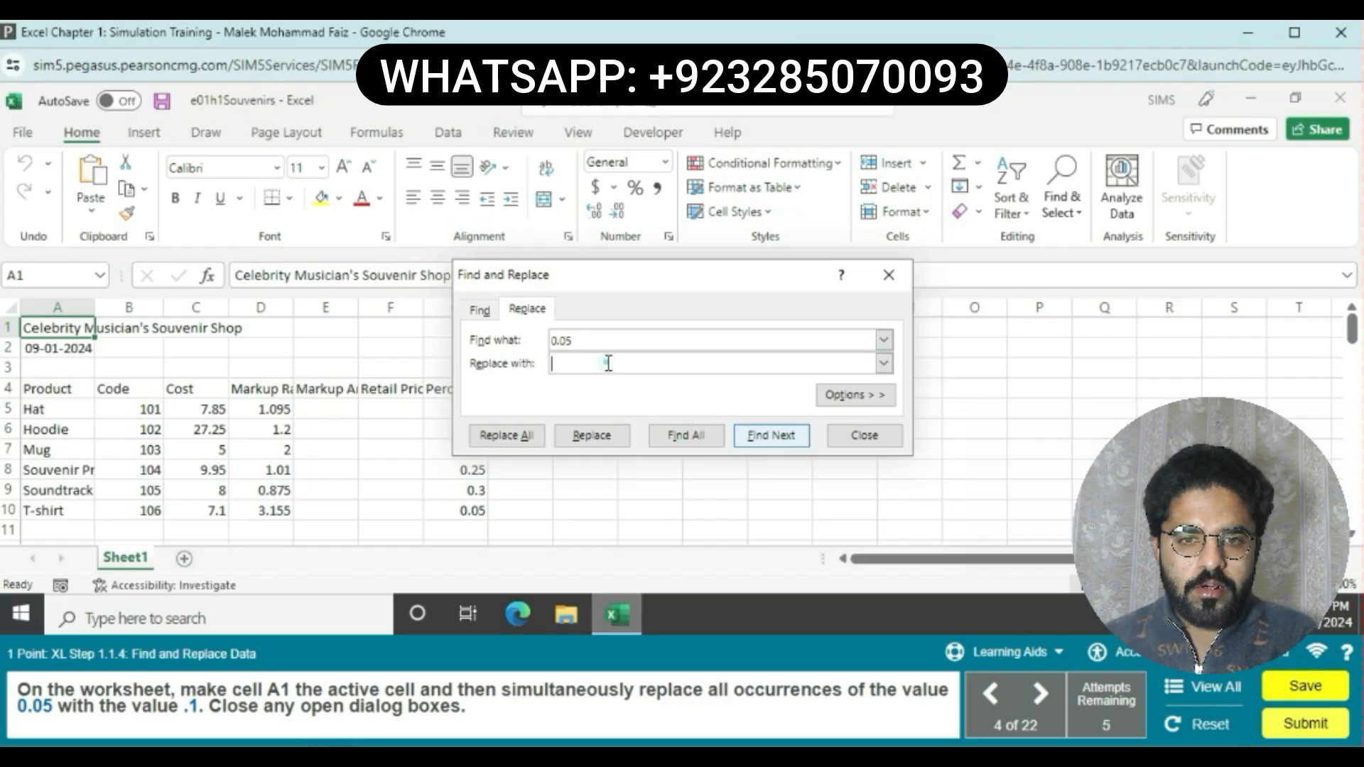
text(.)
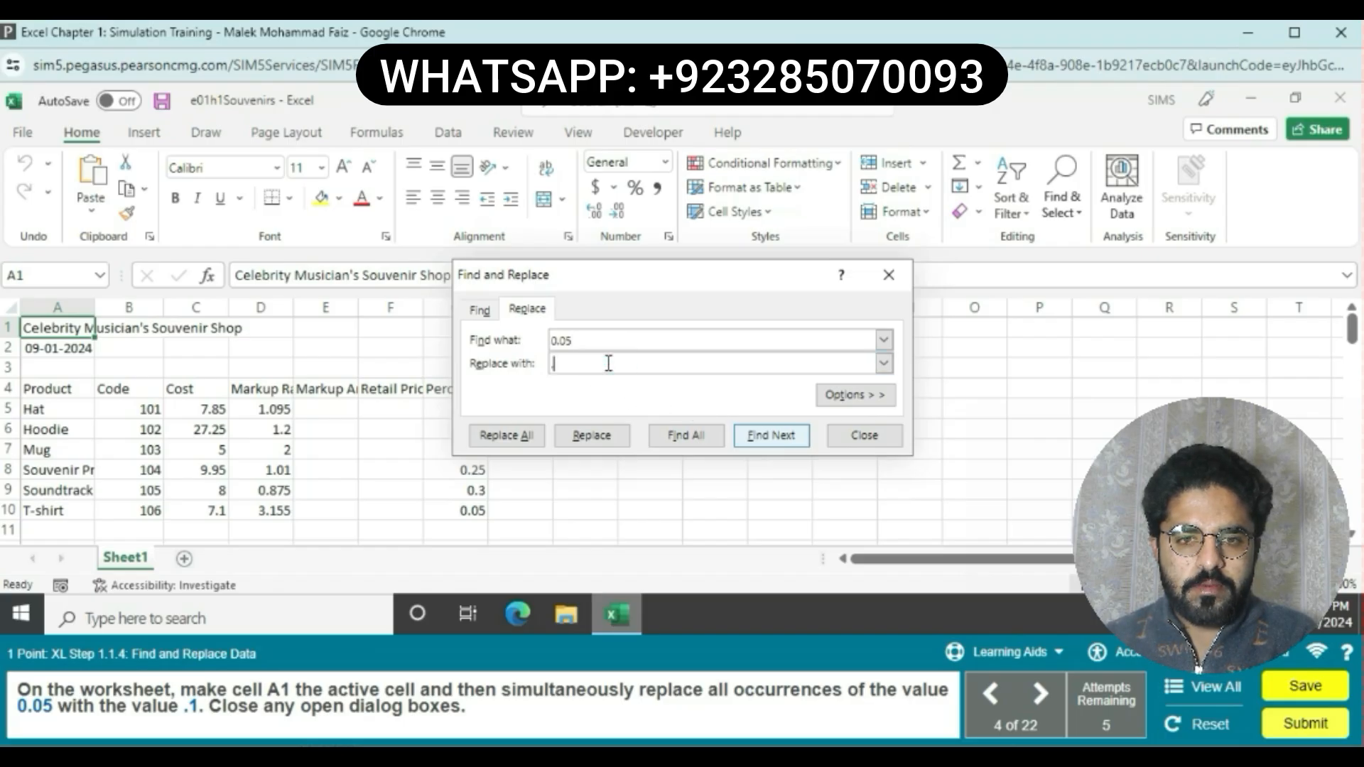
text(1)
click(531, 435)
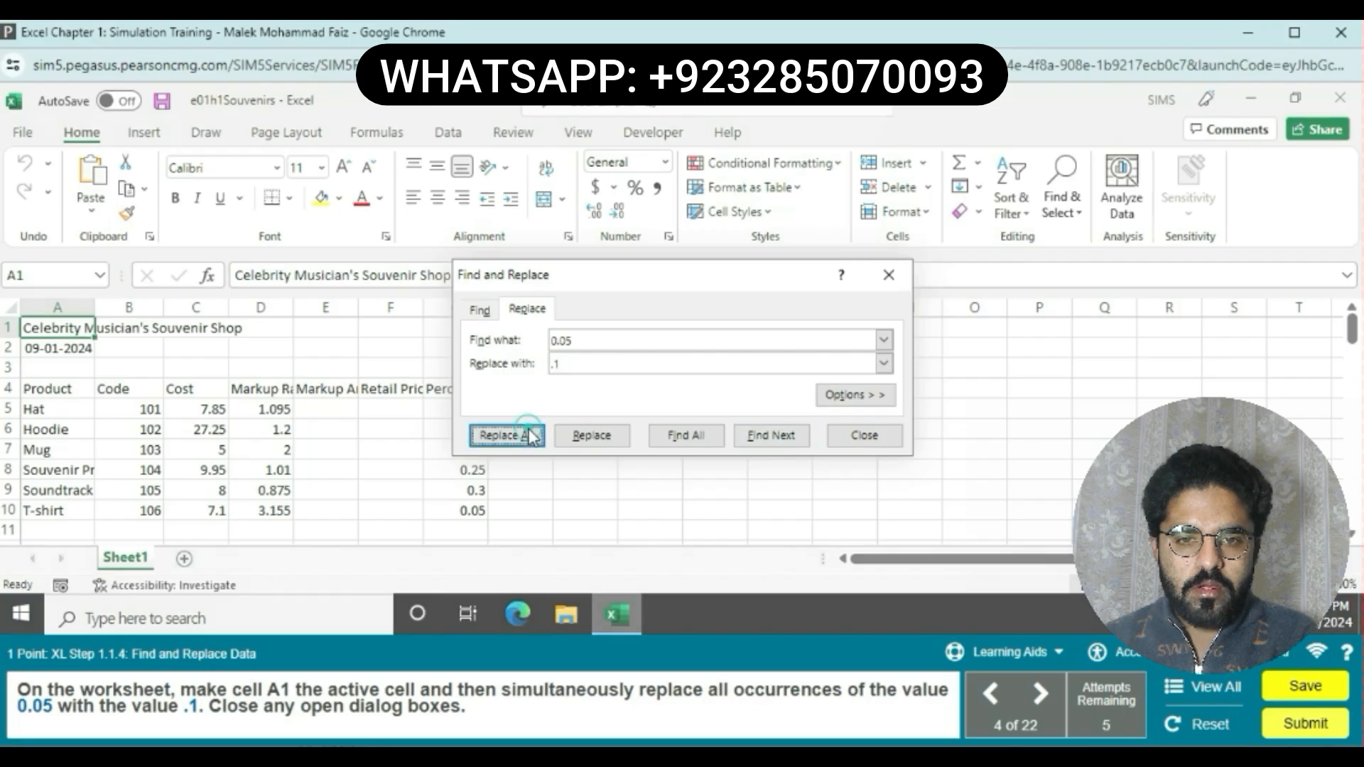
click(765, 374)
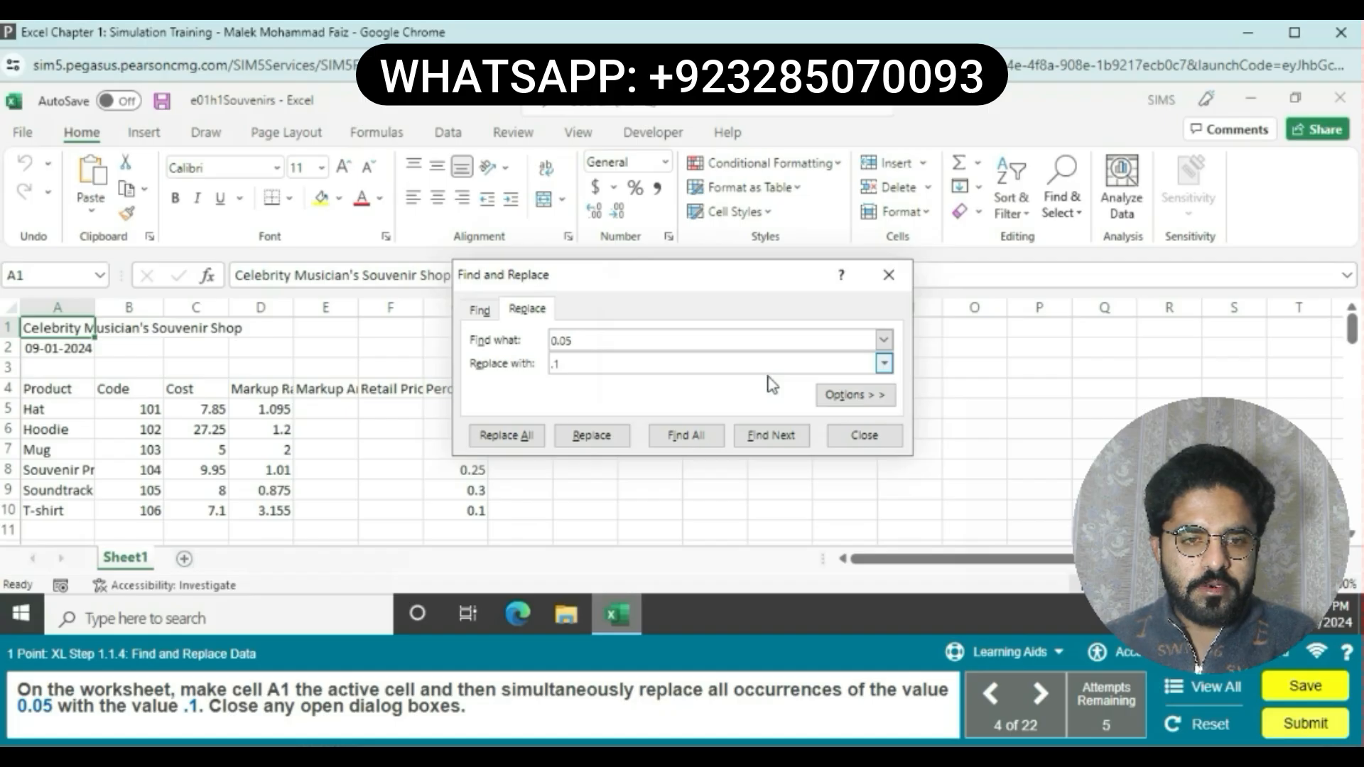
click(845, 435)
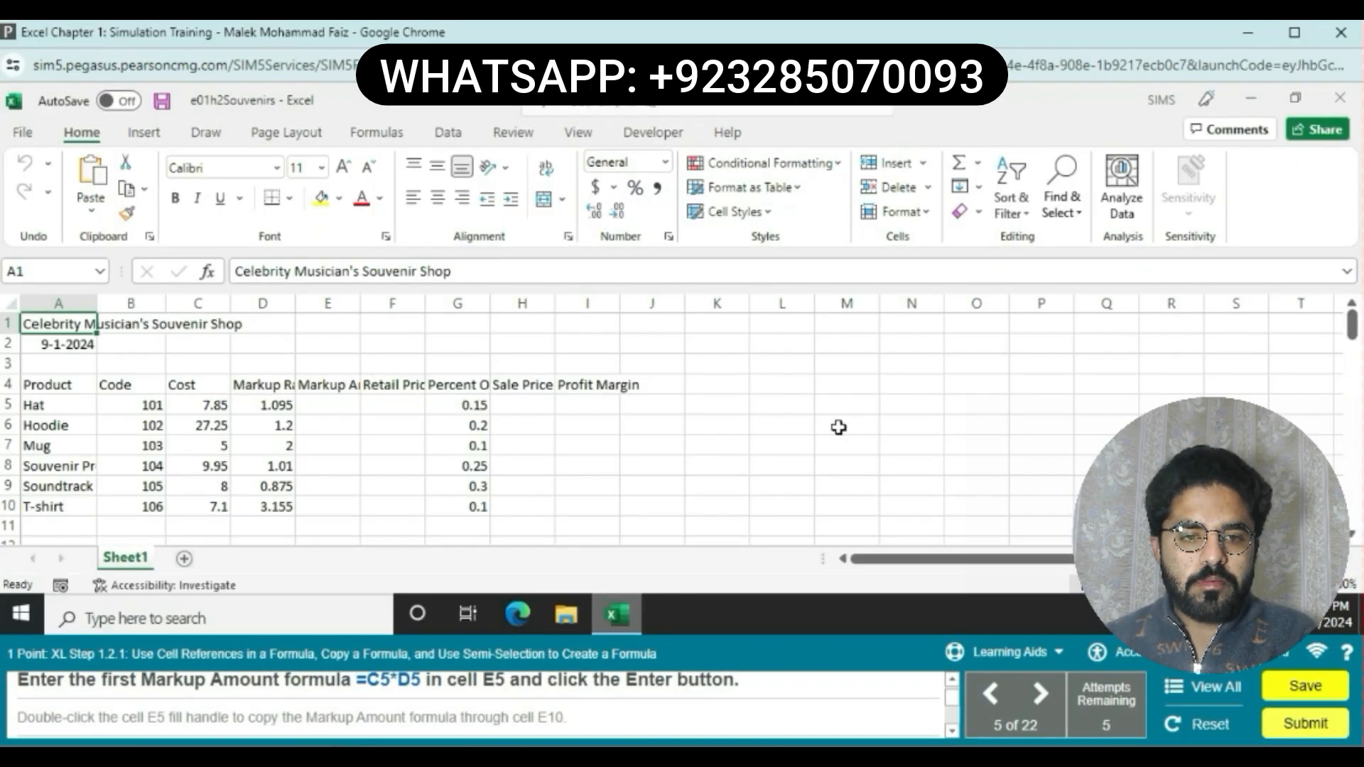
Step: Enter the Markup Amount formula =C5*D5 in cell E5 and copy it down through E10 with the fill handle
click(351, 410)
text(=)
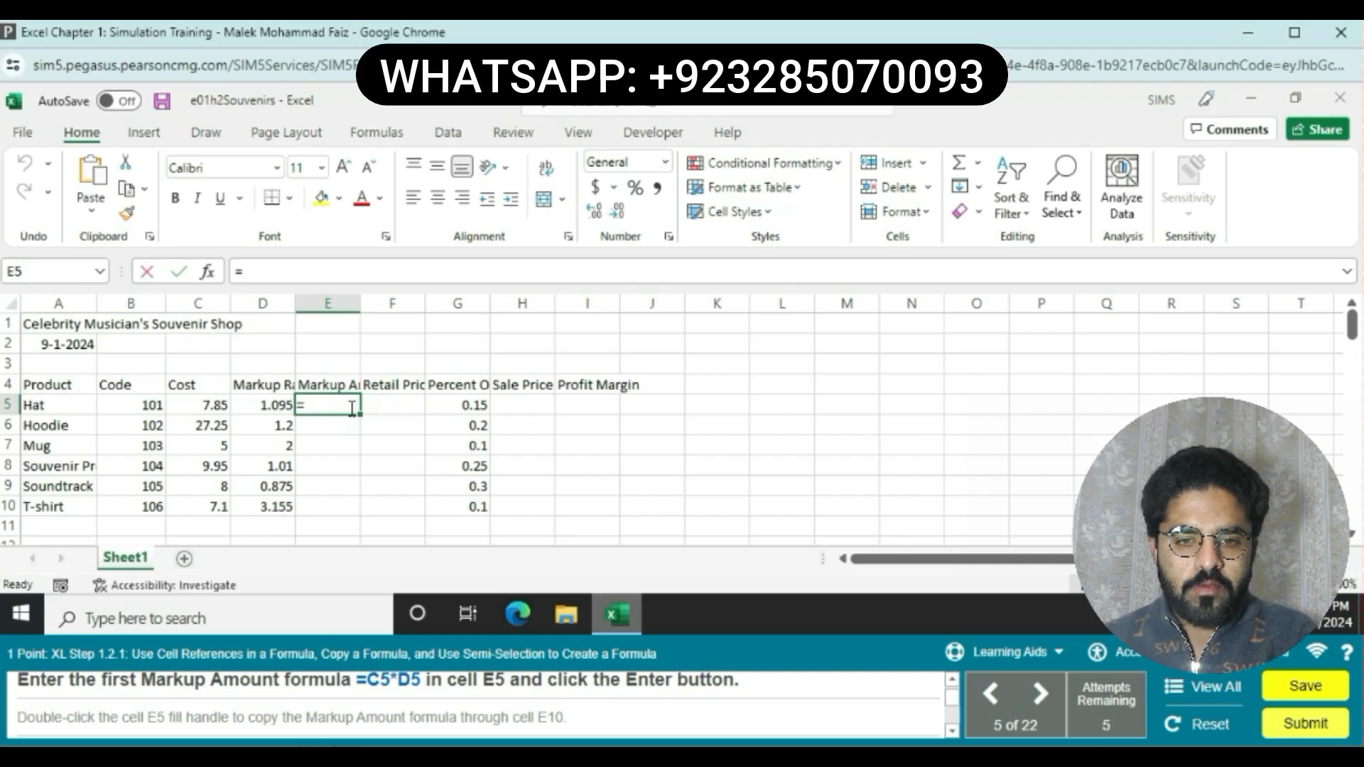
click(219, 404)
text(*)
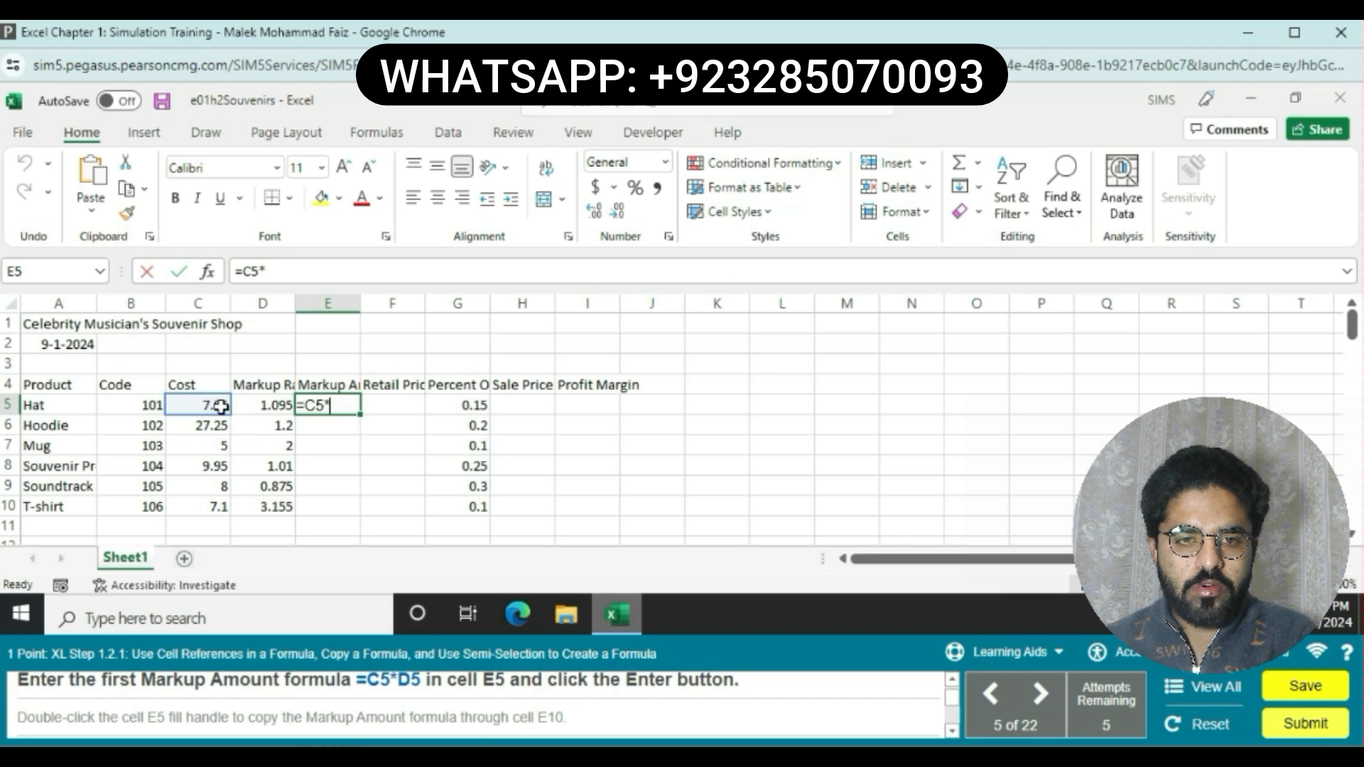
click(275, 405)
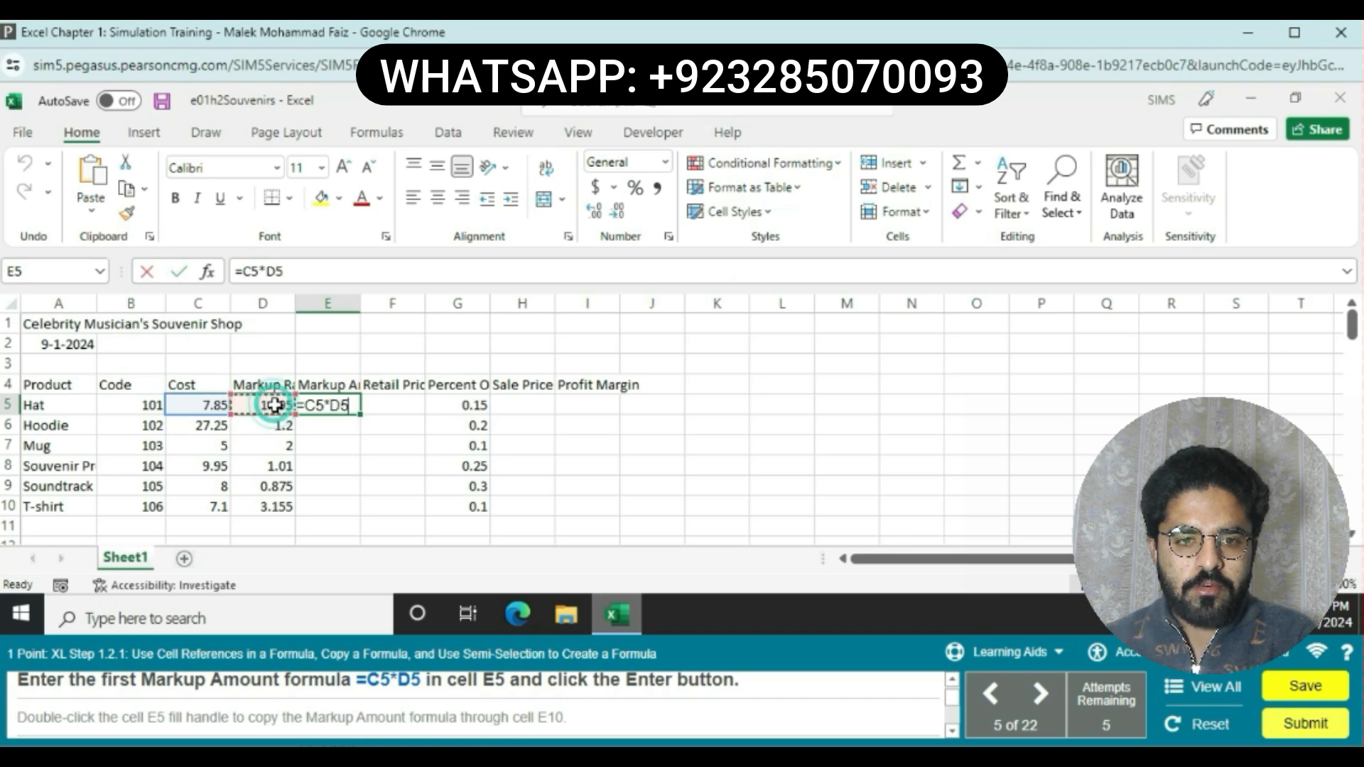
key(Return)
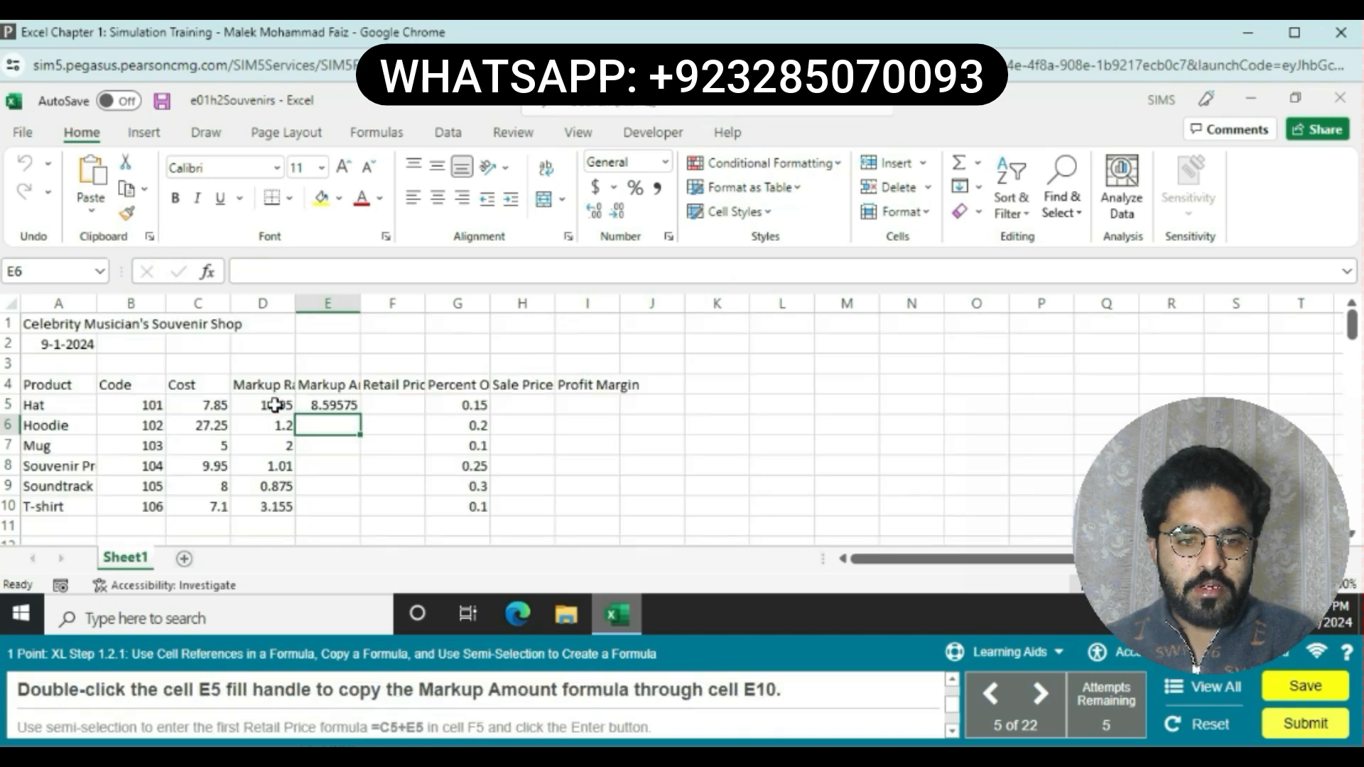
click(318, 403)
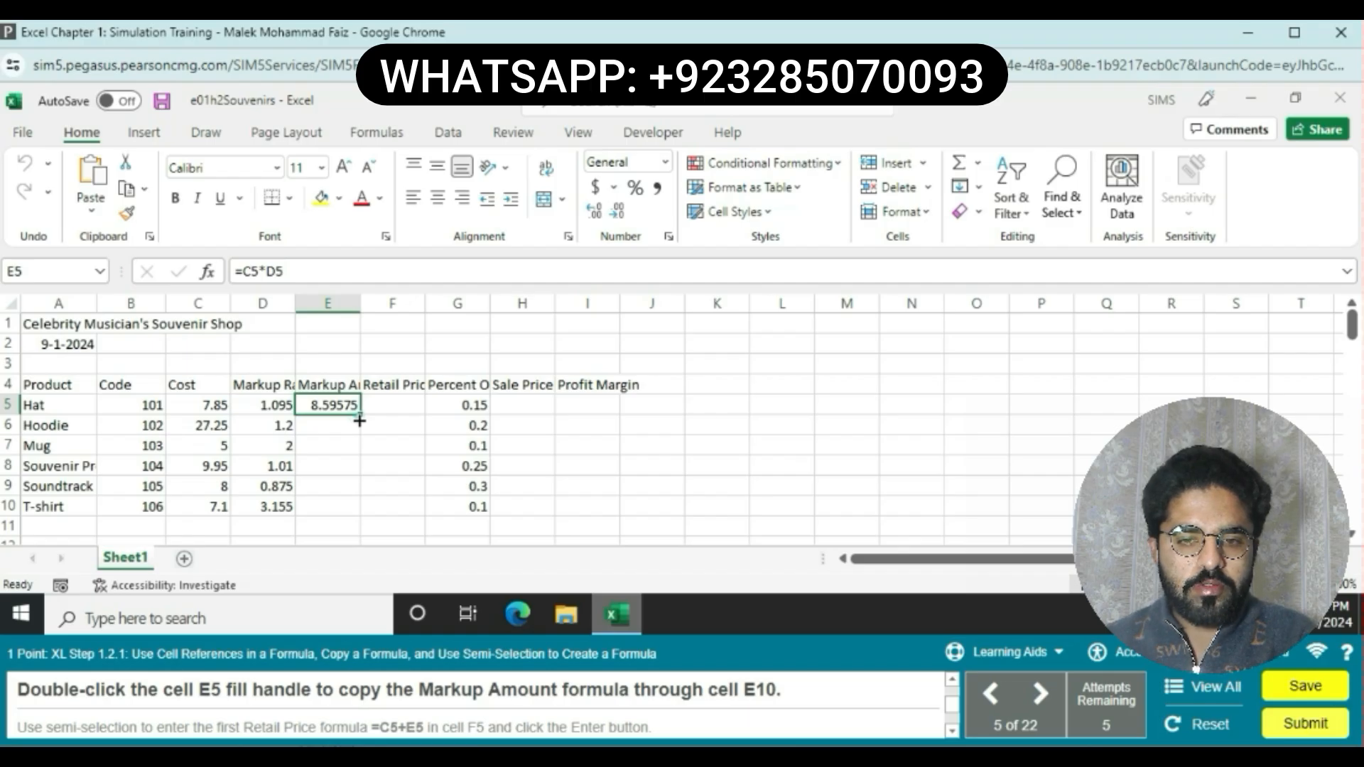
drag(359, 420, 357, 502)
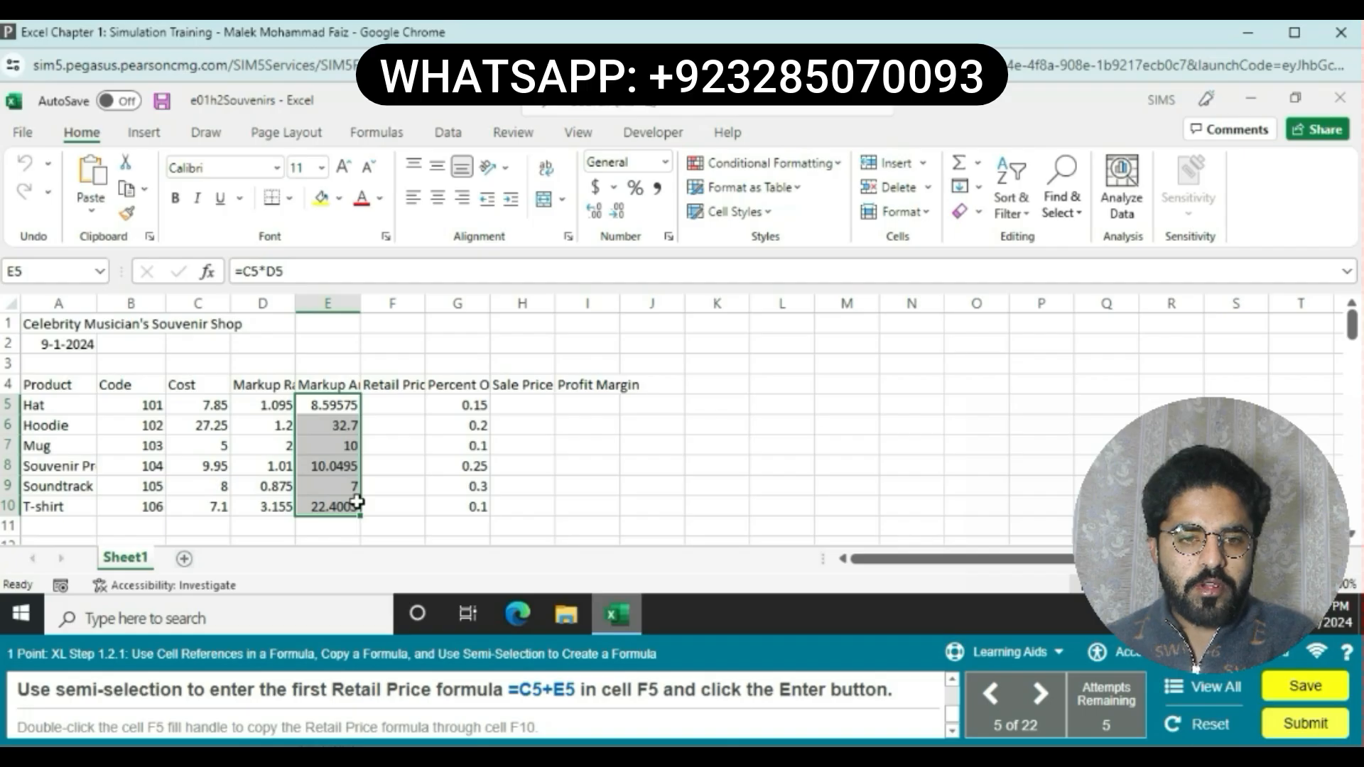
Step: Build the Retail Price formula =C5+E5 in cell F5 by selecting cells, then fill it down through F10
click(439, 487)
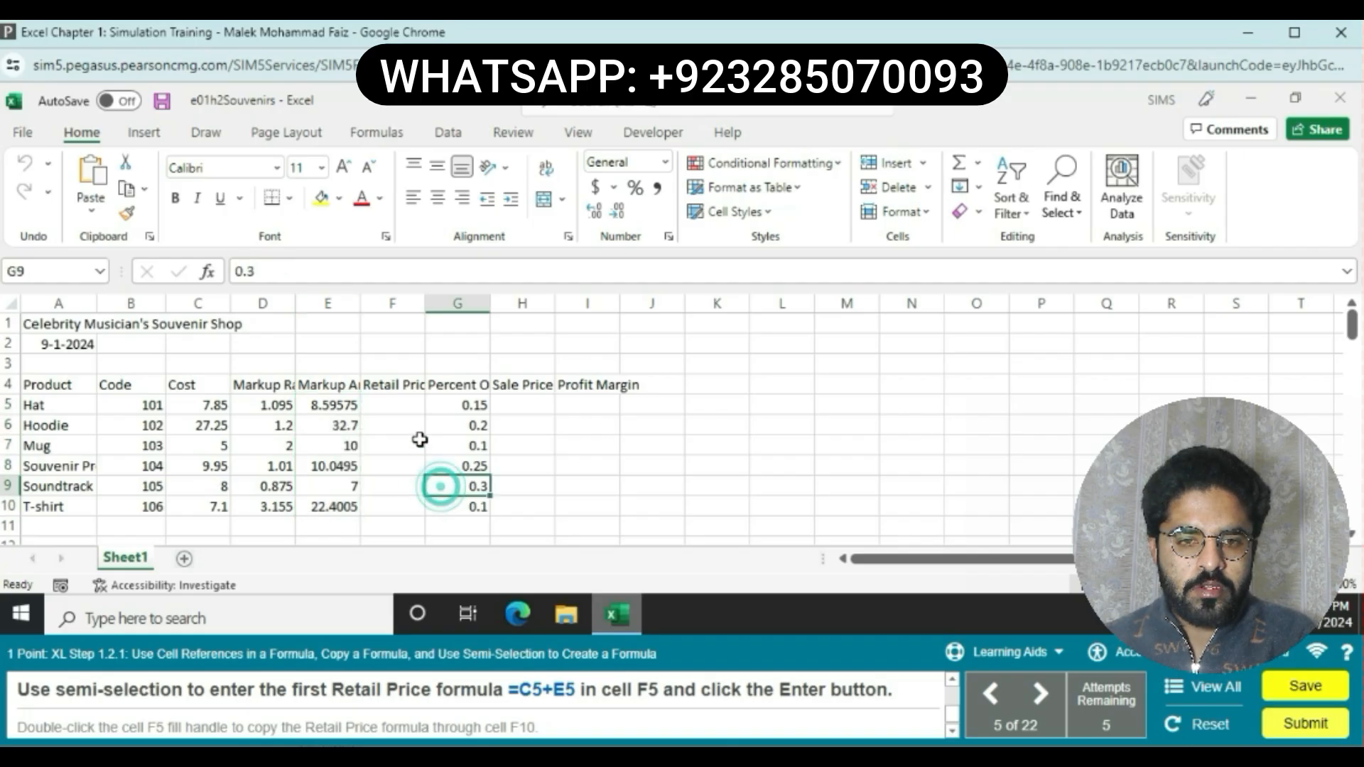
click(400, 404)
text(=)
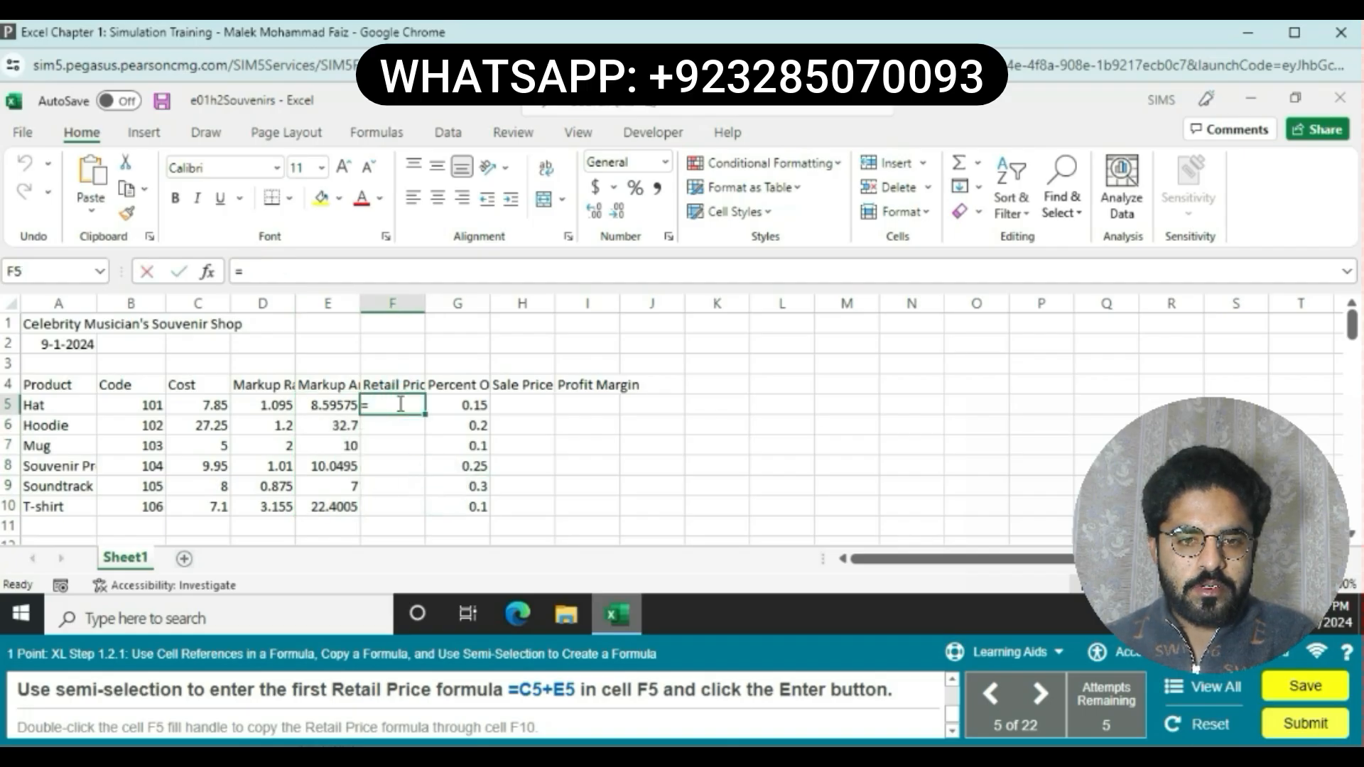
click(221, 404)
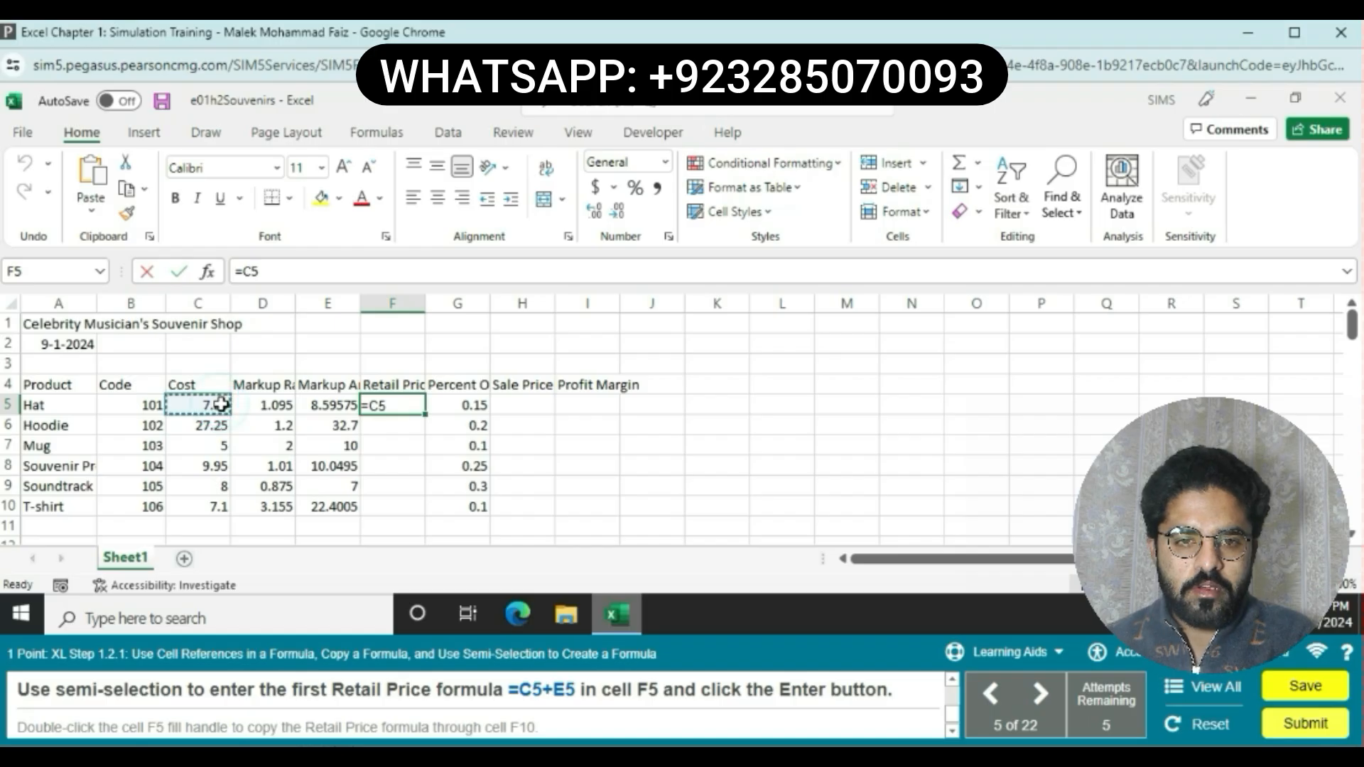
text(+)
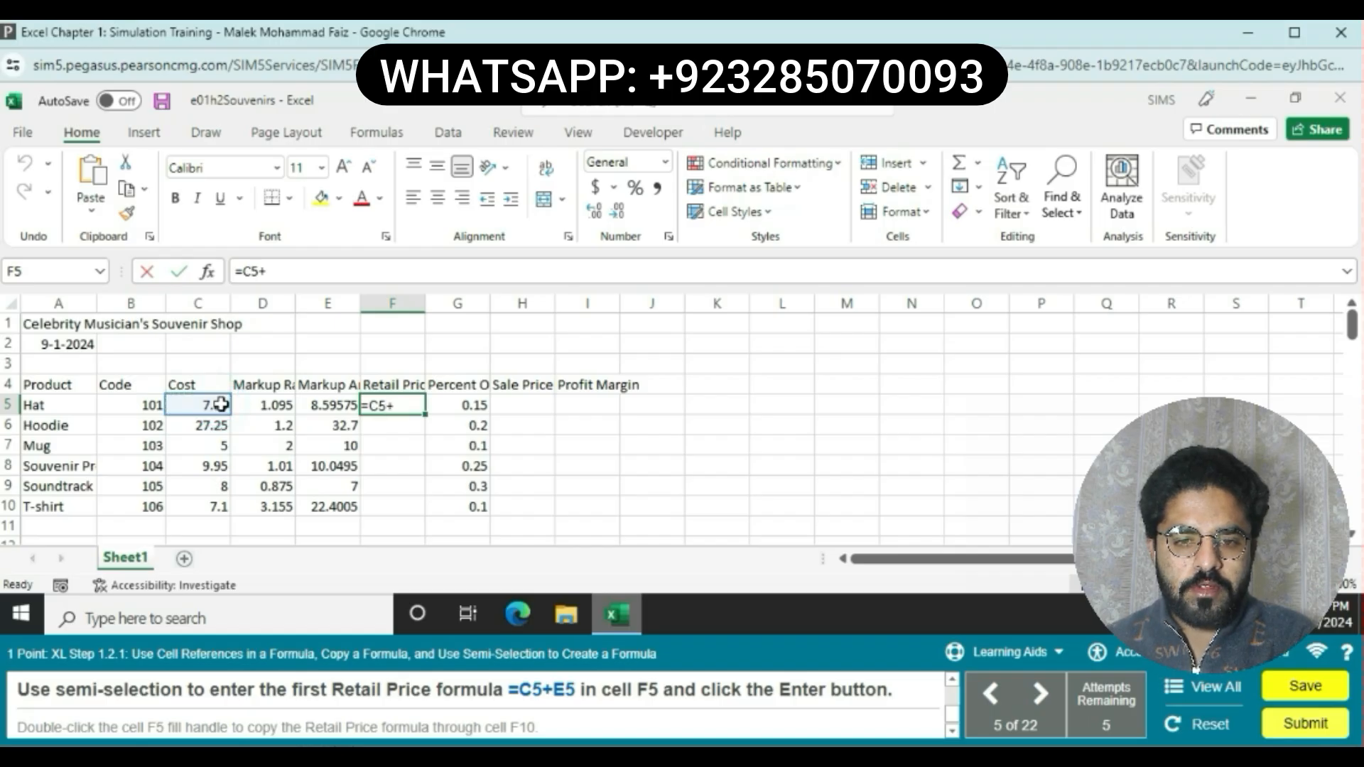
click(315, 403)
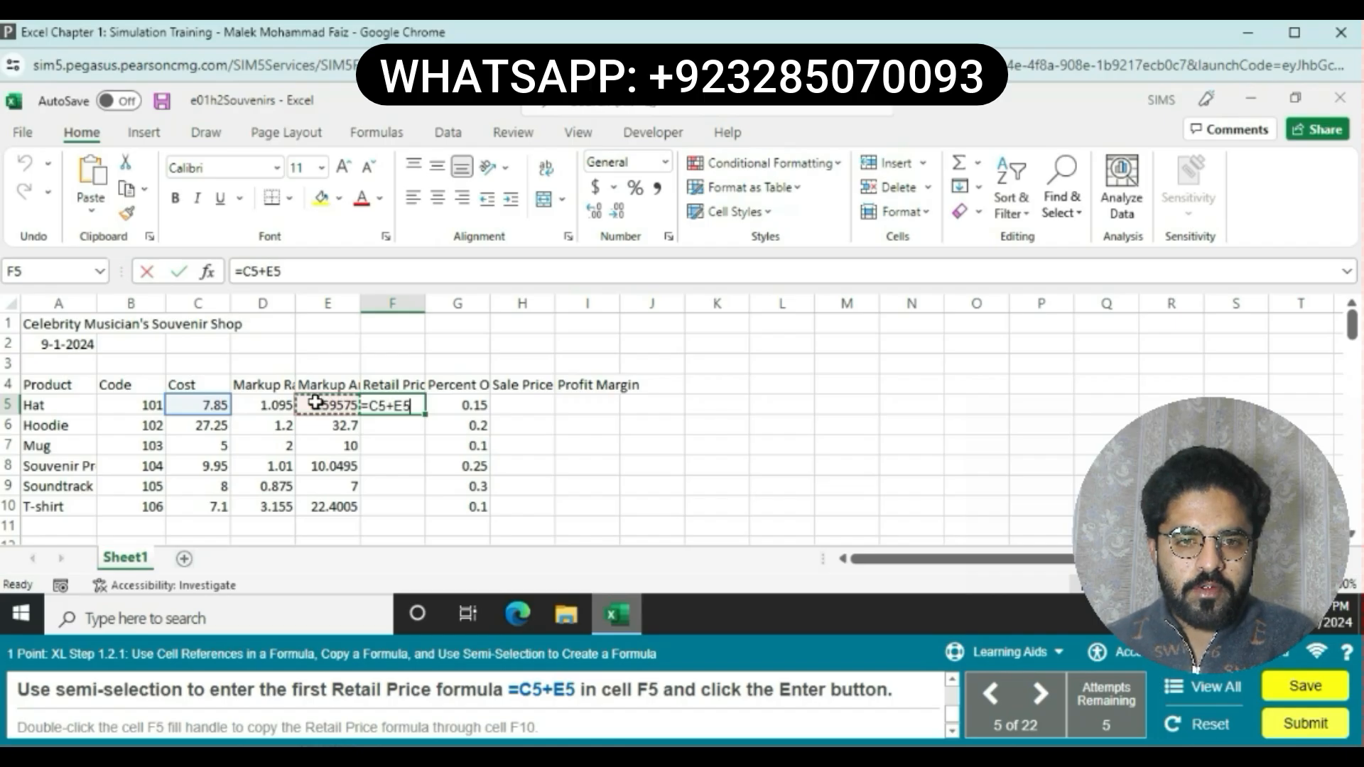
key(Return)
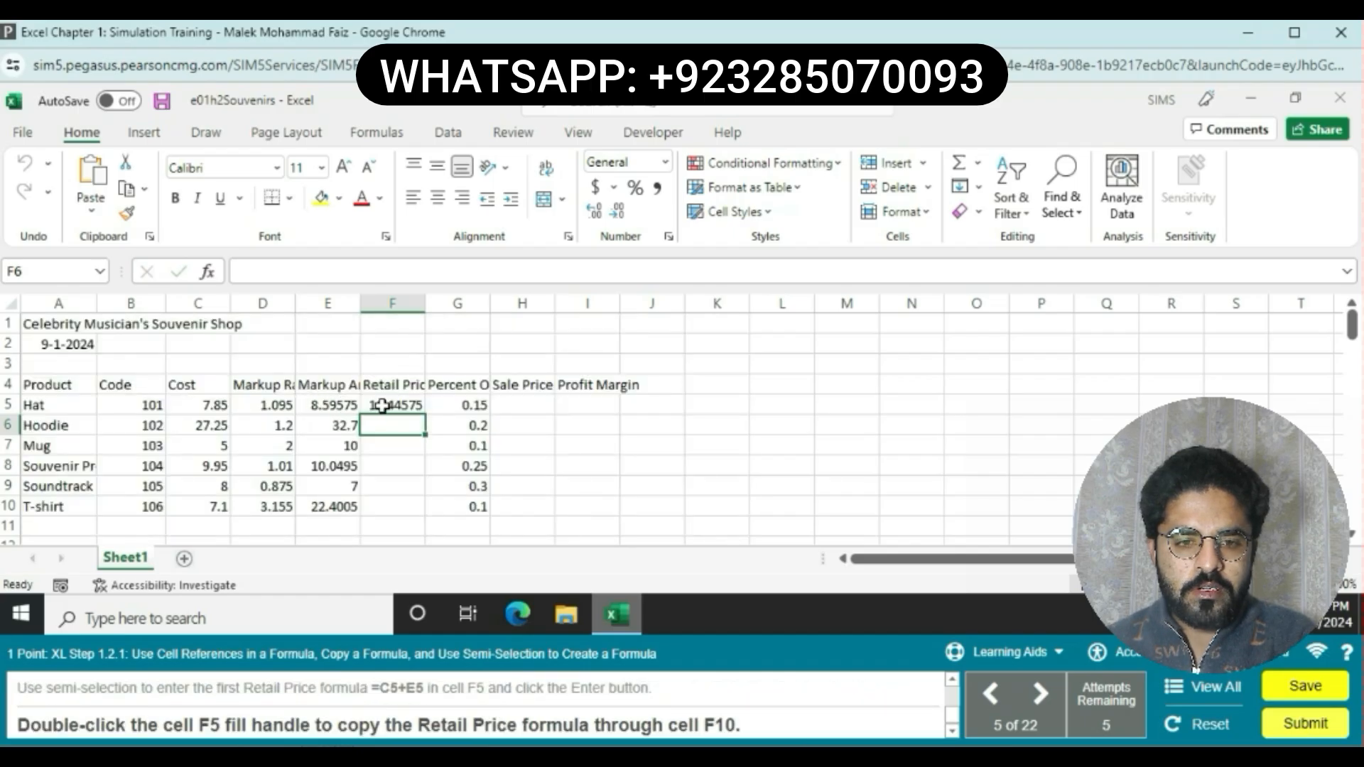
click(410, 406)
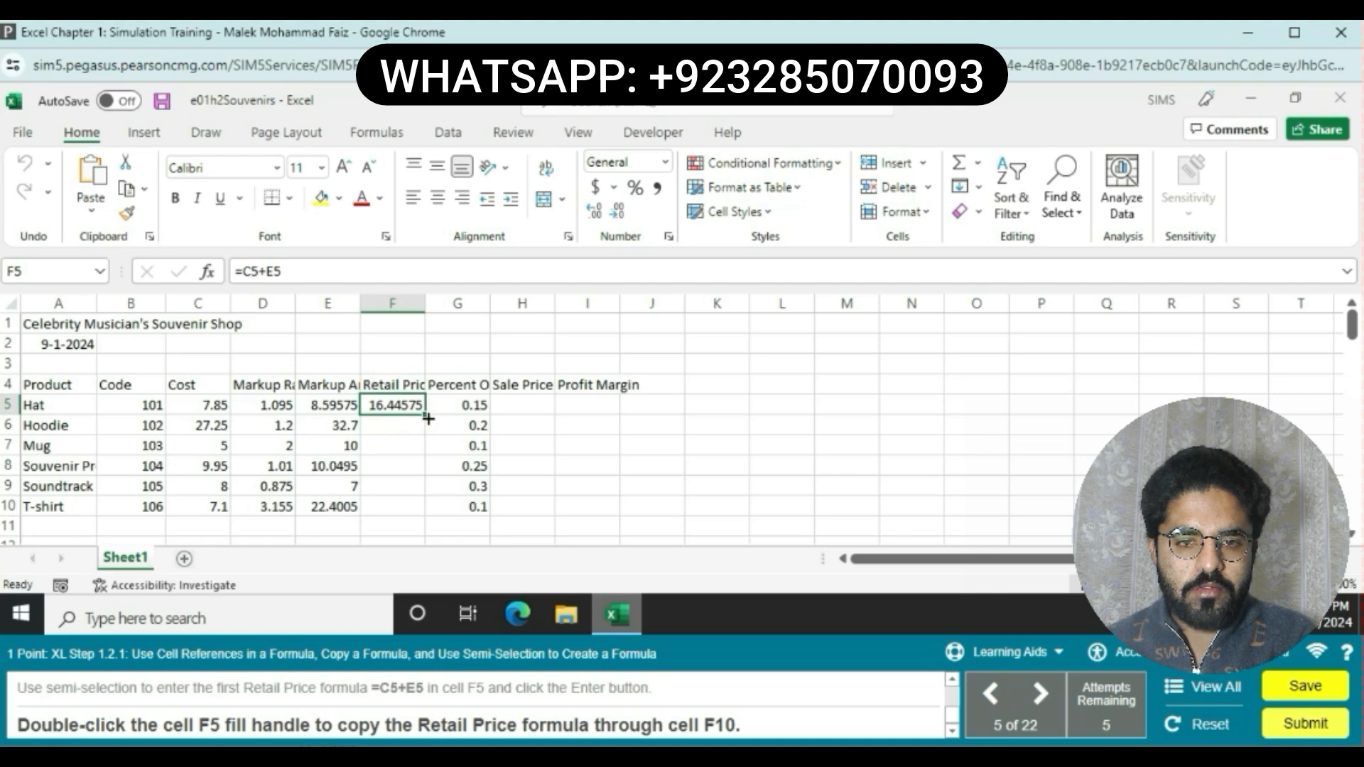
double_click(428, 418)
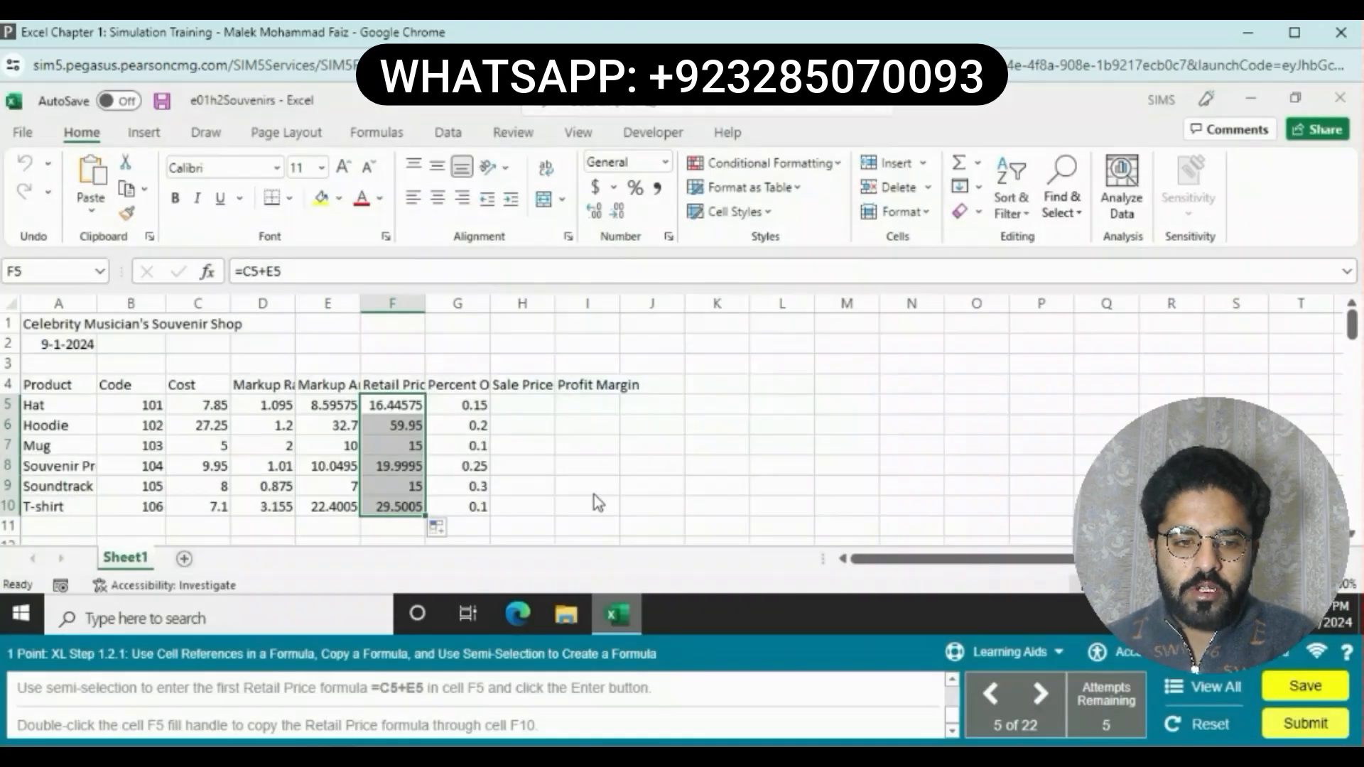
click(594, 495)
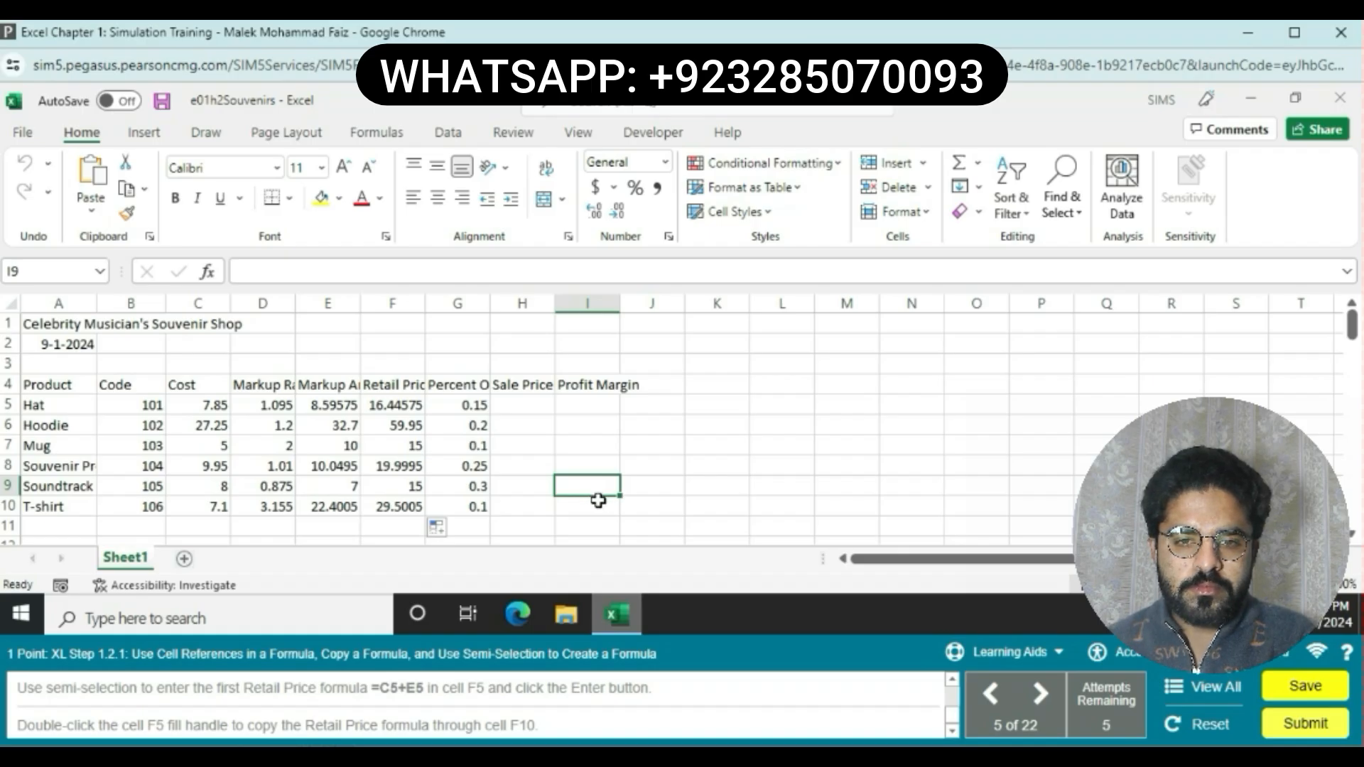
Step: Enter the Sale Price formula =F5*(1-G5) in cell H5 by selecting cells F5 and G5 while typing
scroll(598, 500, down, 5)
scroll(599, 500, up, 5)
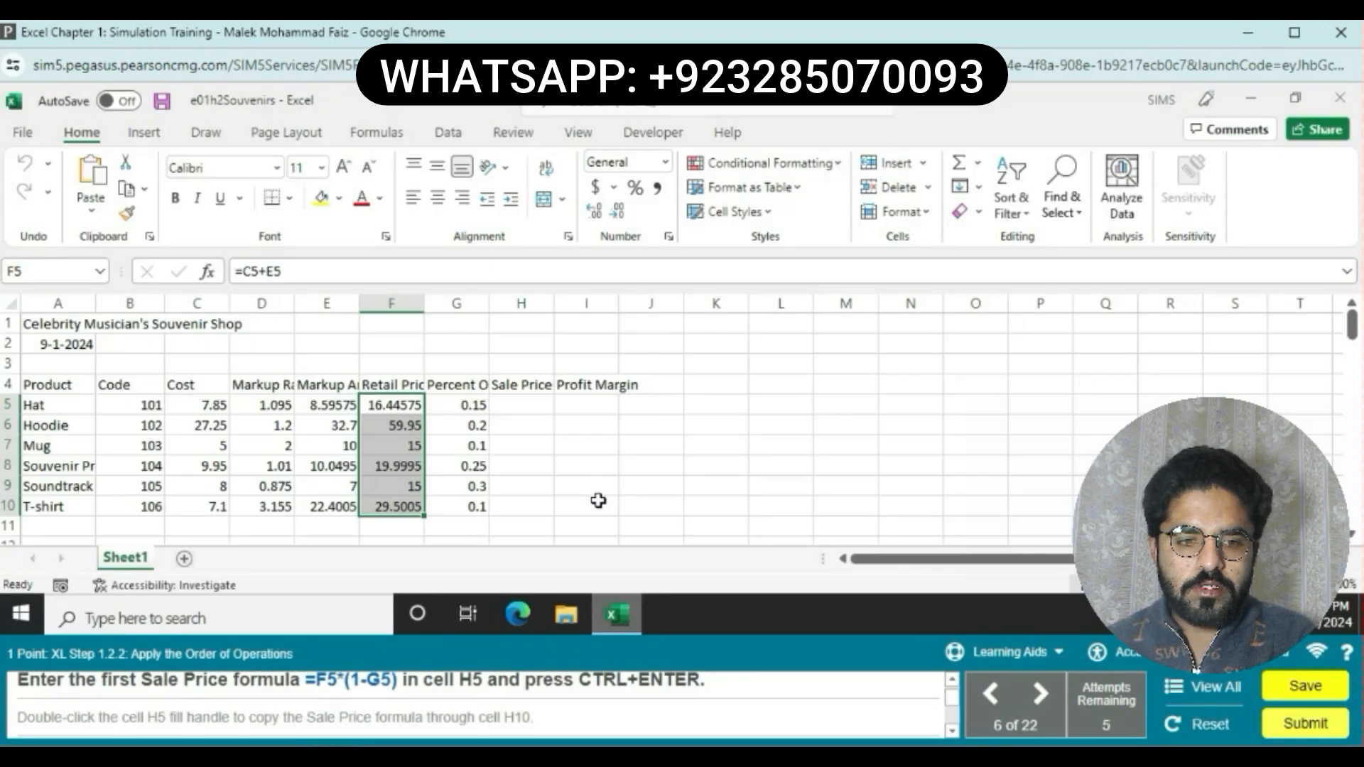
click(533, 410)
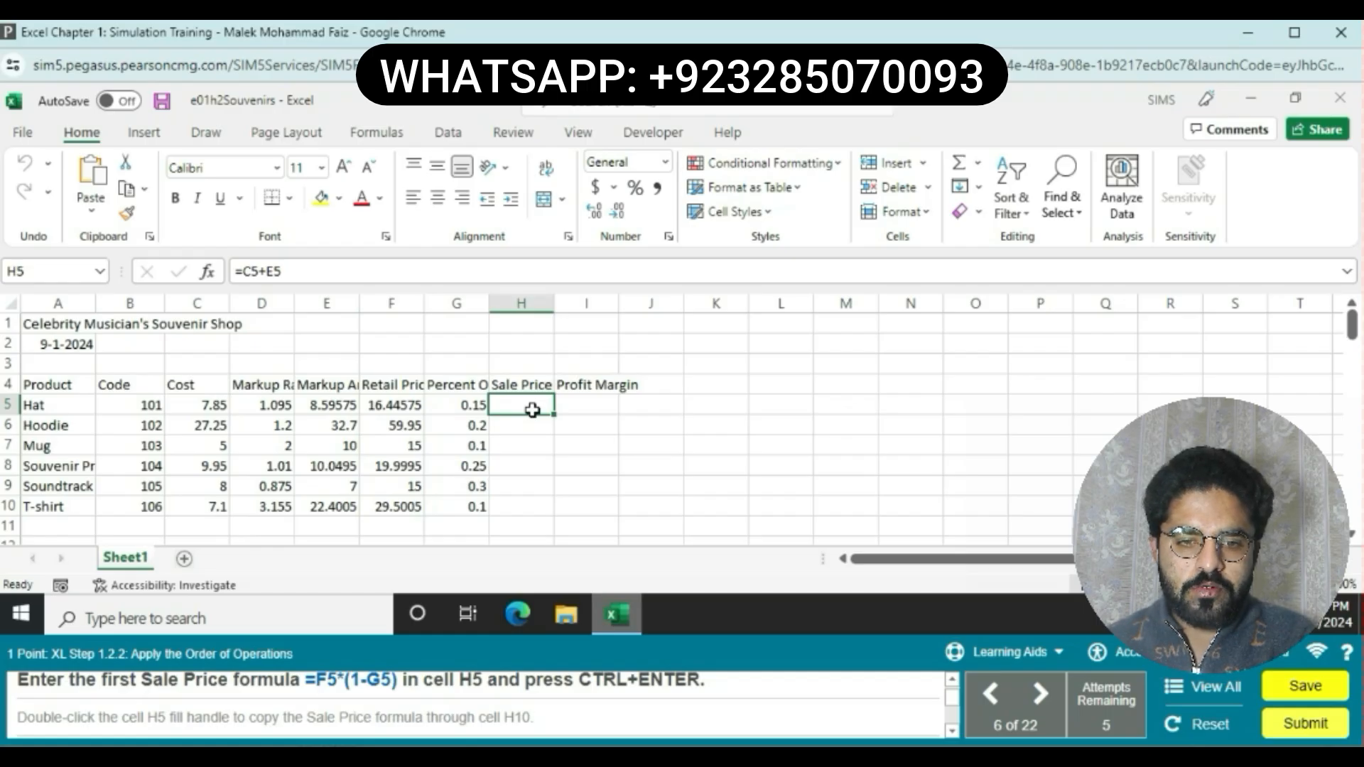
click(532, 410)
text(=)
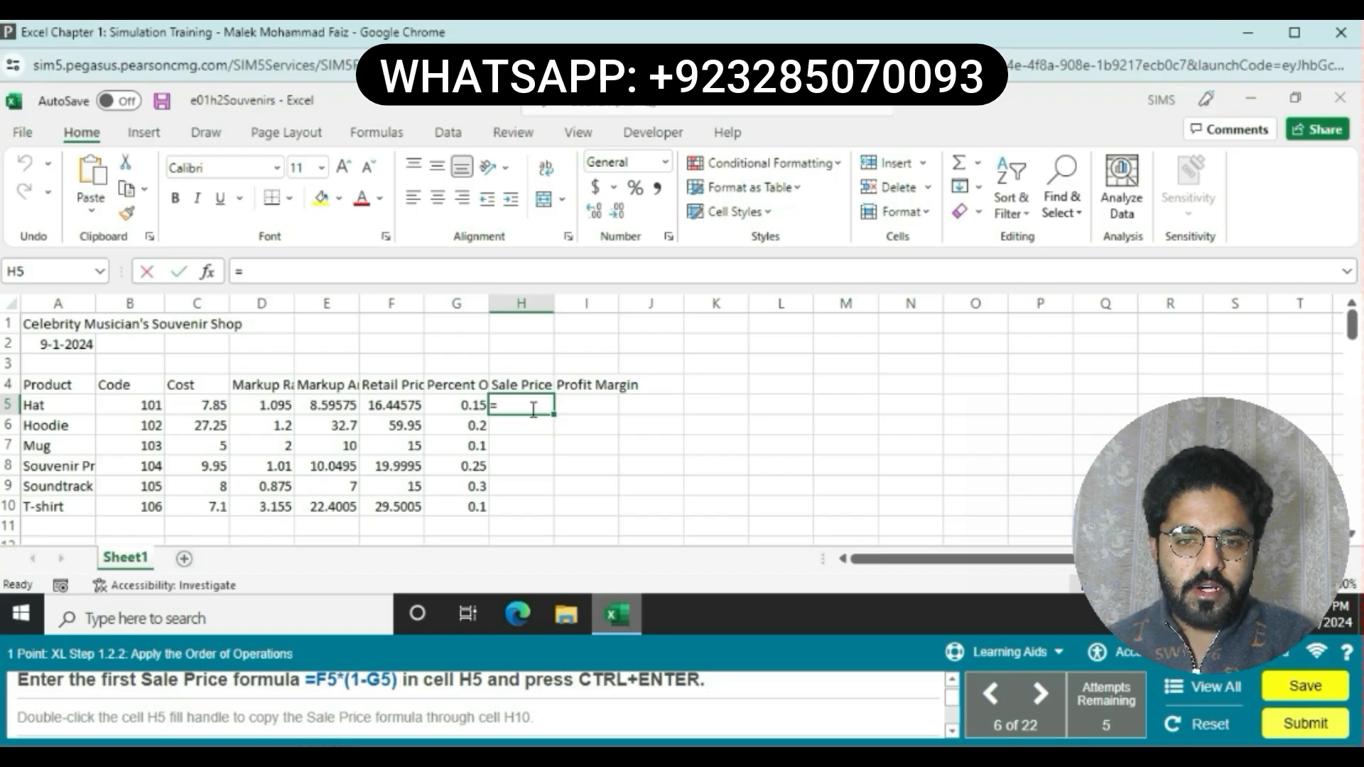
click(400, 411)
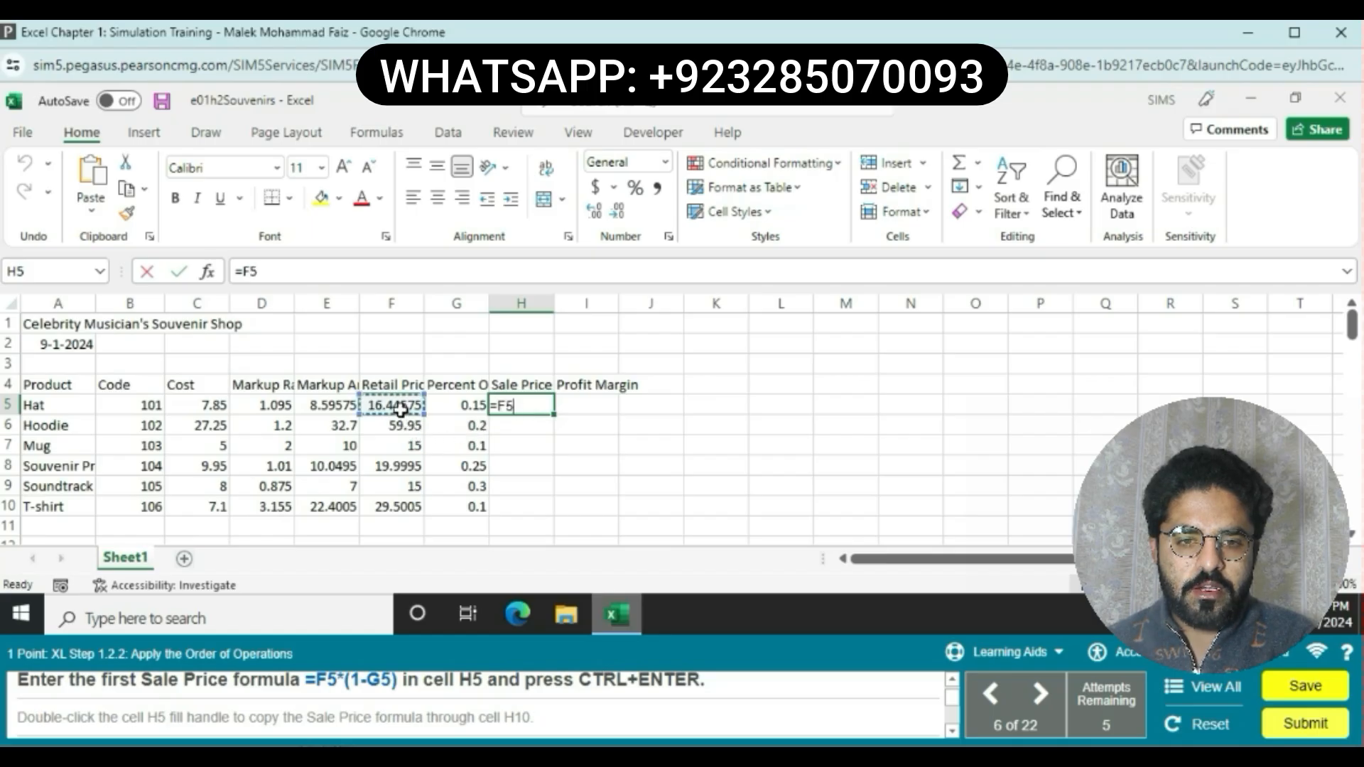
text(*)
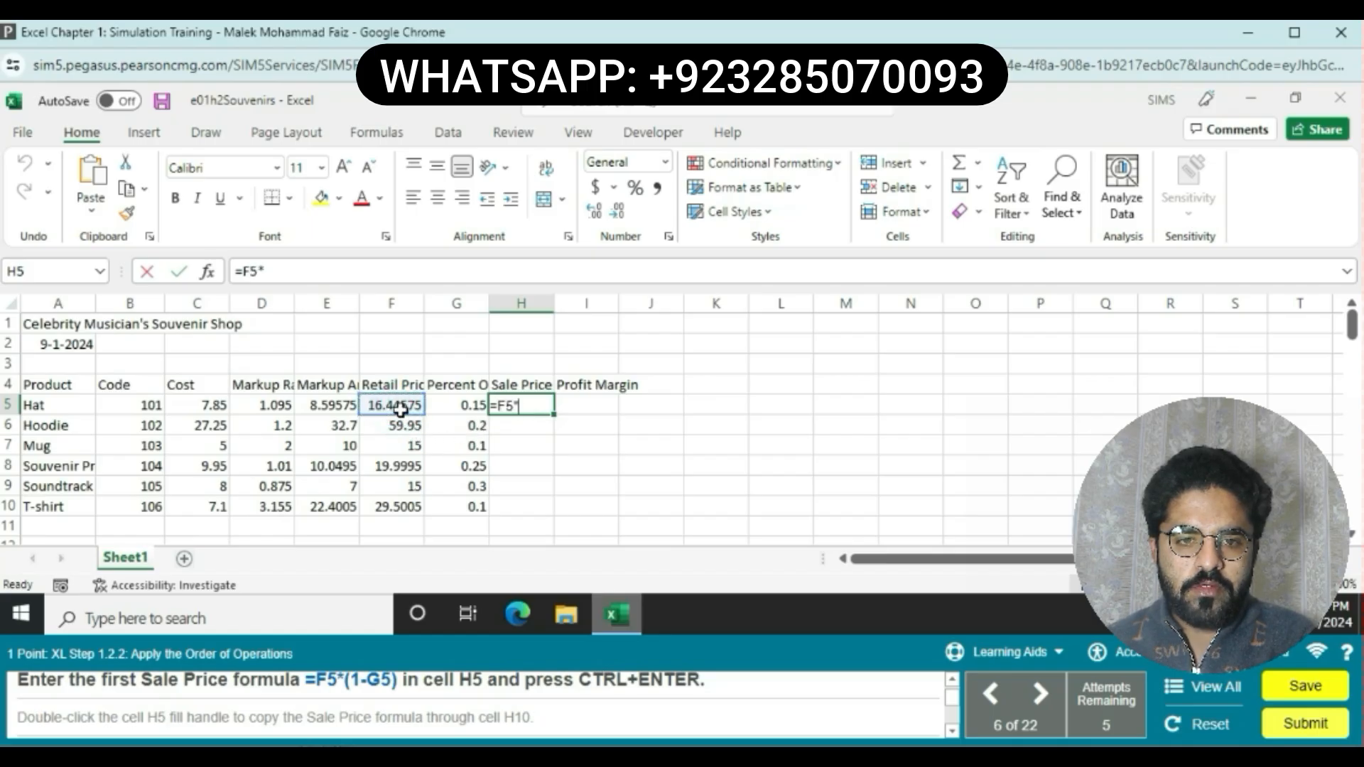
text(()
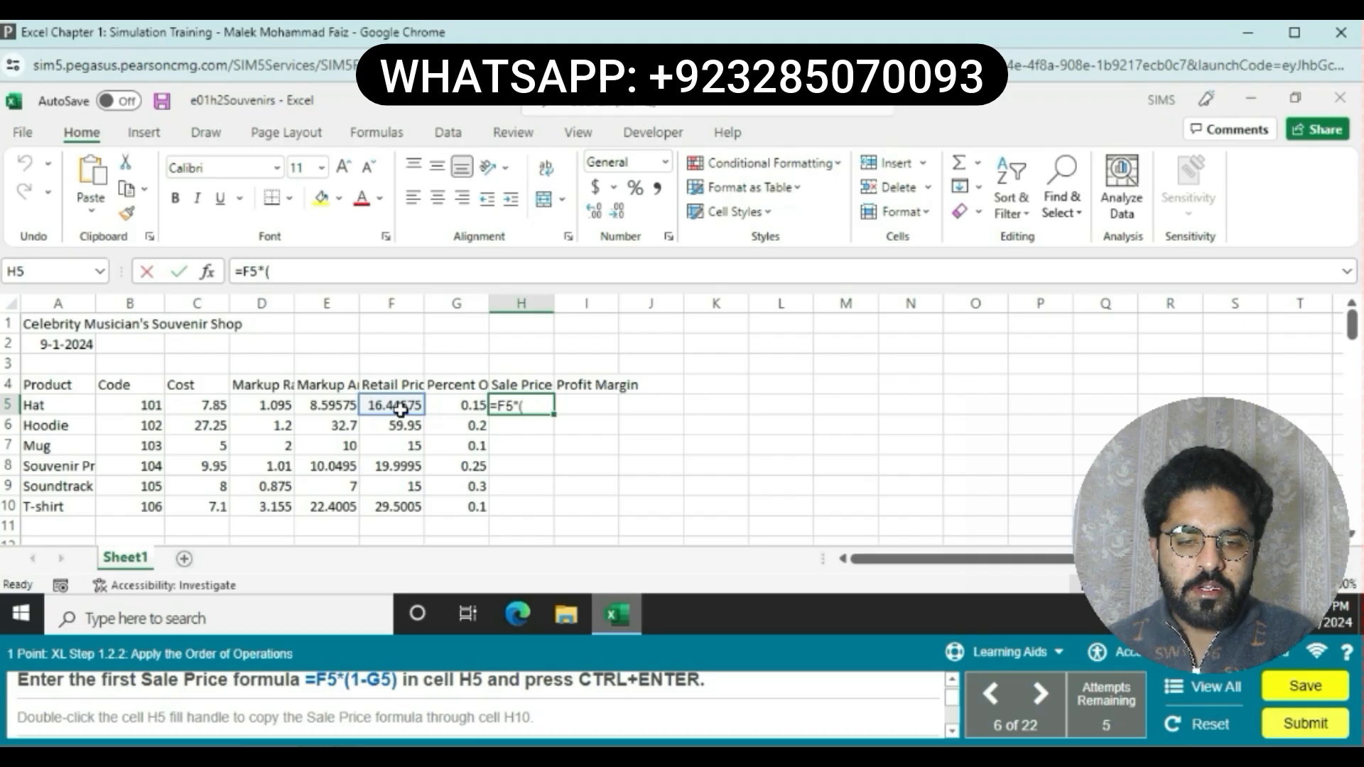
text(1-)
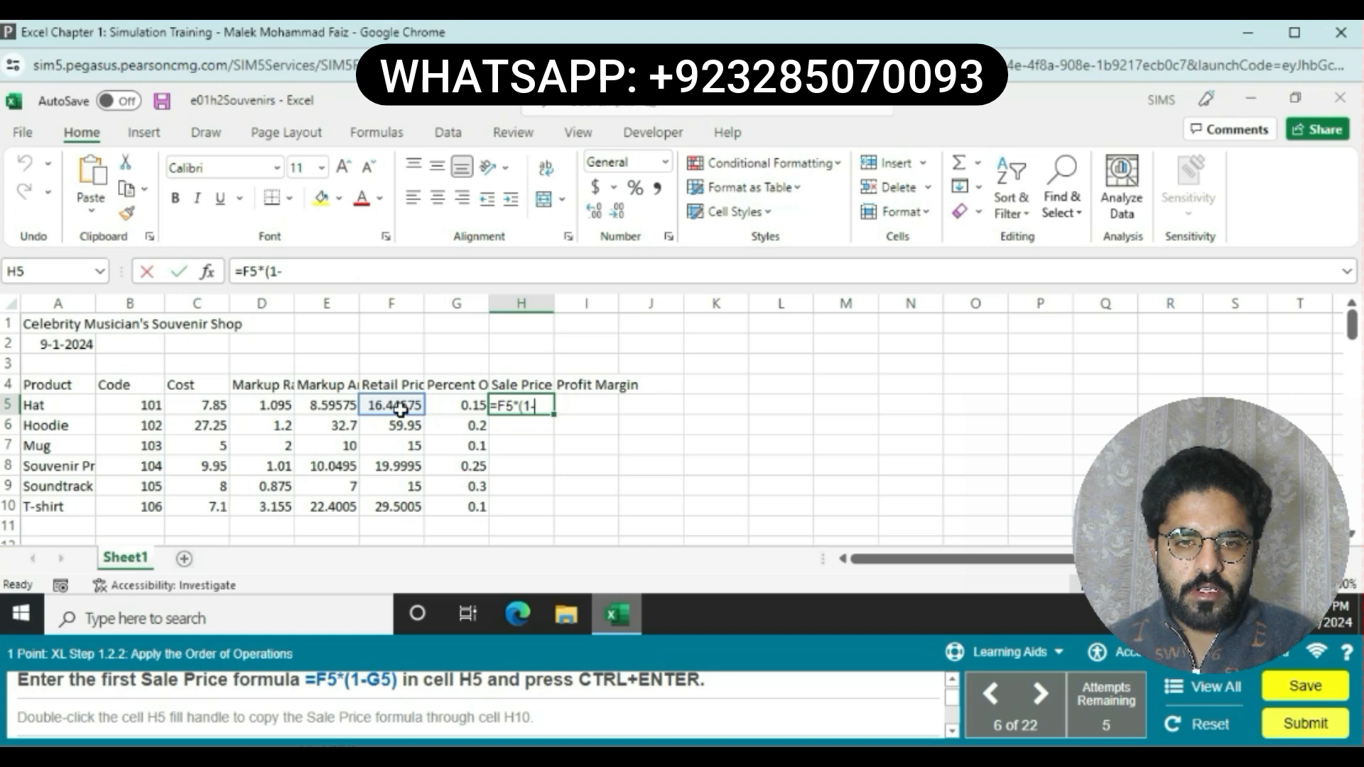
click(452, 407)
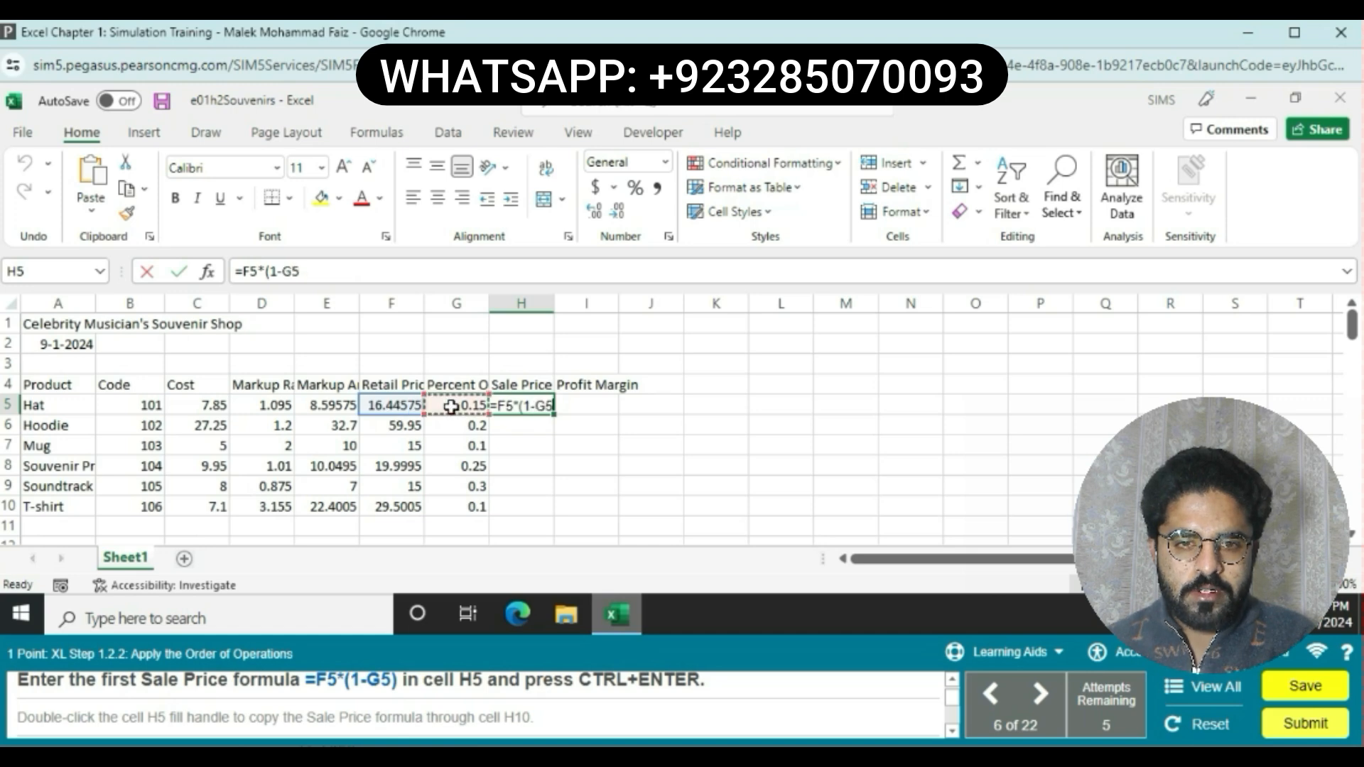
text())
key(Return)
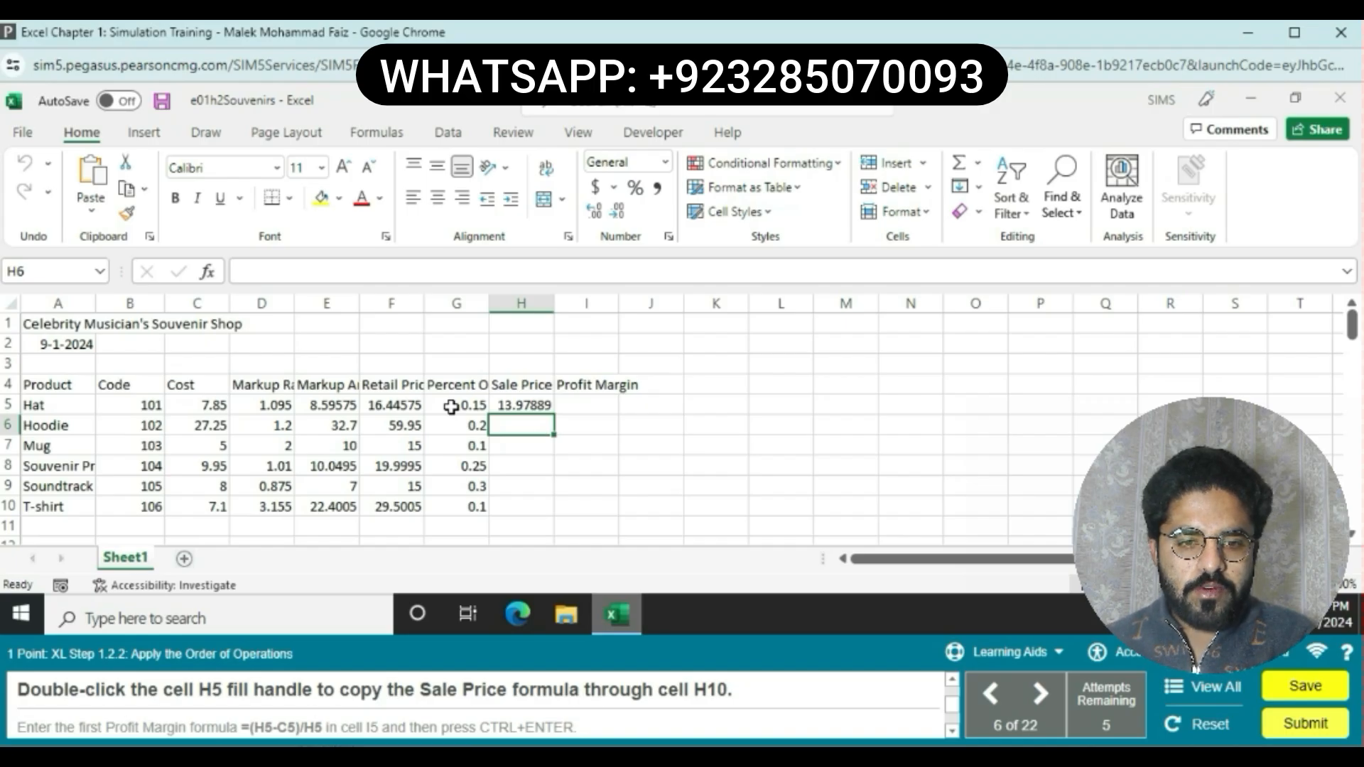
Step: Copy the Sale Price formula from H5 down through H10 with the fill handle
click(526, 406)
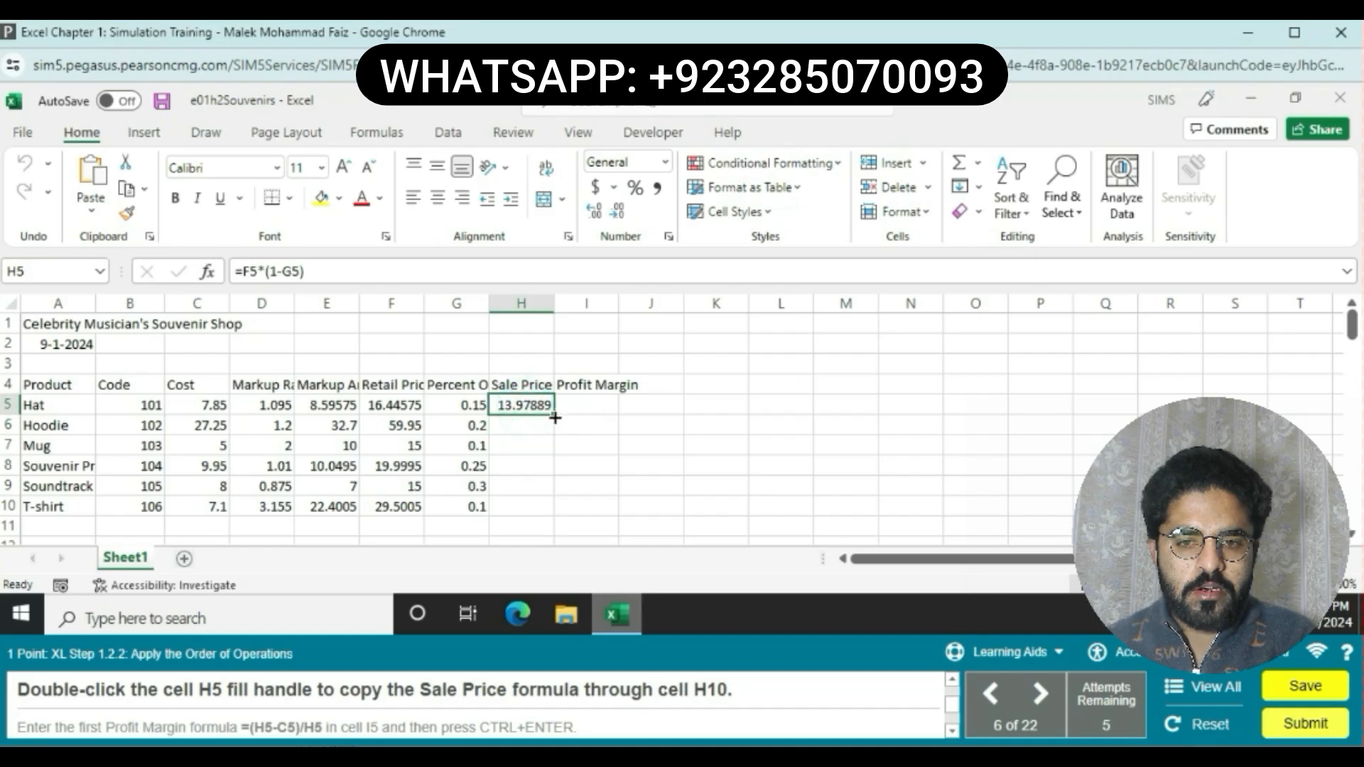
drag(553, 414, 536, 518)
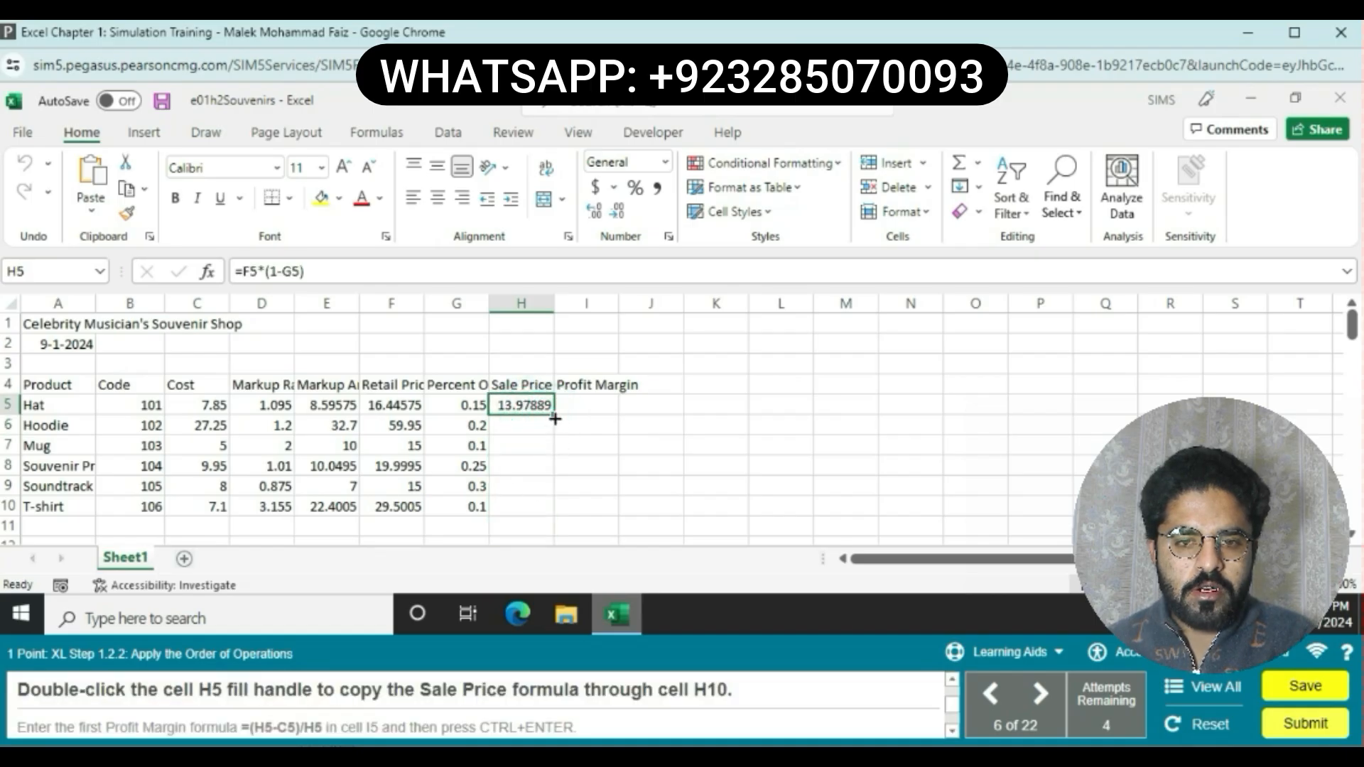
drag(554, 417, 542, 505)
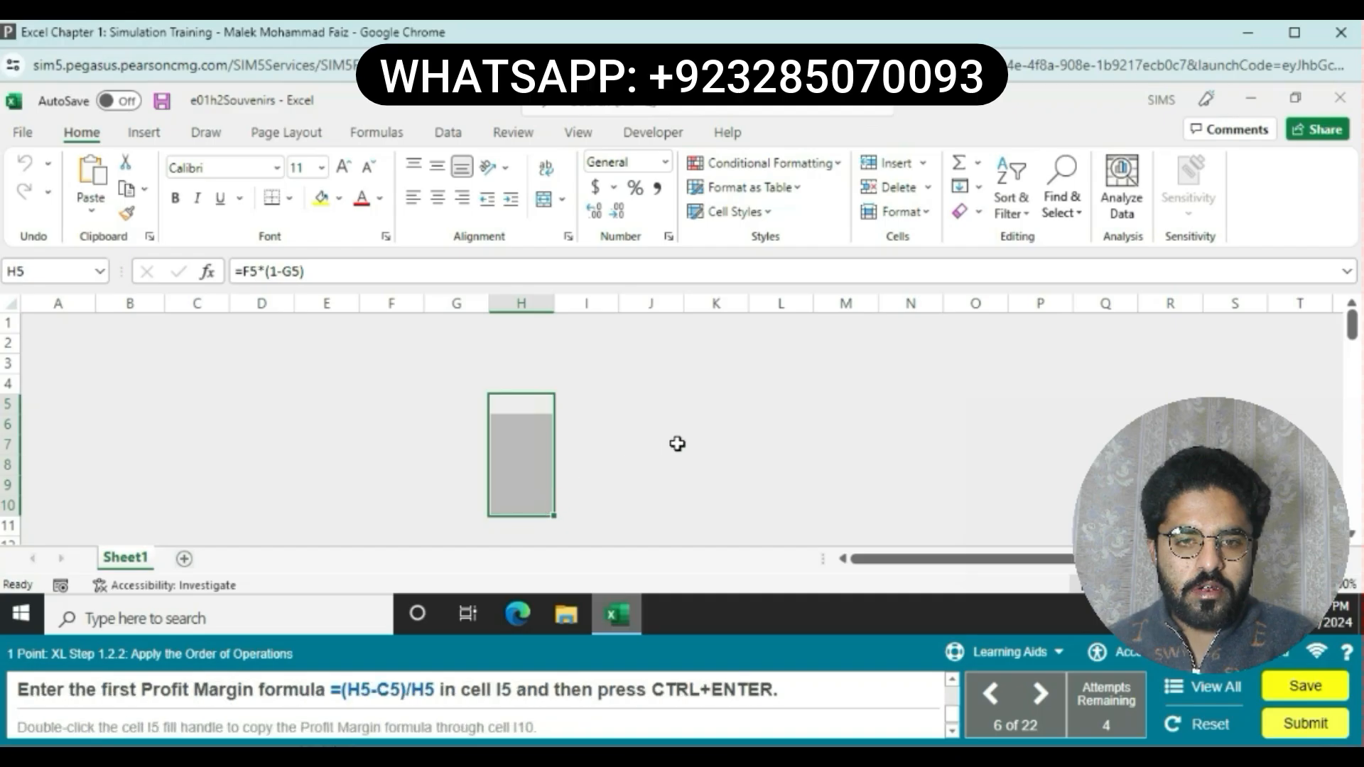
click(676, 444)
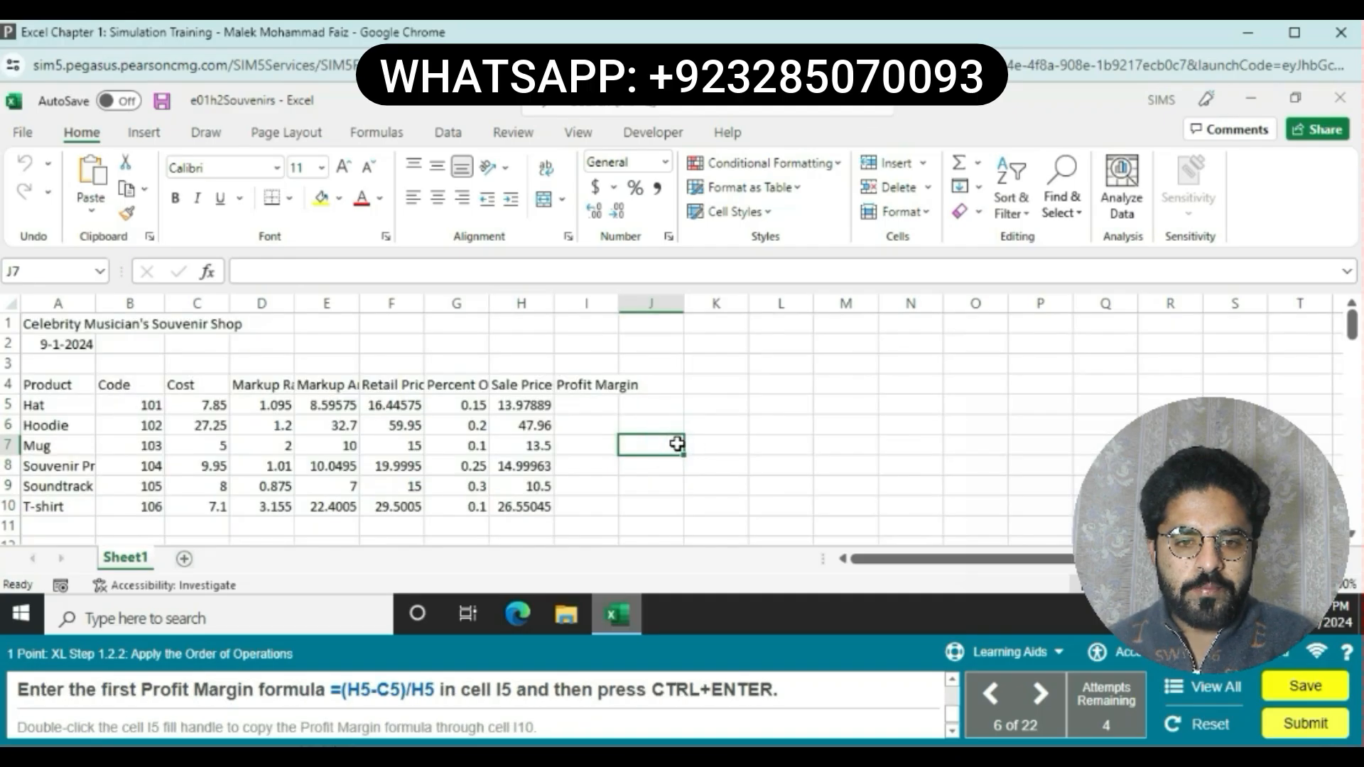
Step: Enter the Profit Margin formula =(H5-C5)/H5 in cell I5 by selecting the referenced cells
click(600, 405)
text(=)
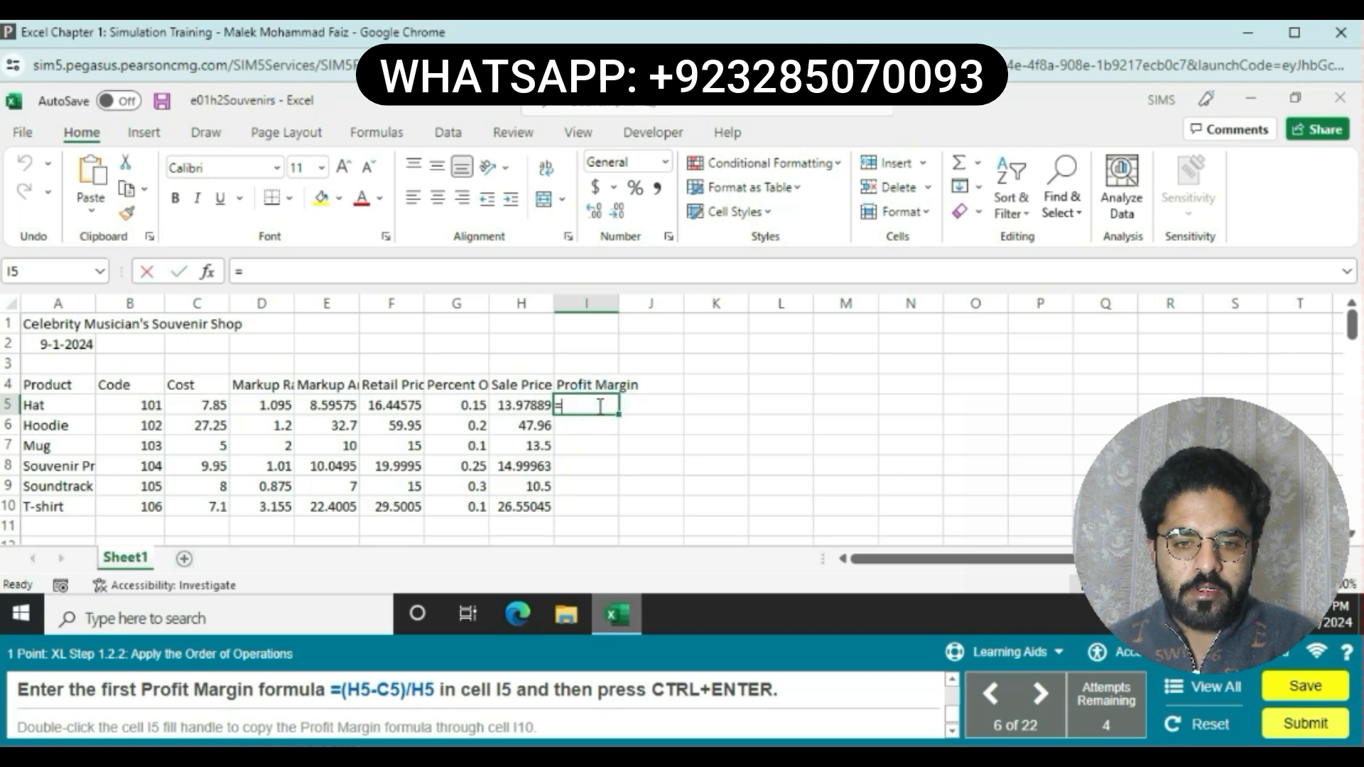
text(()
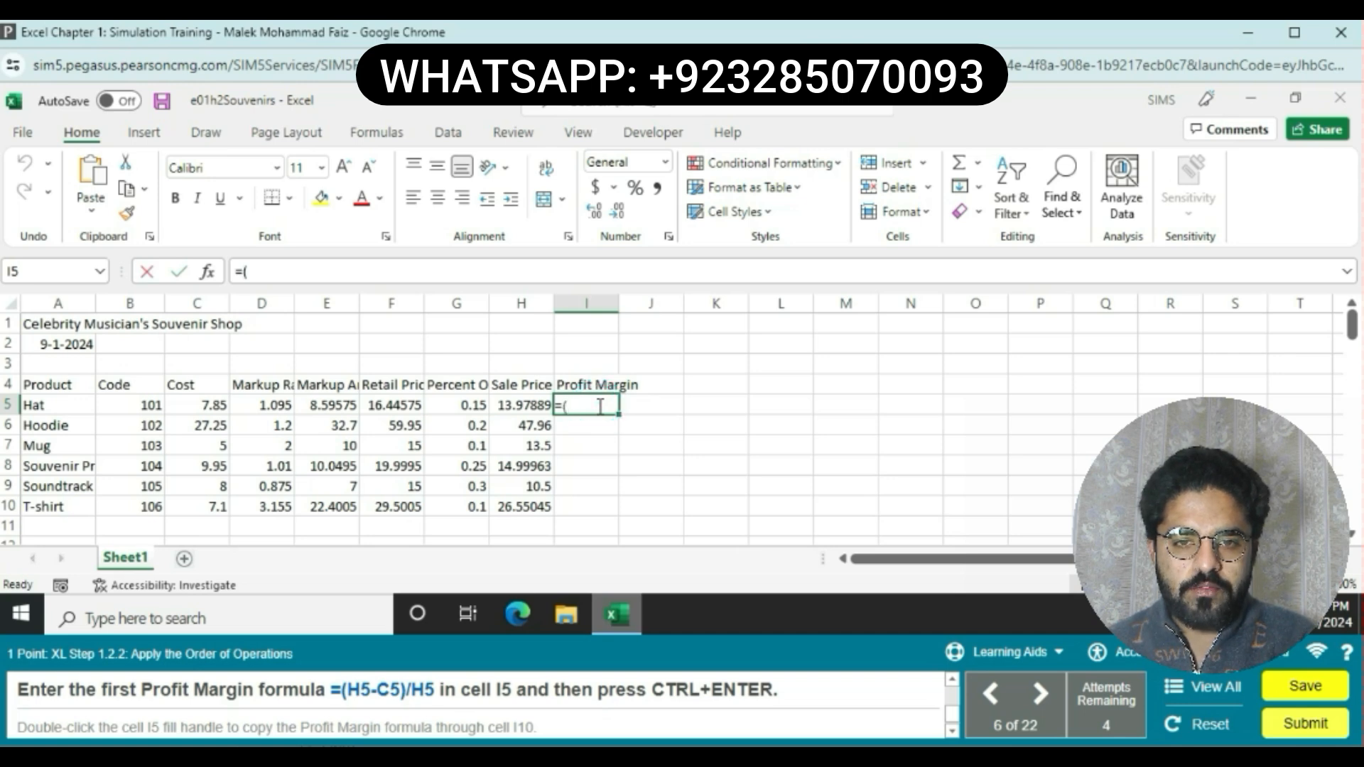
click(520, 411)
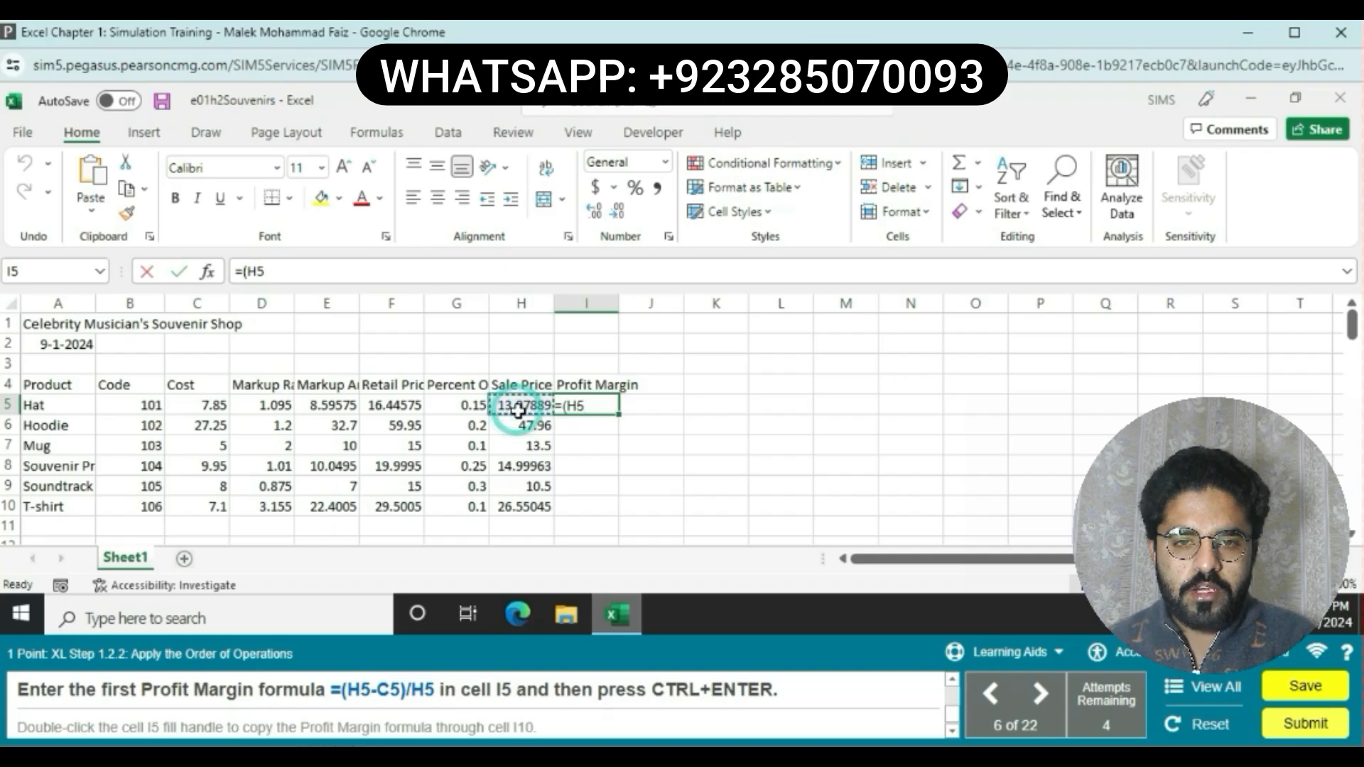
text(-)
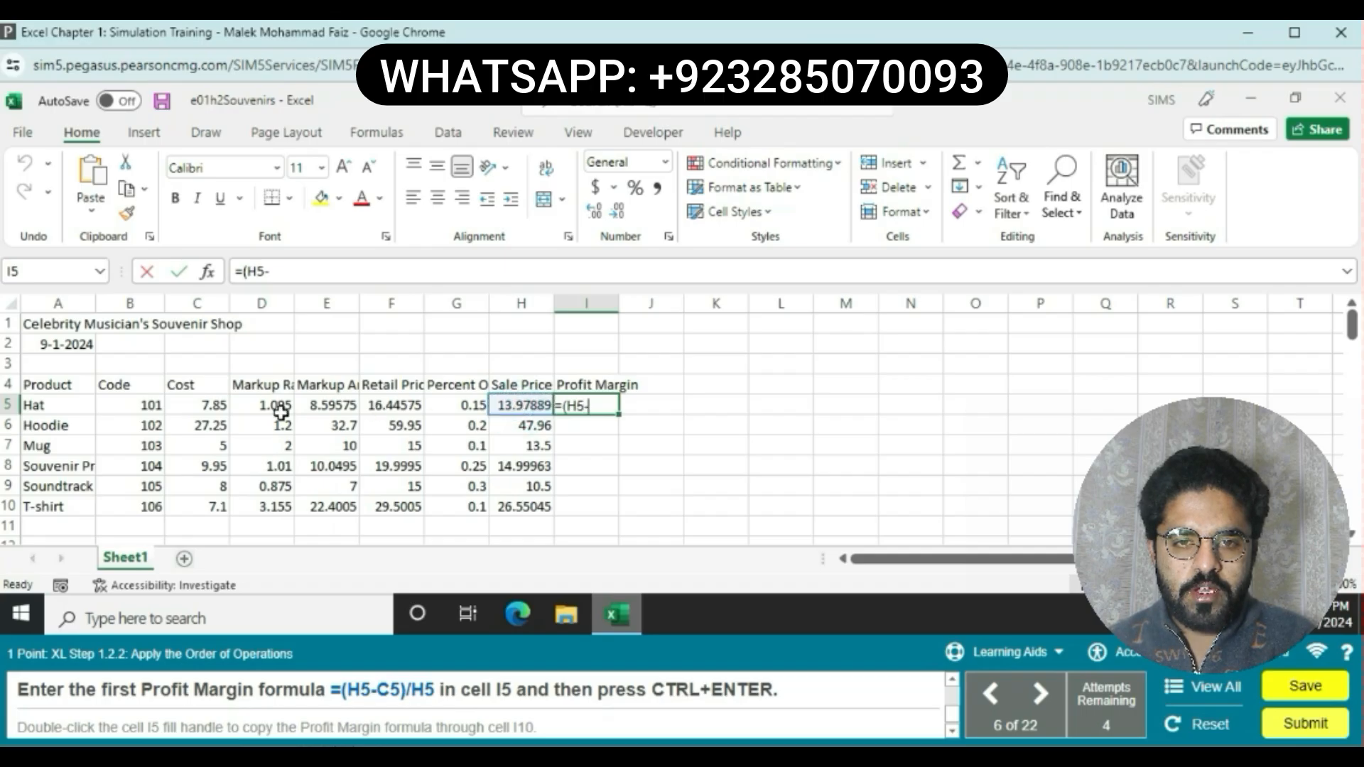
click(169, 408)
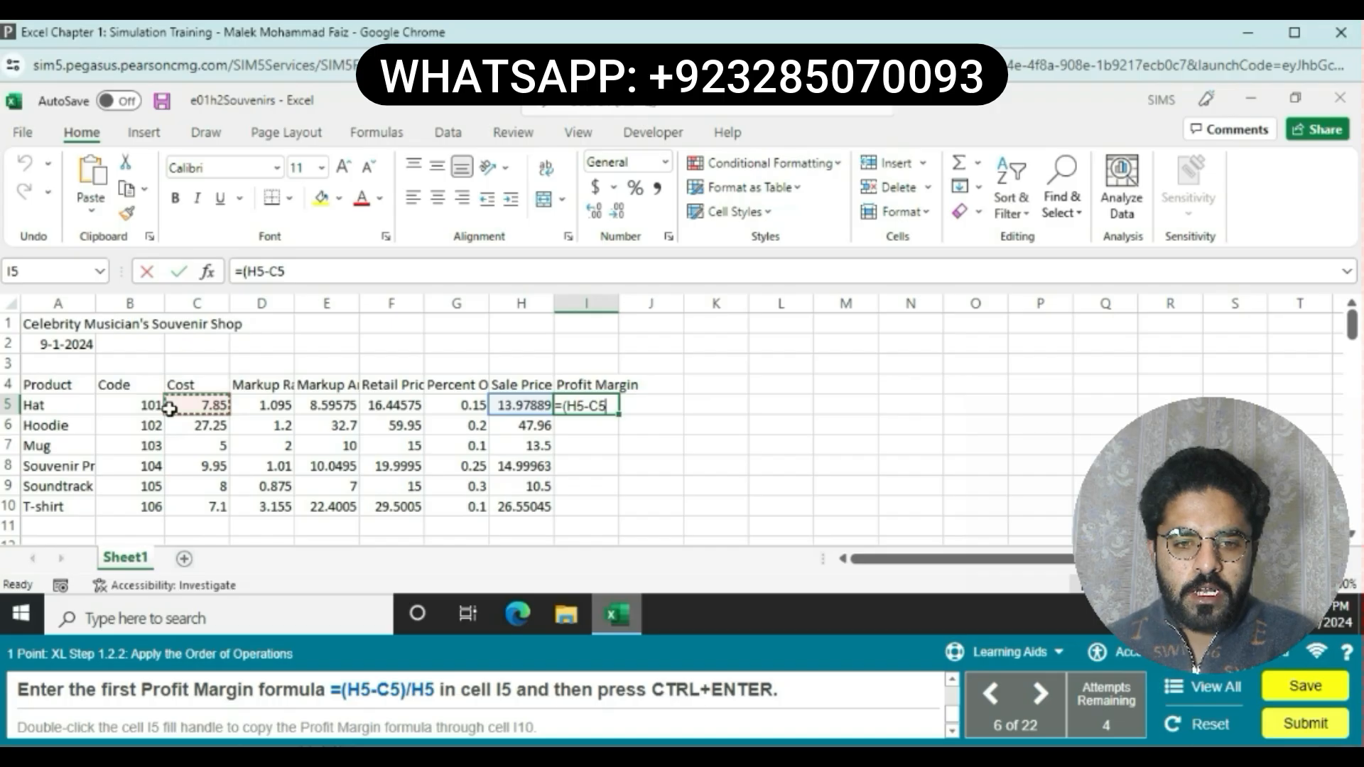
text()/)
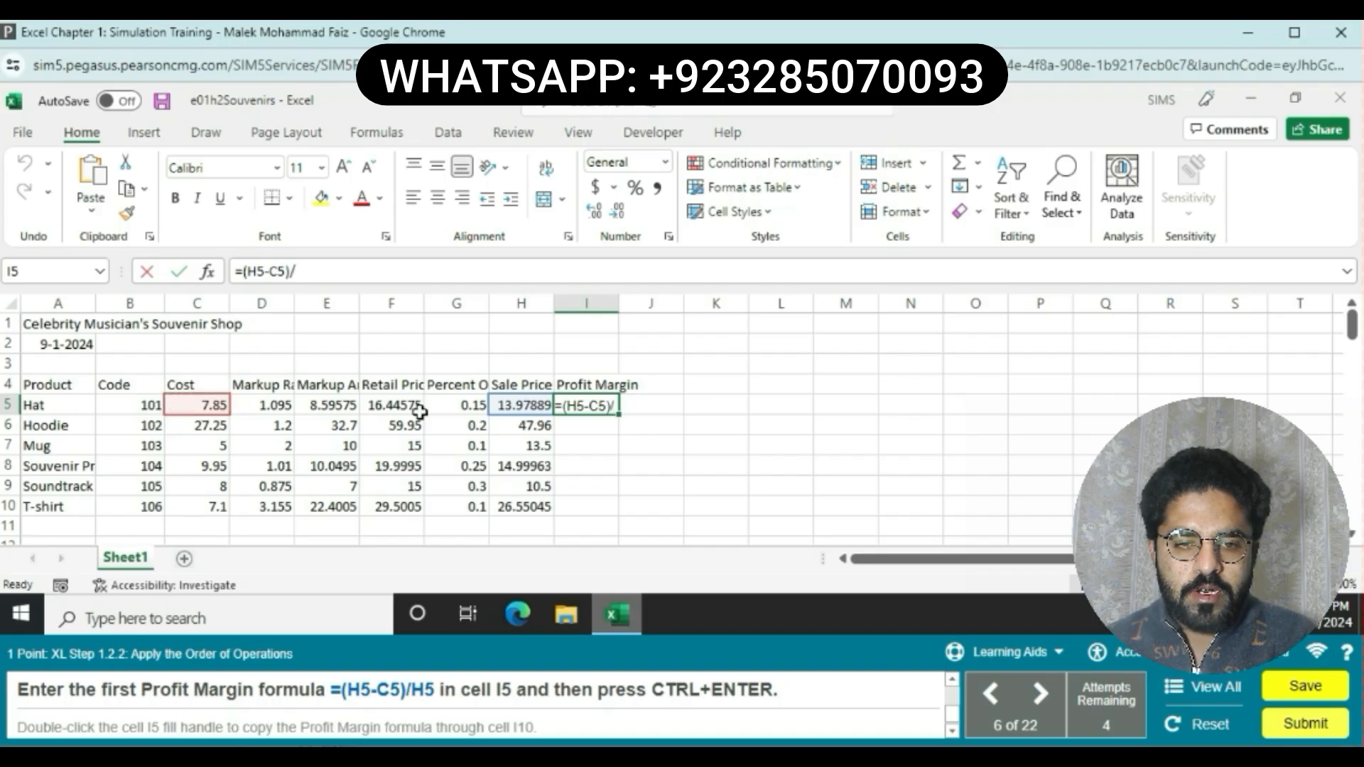
click(510, 402)
click(510, 402)
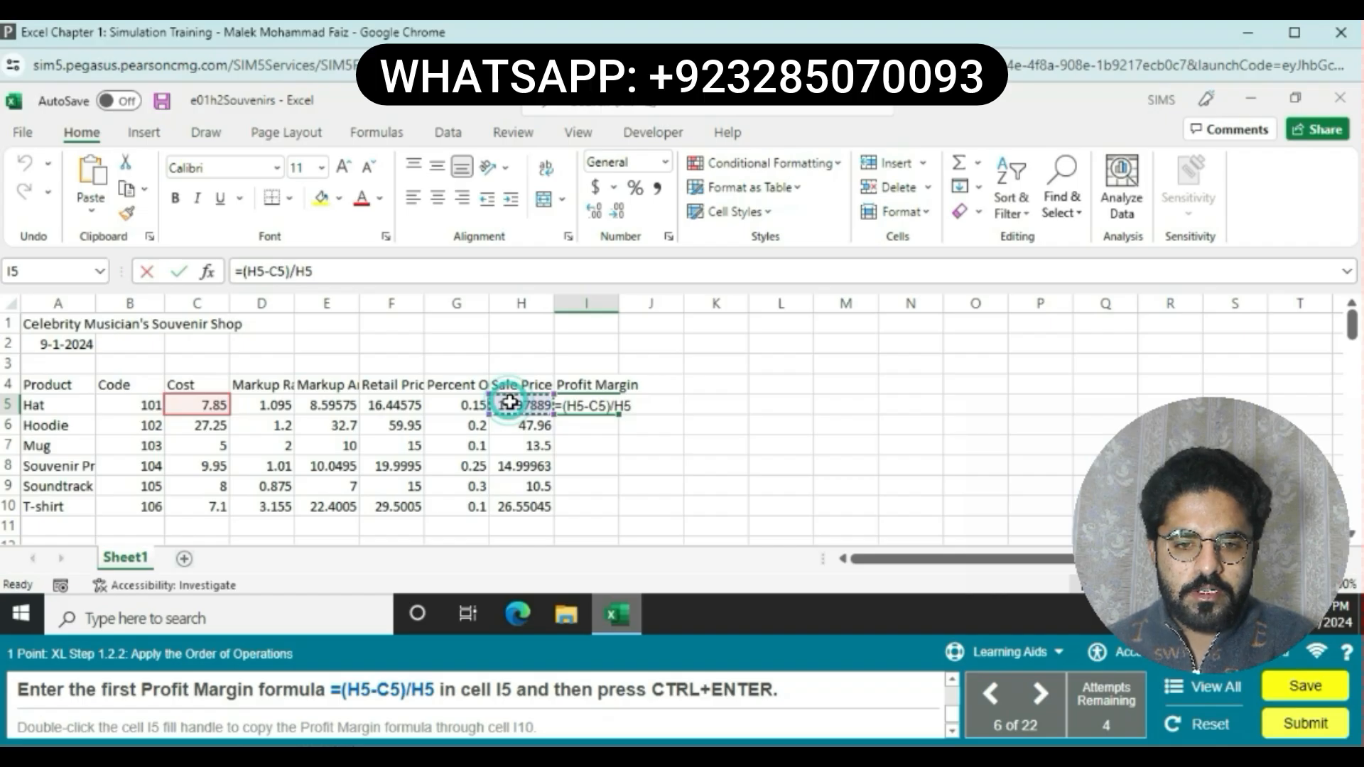
key(Return)
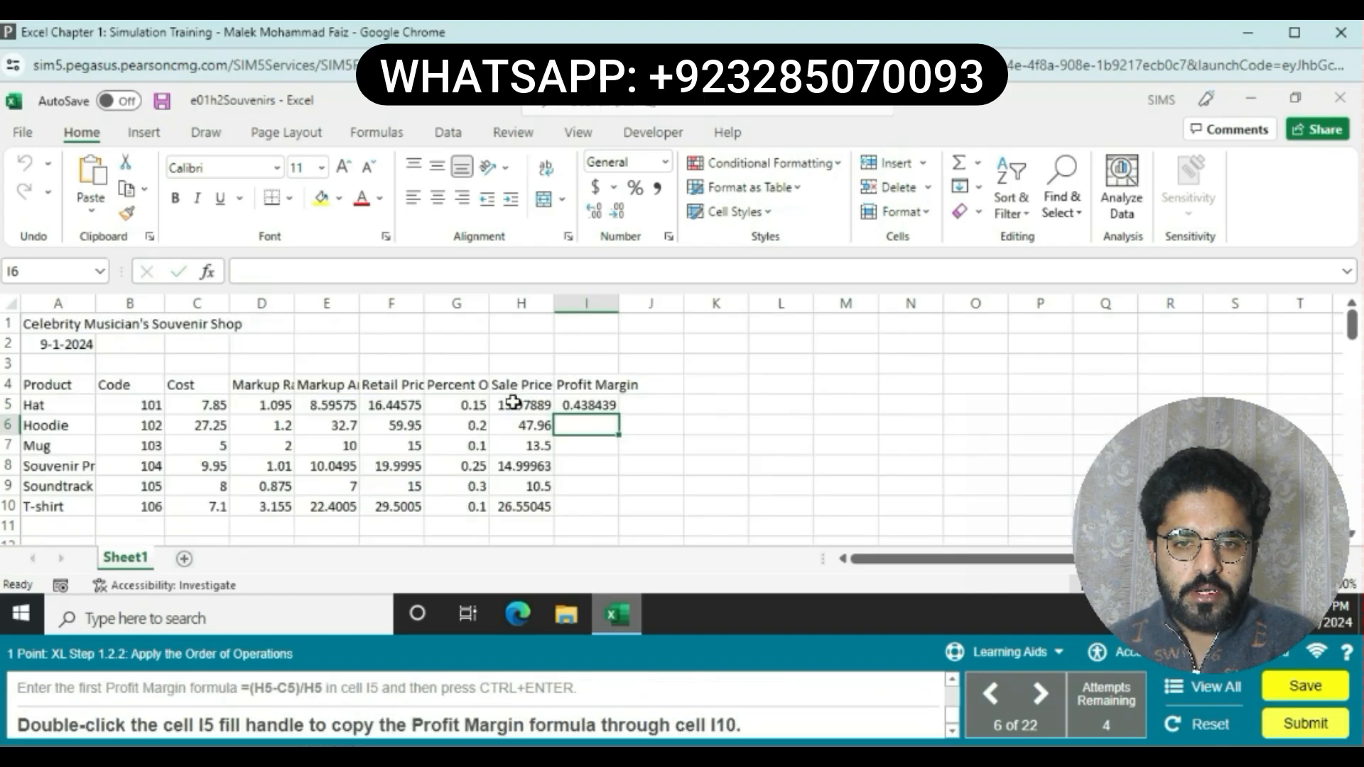
Step: Copy the Profit Margin formula from I5 down through I10 with the fill handle
click(594, 405)
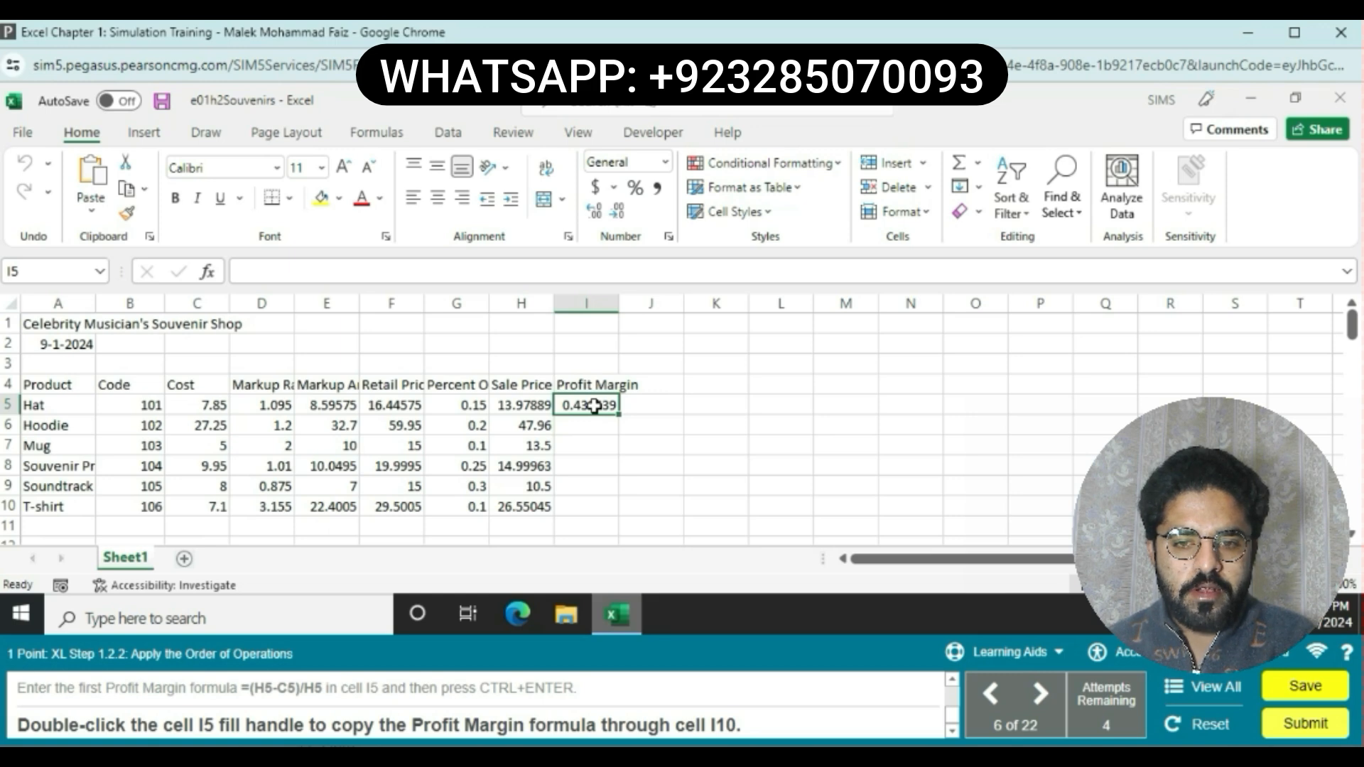
click(594, 405)
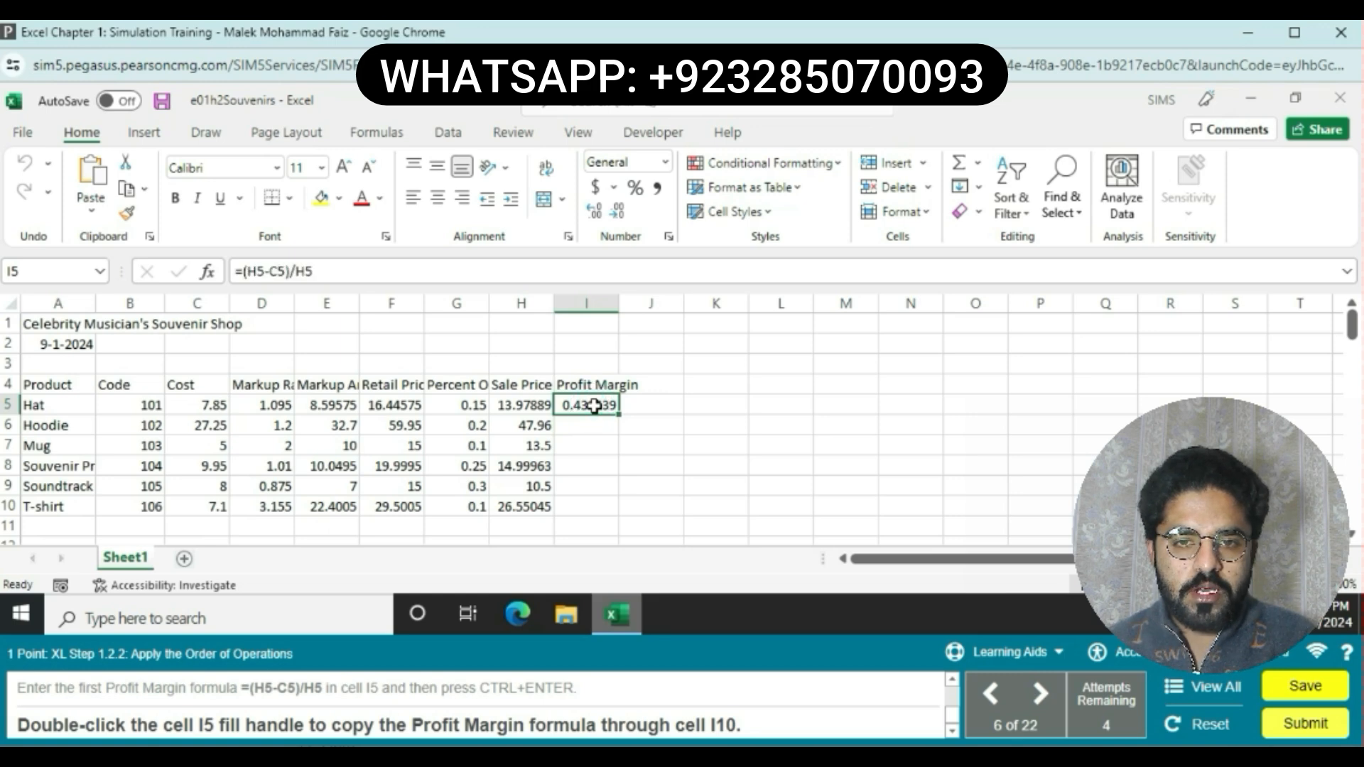
drag(619, 414, 604, 511)
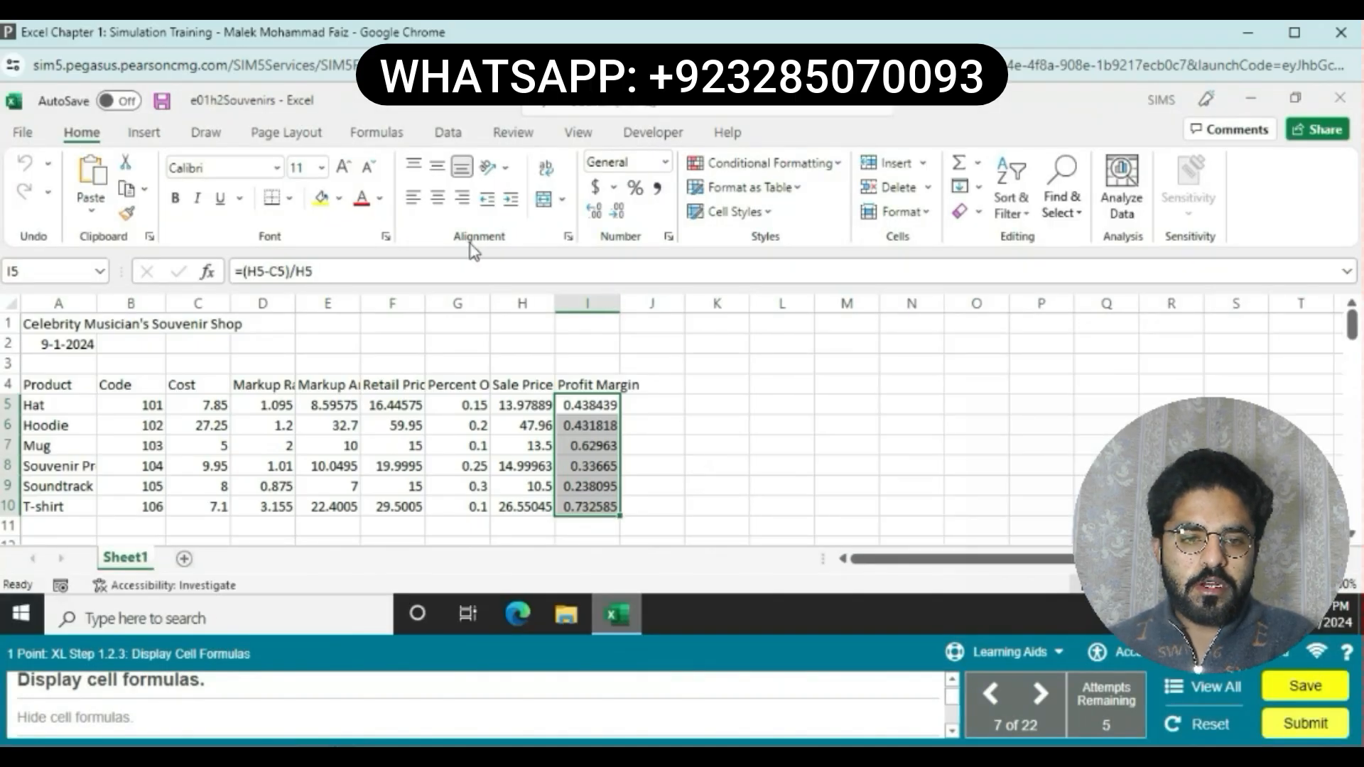
Step: Display the cell formulas on the worksheet, then hide them again with Show Formulas
click(372, 132)
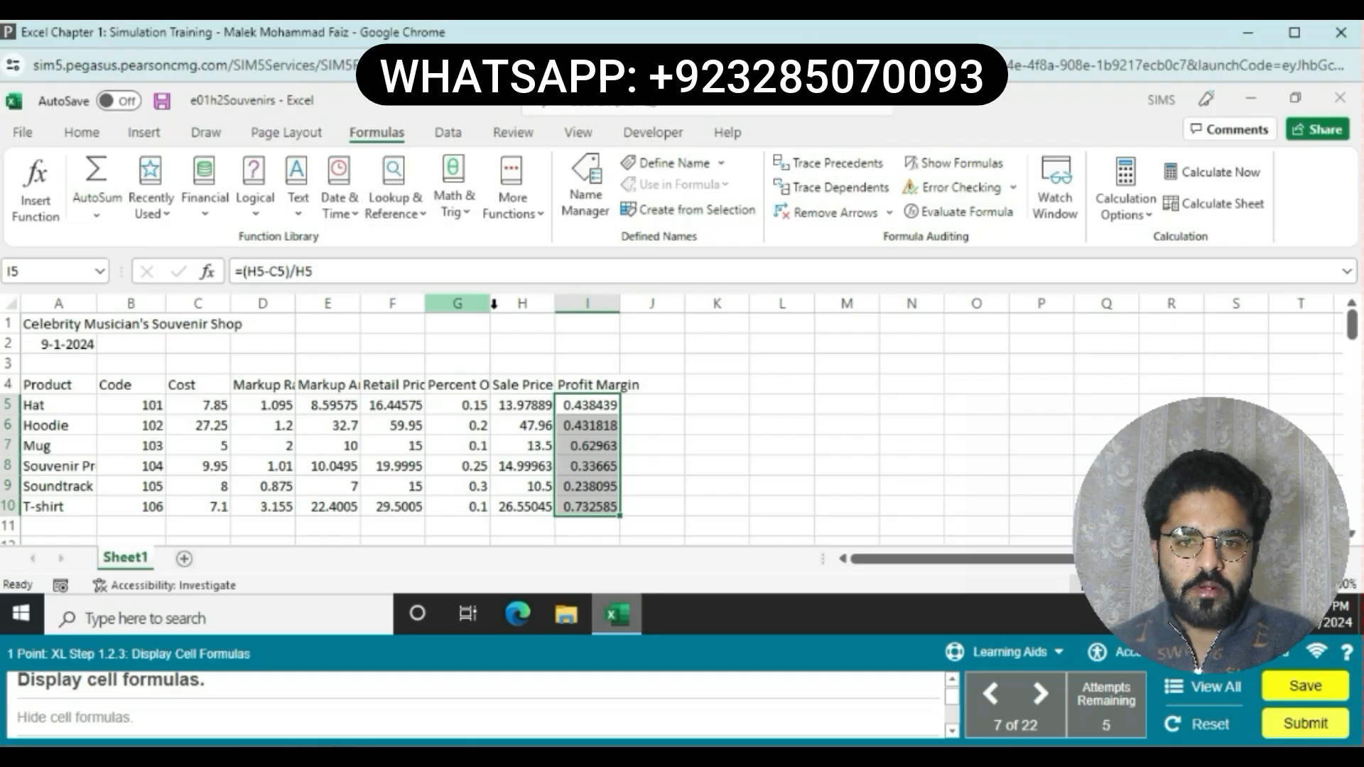
click(802, 424)
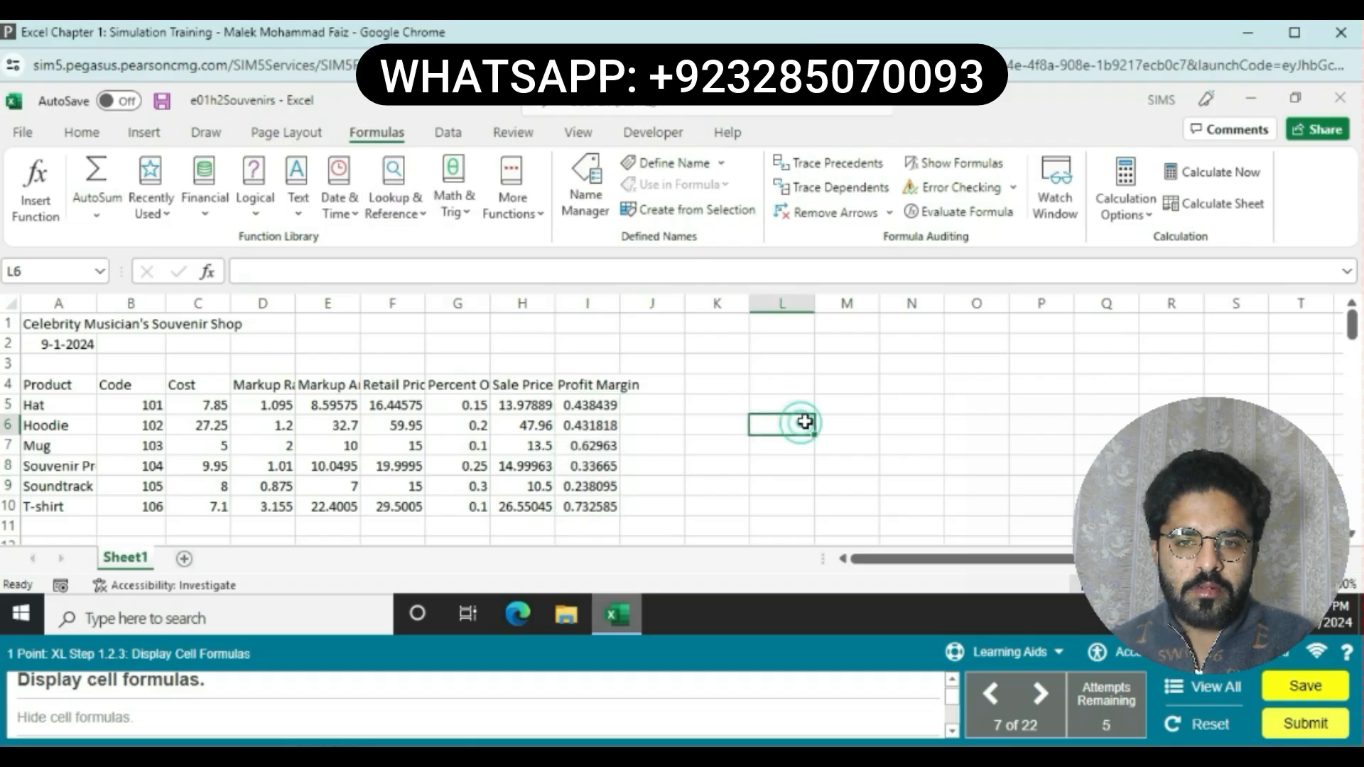
click(944, 171)
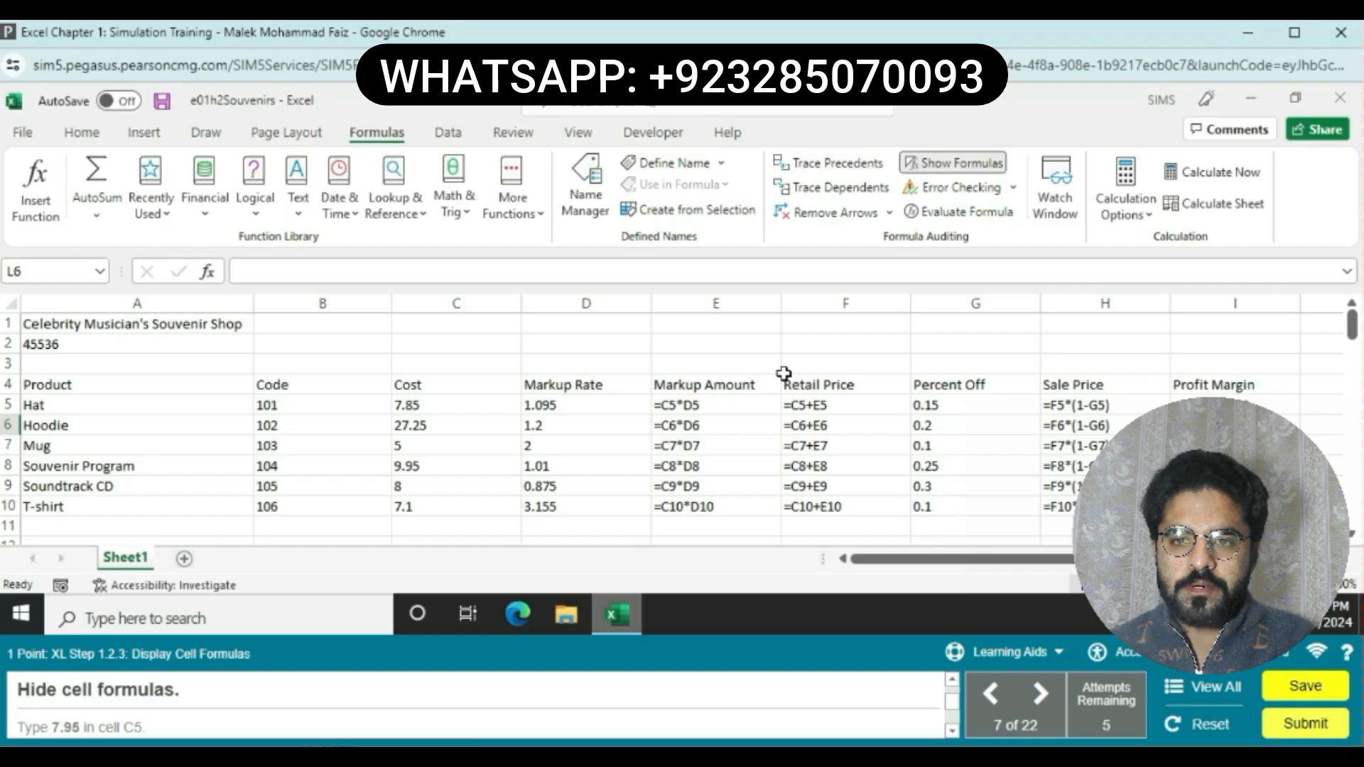
click(938, 165)
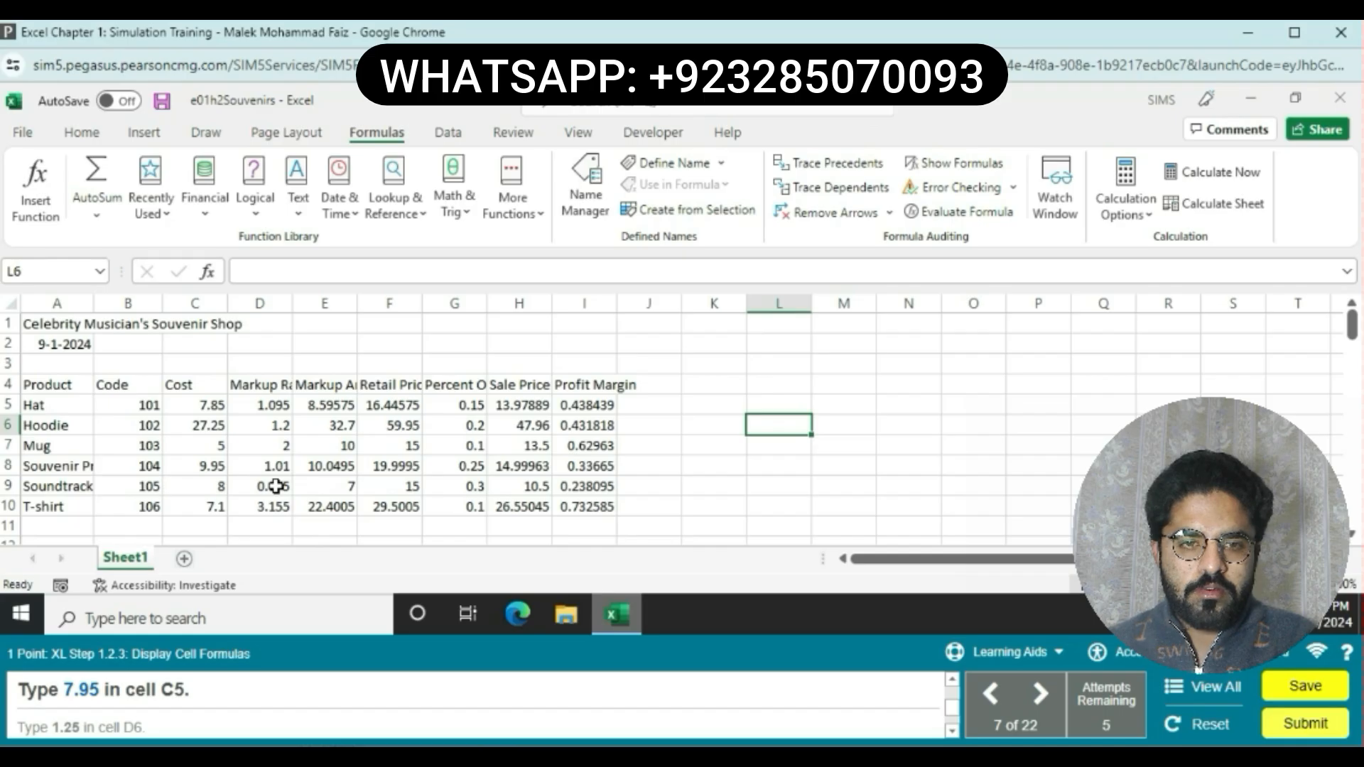
Step: Change the Hat cost in cell C5 to 7.95
click(211, 406)
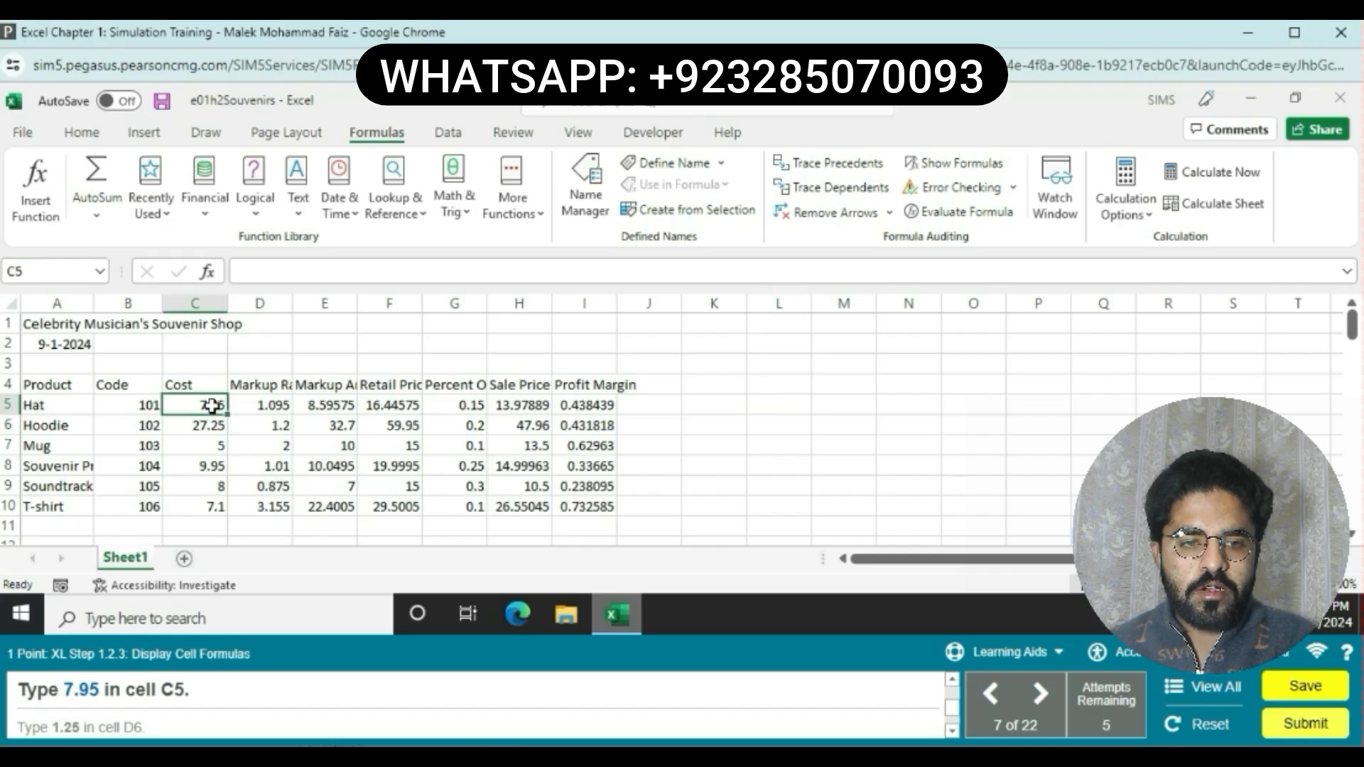
click(253, 269)
key(BackSpace)
key(Return)
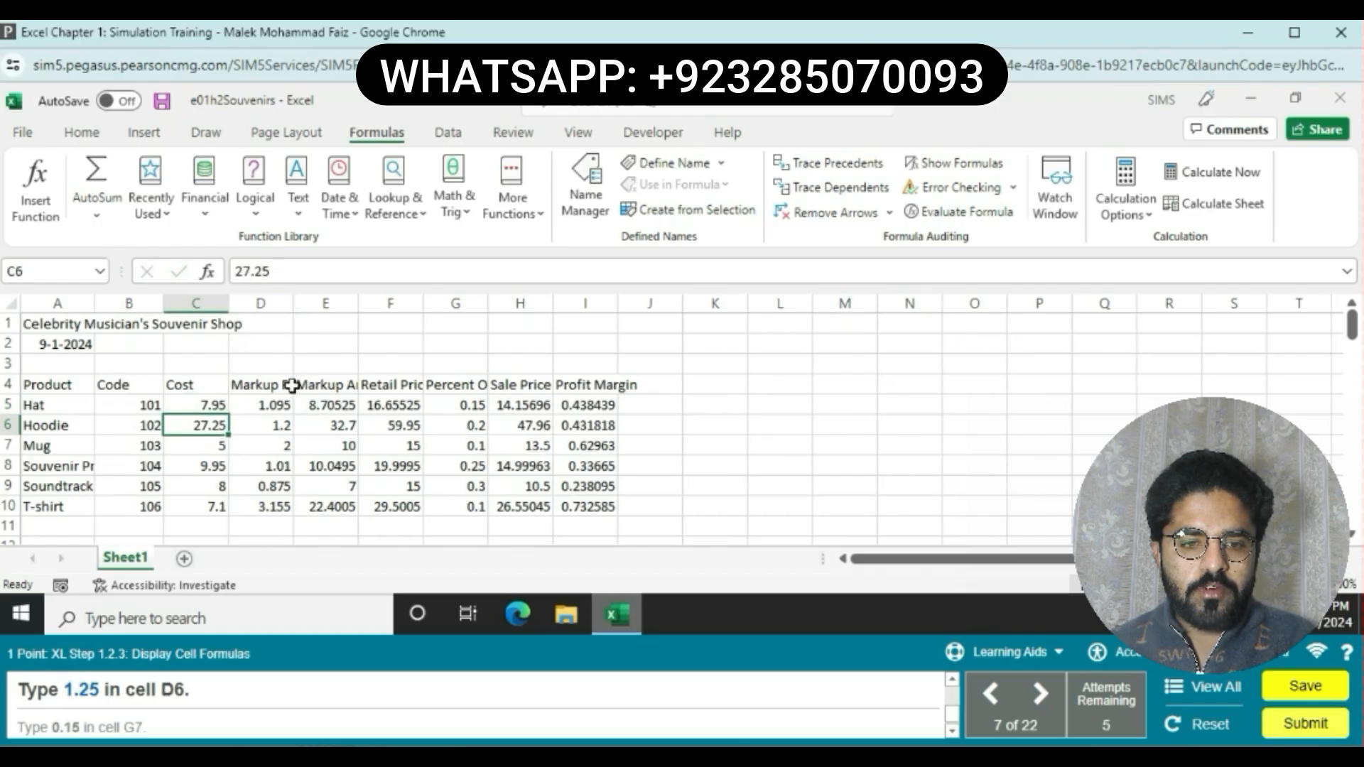
Step: Change the Hoodie markup rate in cell D6 to 1.25
click(264, 425)
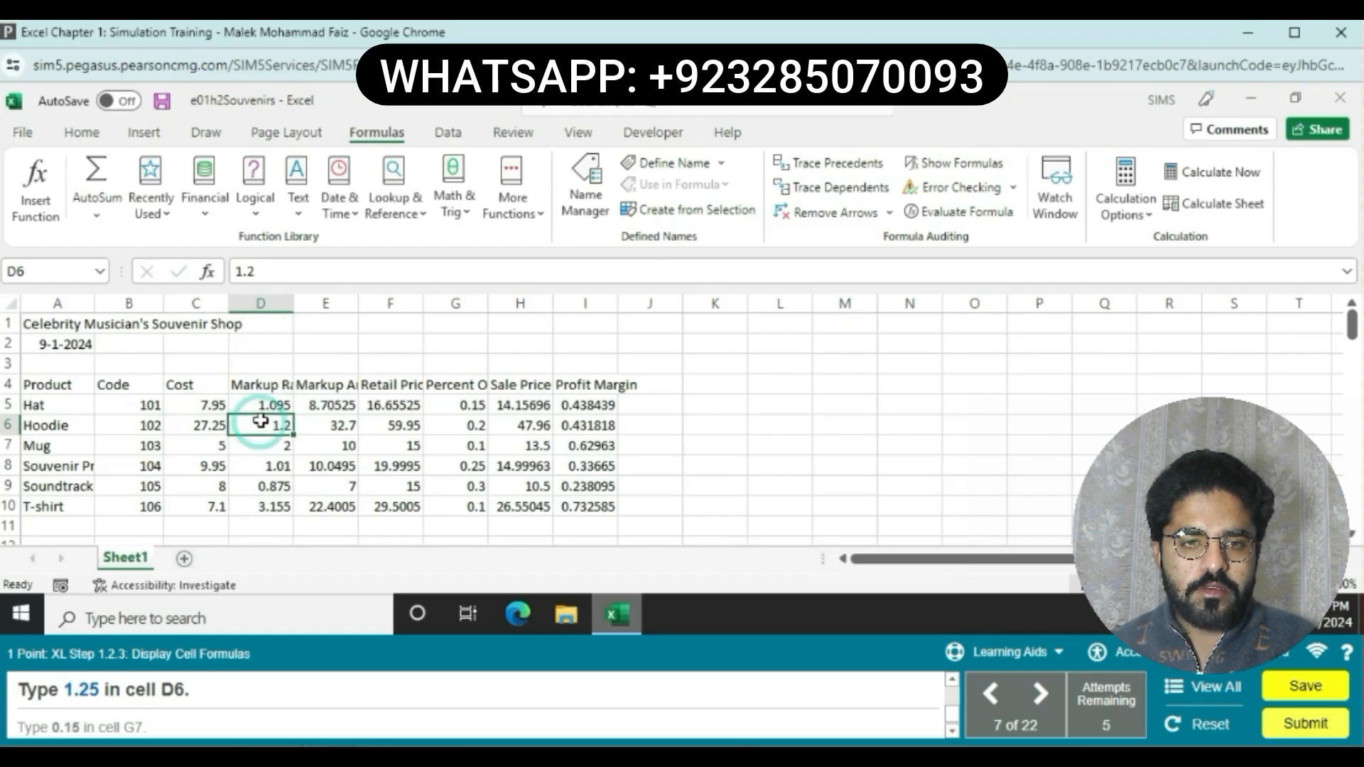
click(255, 274)
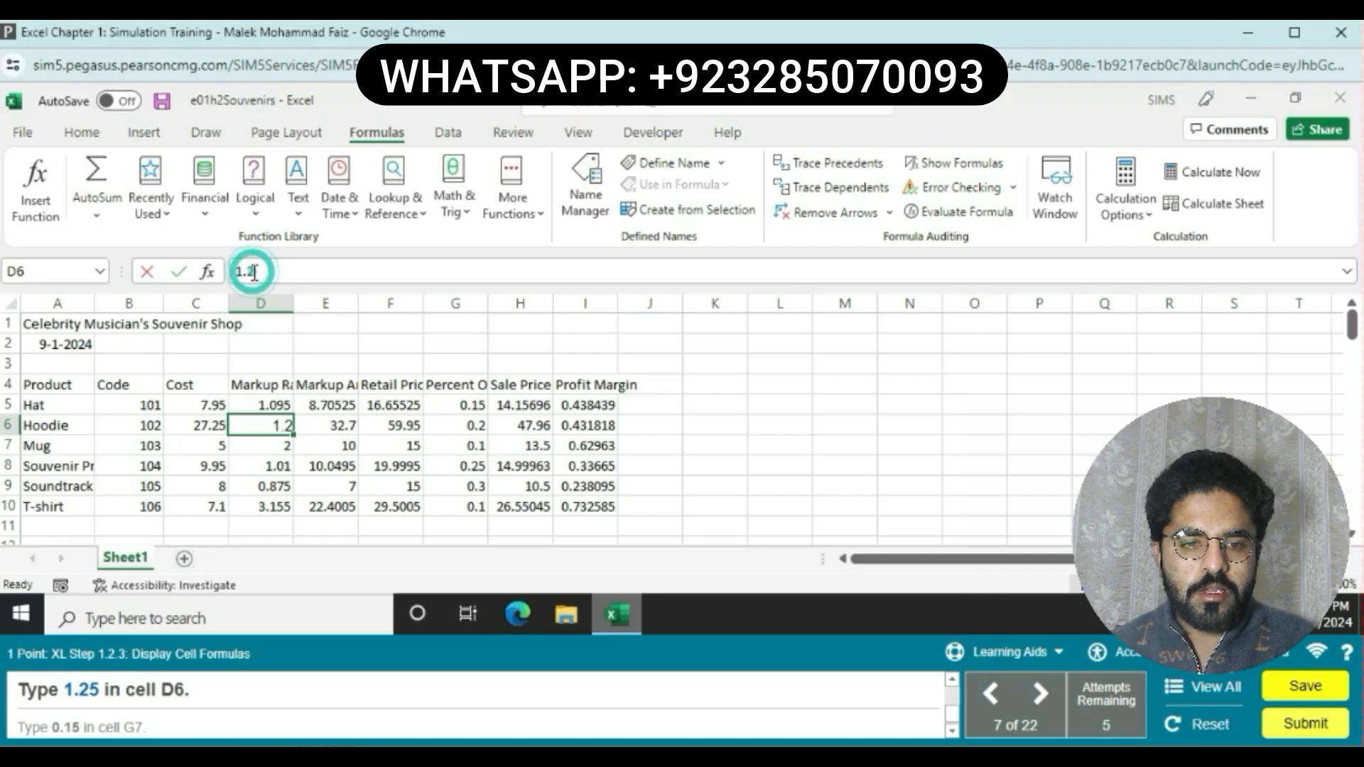
text(5)
key(Return)
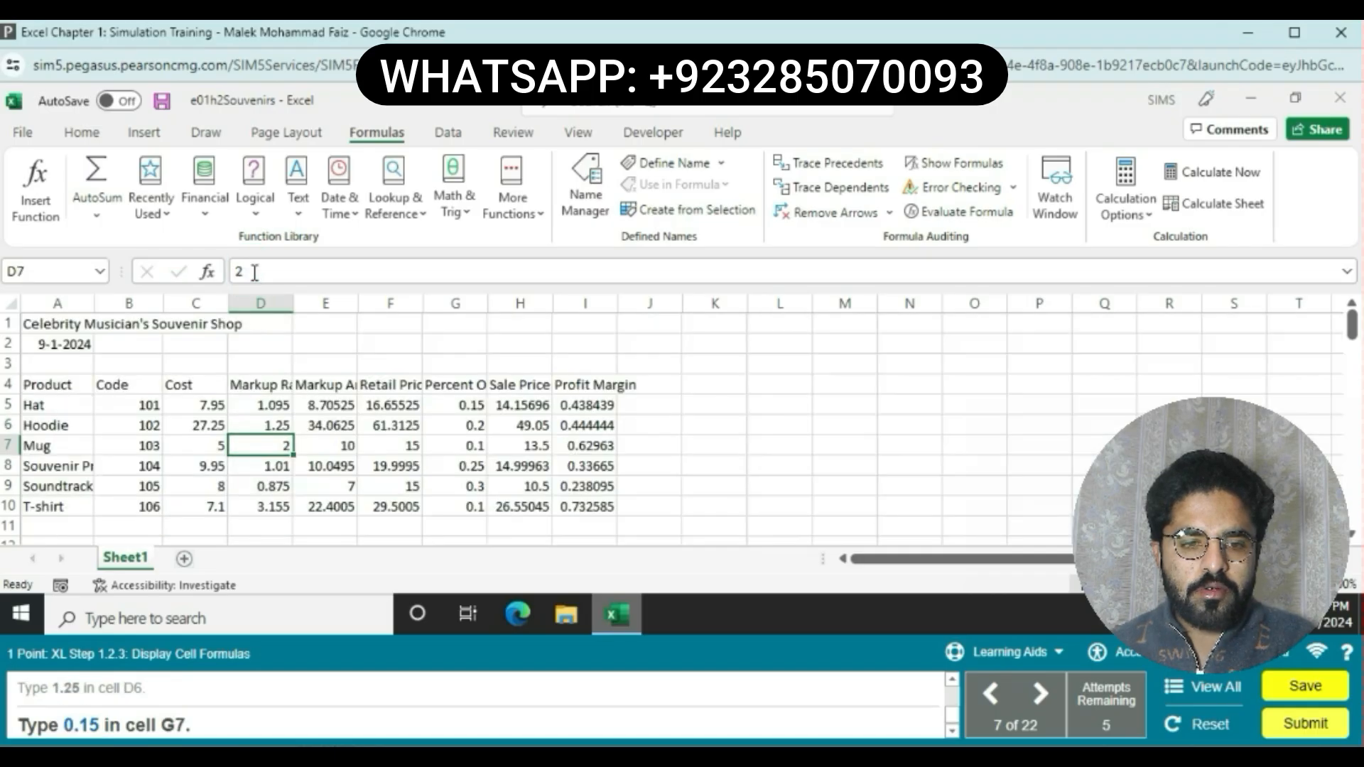
Step: Set the Mug percent off in cell G7 to 0.15
click(463, 444)
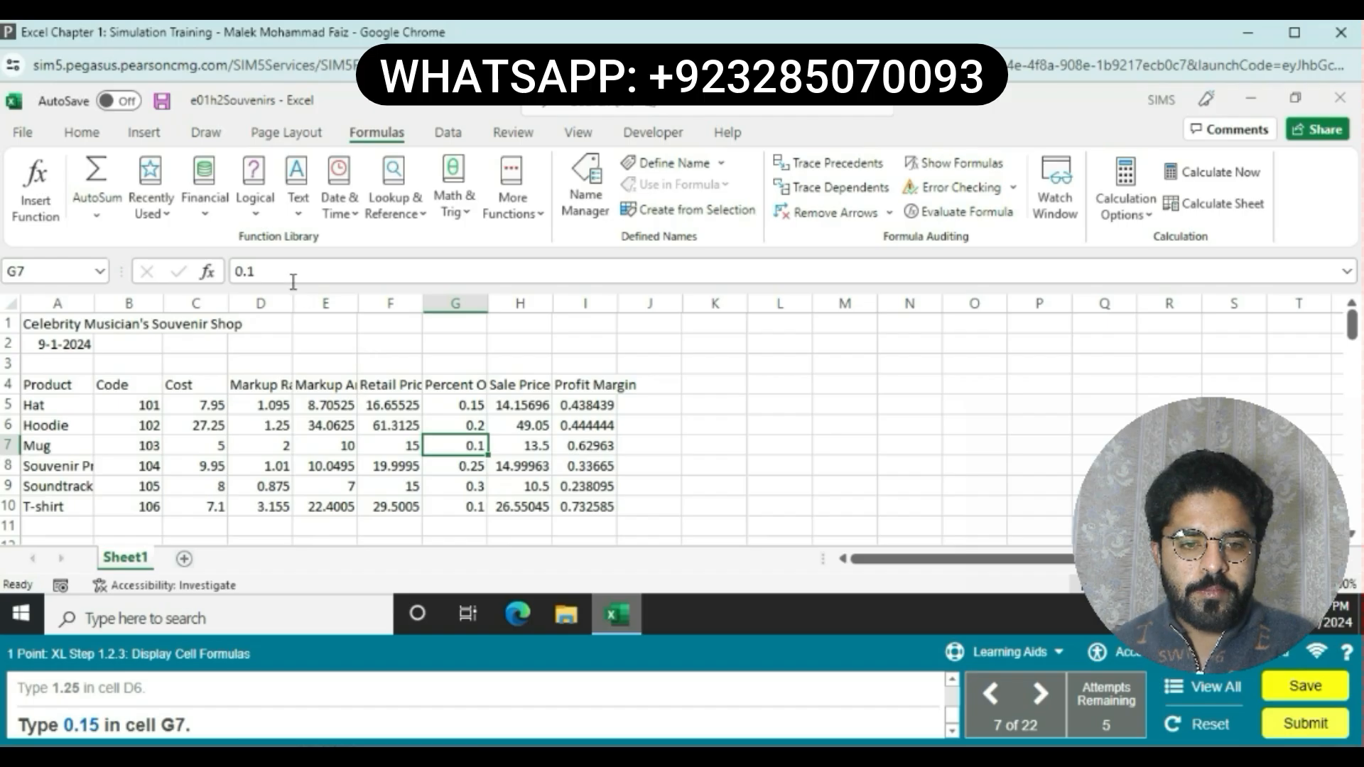
text(0.15)
key(Return)
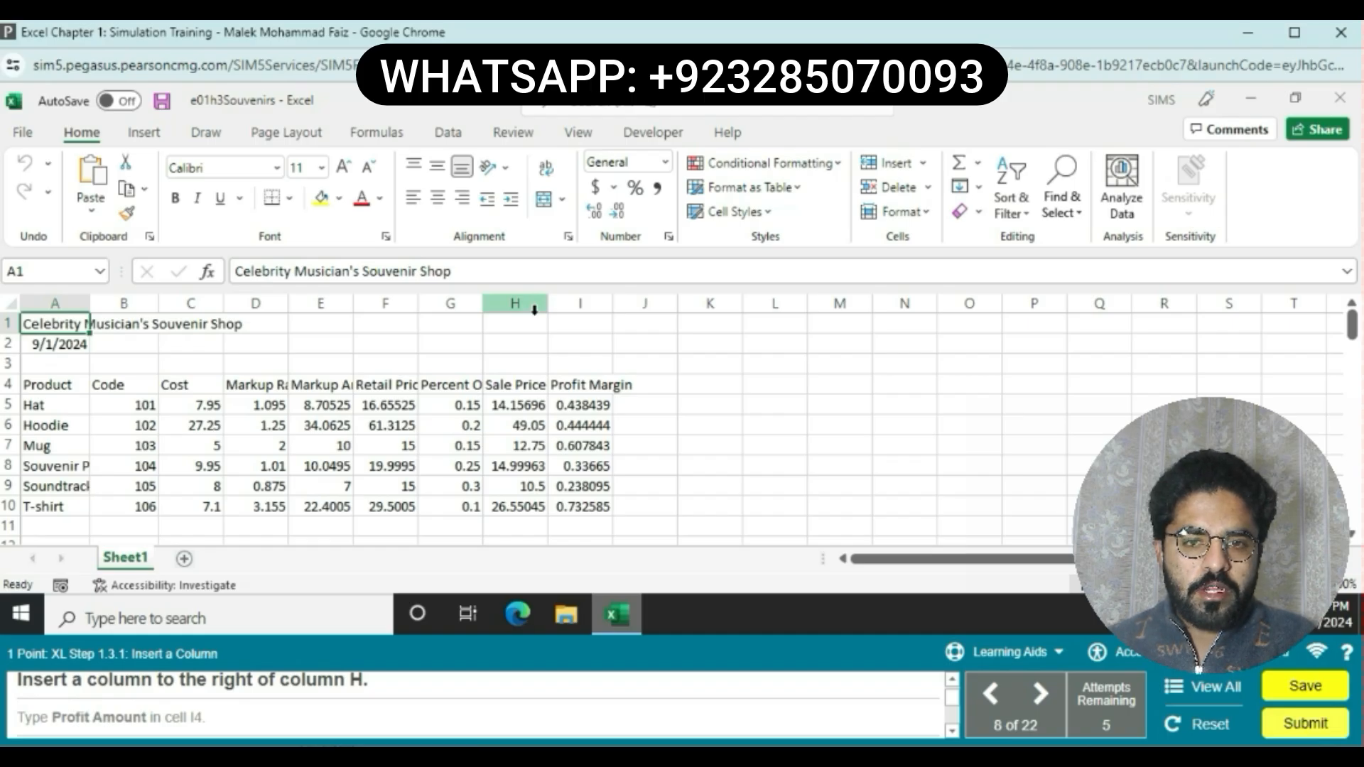
Step: Insert a new column to the right of column H
click(584, 304)
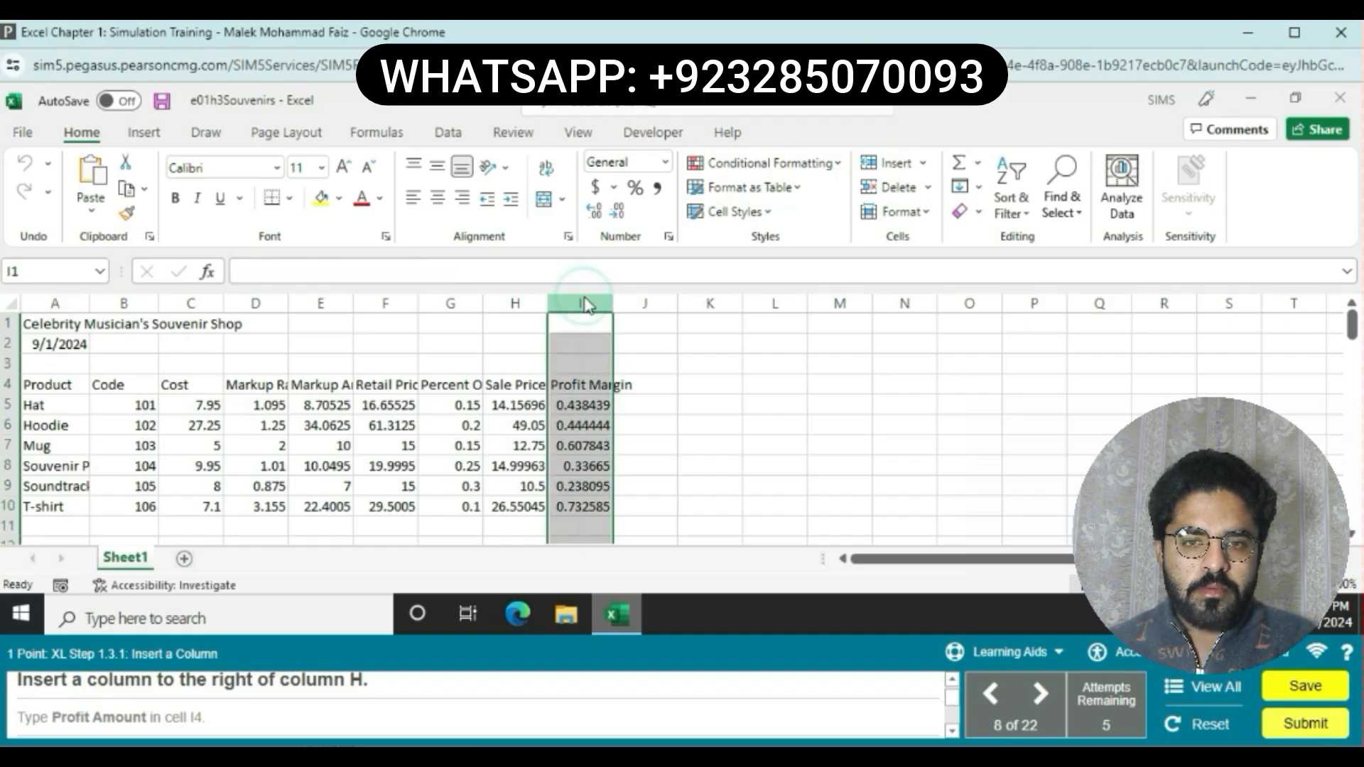
right_click(584, 304)
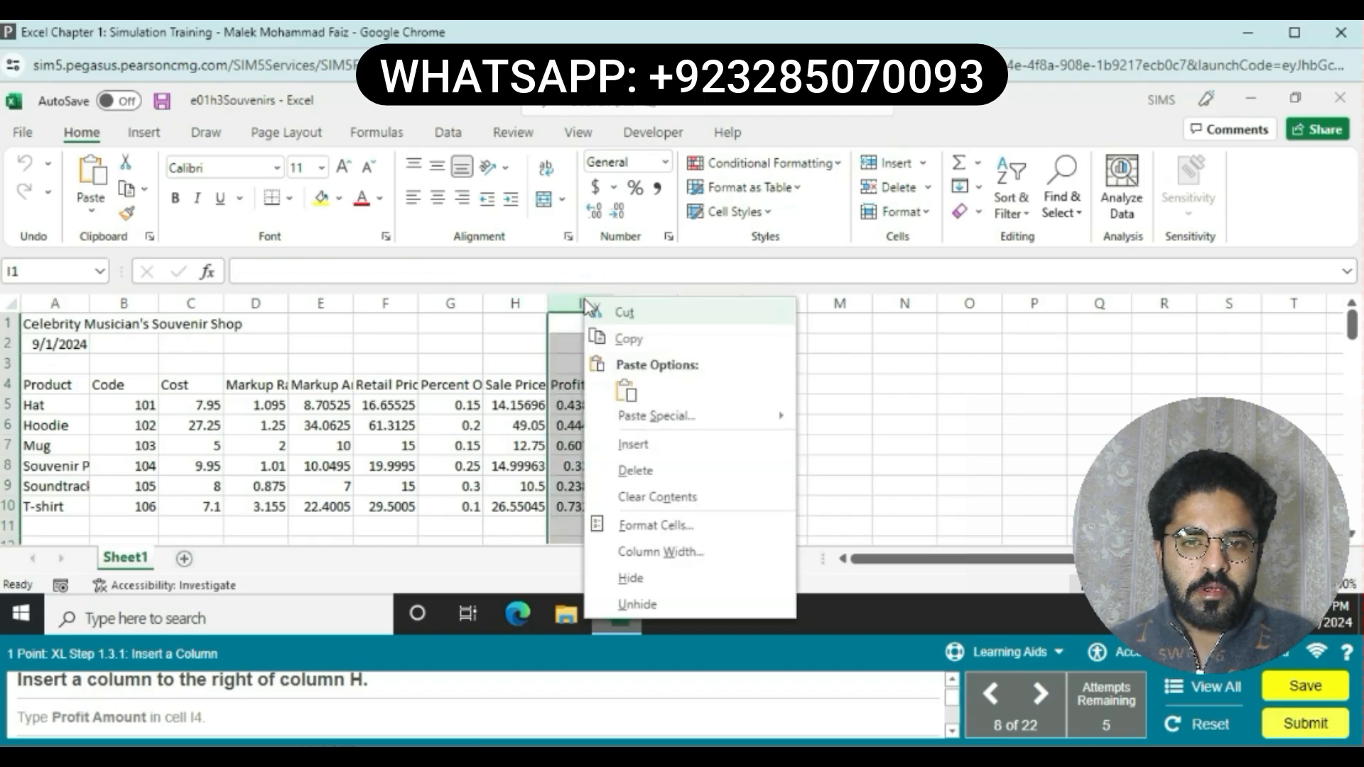
click(634, 444)
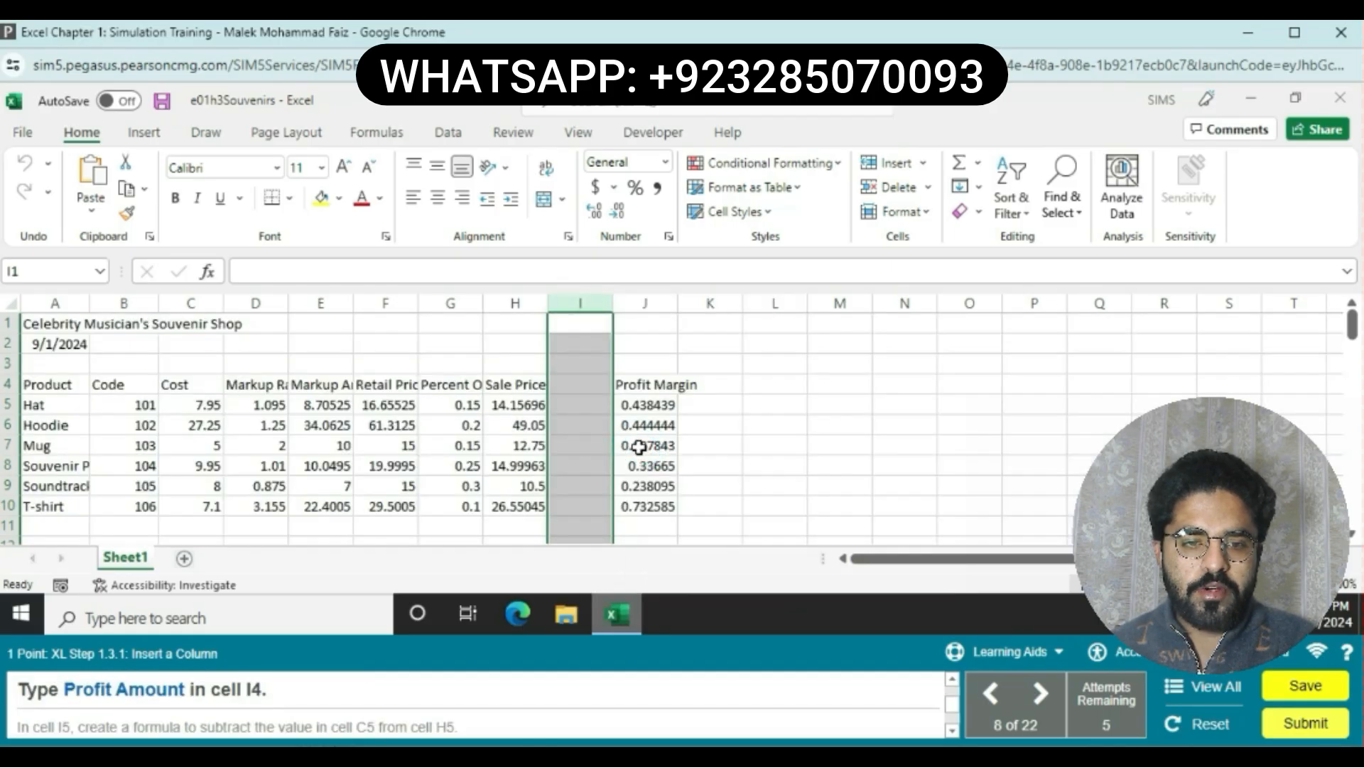
Step: Enter the heading Profit Amount in cell I4 of the new column
click(584, 383)
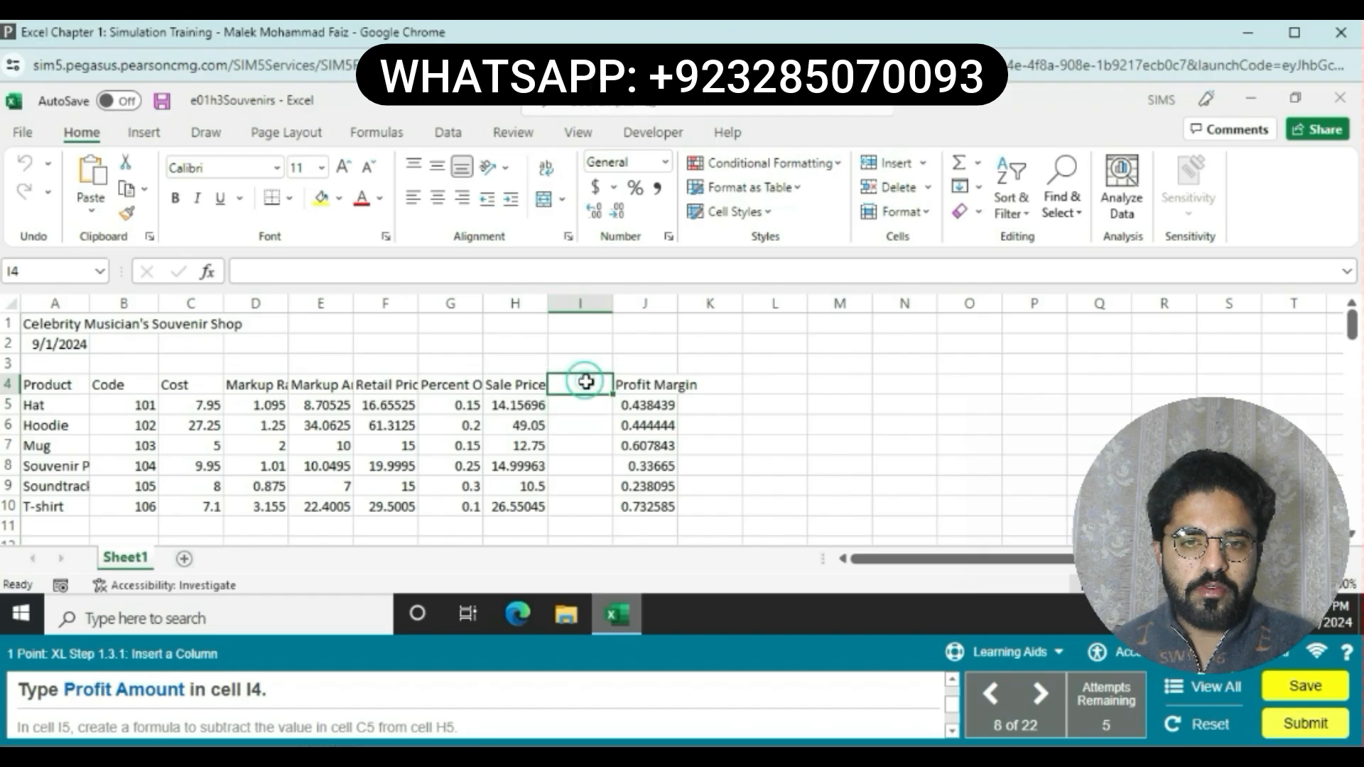
text(p)
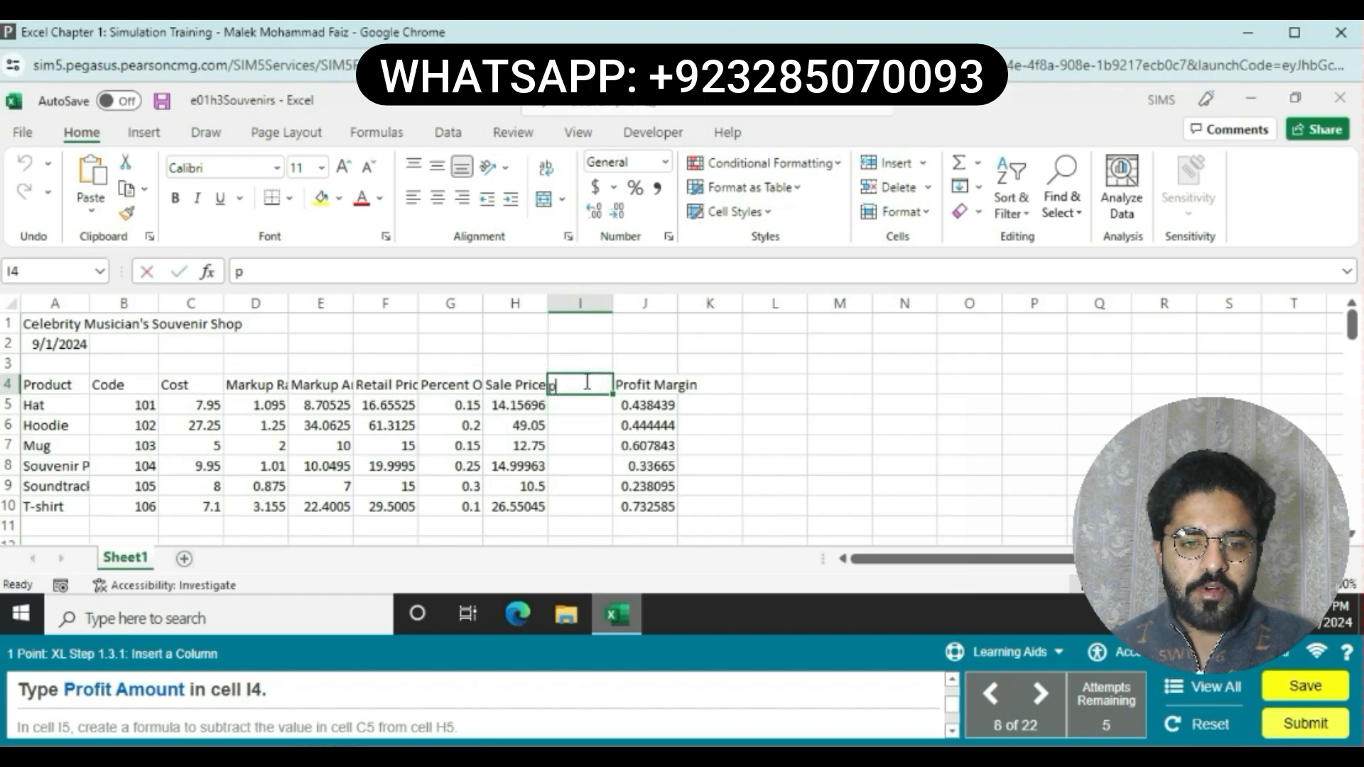
text(ROFIT a)
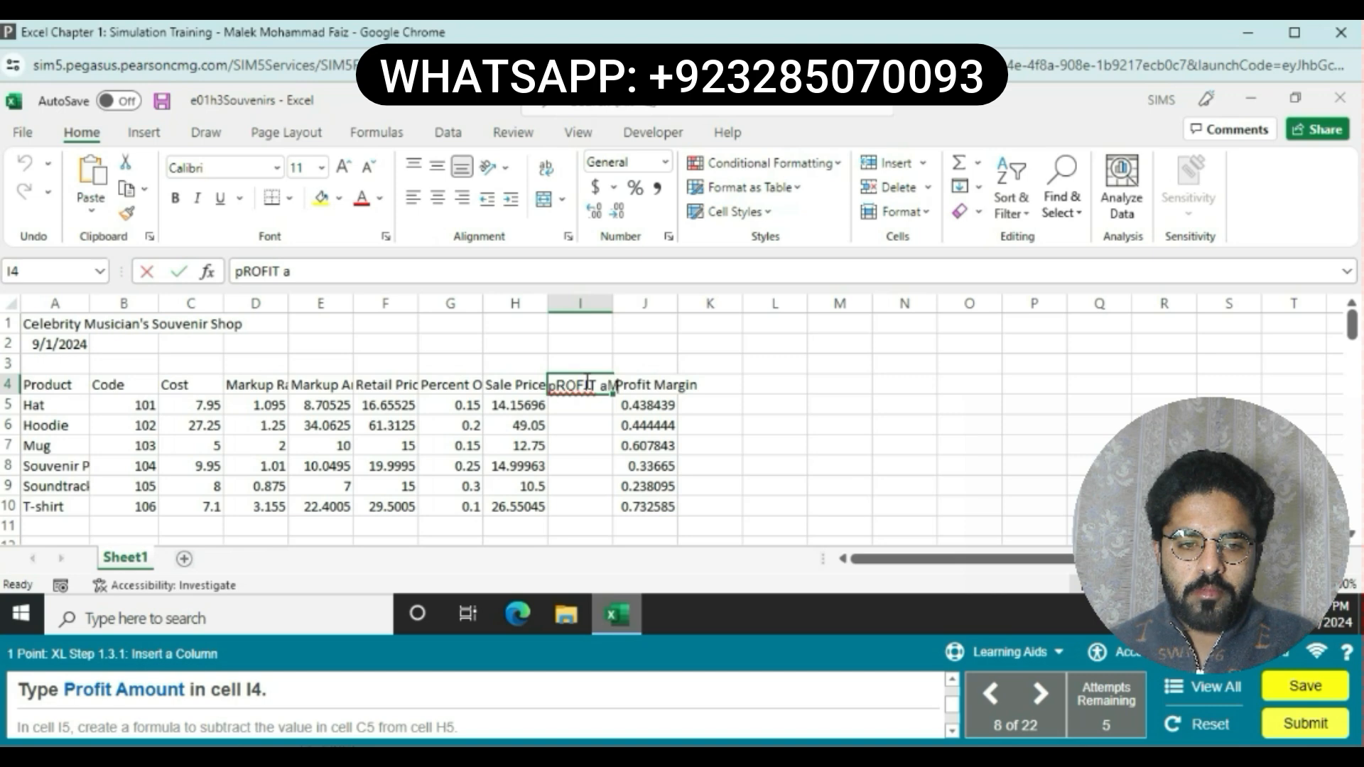
text(MOUNT)
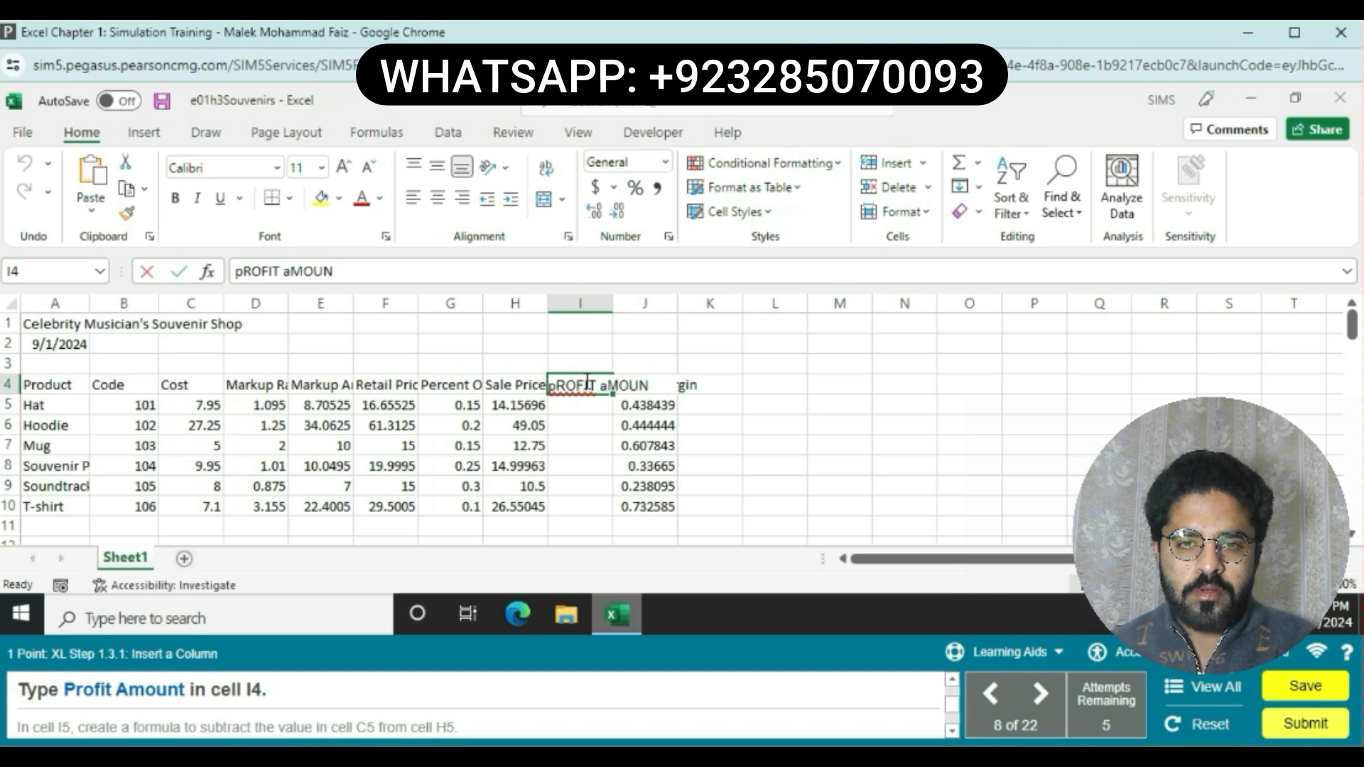
key(BackSpace)
key(BackSpace)
key(BackSpace)
key(BackSpace)
key(BackSpace)
key(BackSpace)
key(BackSpace)
key(BackSpace)
key(BackSpace)
key(BackSpace)
key(BackSpace)
key(BackSpace)
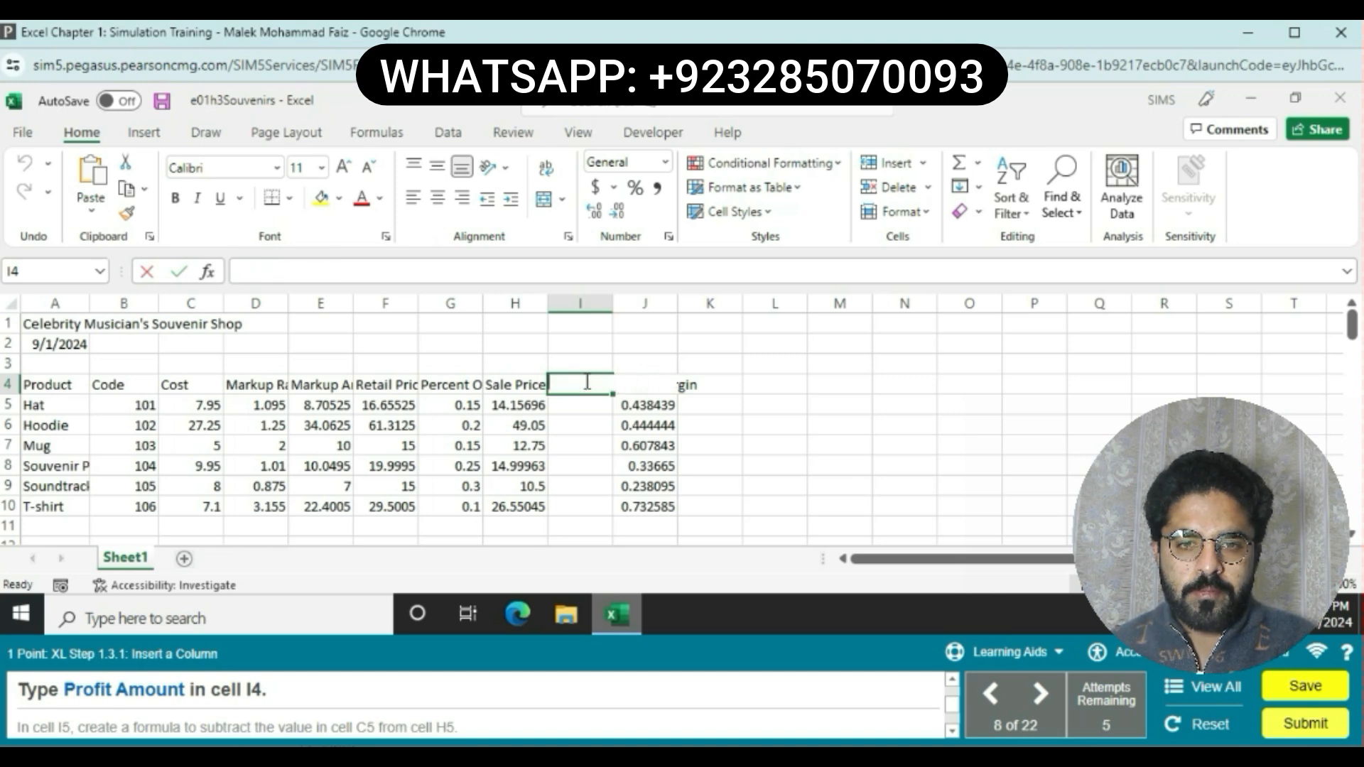
text(Profit)
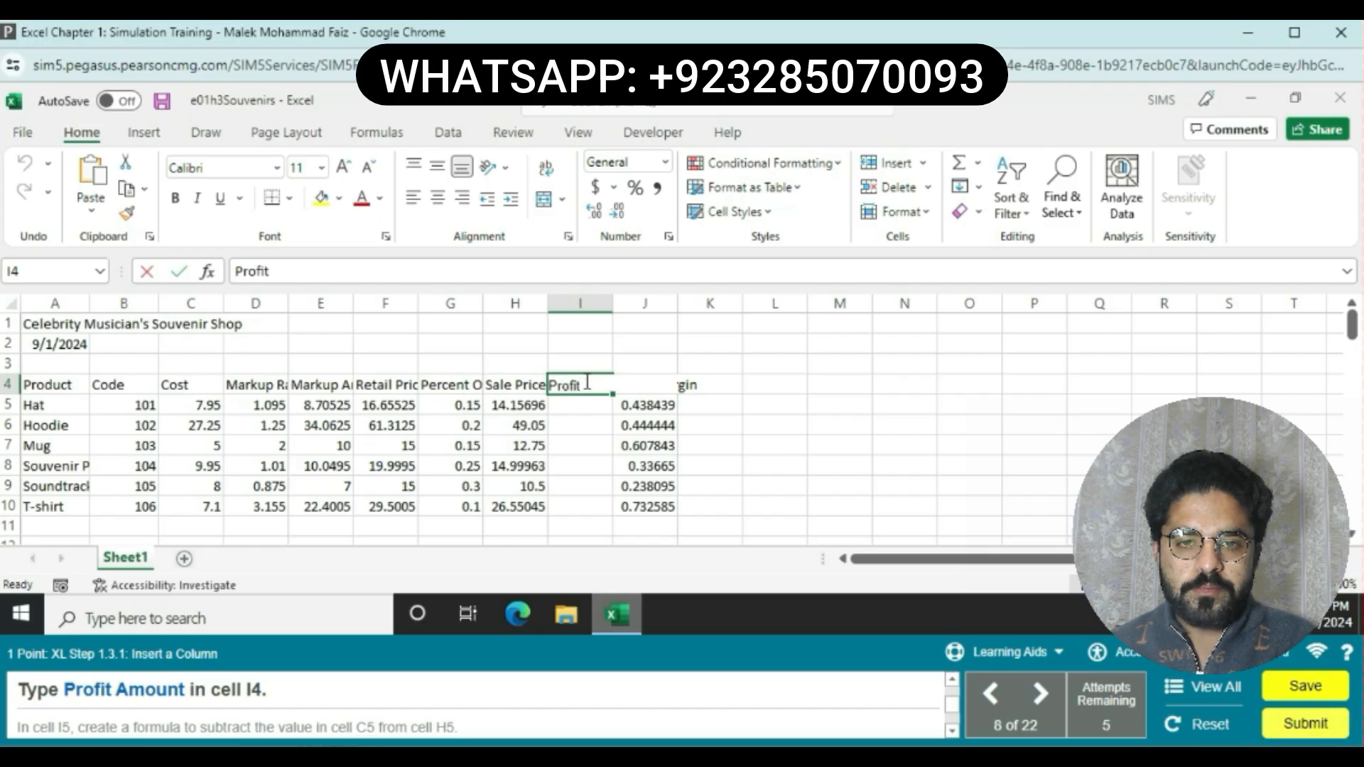
text( Amount)
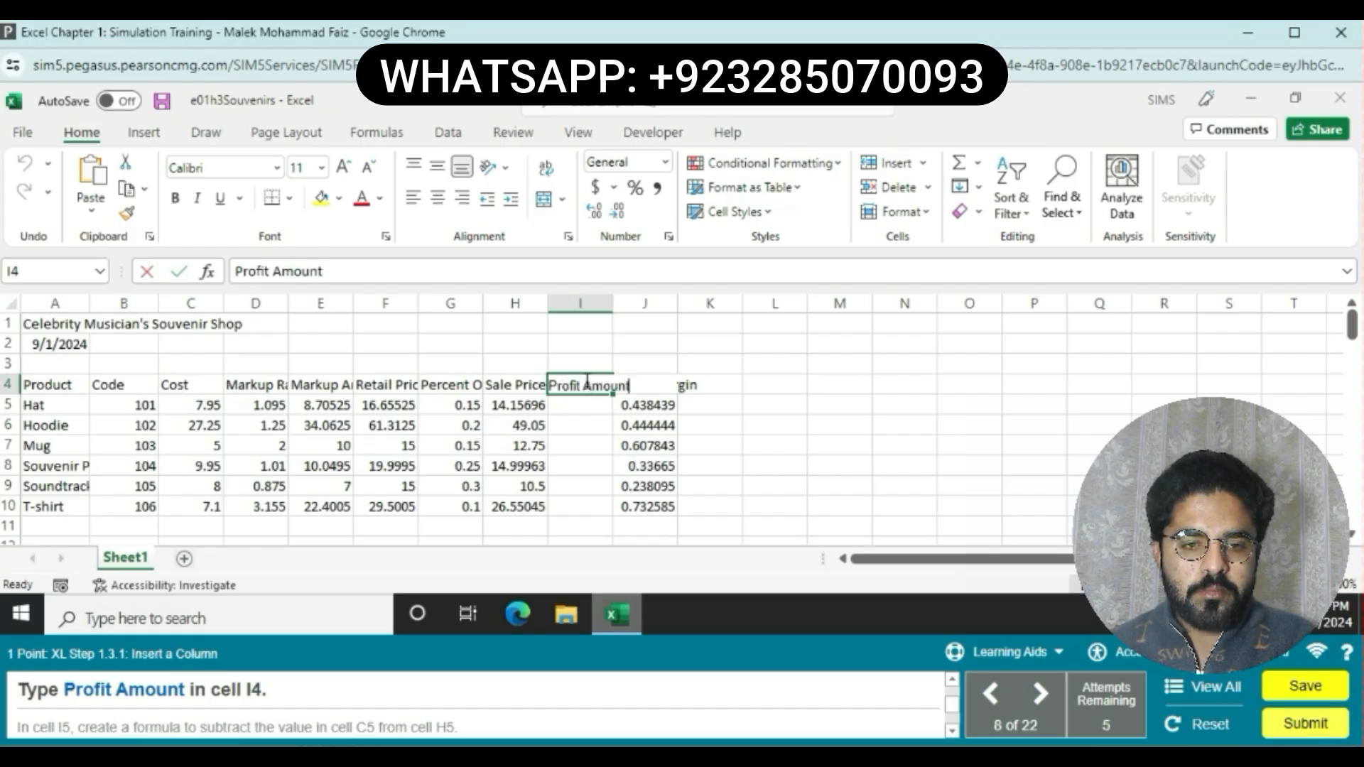
key(Return)
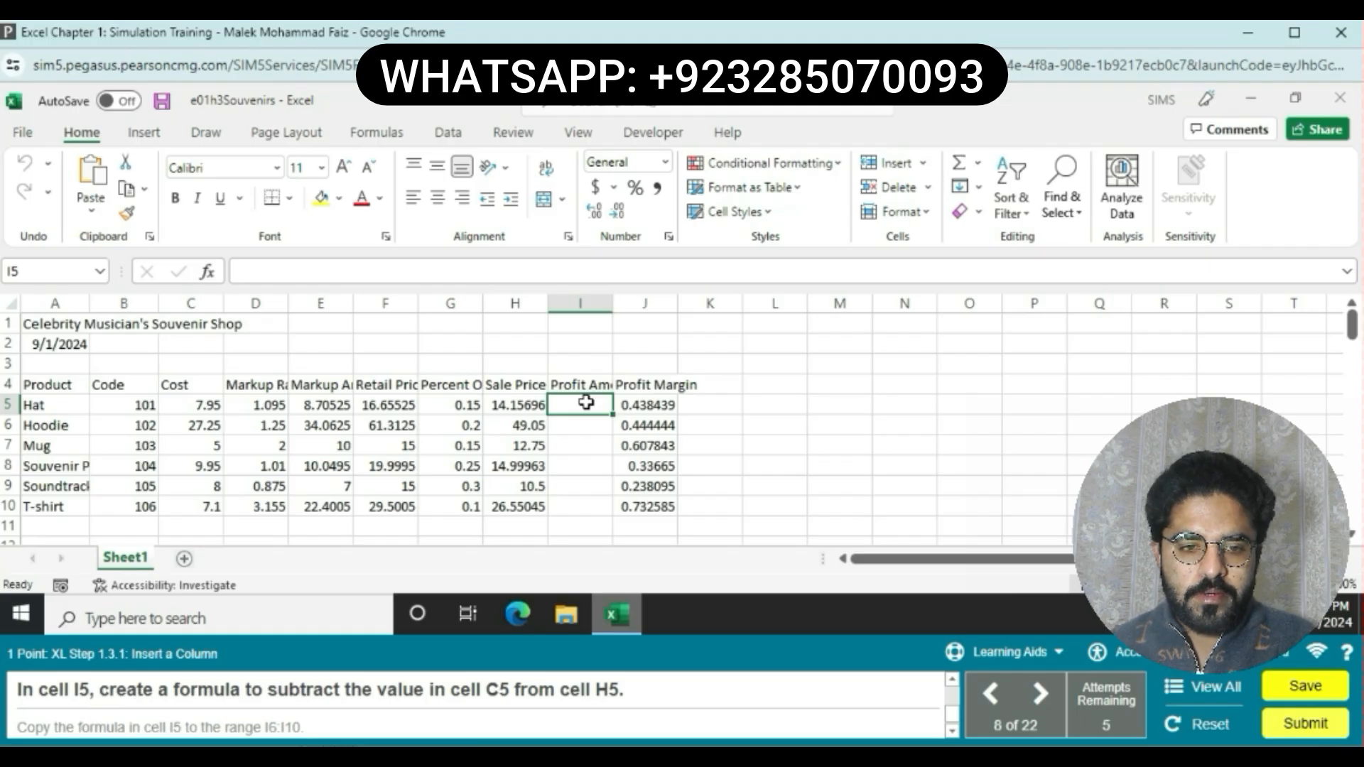
Step: Create a formula in cell I5 that subtracts the Cost in C5 from the Sale Price in H5
text(=)
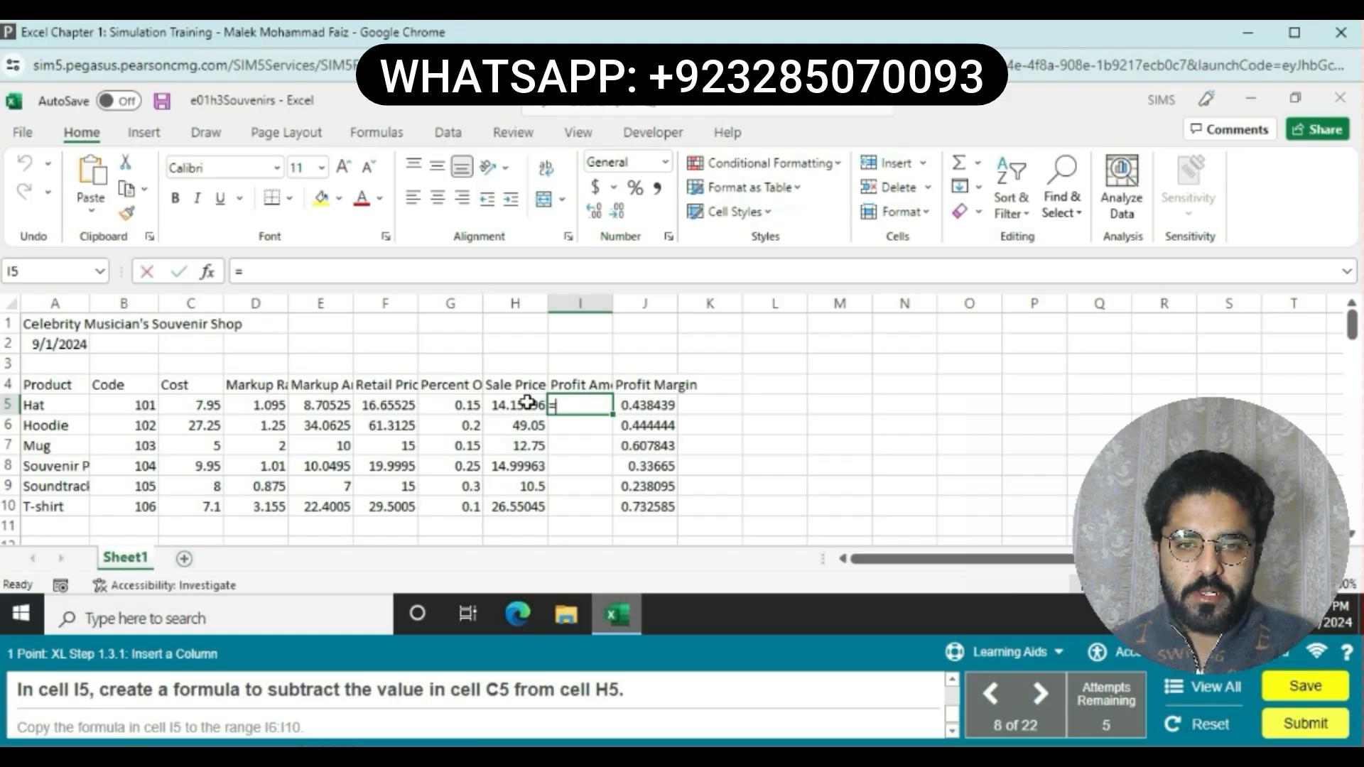
click(518, 402)
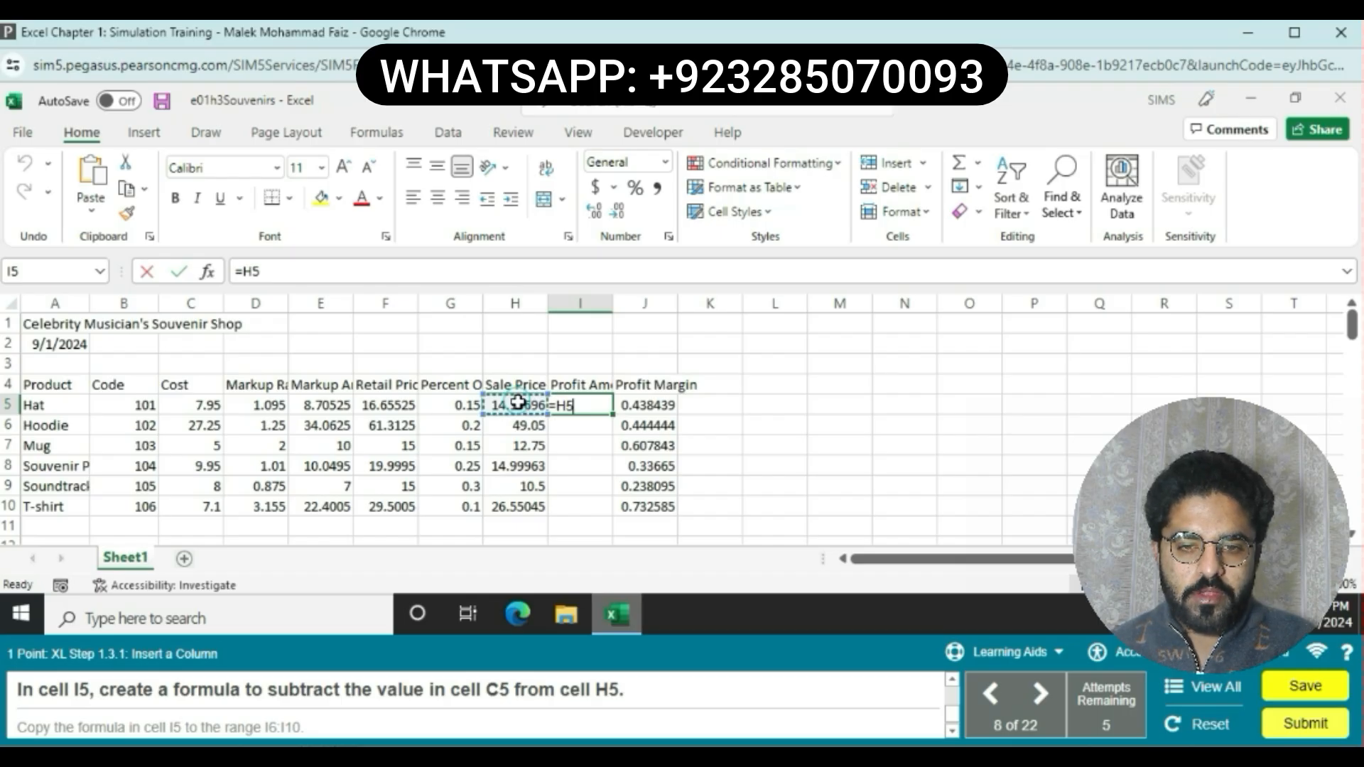
text(-)
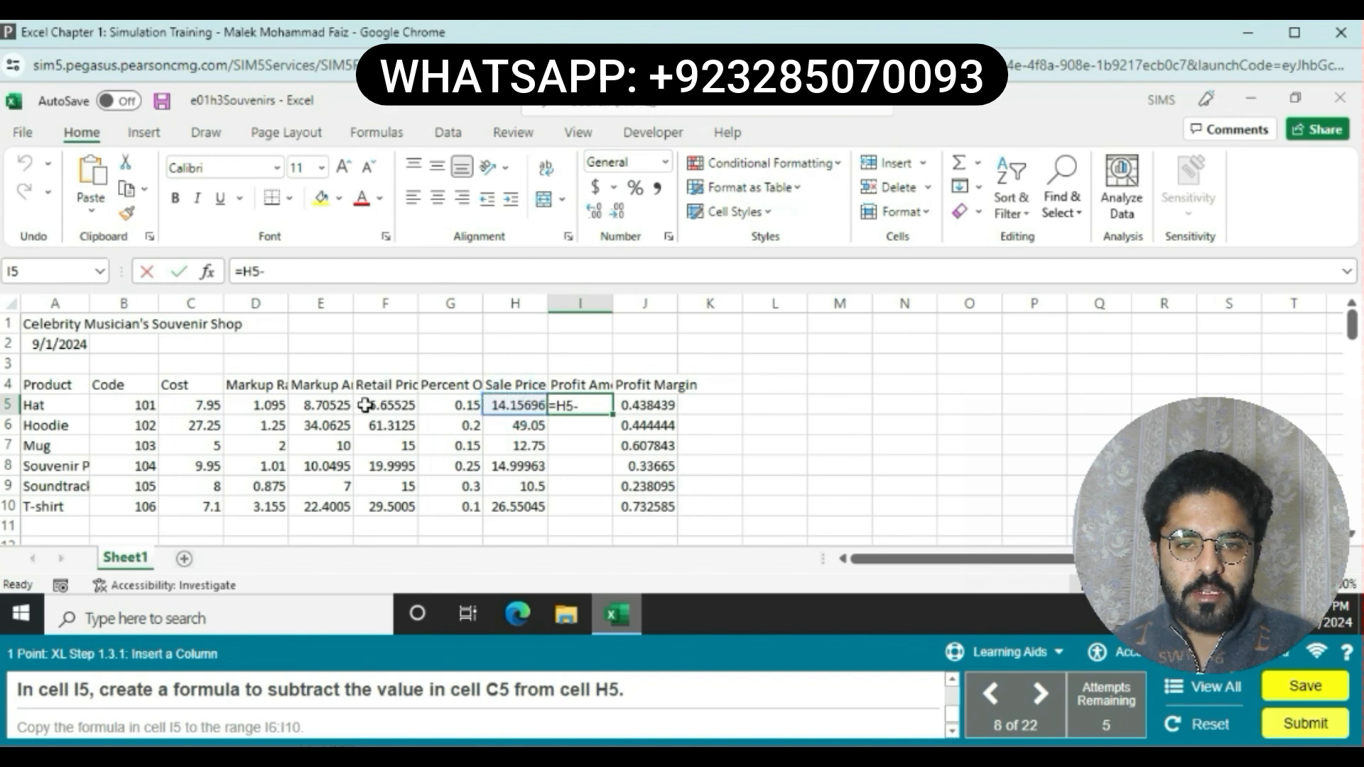
click(203, 404)
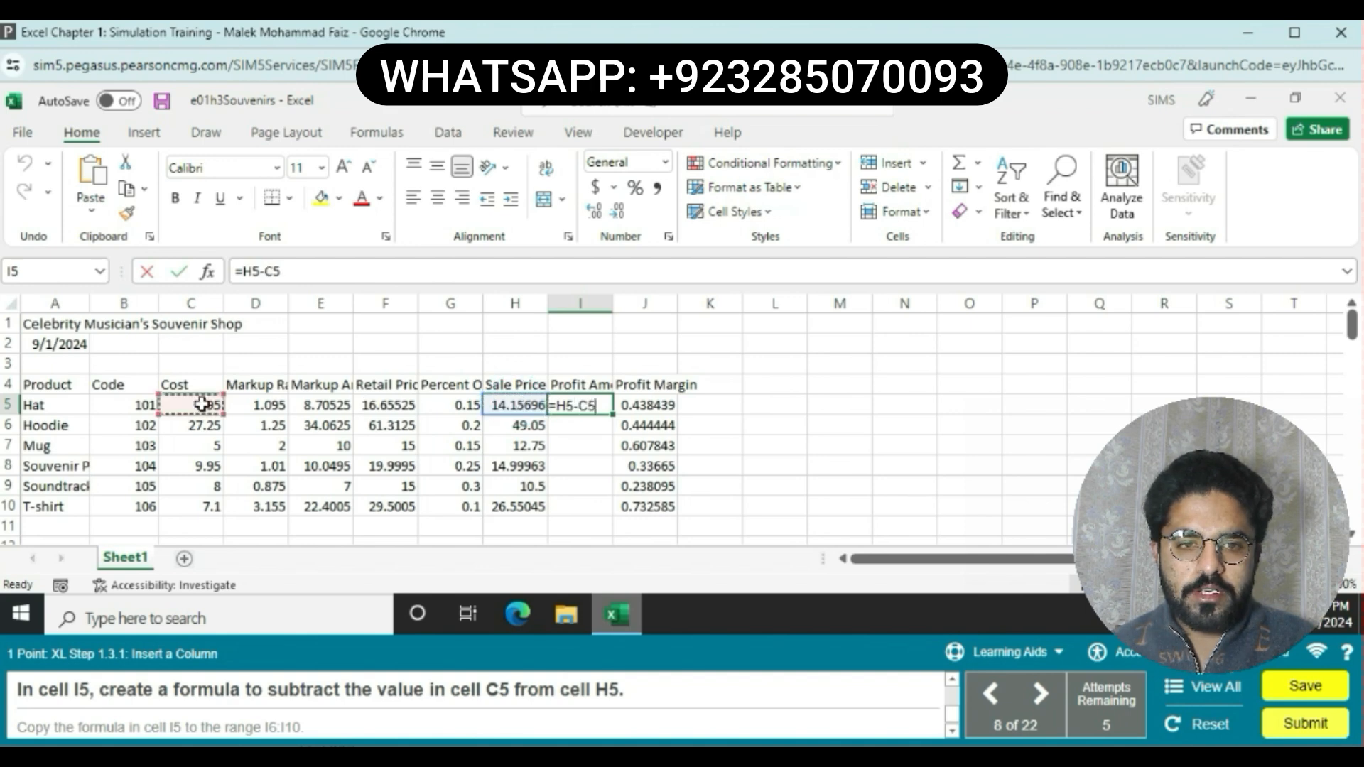
key(Return)
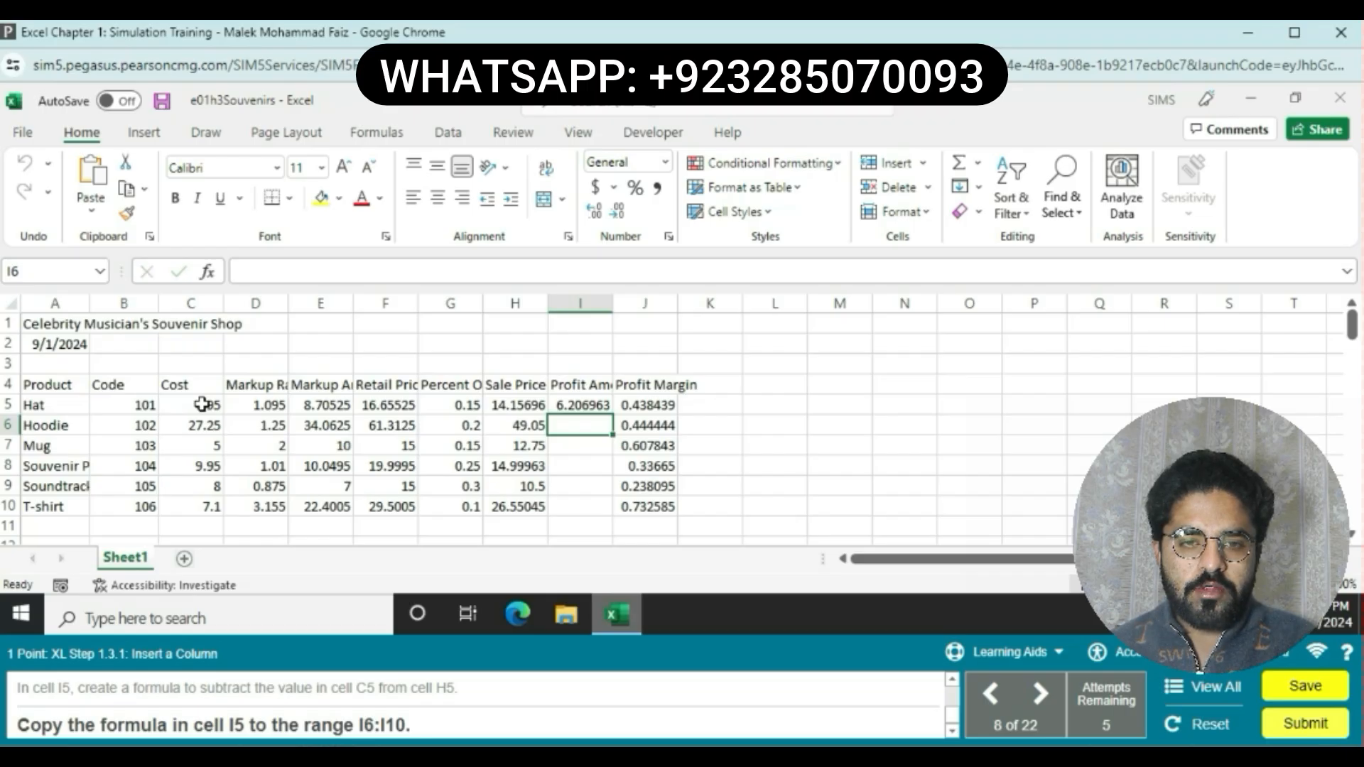
Step: Copy the profit formula from I5 down to the range I6:I10
click(599, 402)
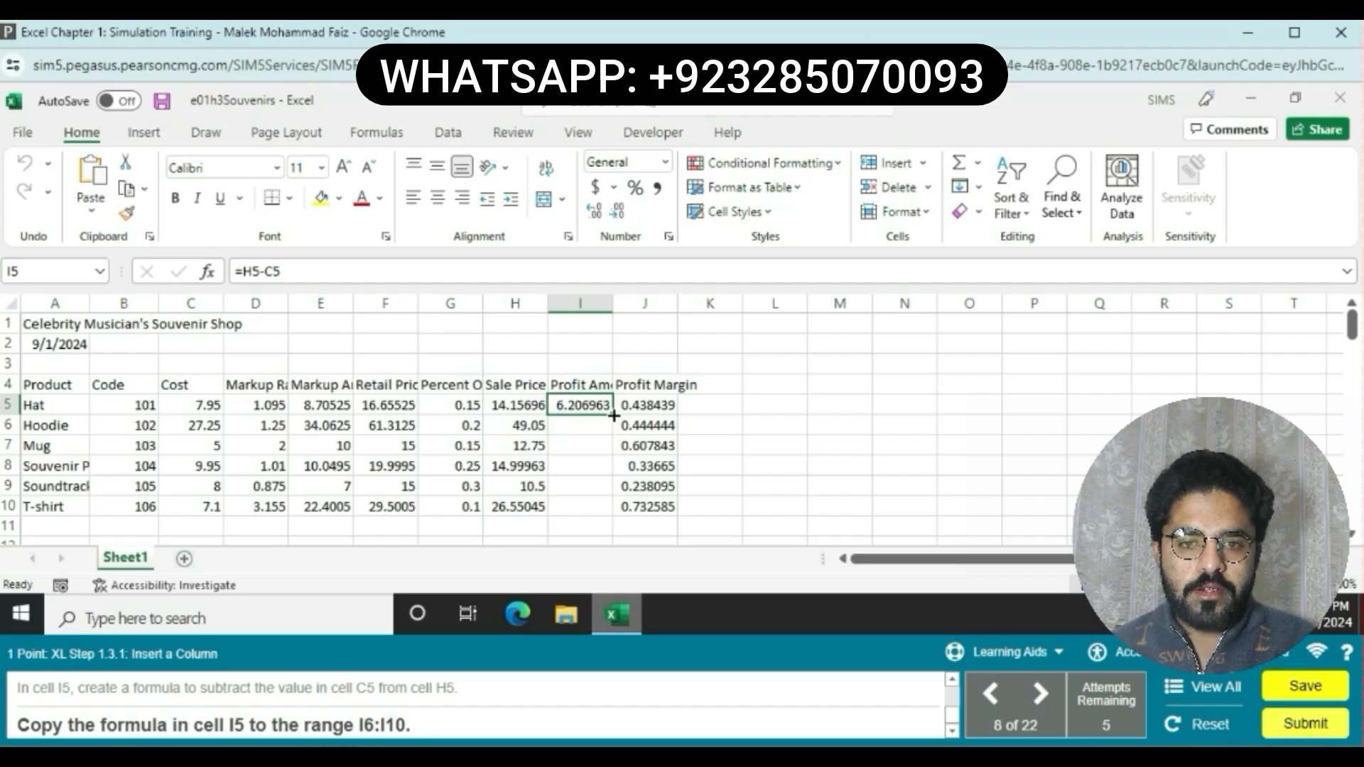
drag(612, 415, 592, 509)
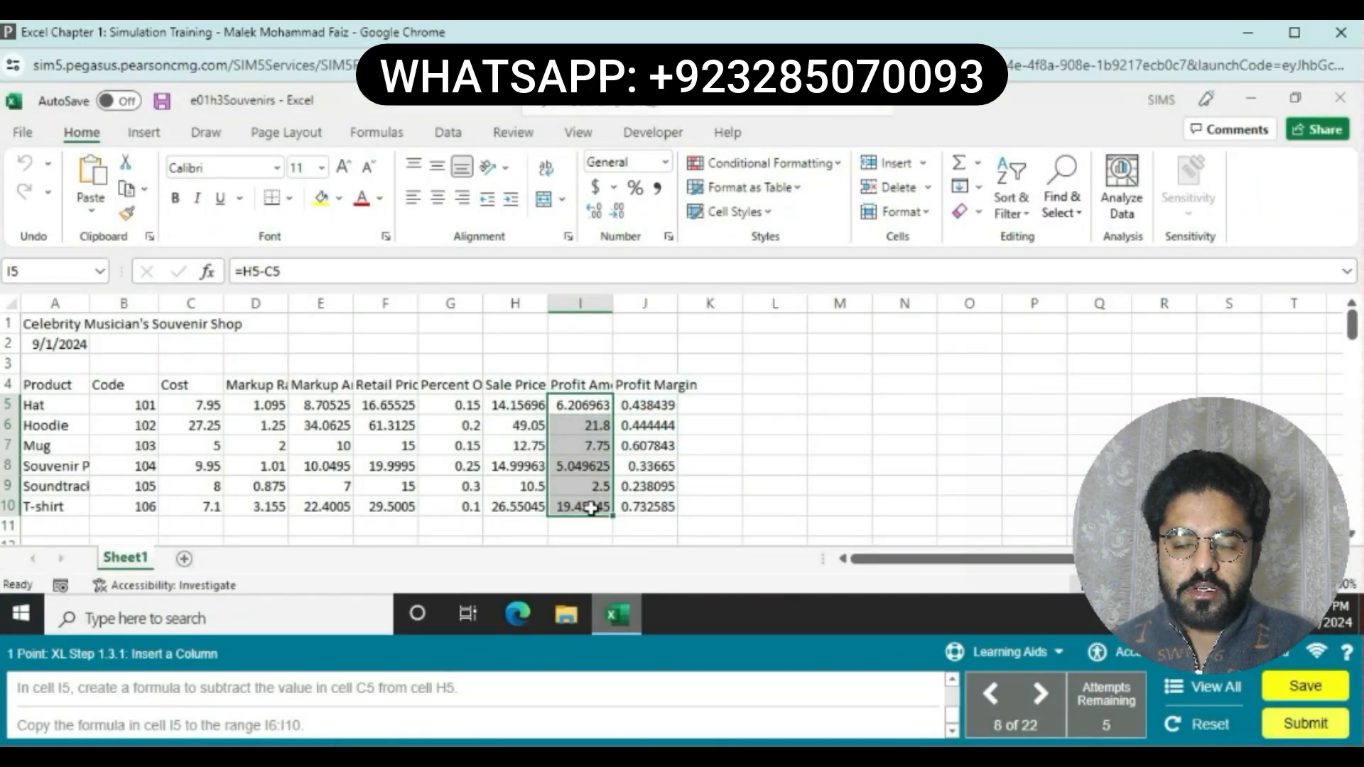
click(708, 518)
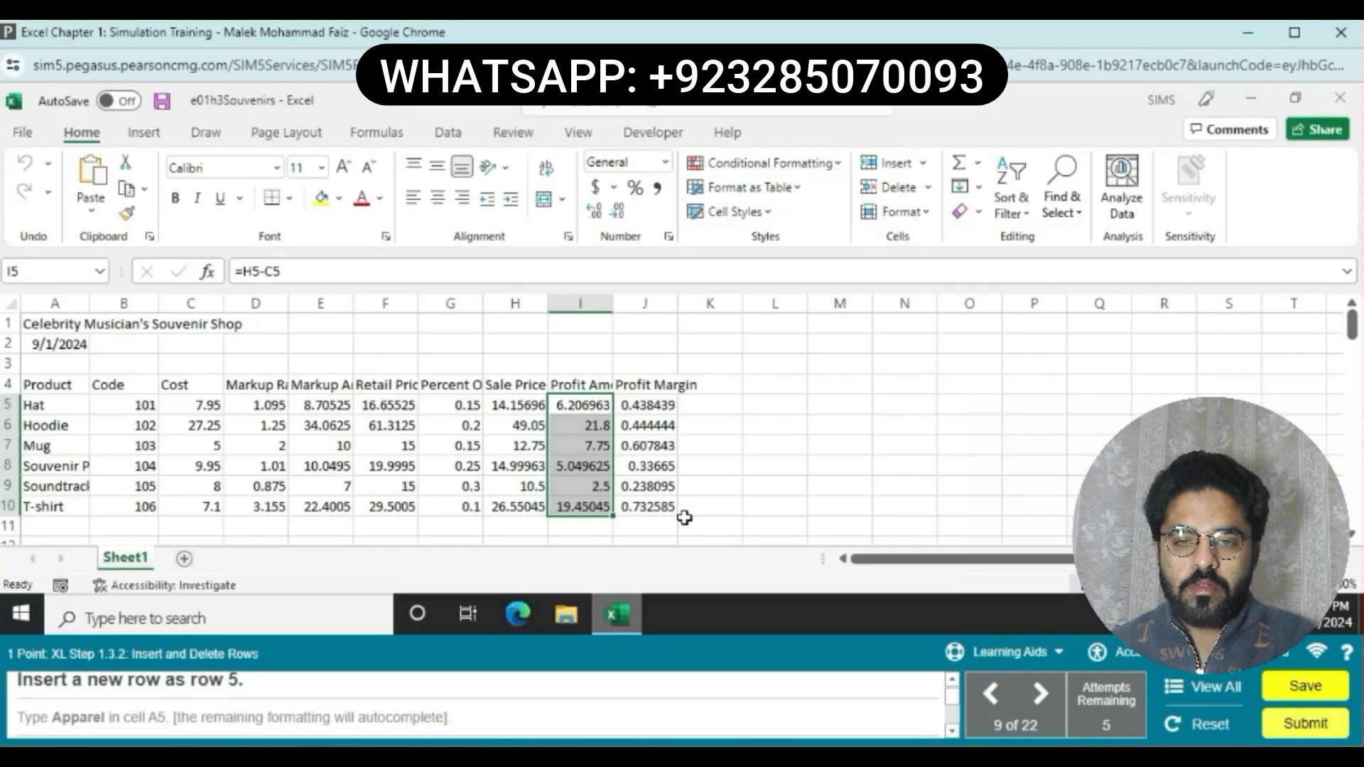
Step: Insert a new blank row as row 5, above the Hat row
click(7, 404)
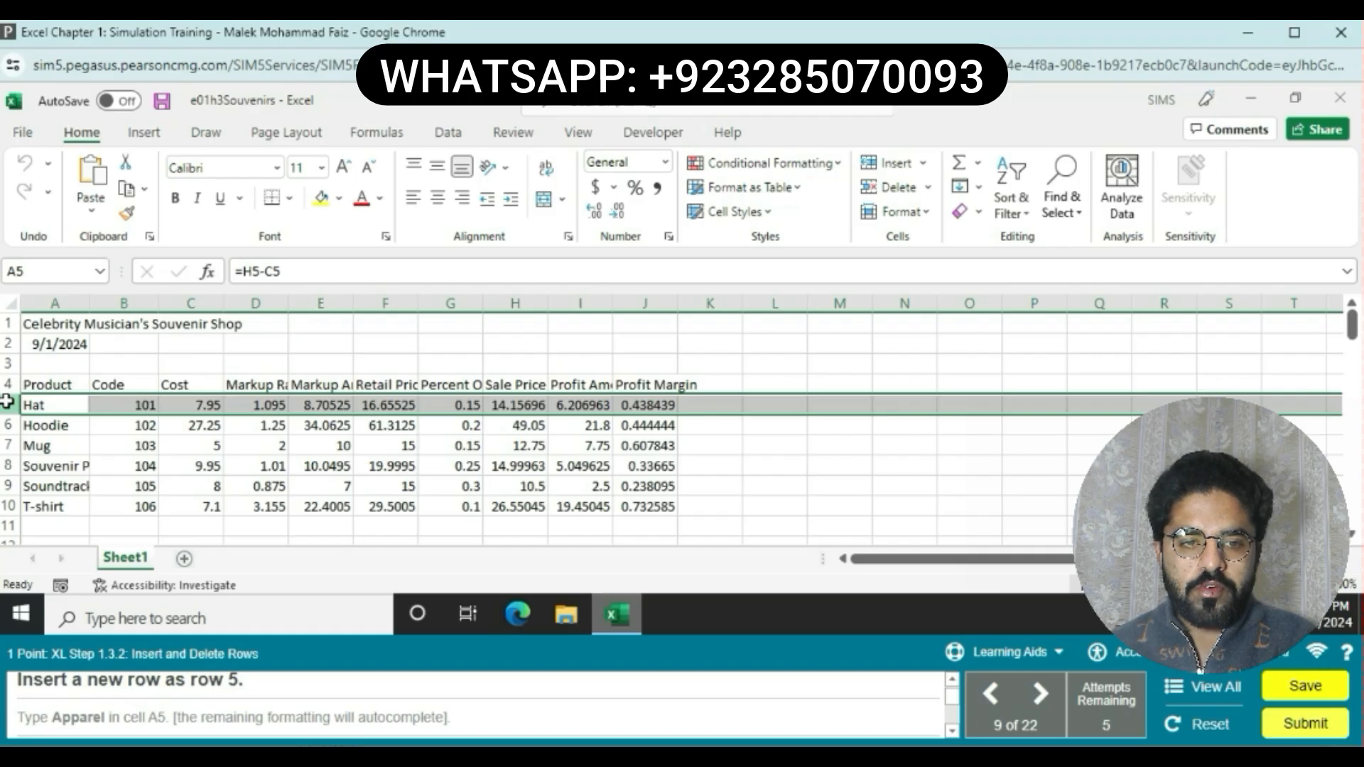
right_click(7, 403)
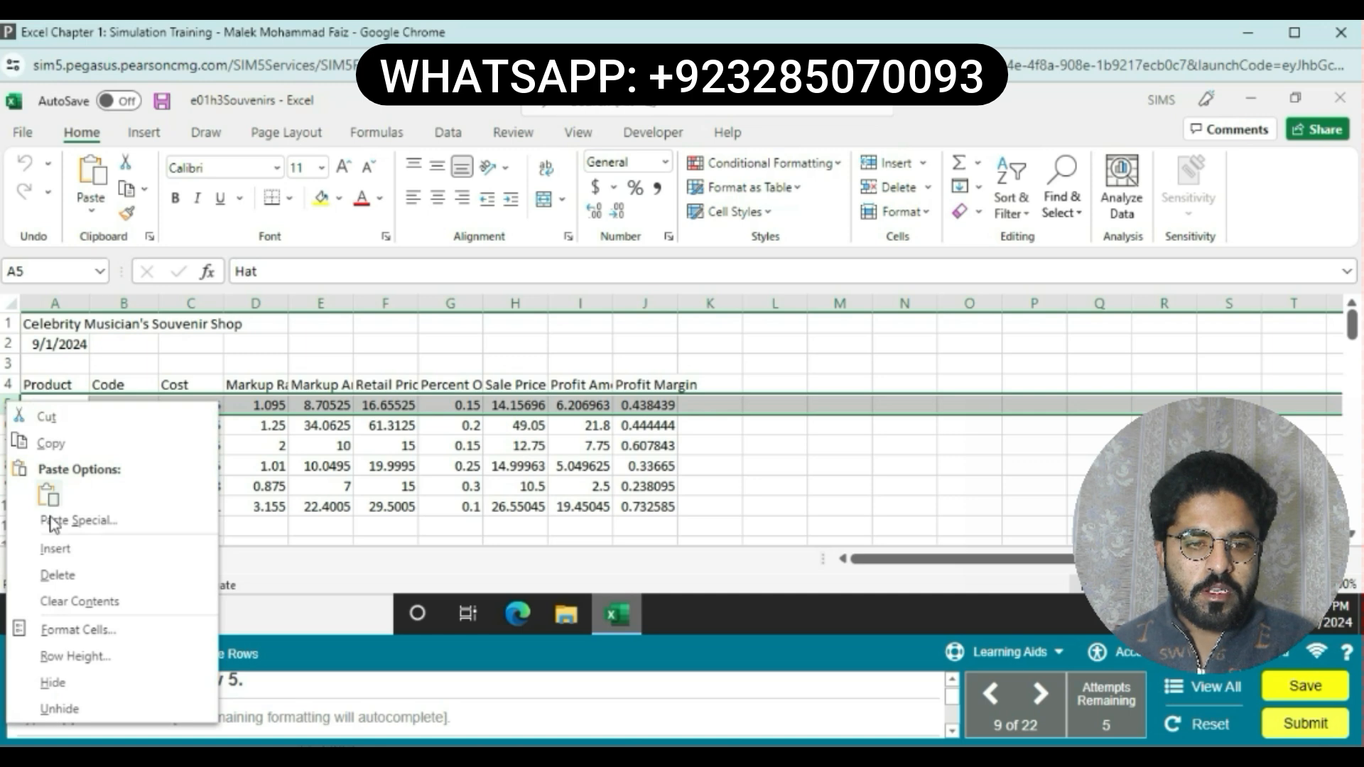
click(55, 549)
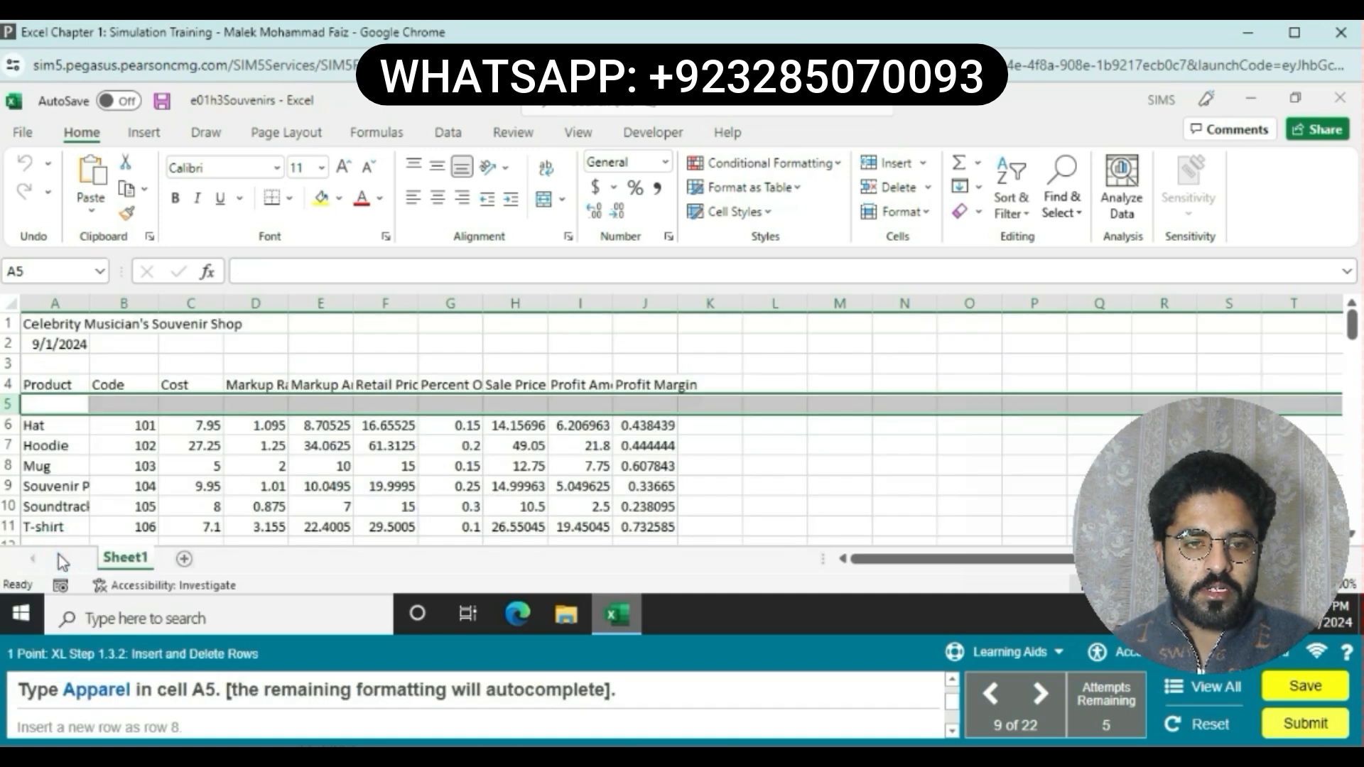
Step: Enter the category label Apparel in cell A5
click(55, 404)
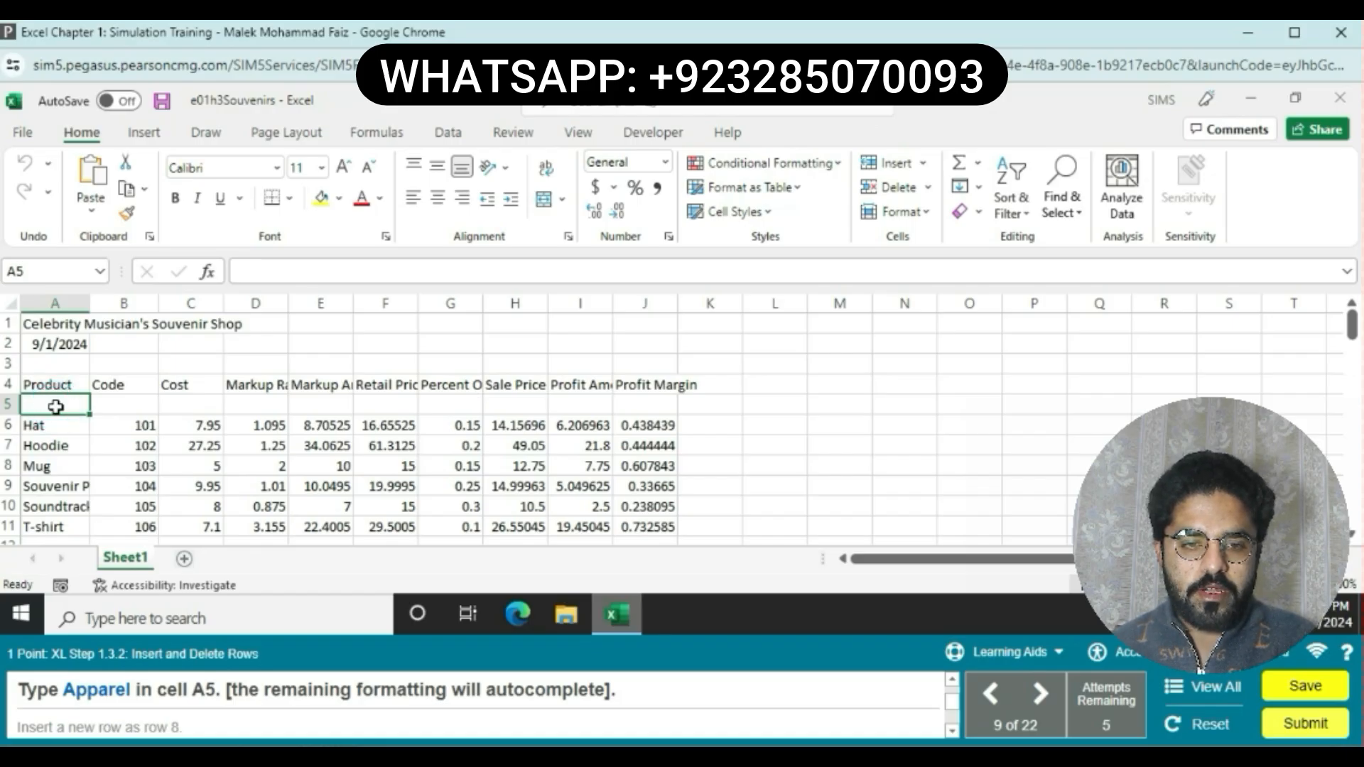
text(A)
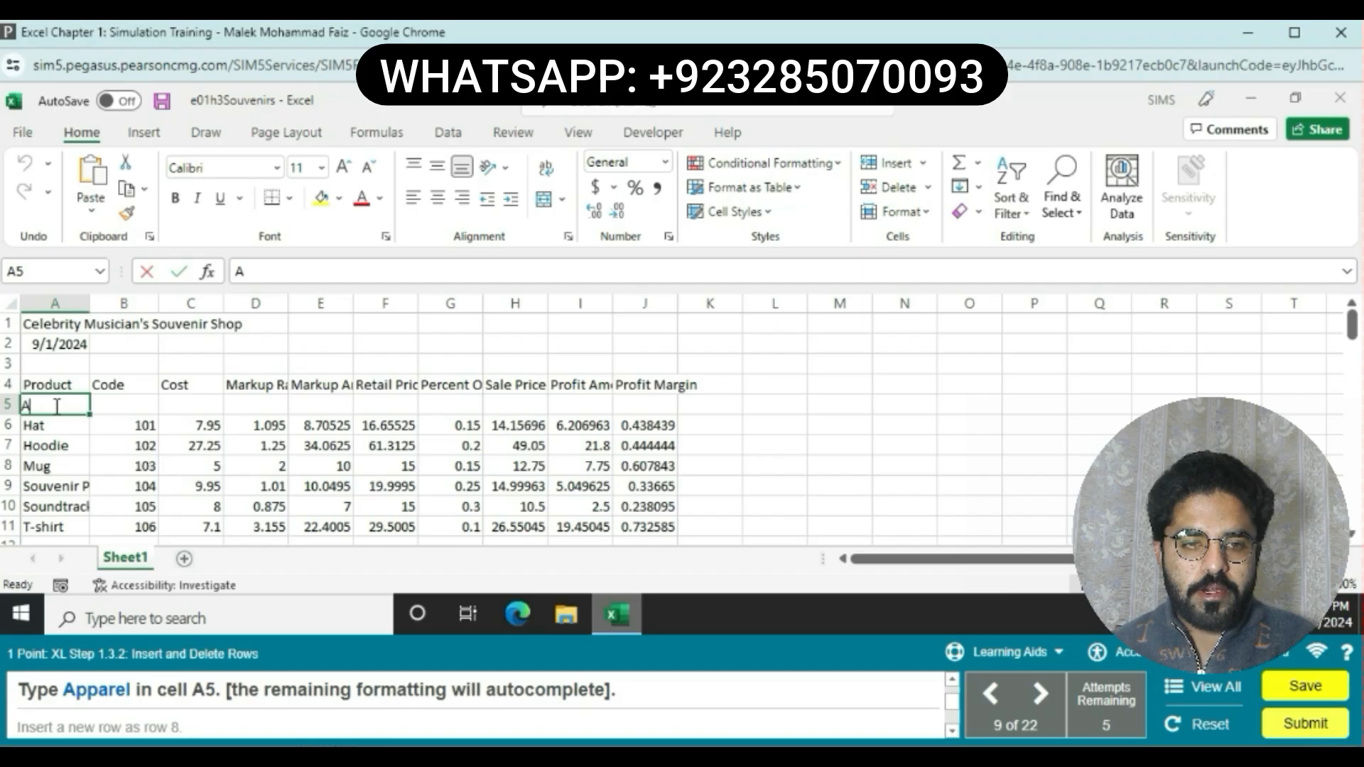
text(pp)
key(BackSpace)
key(BackSpace)
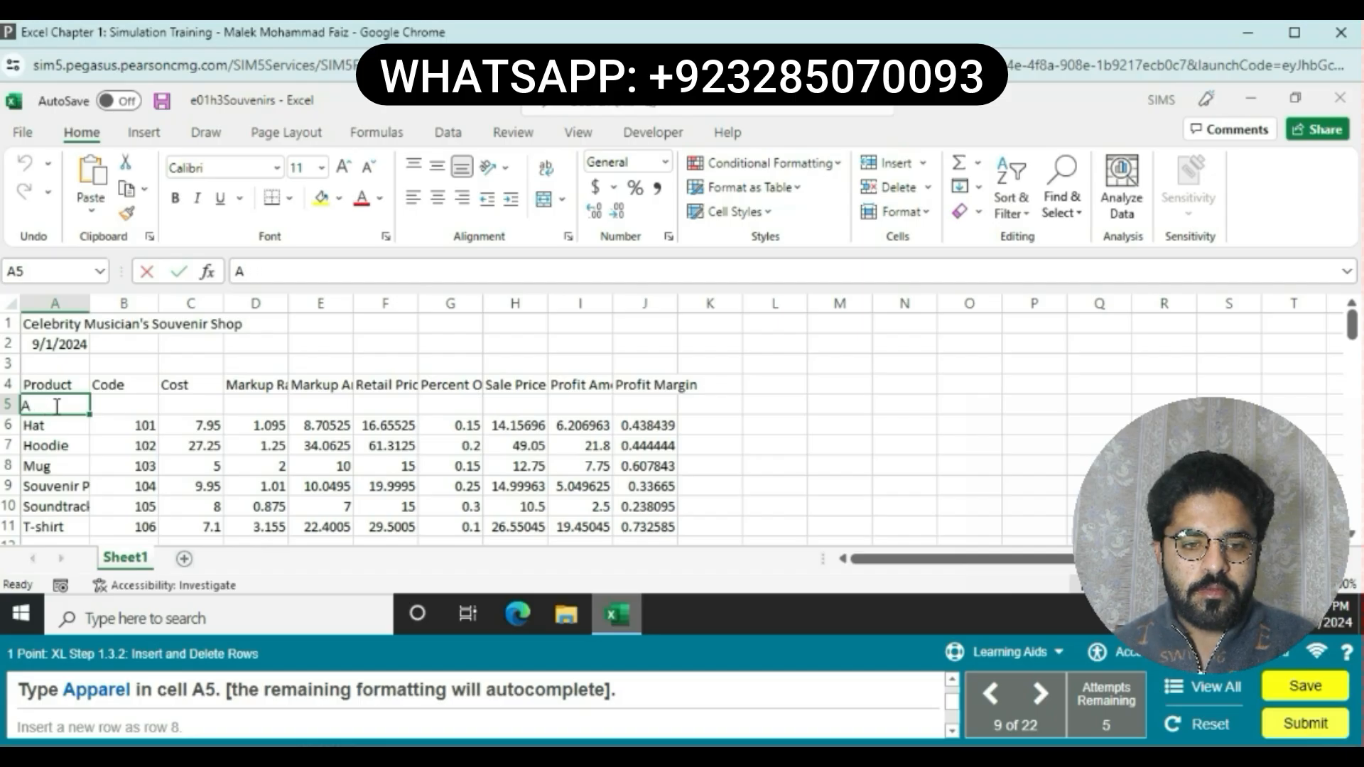
text(pp)
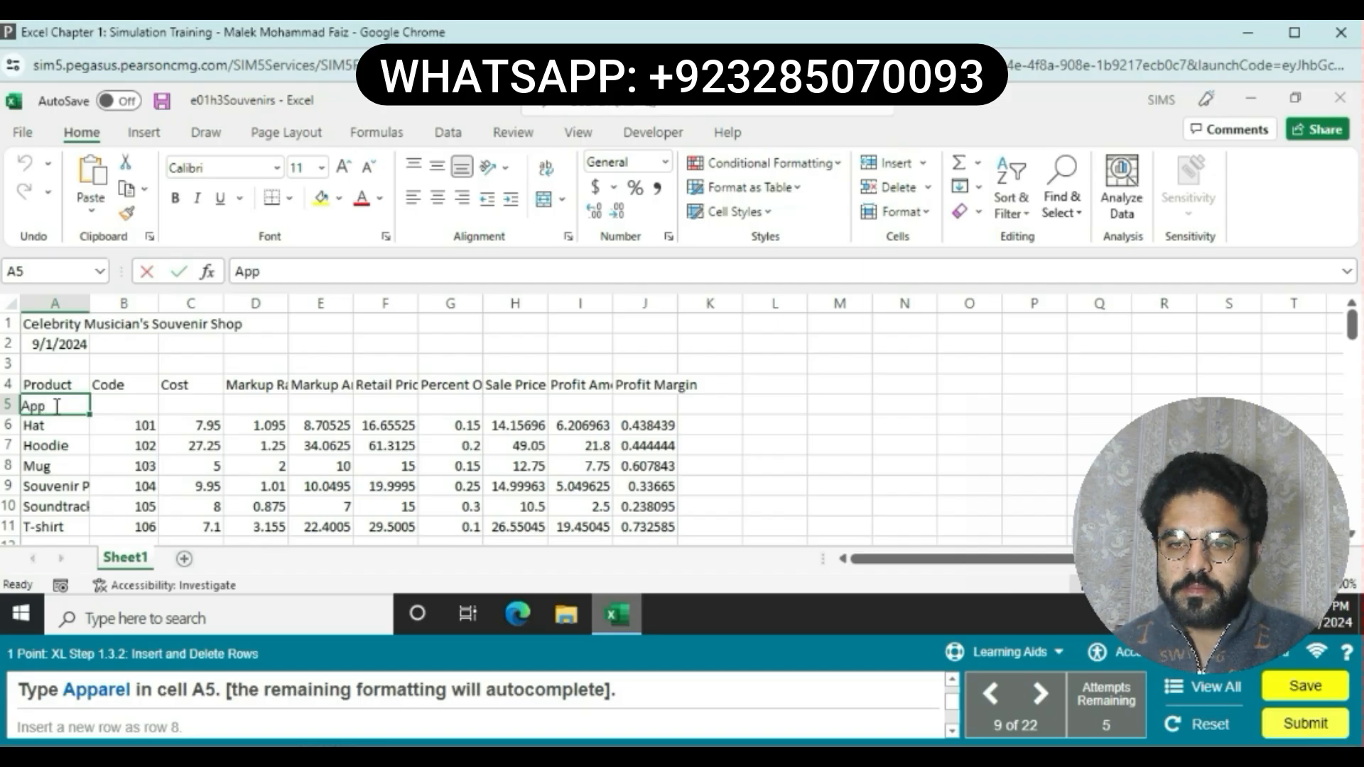
text(arel)
key(Return)
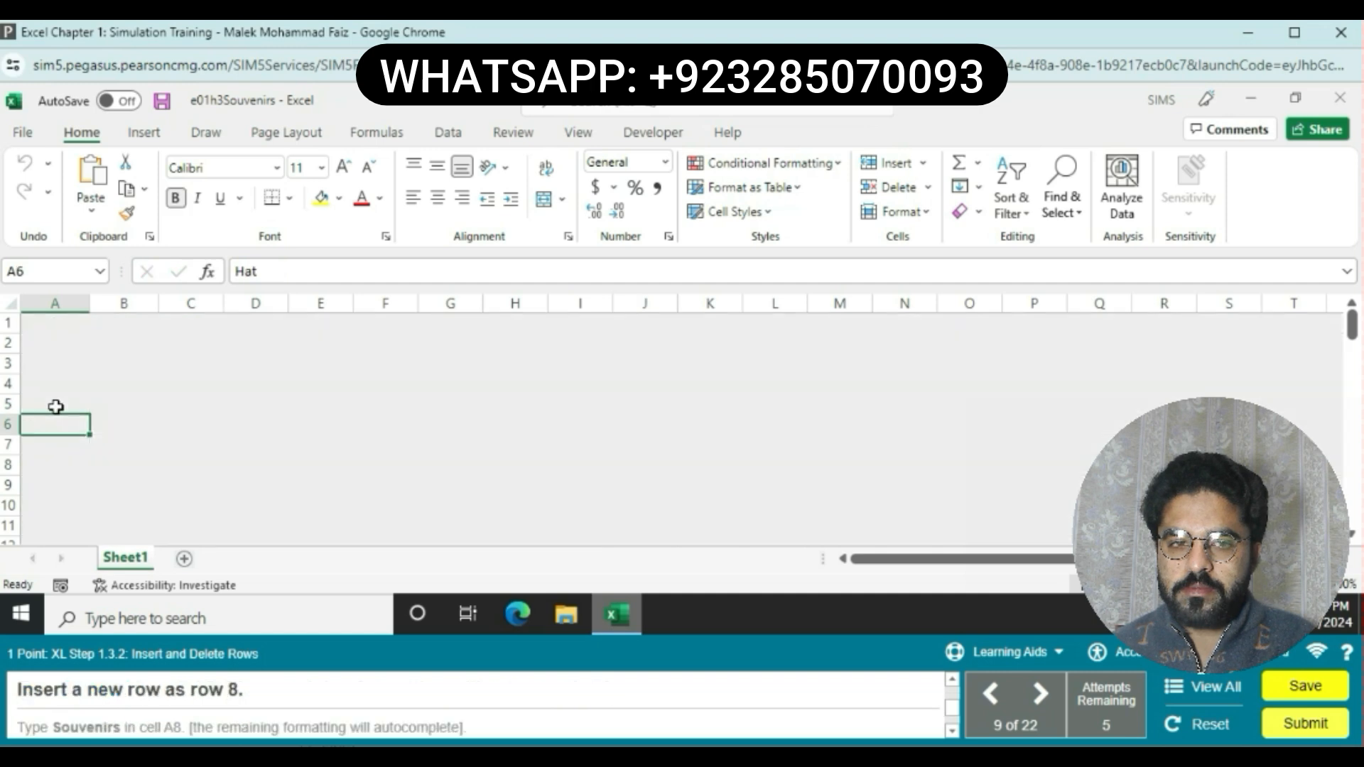
Step: Insert a new blank row as row 8, above the Mug row
click(11, 466)
right_click(12, 467)
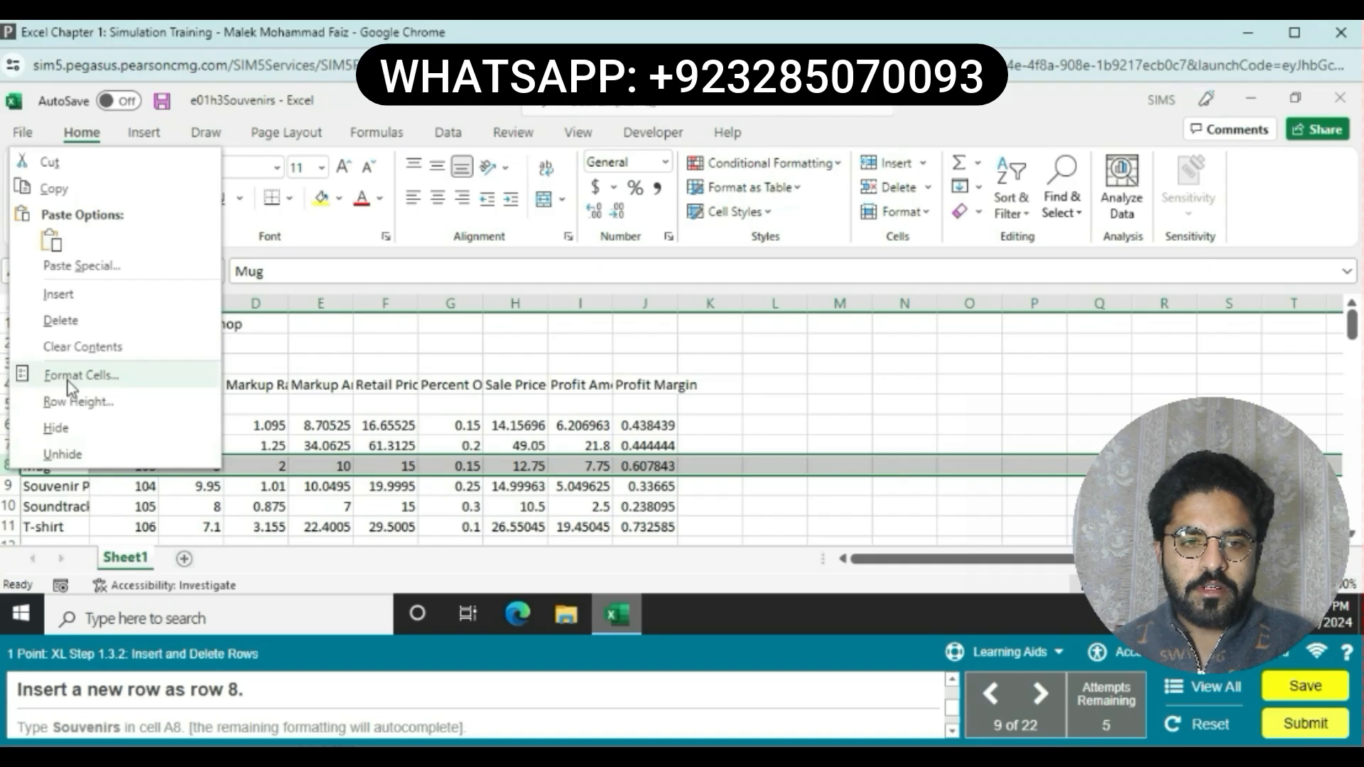
click(77, 295)
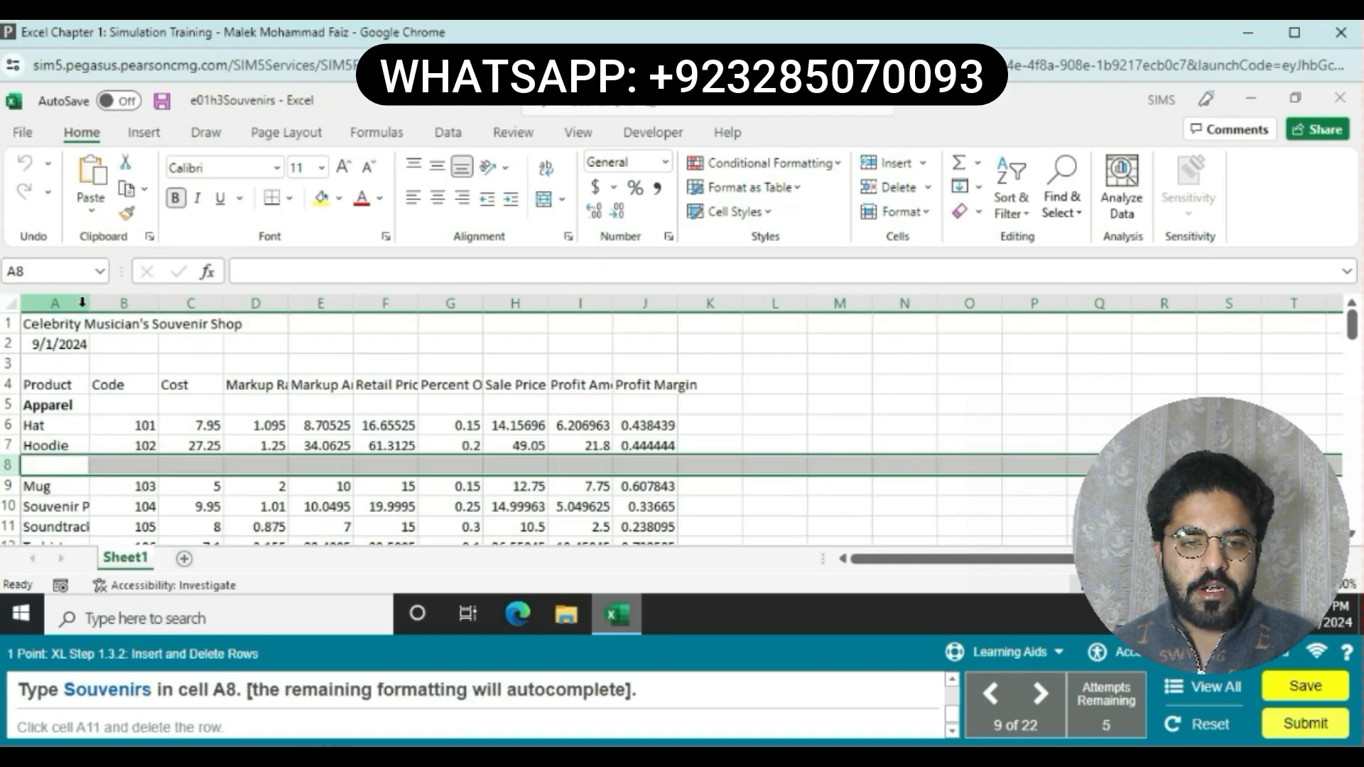
Step: Enter the category label Souvenirs in cell A8
click(68, 471)
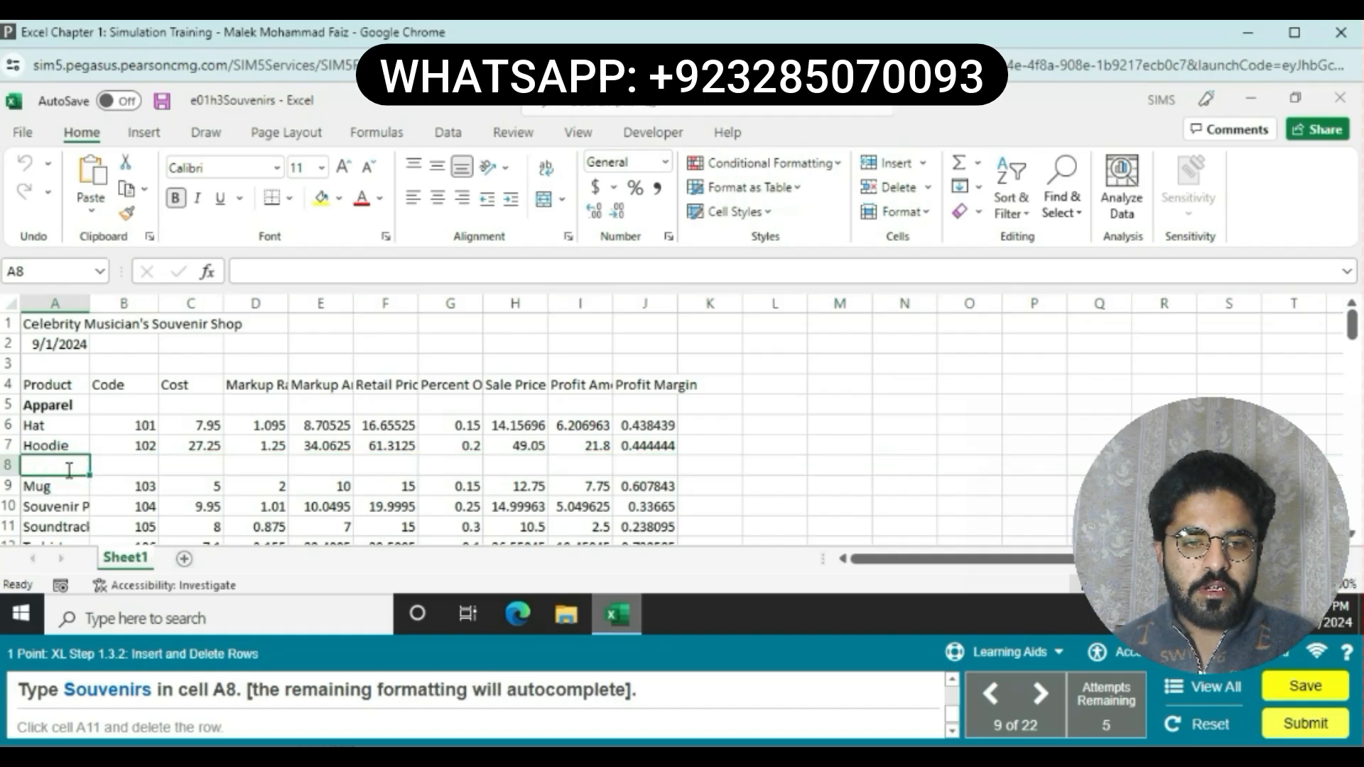
text(Sou)
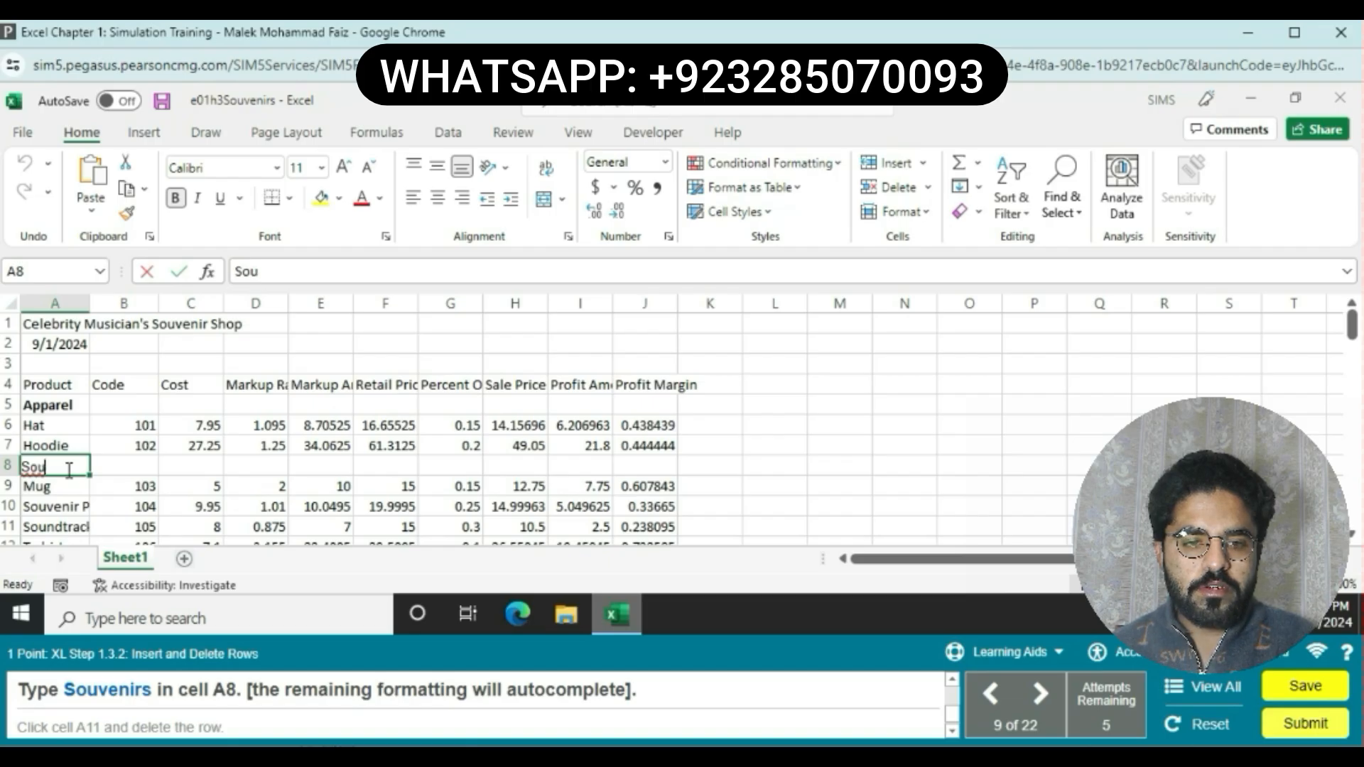
text(venirs)
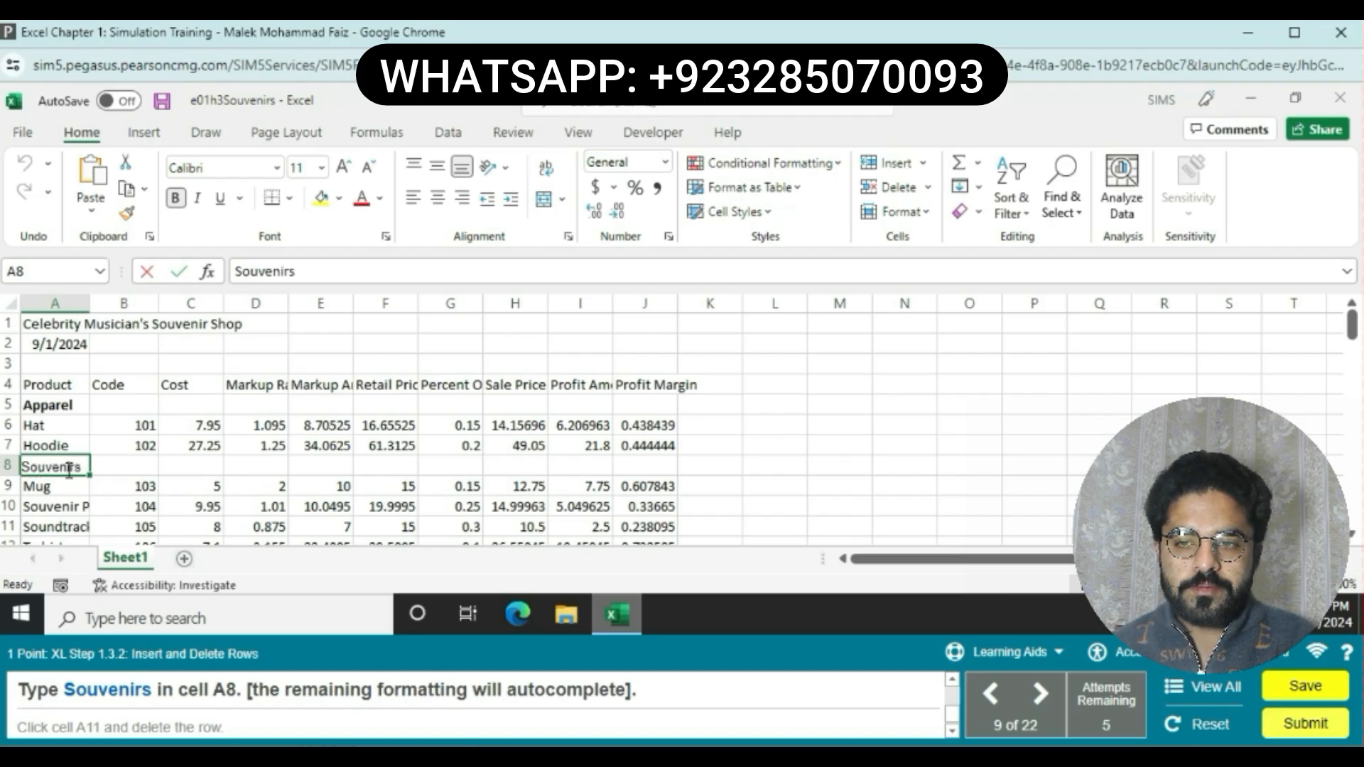
key(Return)
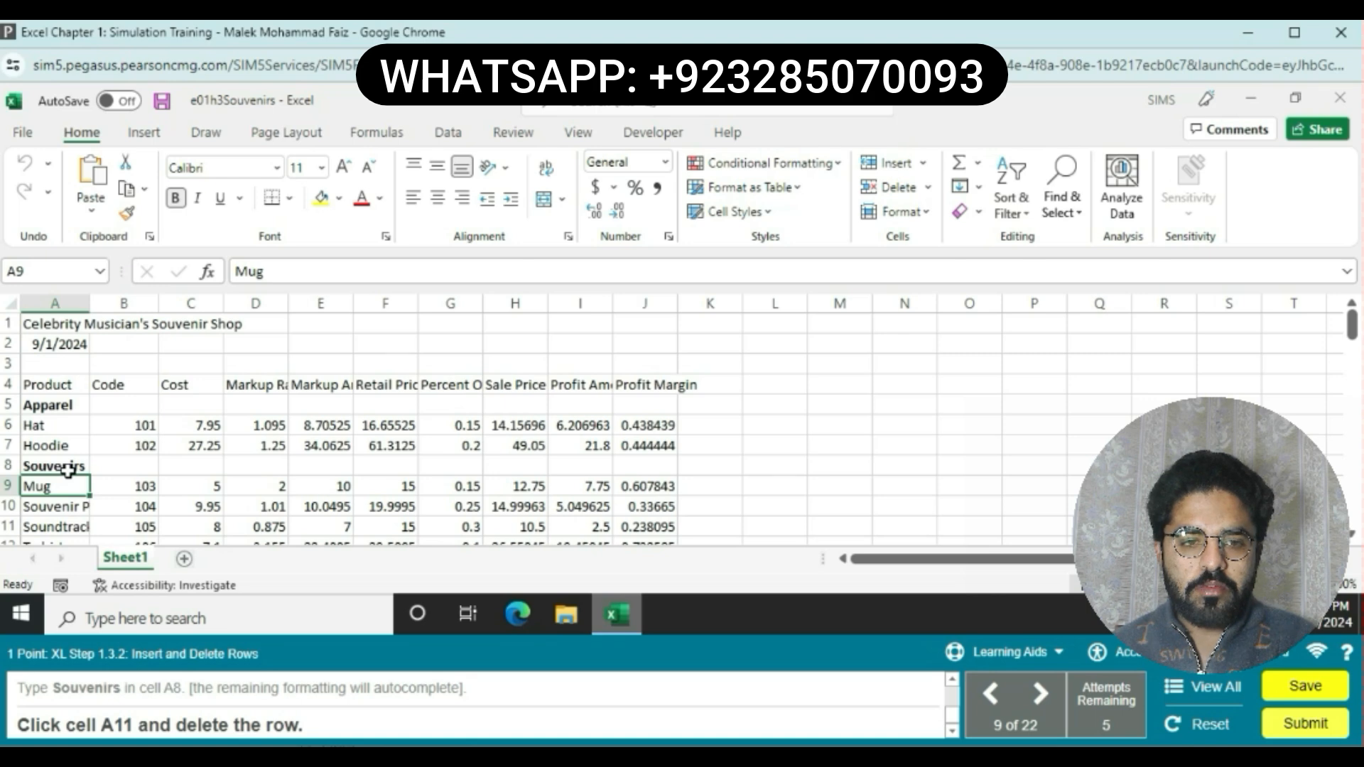
Step: Delete the entire row 11 containing the Soundtrack CD product
click(68, 519)
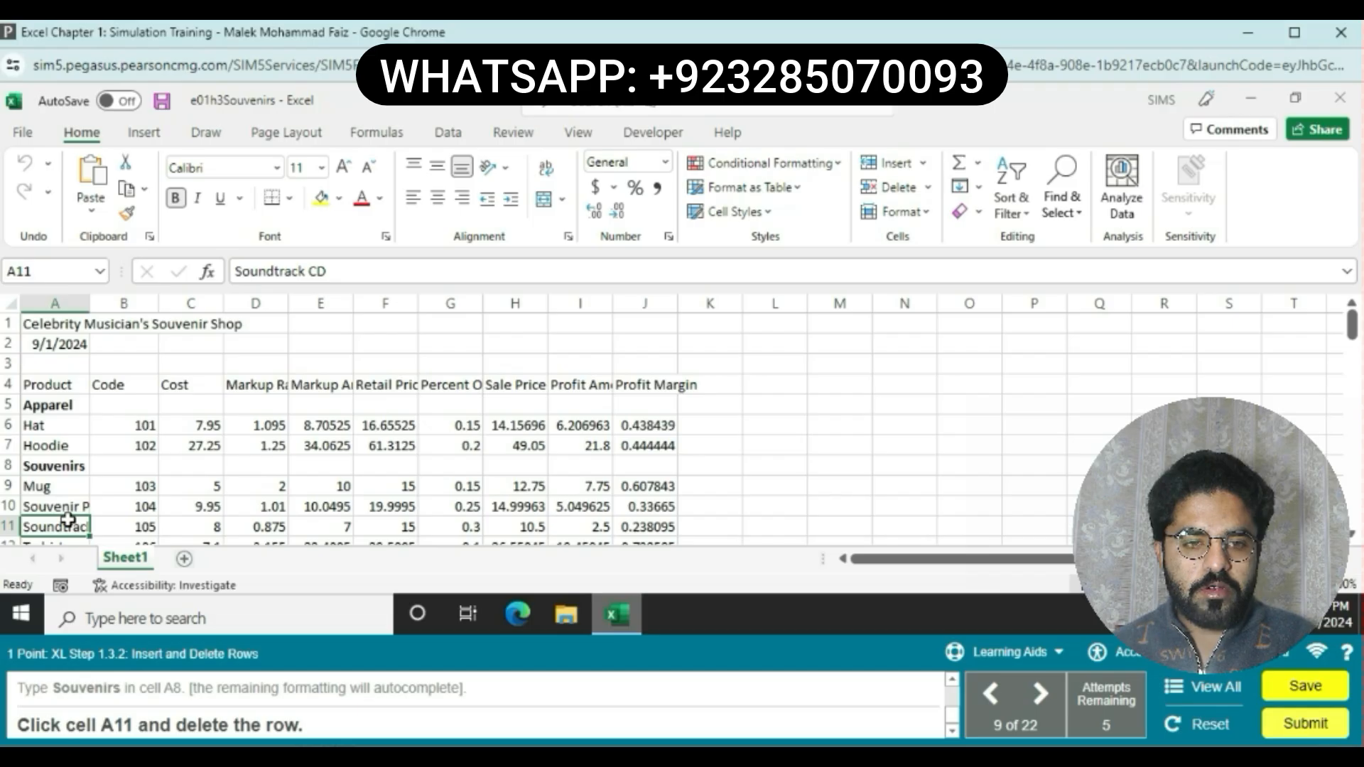
right_click(69, 526)
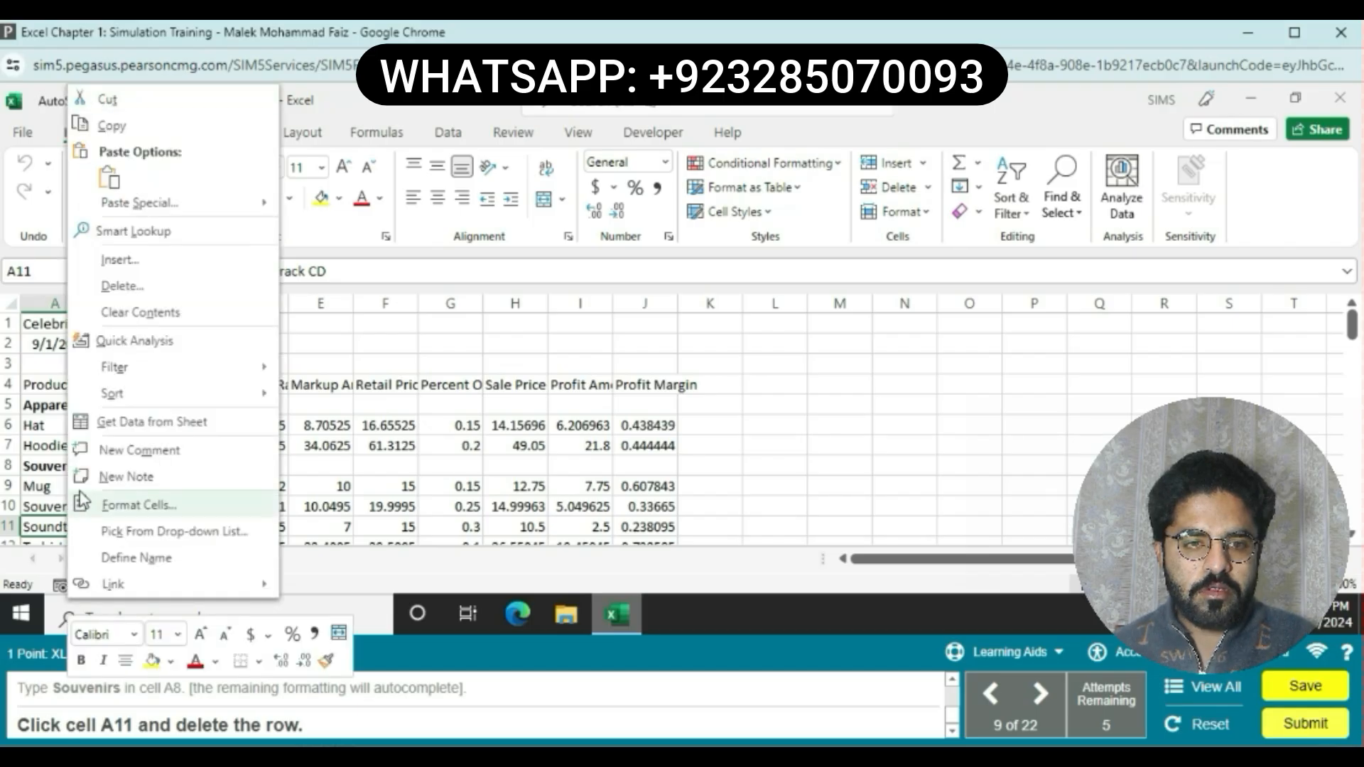
click(146, 294)
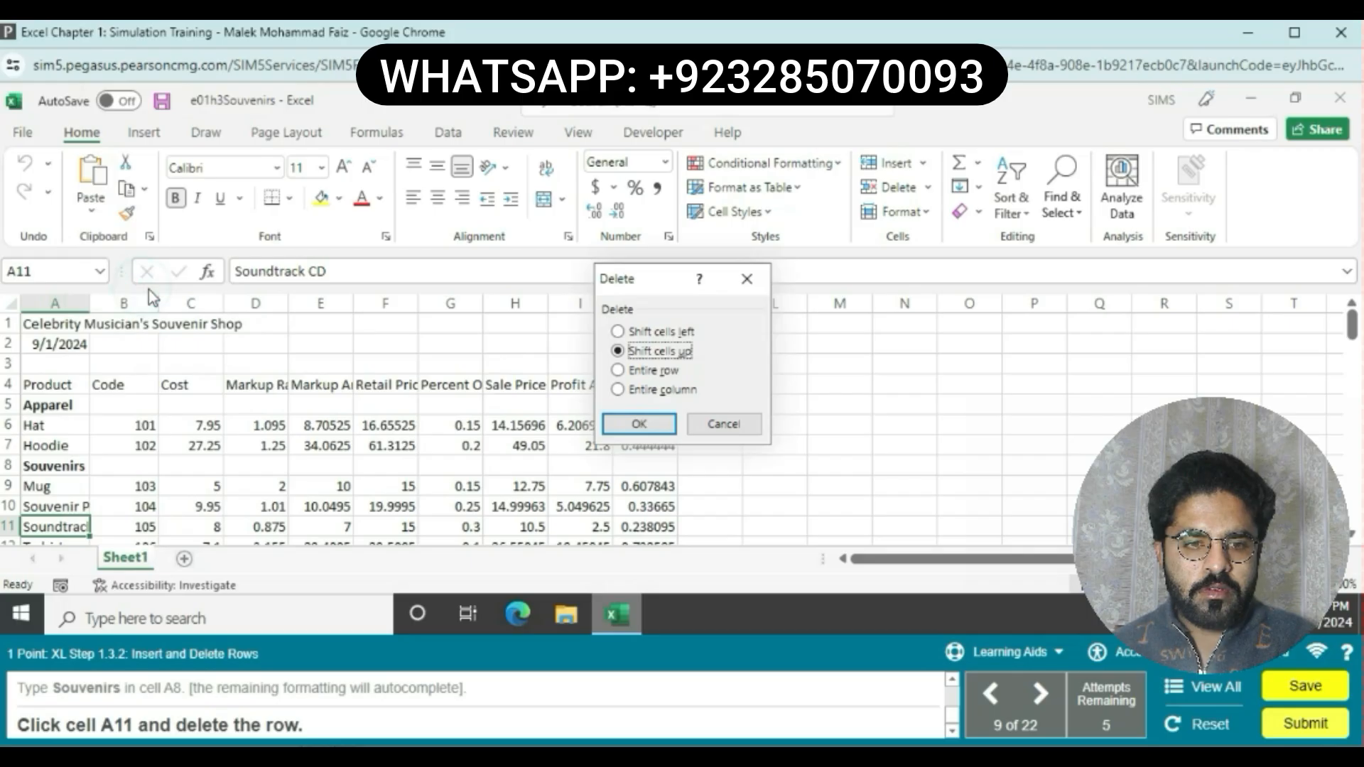
click(617, 370)
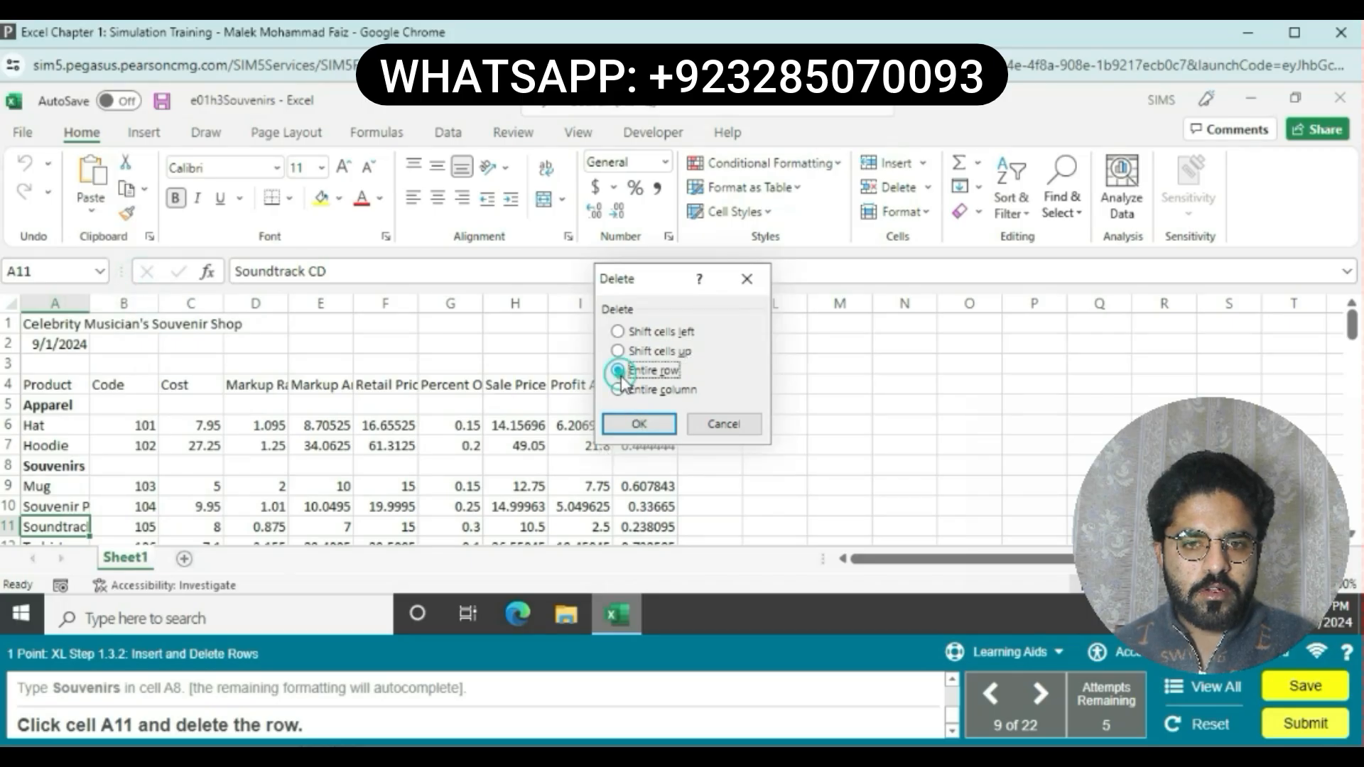
click(634, 424)
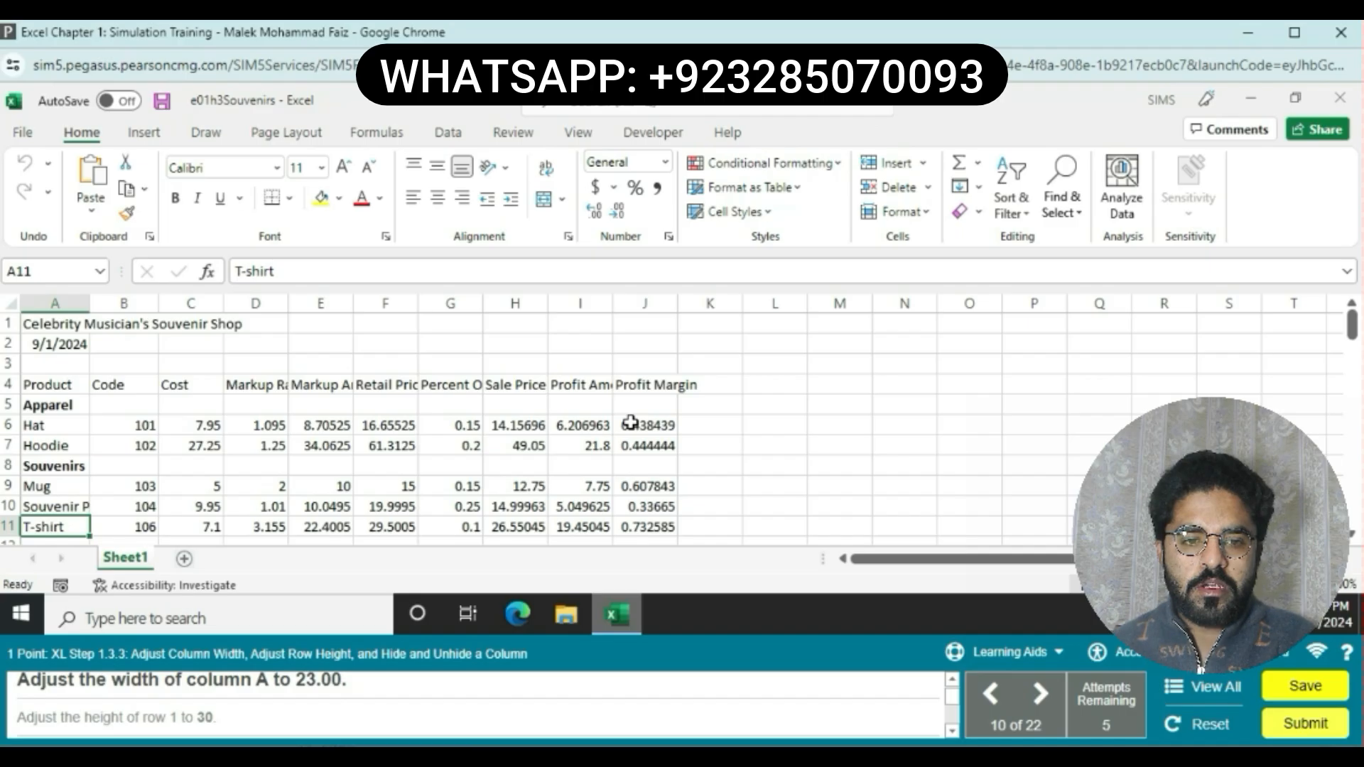
Step: Set the width of column A to 23.00
click(51, 303)
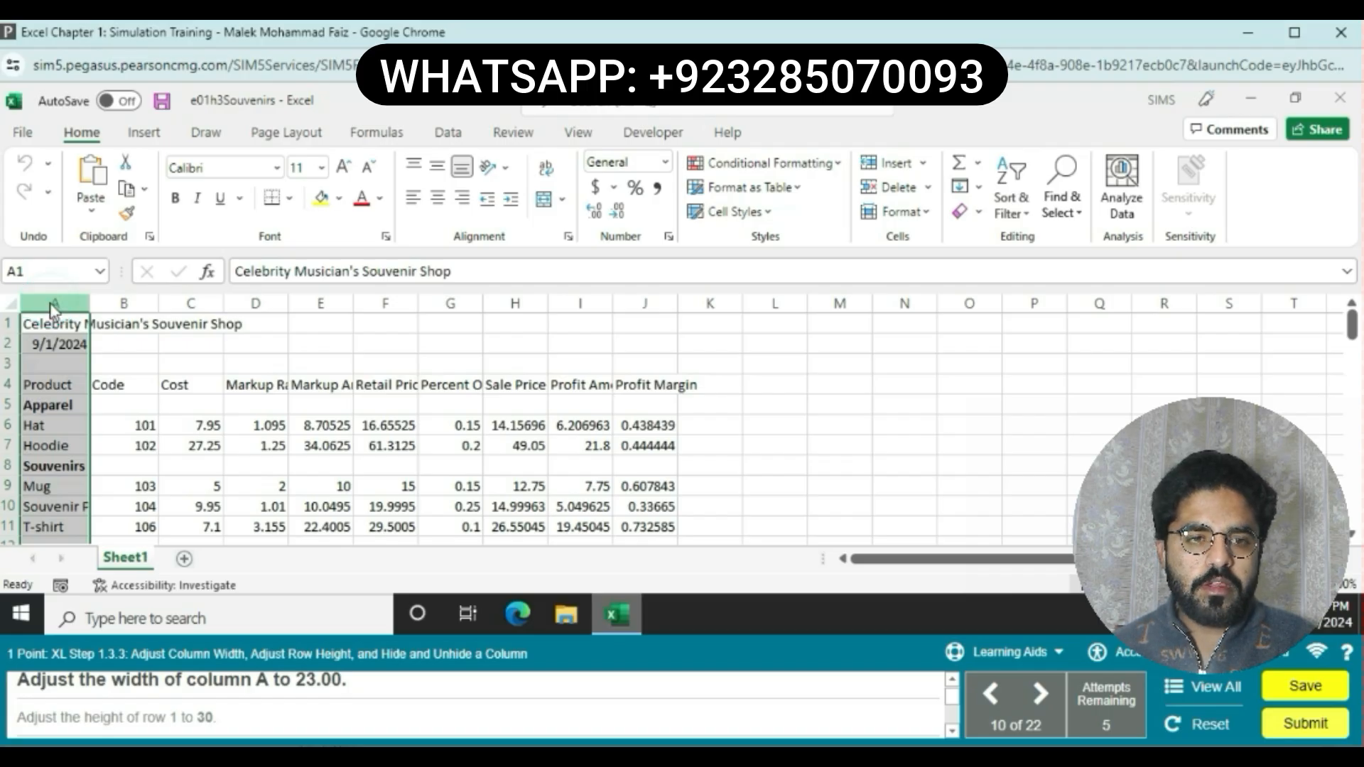
right_click(56, 306)
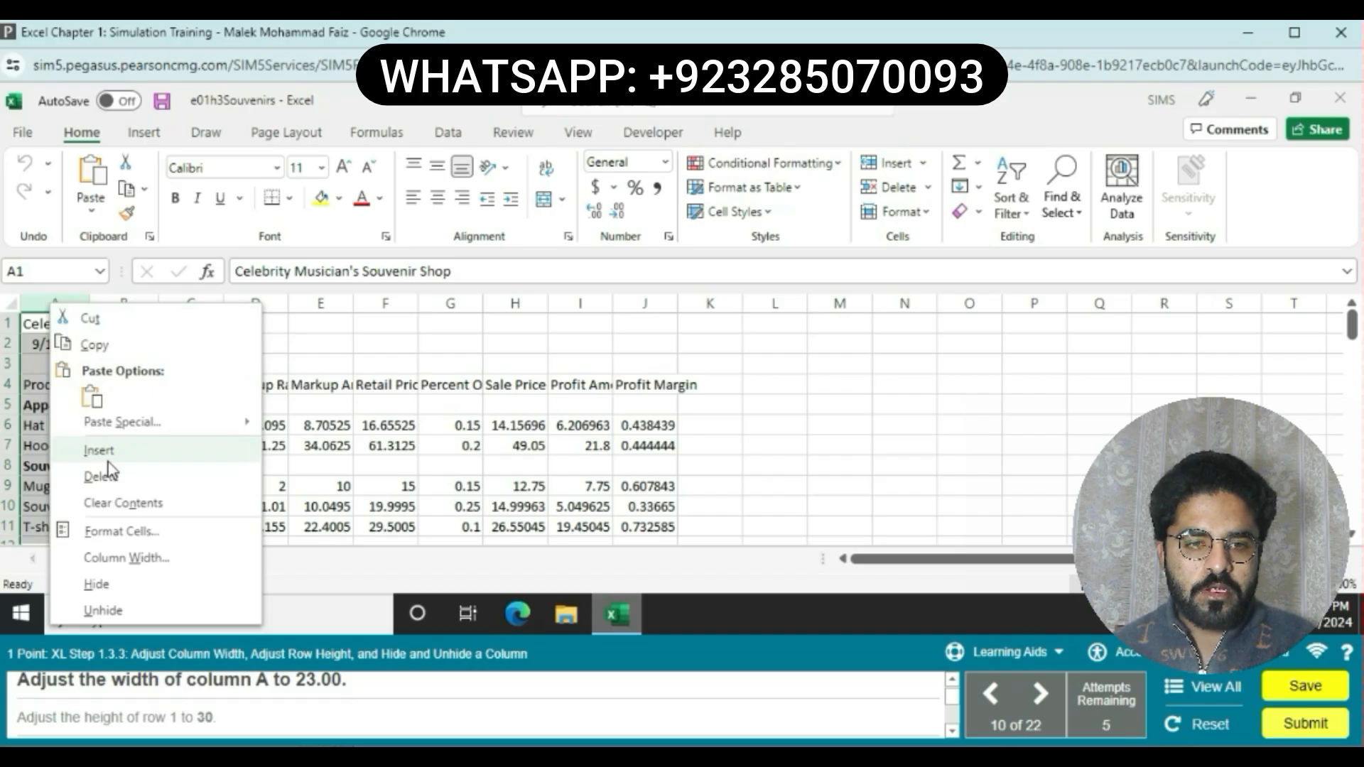
click(131, 560)
key(BackSpace)
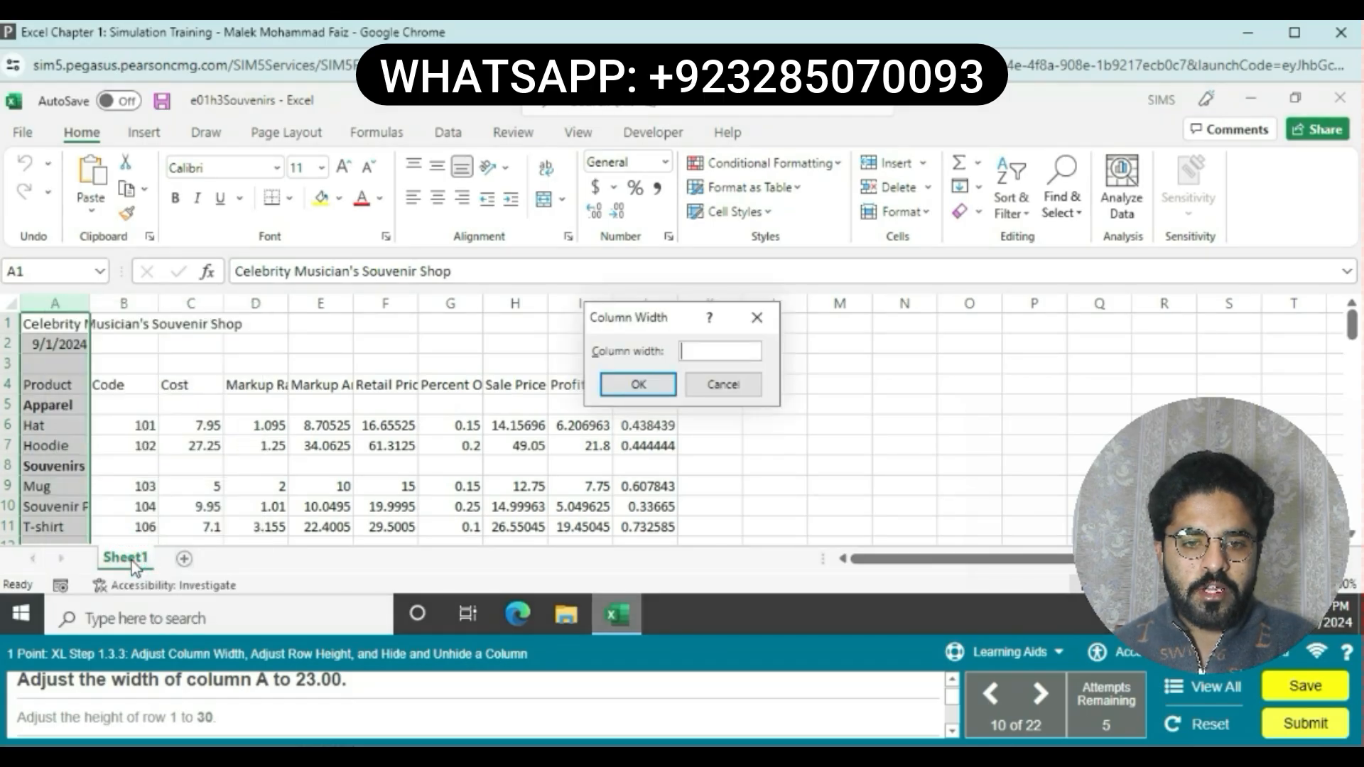
text(23.00)
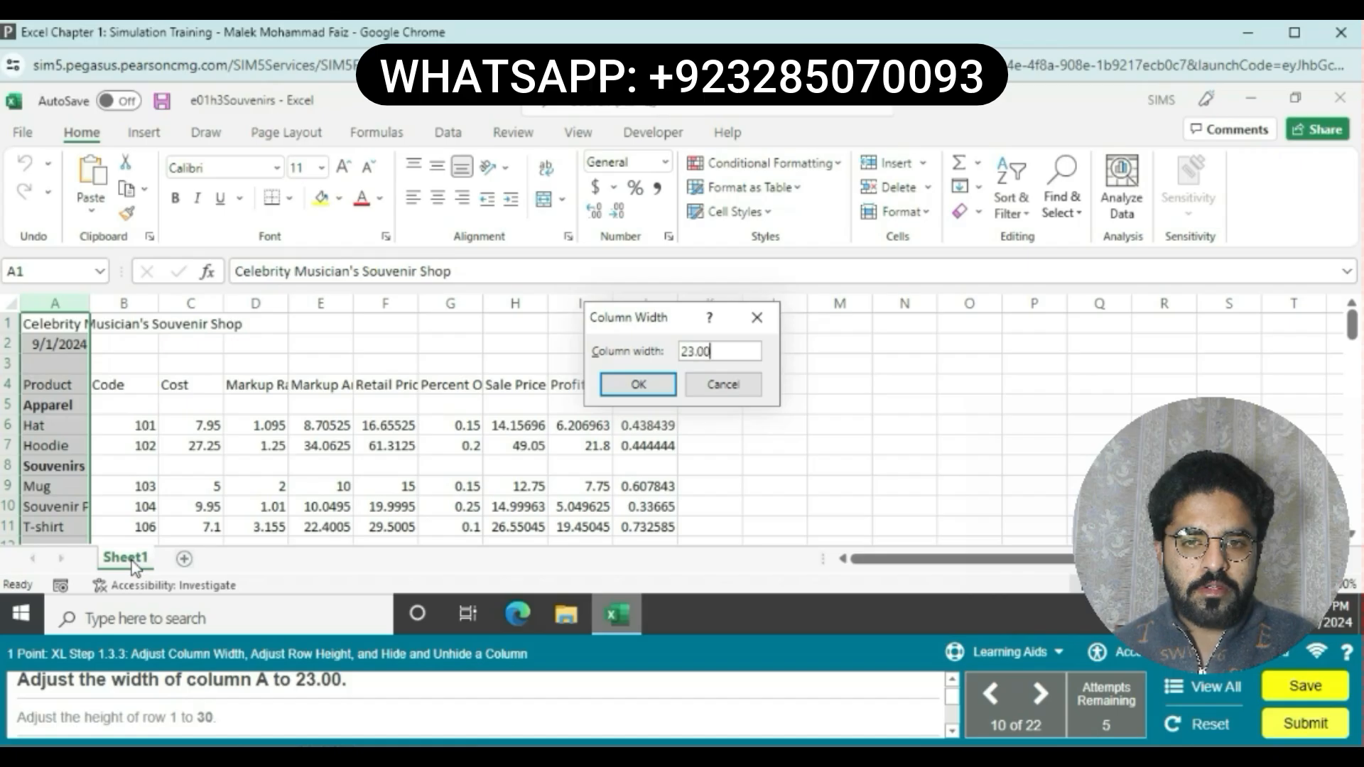
click(645, 384)
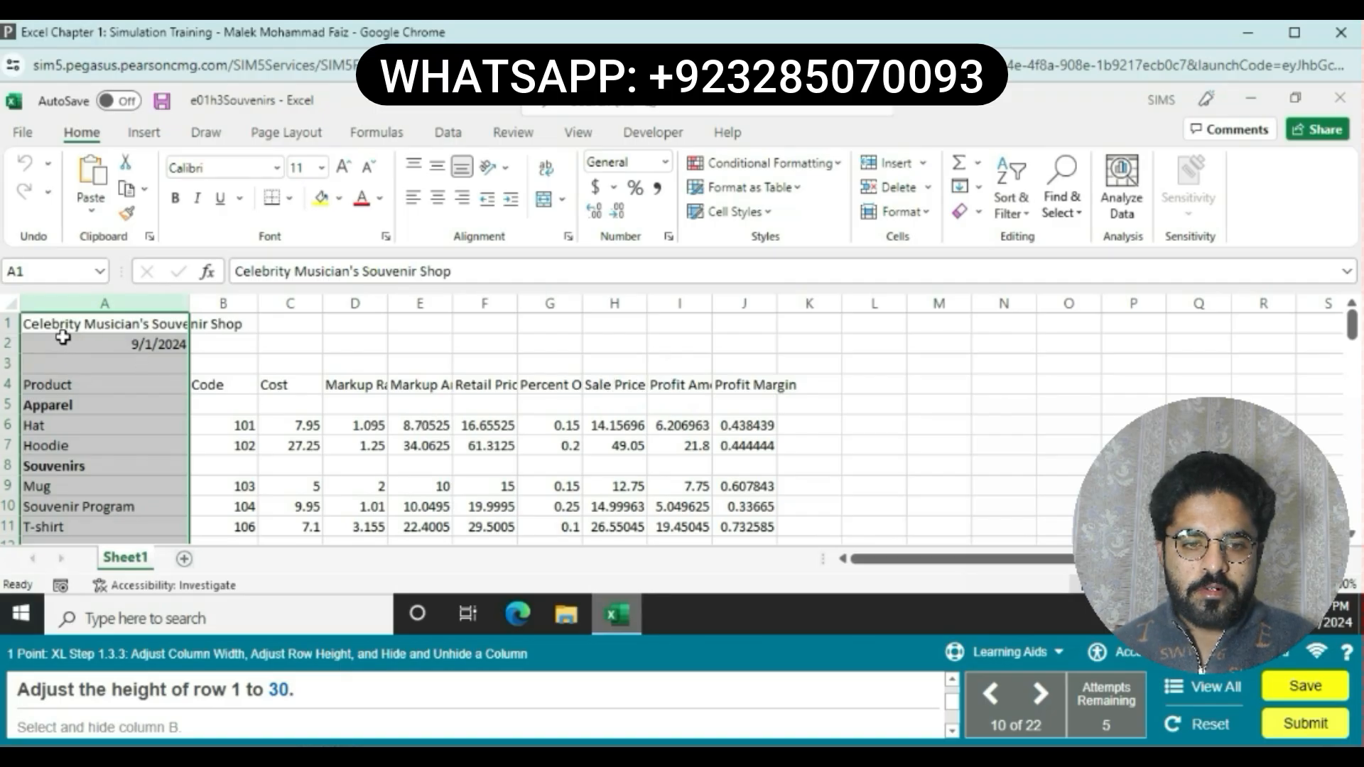
Step: Set the height of row 1 to 30
click(19, 328)
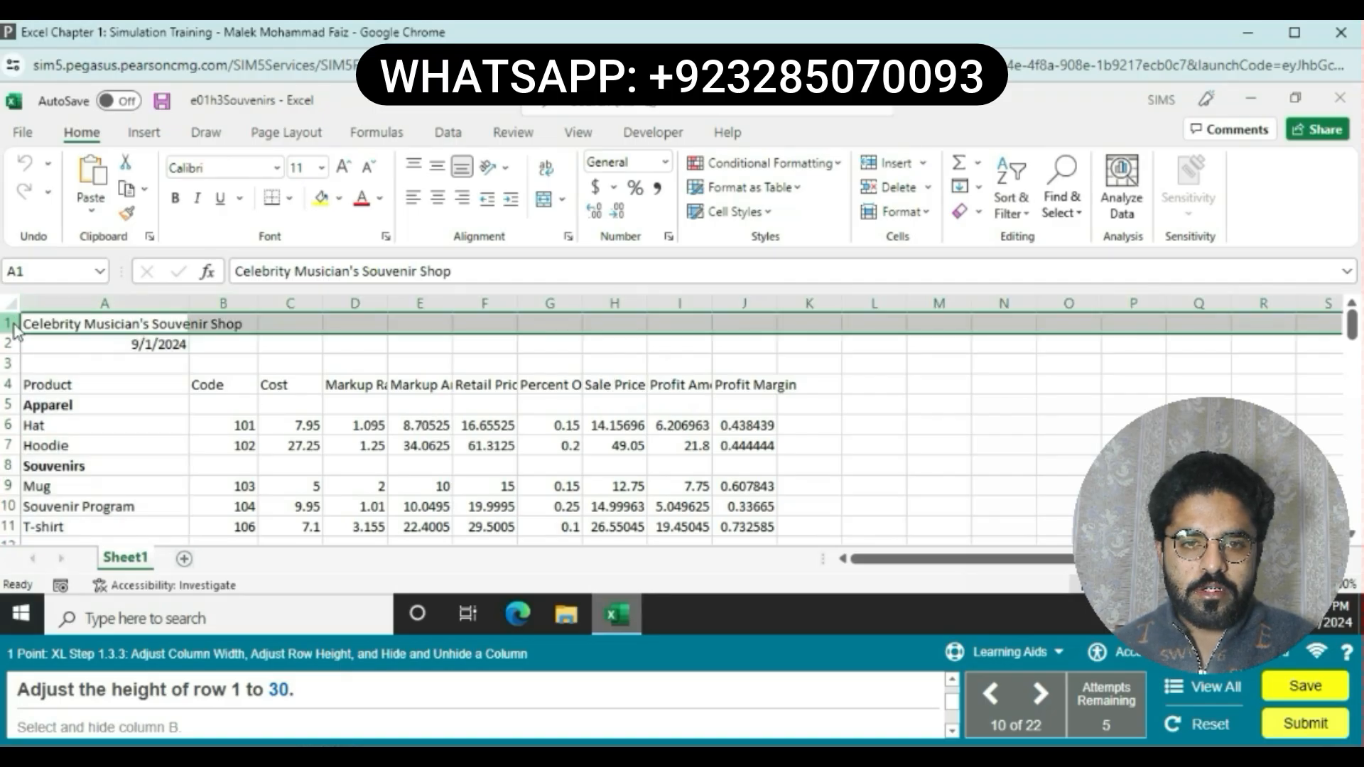
right_click(14, 328)
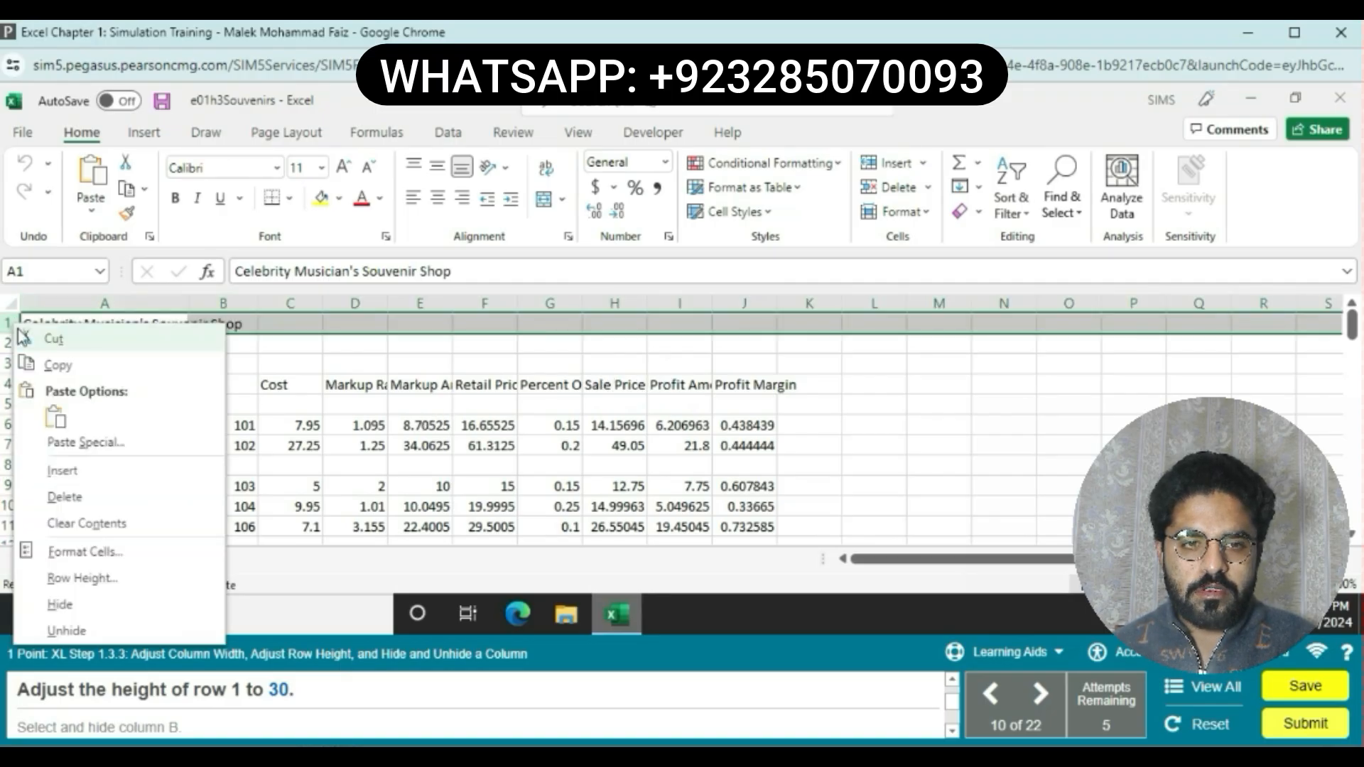
click(70, 578)
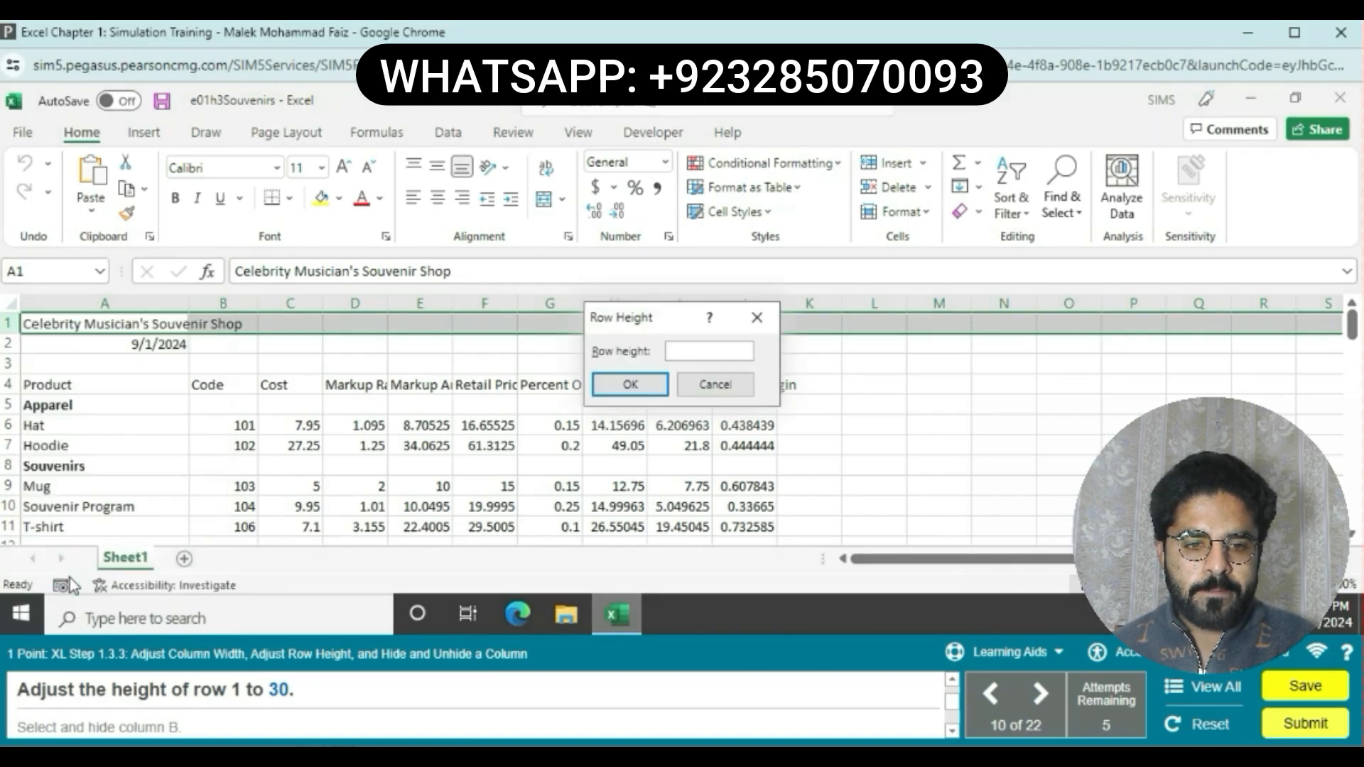
text(30)
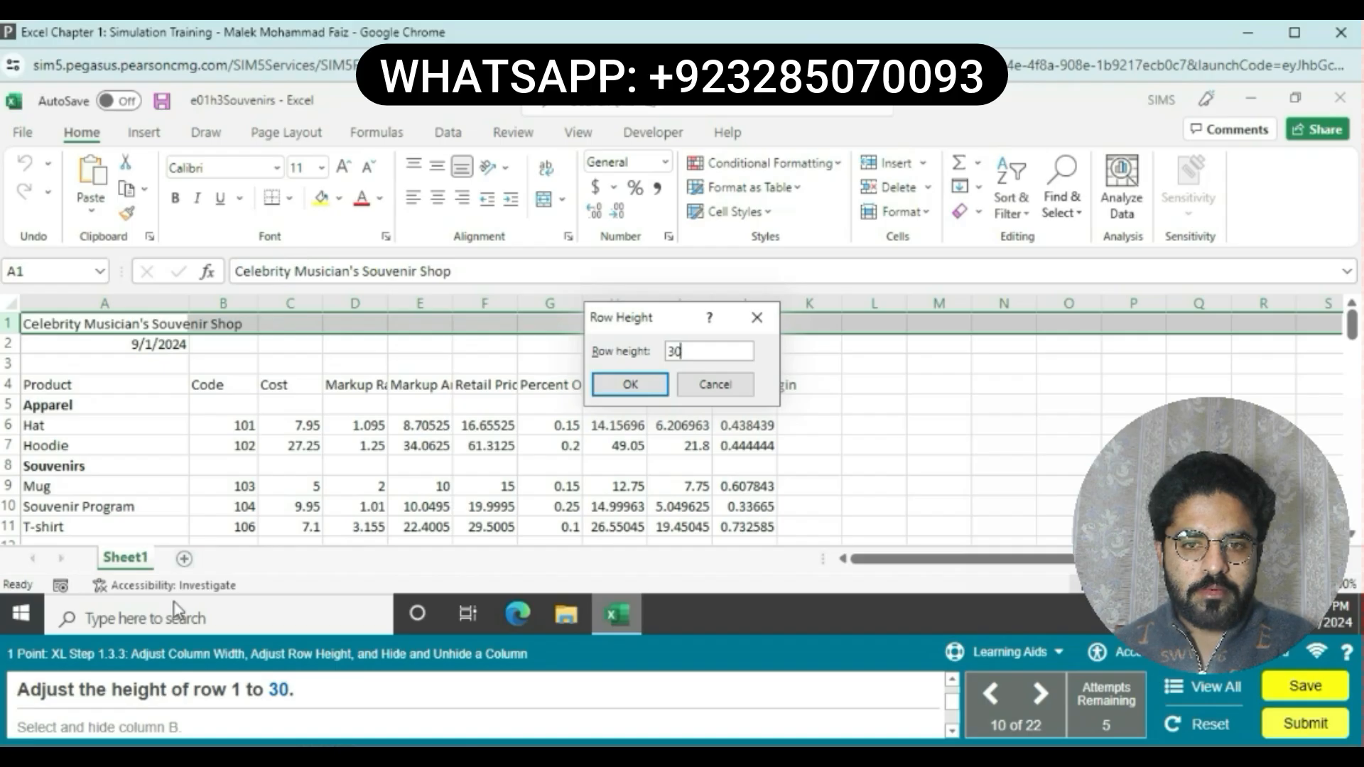
click(630, 385)
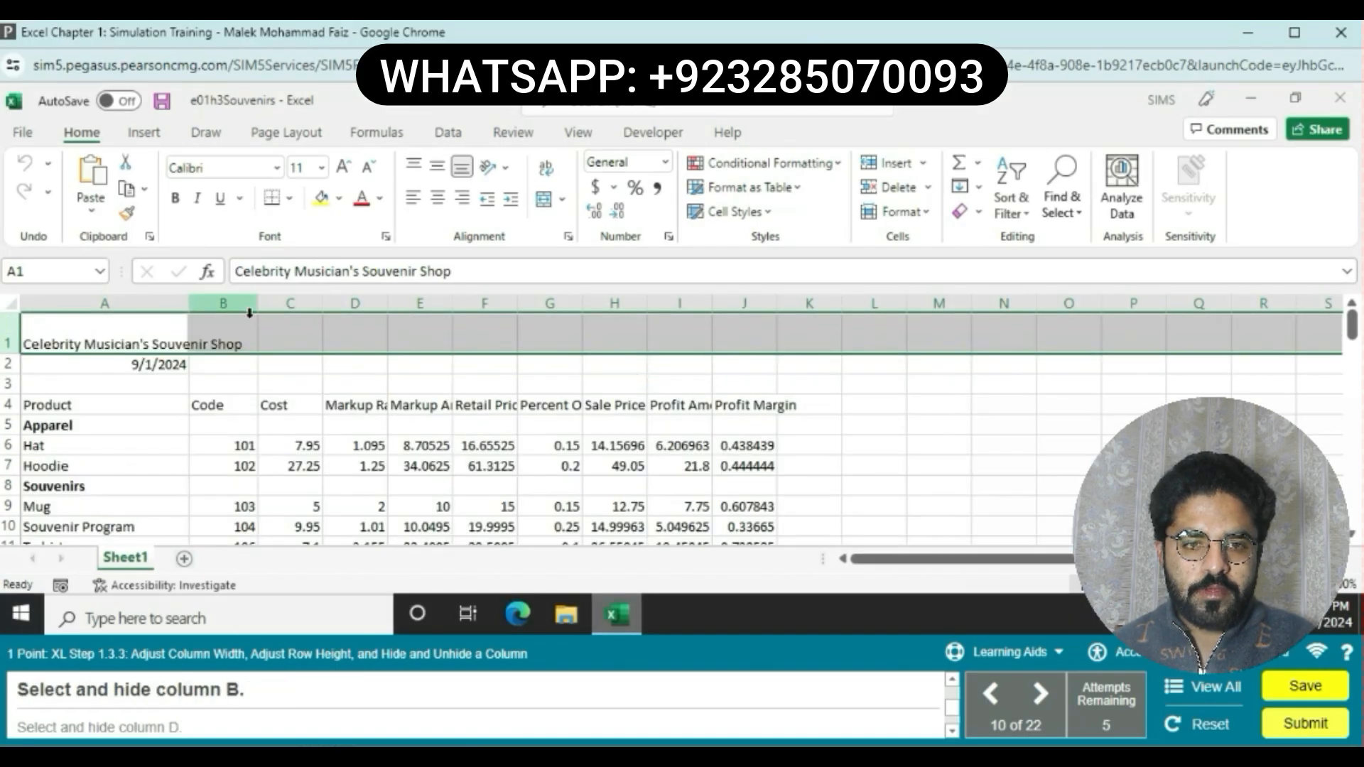
Step: Select and hide column B
click(250, 313)
right_click(237, 307)
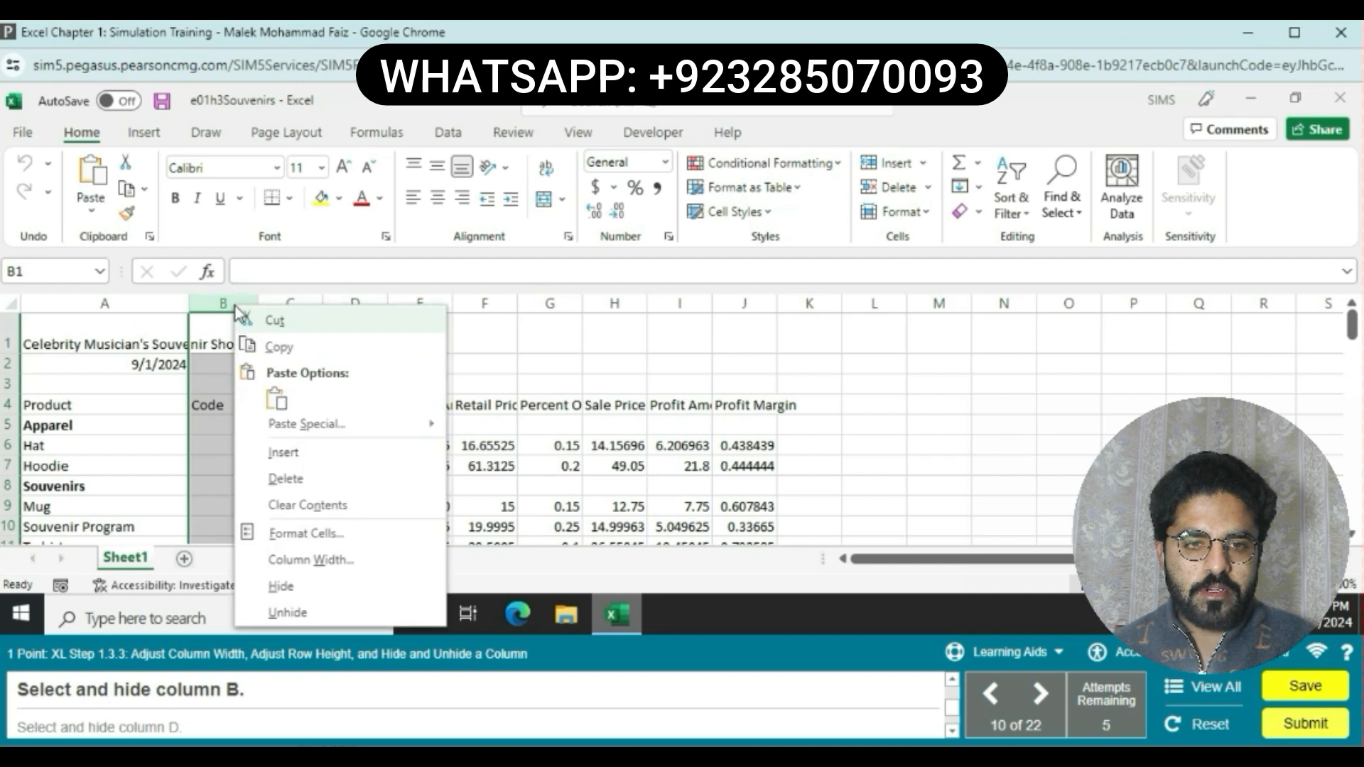
click(302, 585)
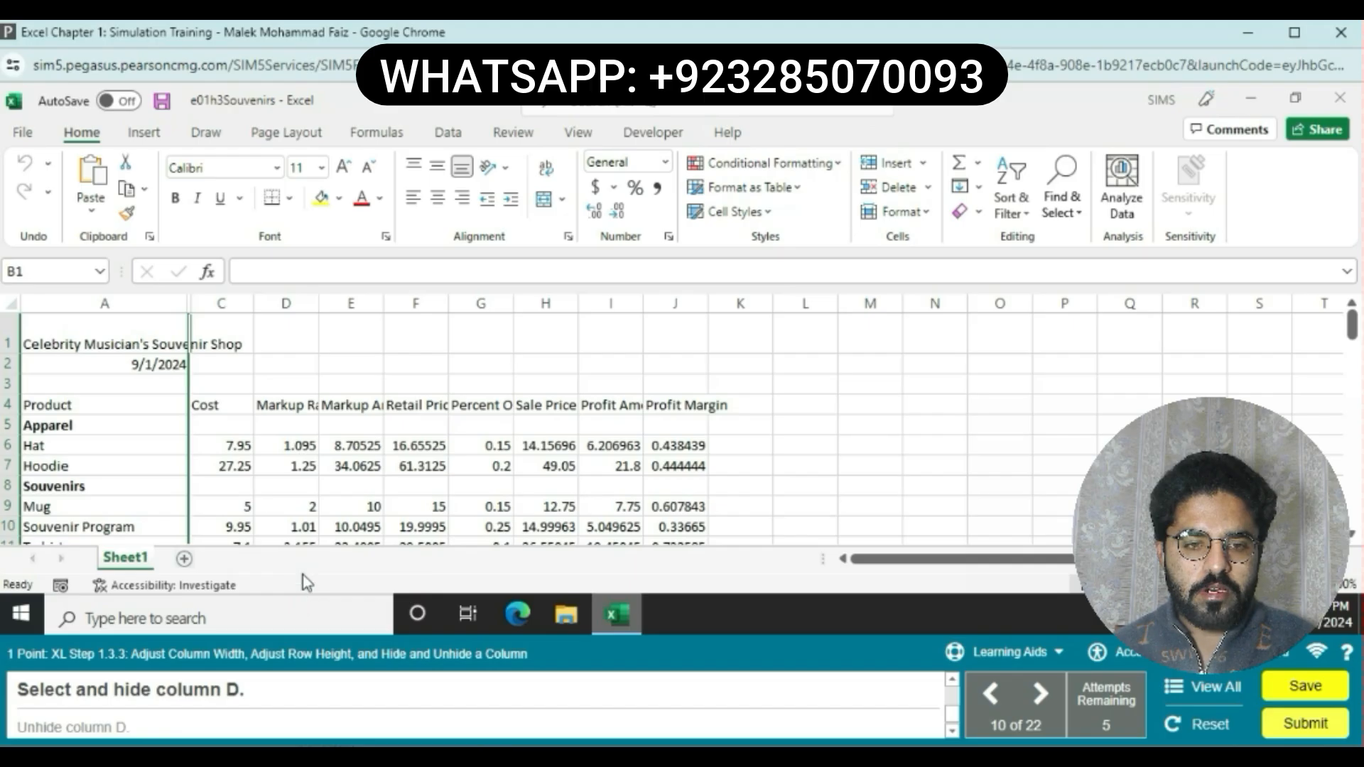
Step: Select and hide column D
click(291, 299)
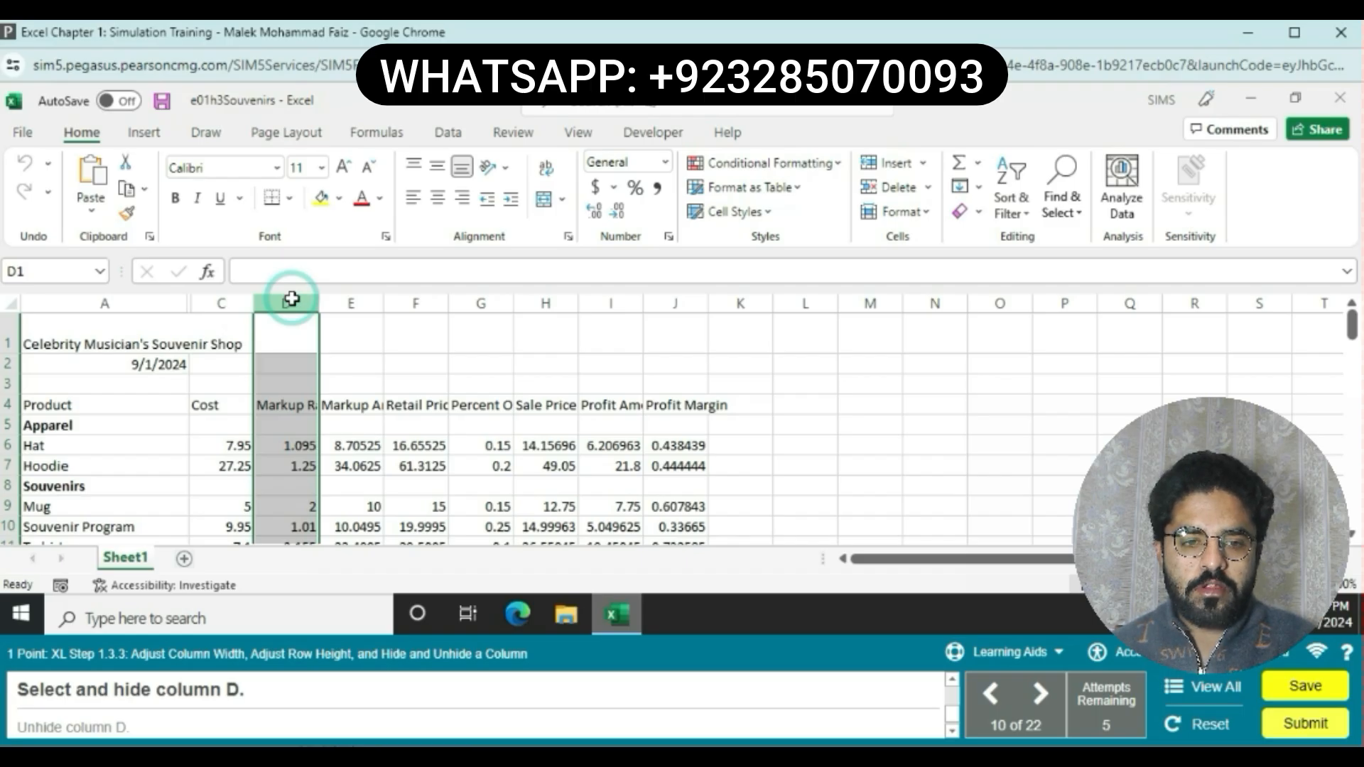
right_click(291, 299)
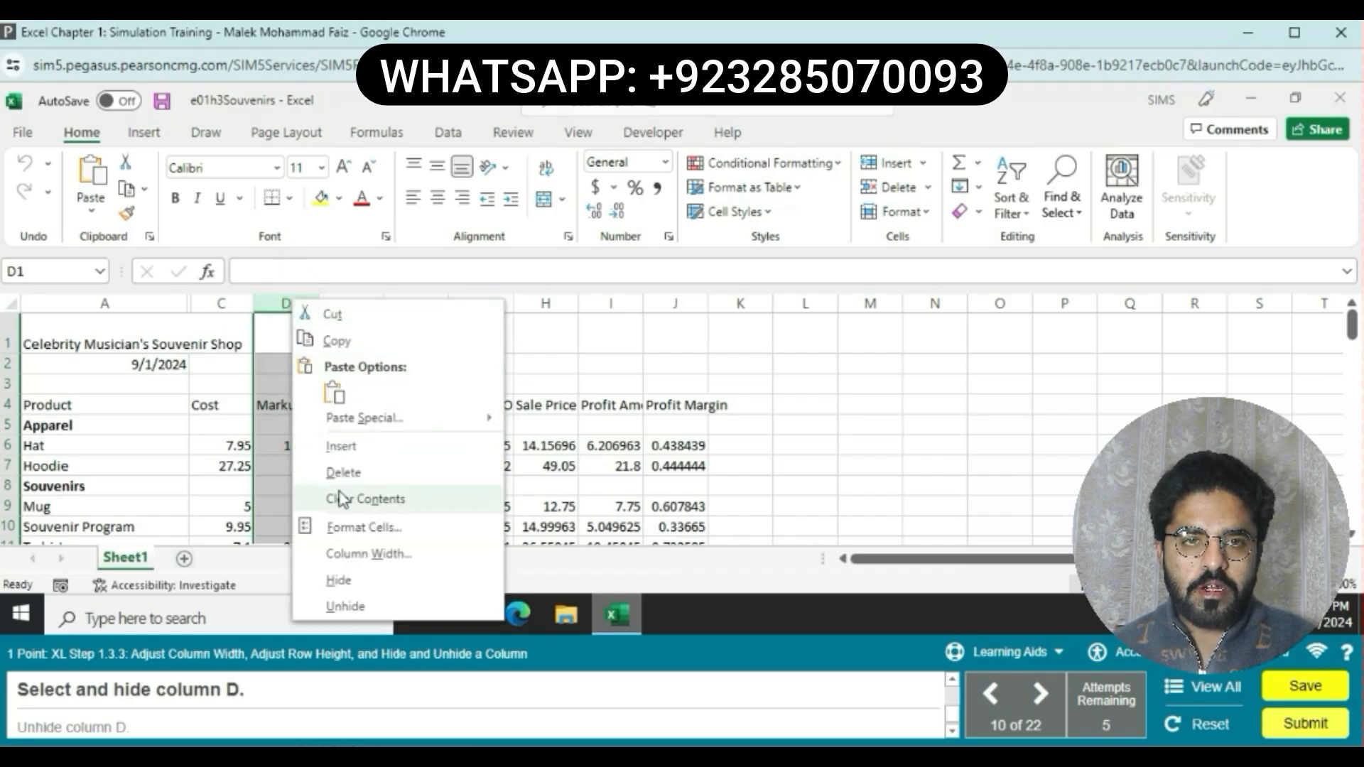
click(338, 580)
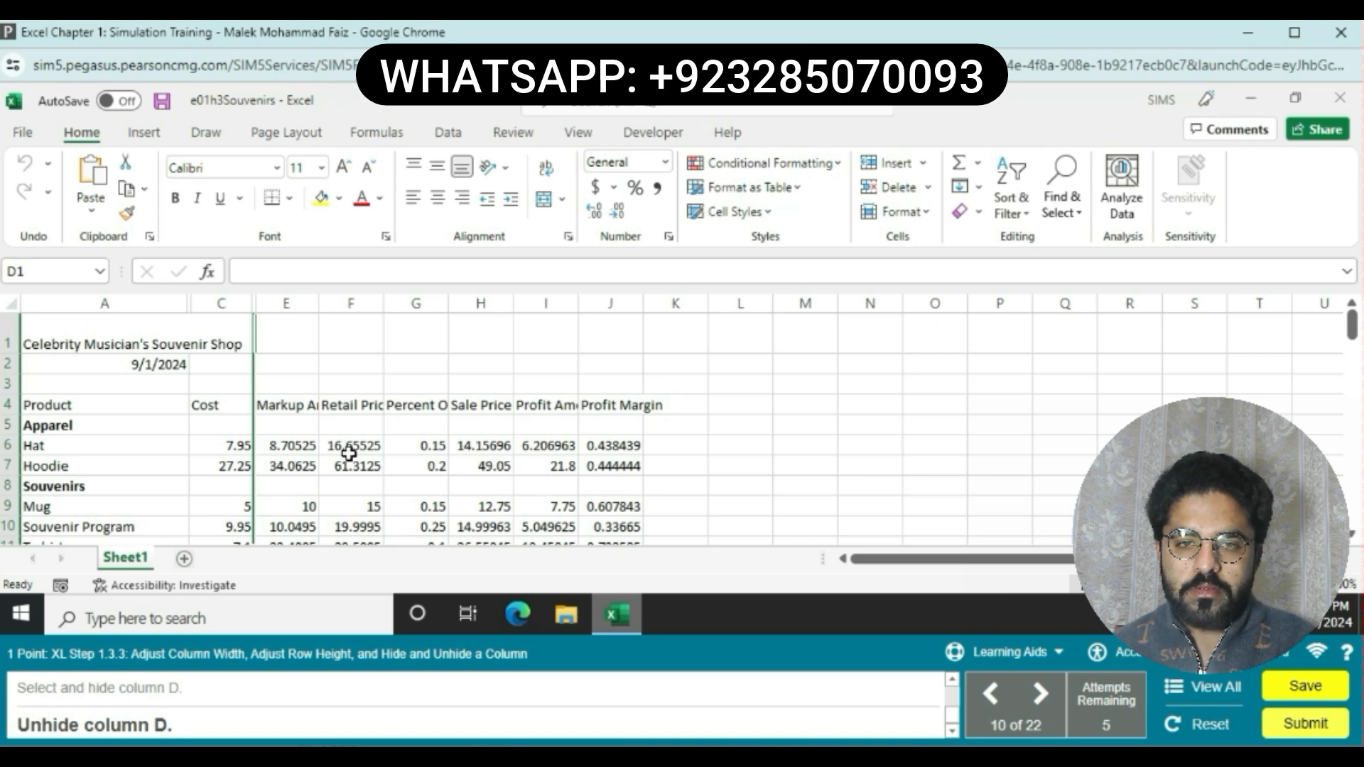
Step: Select columns C through E and unhide column D
drag(216, 303, 312, 303)
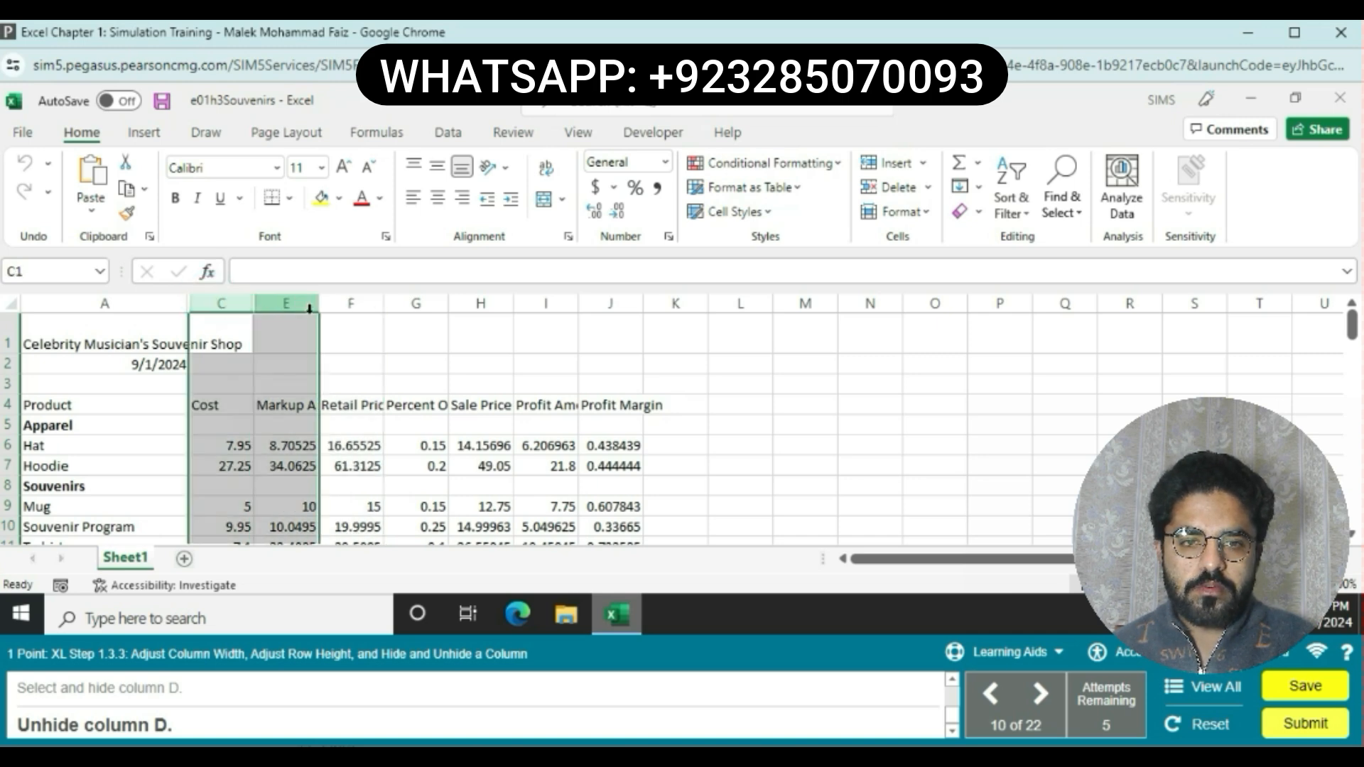
right_click(304, 307)
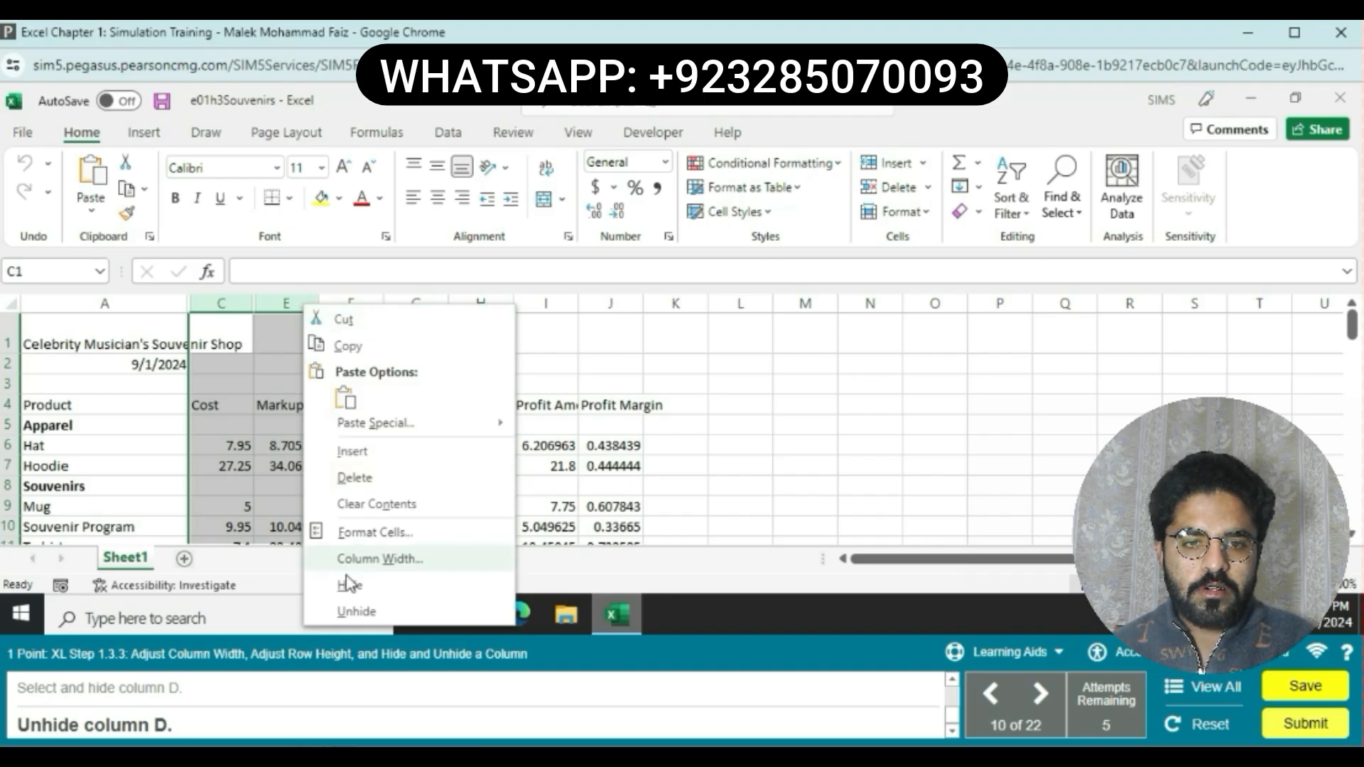
click(352, 611)
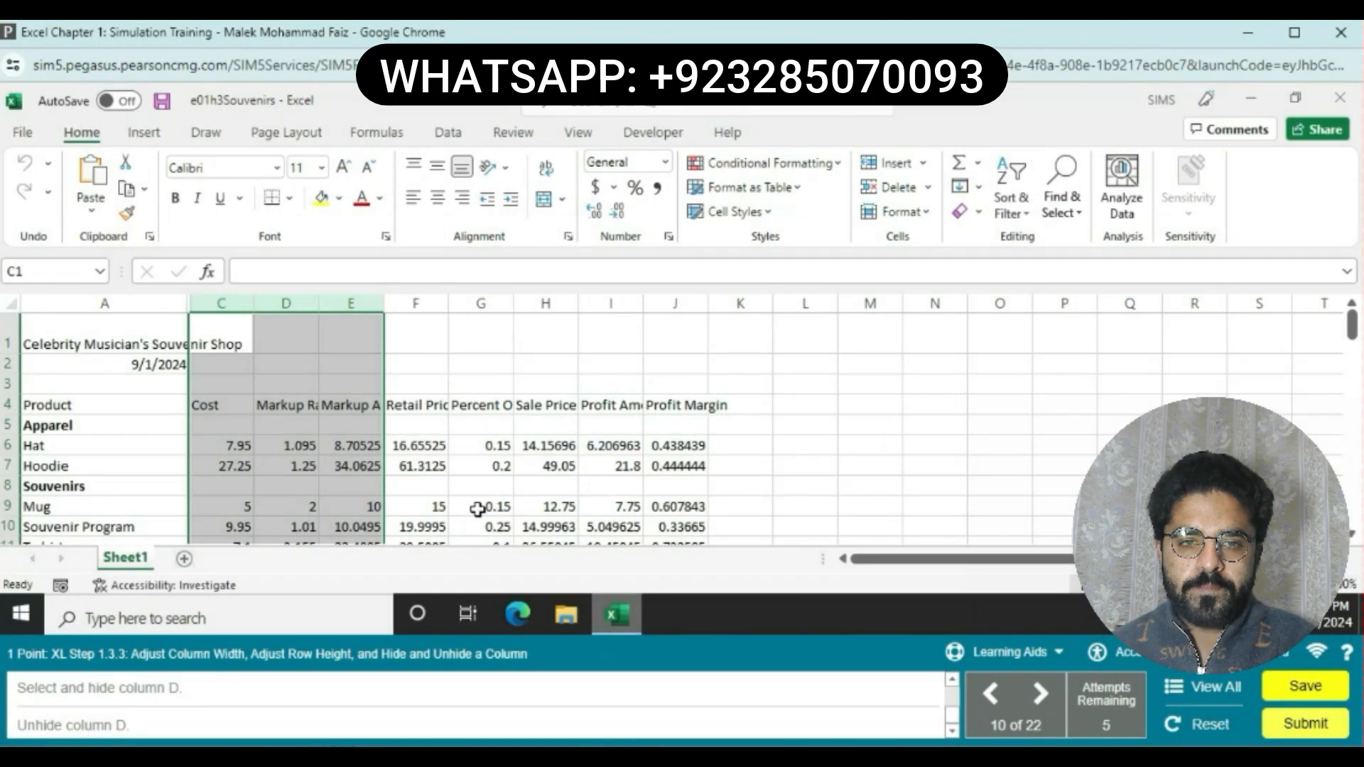
click(477, 509)
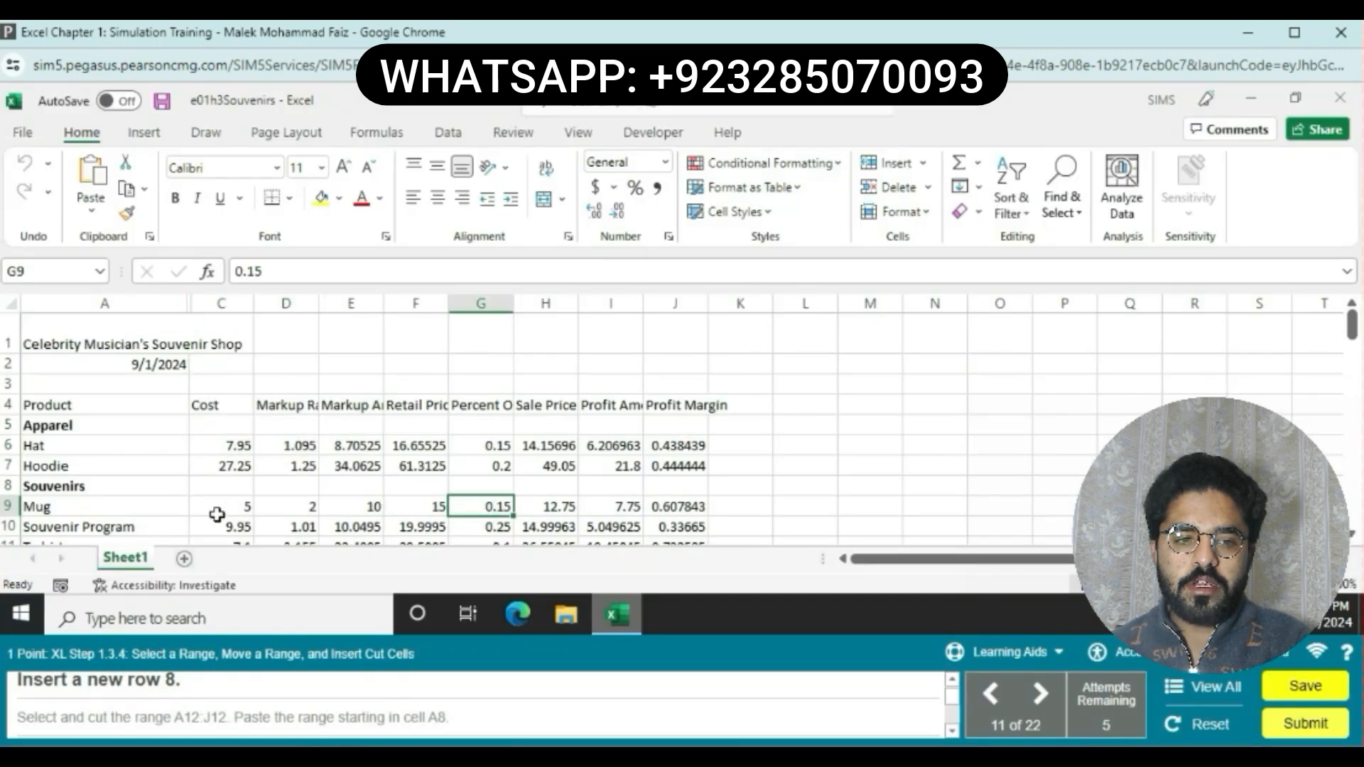
Step: Insert a new blank row as row 8, above the Souvenirs row
click(10, 489)
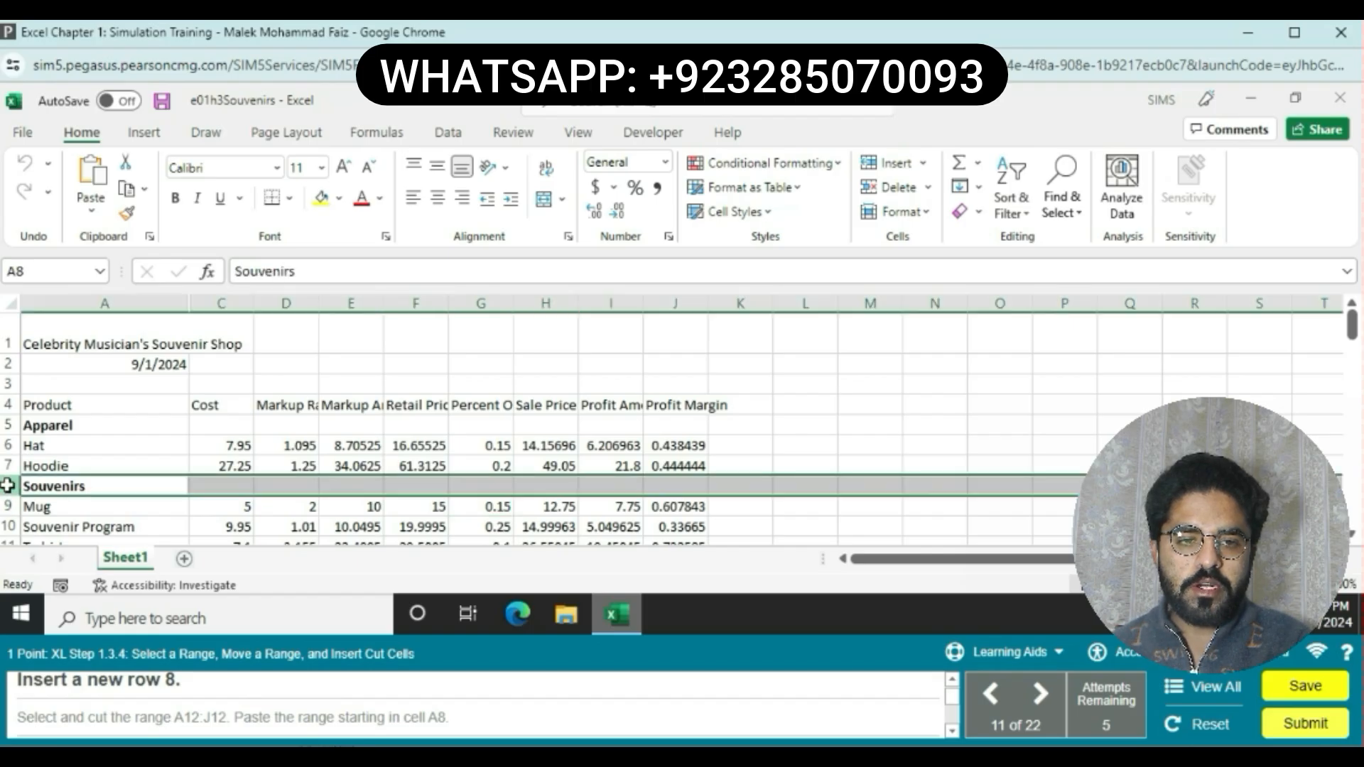
right_click(11, 489)
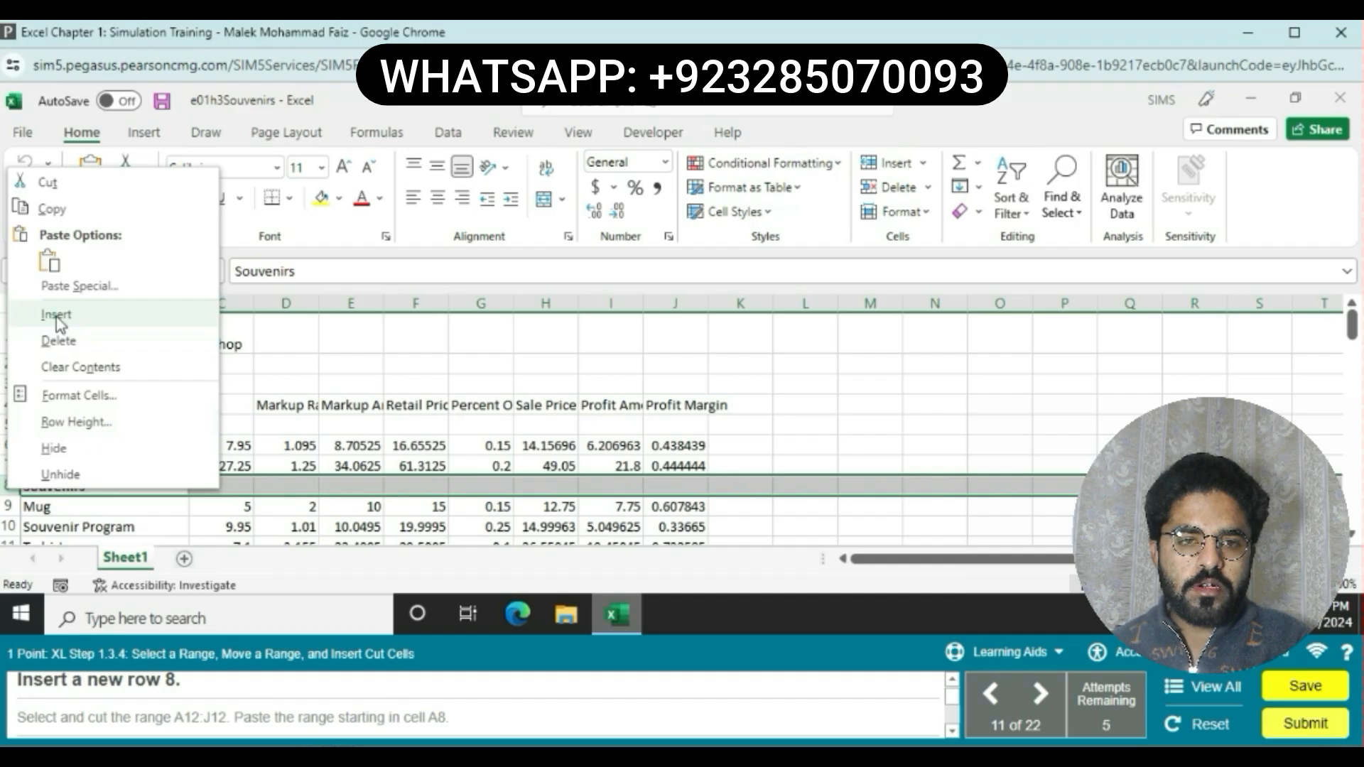
click(57, 315)
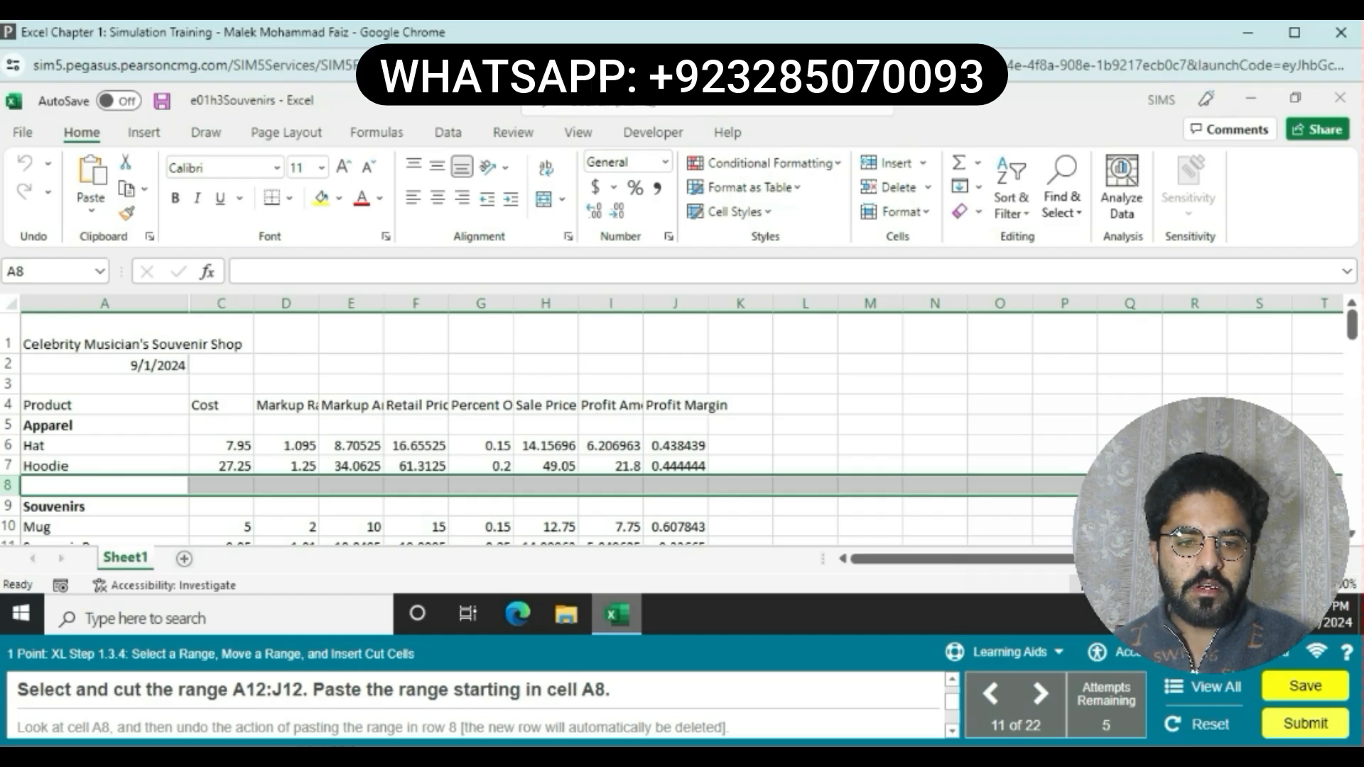
Step: Cut the T-shirt range A12:J12 and paste it starting in cell A8
click(1351, 533)
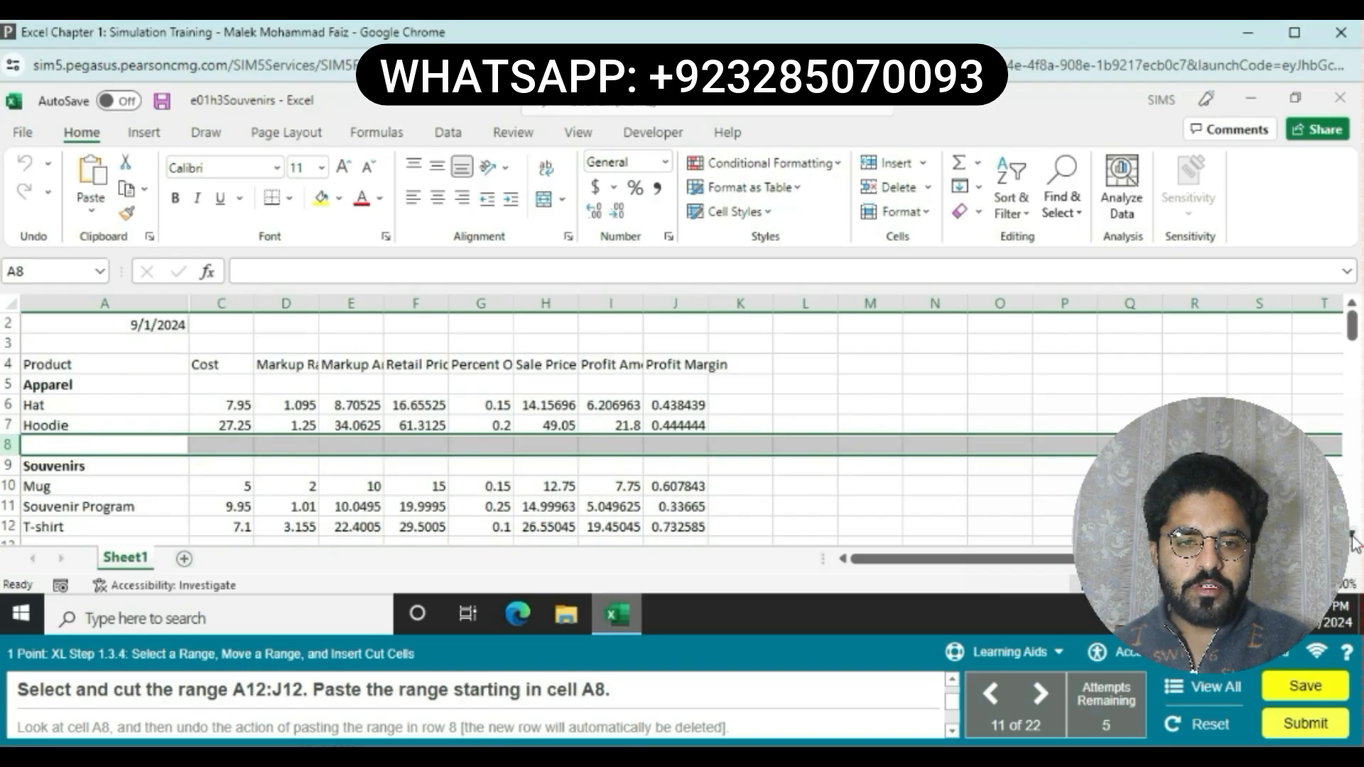
click(1351, 532)
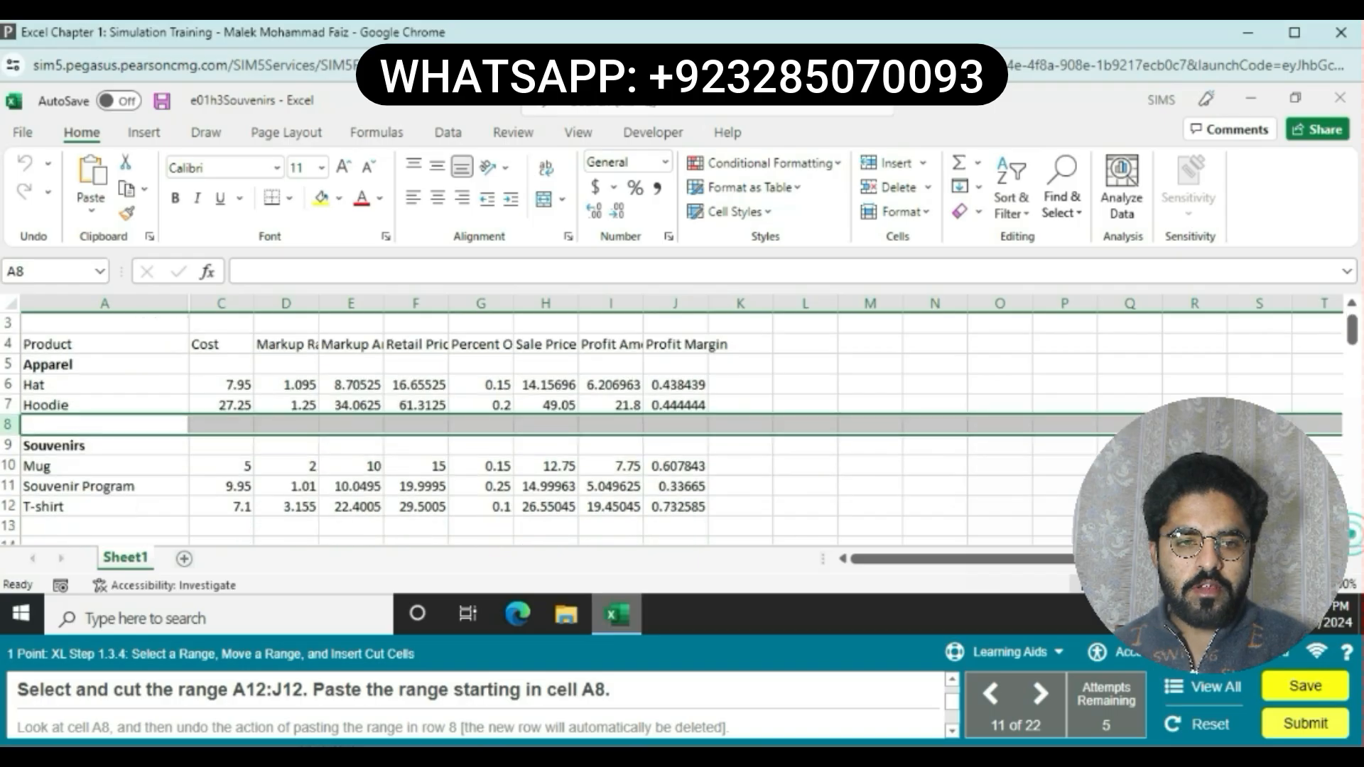
click(90, 506)
drag(91, 505, 676, 503)
key(ctrl+c)
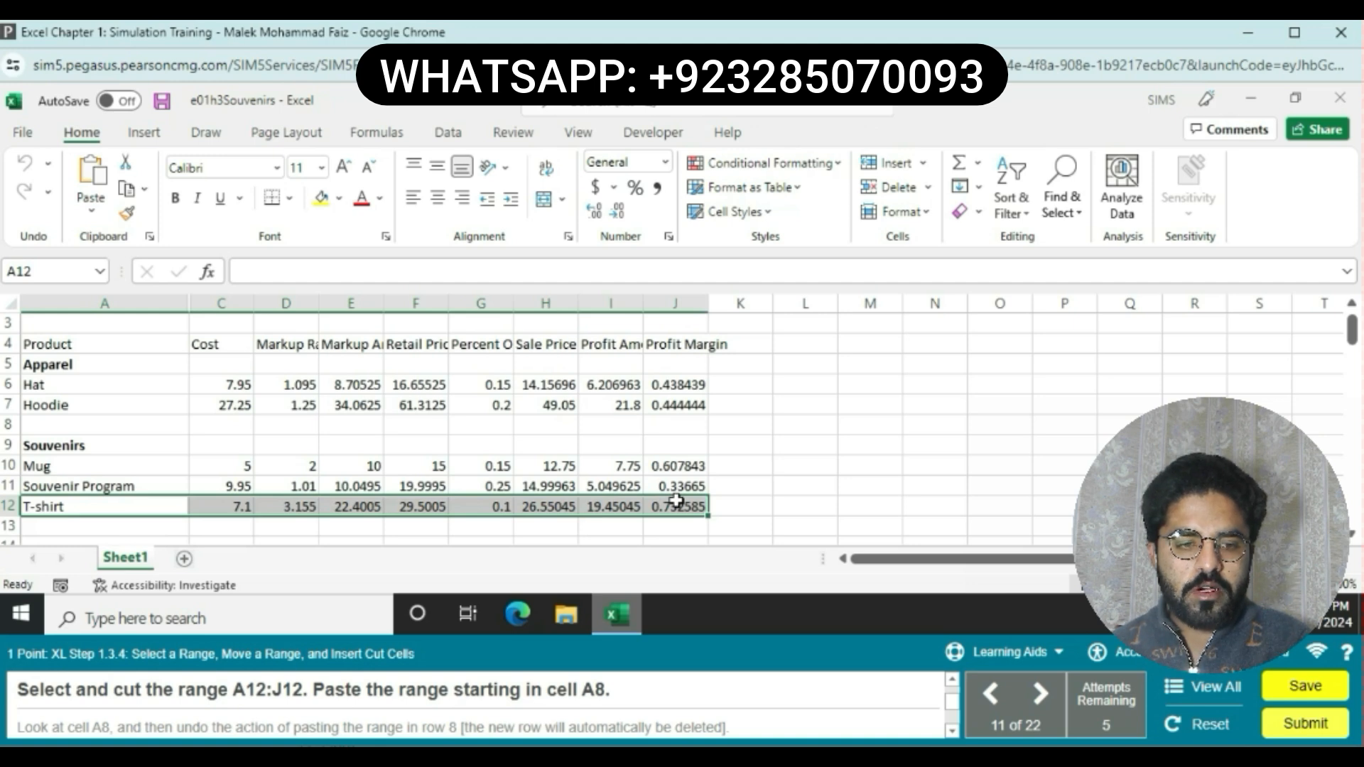
drag(676, 503, 676, 503)
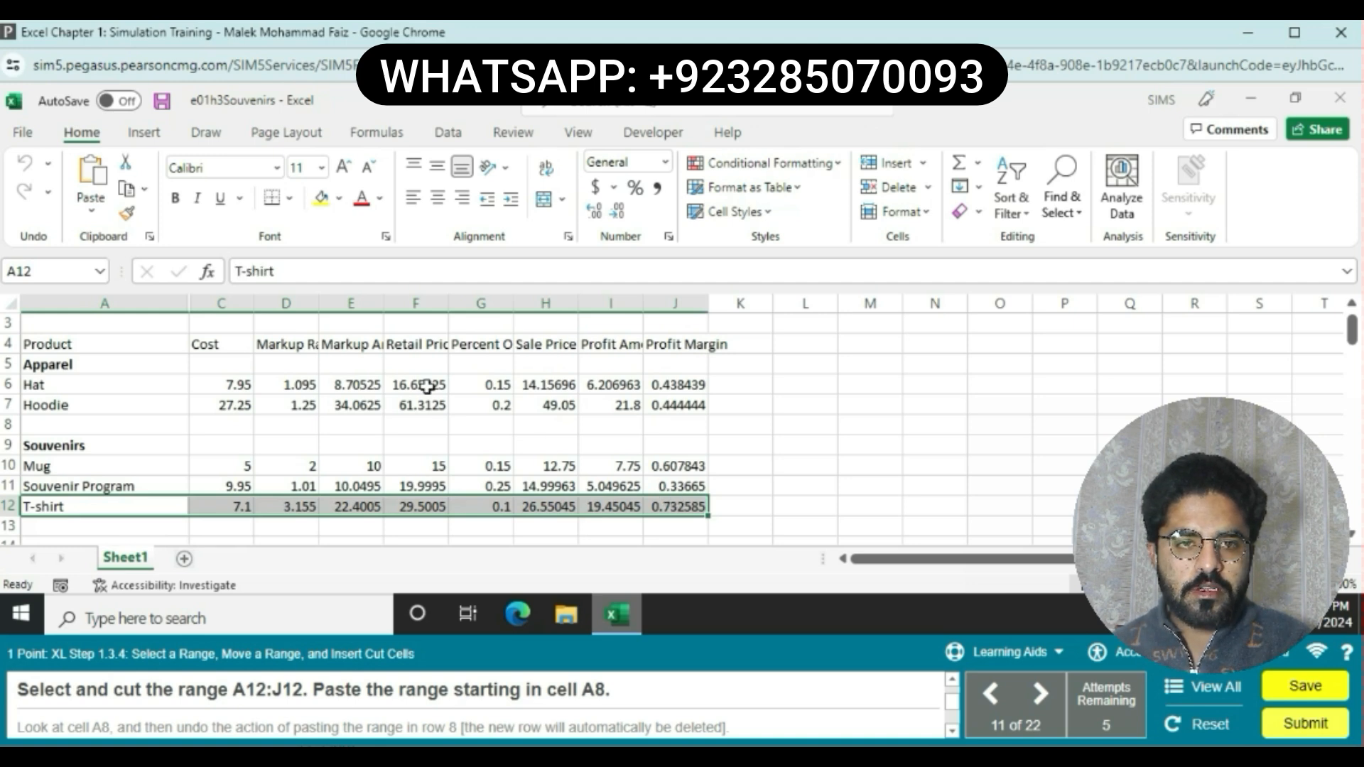
click(129, 164)
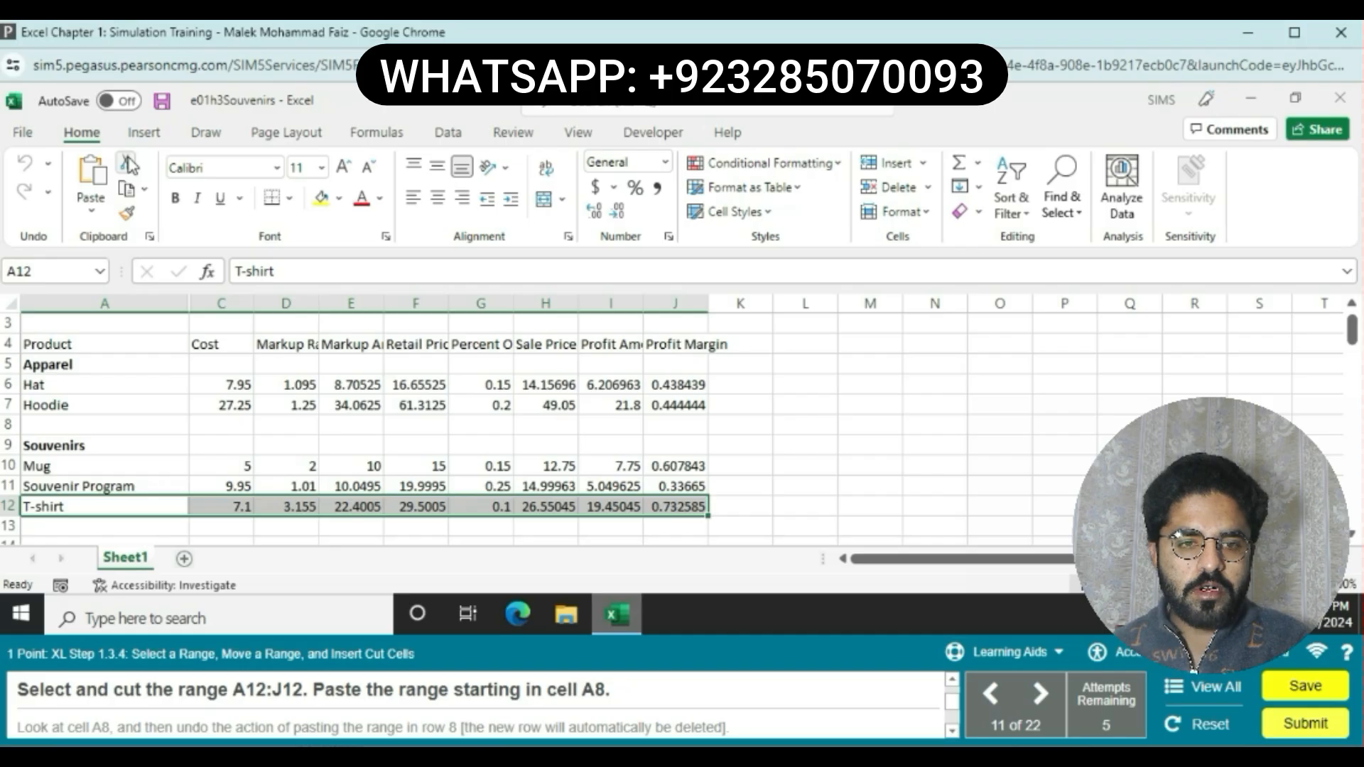
click(129, 164)
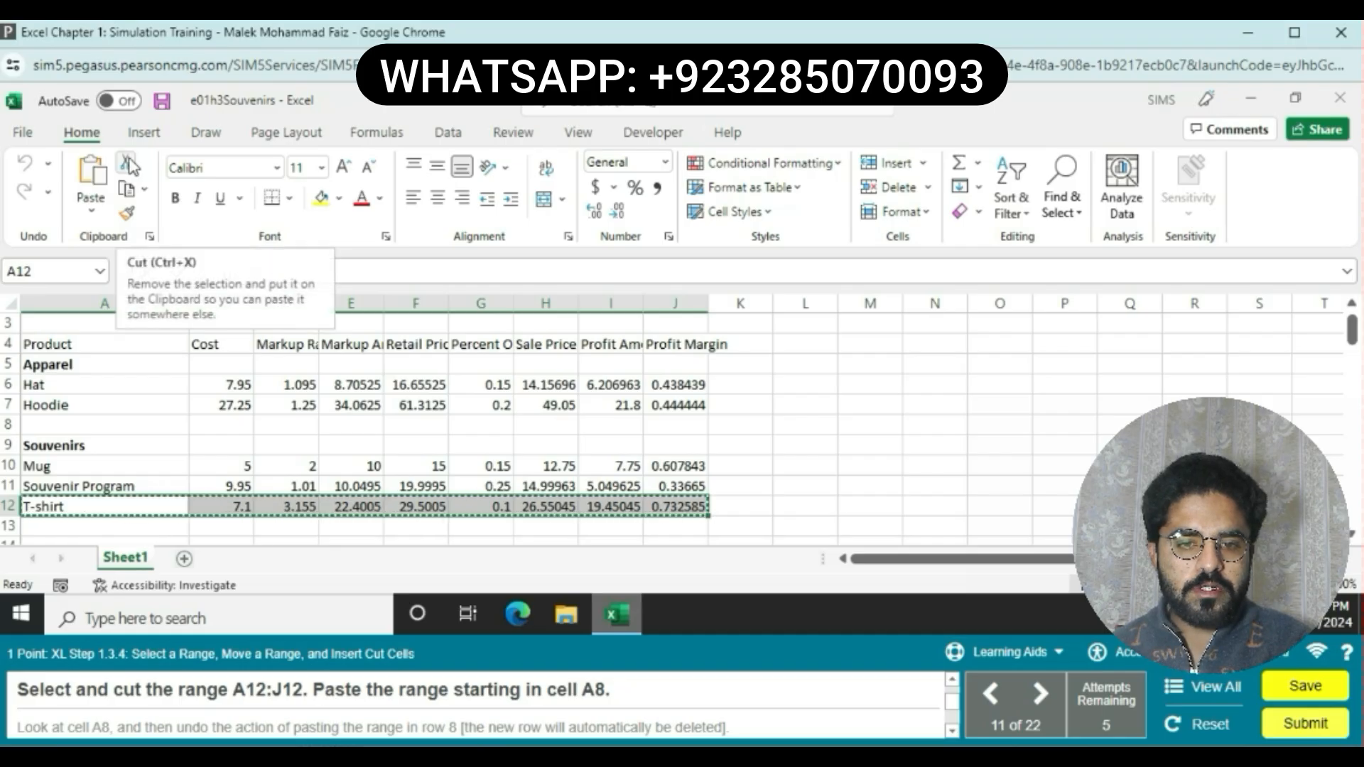
click(109, 423)
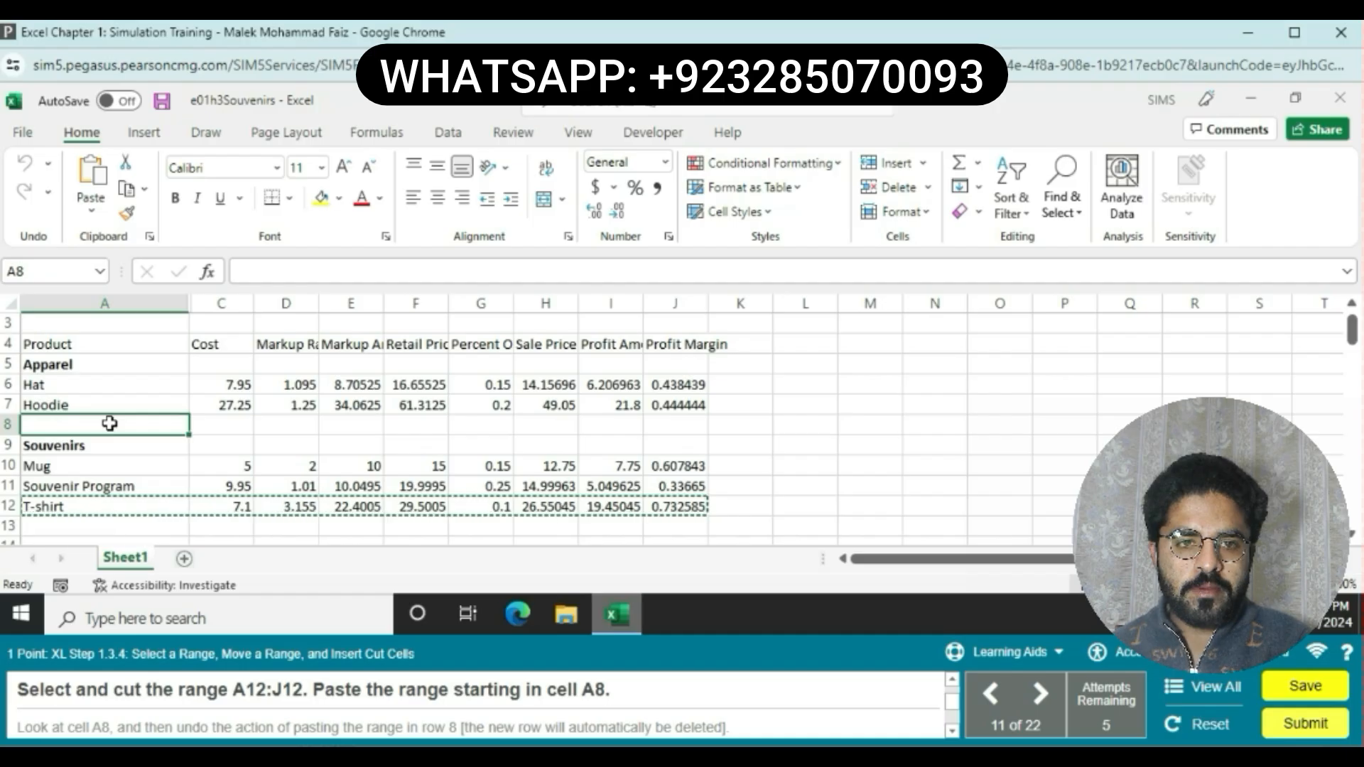
key(ctrl+v)
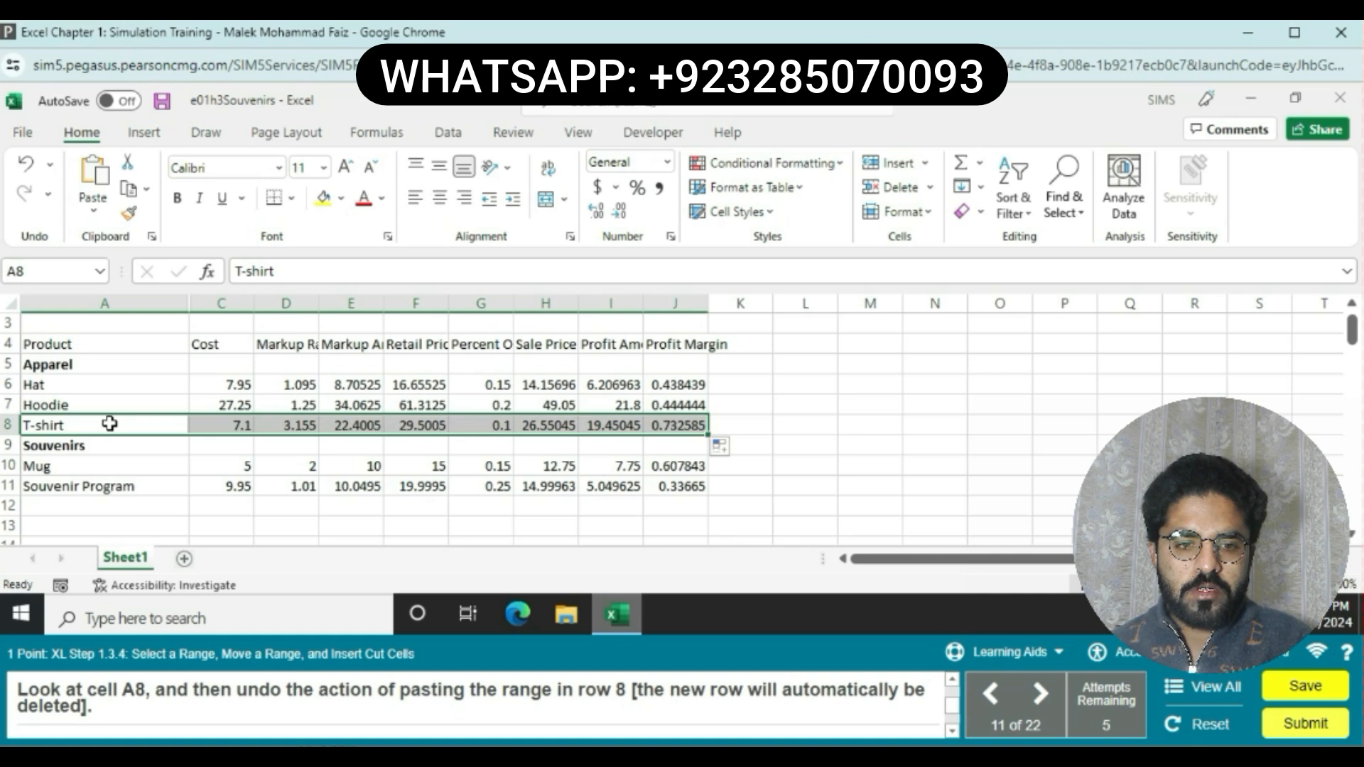
Step: Undo the paste of the T-shirt range into row 8, removing the inserted row
click(109, 424)
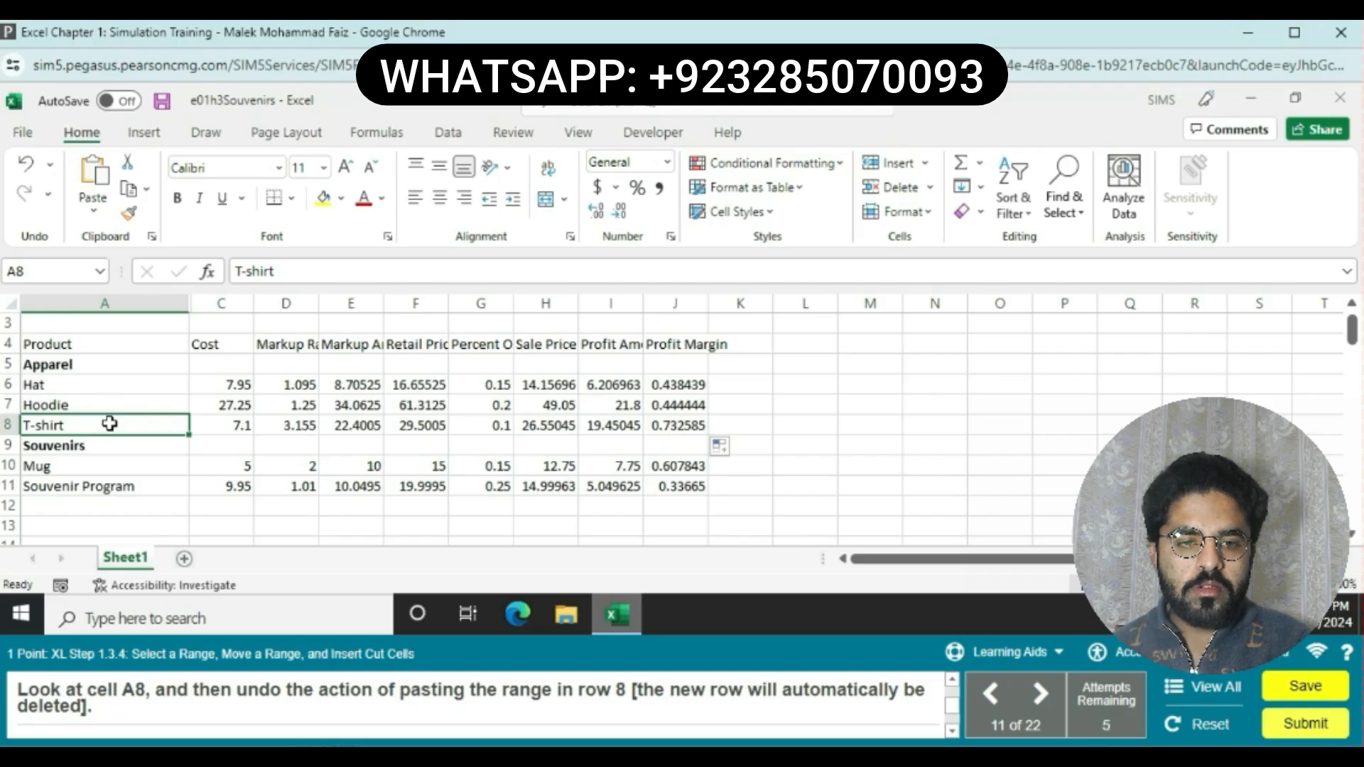
right_click(31, 199)
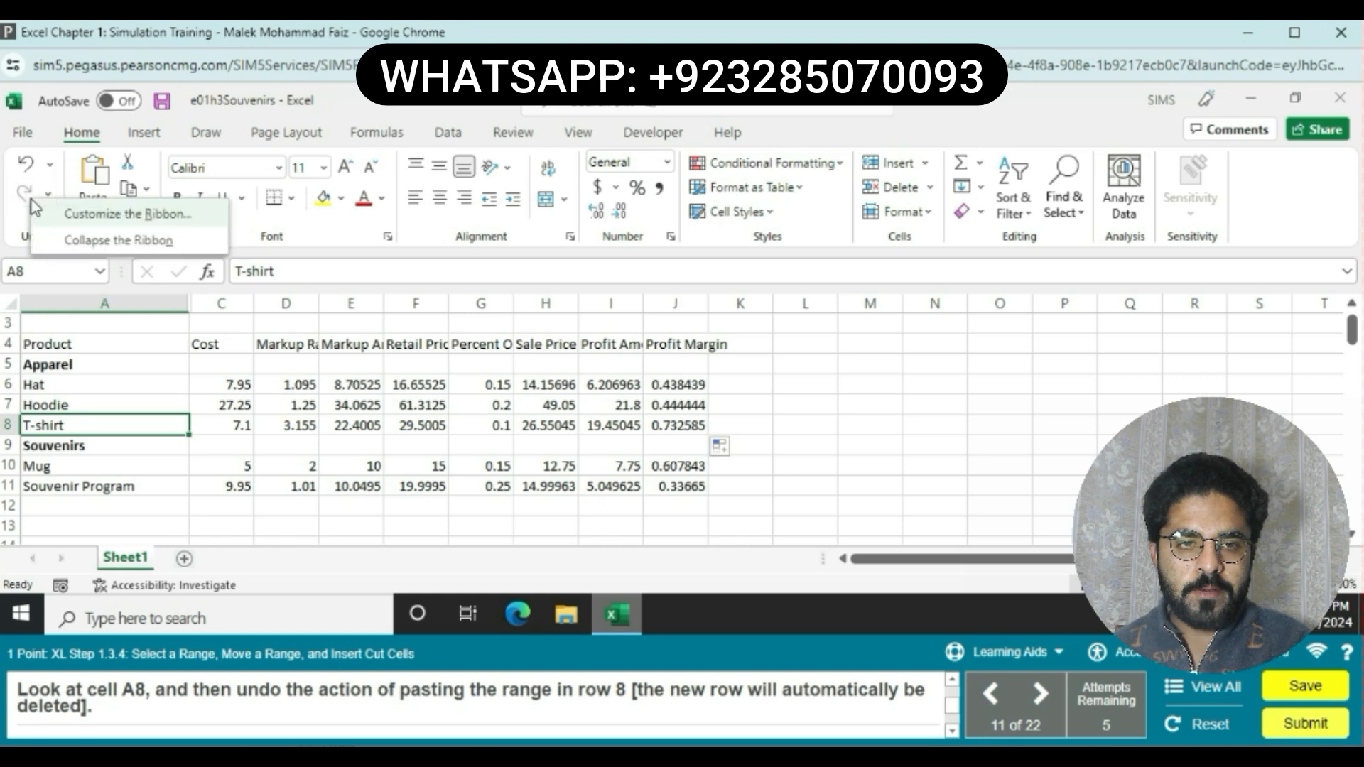
click(27, 202)
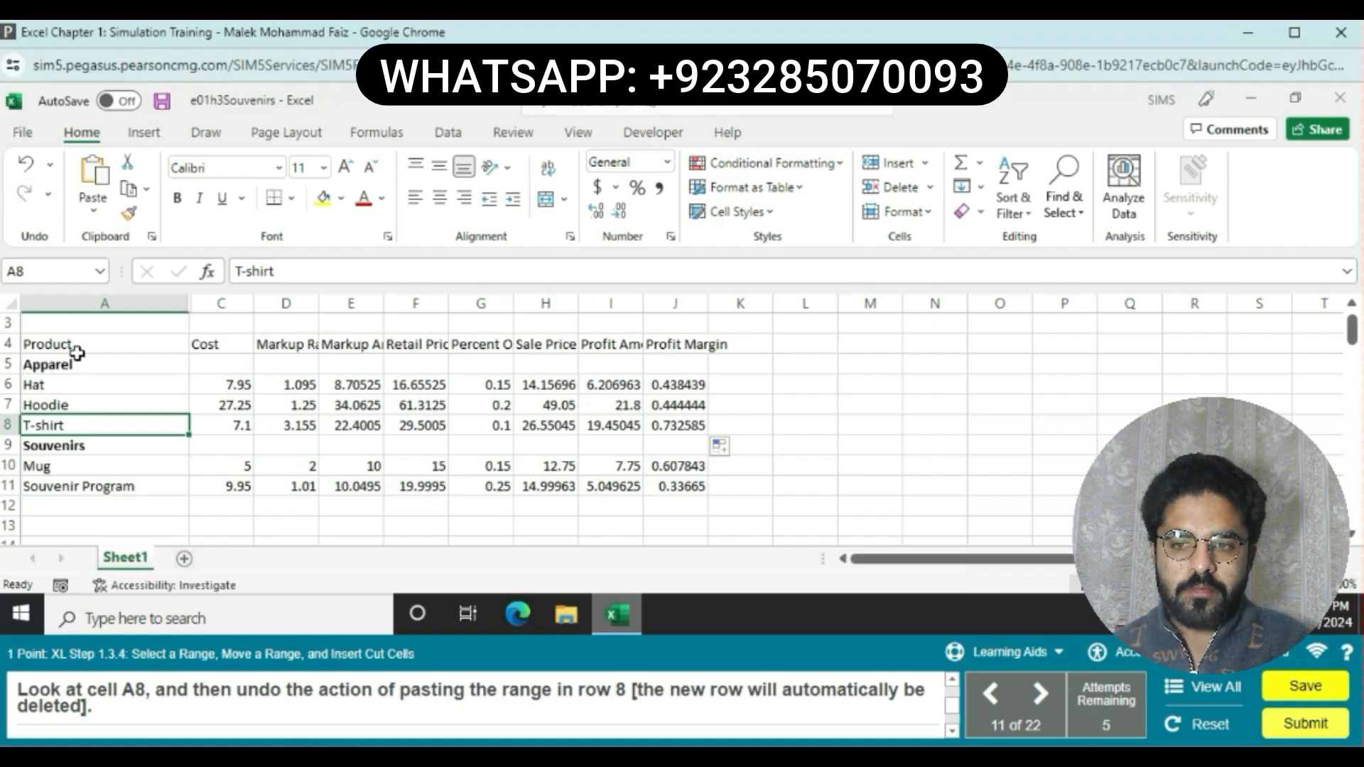
click(28, 165)
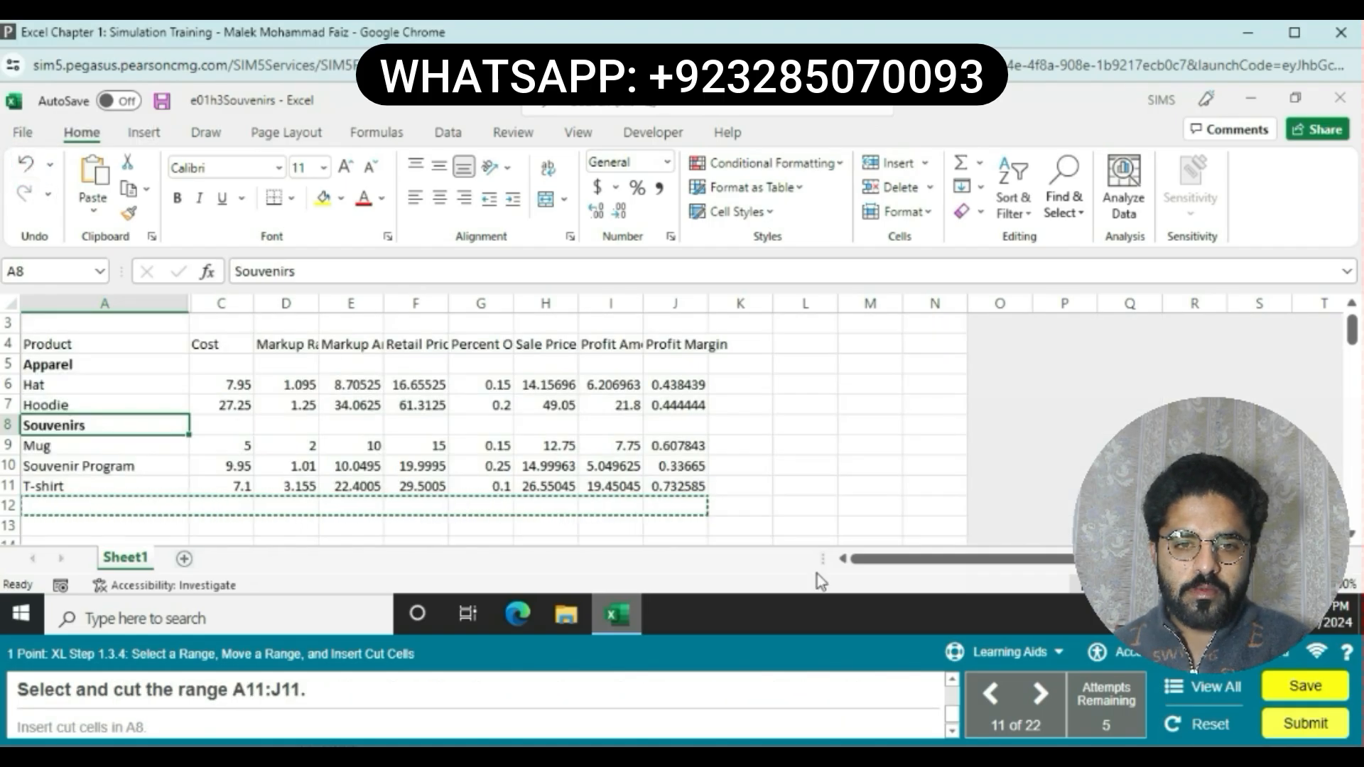
Step: Cut the T-shirt range A11:J11 and insert the cut cells at cell A8
click(796, 506)
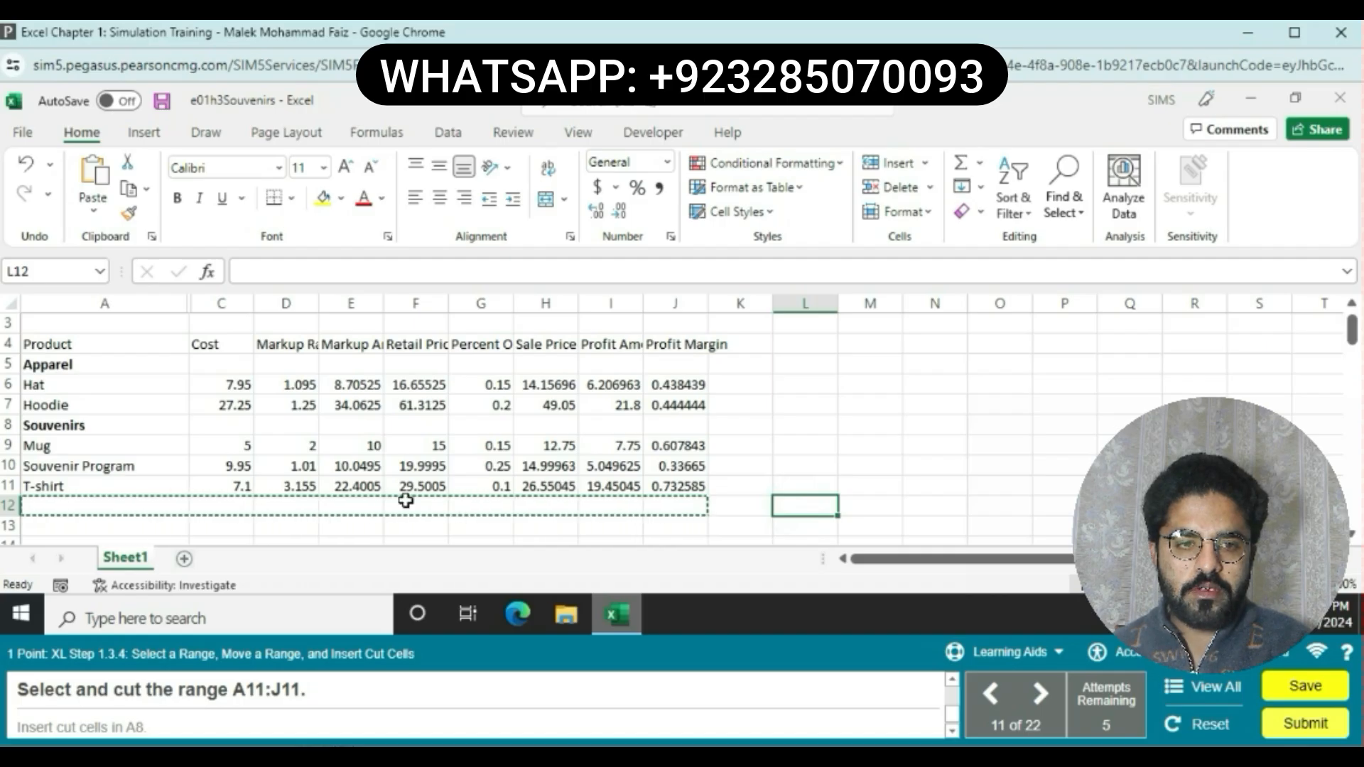
drag(87, 485, 652, 488)
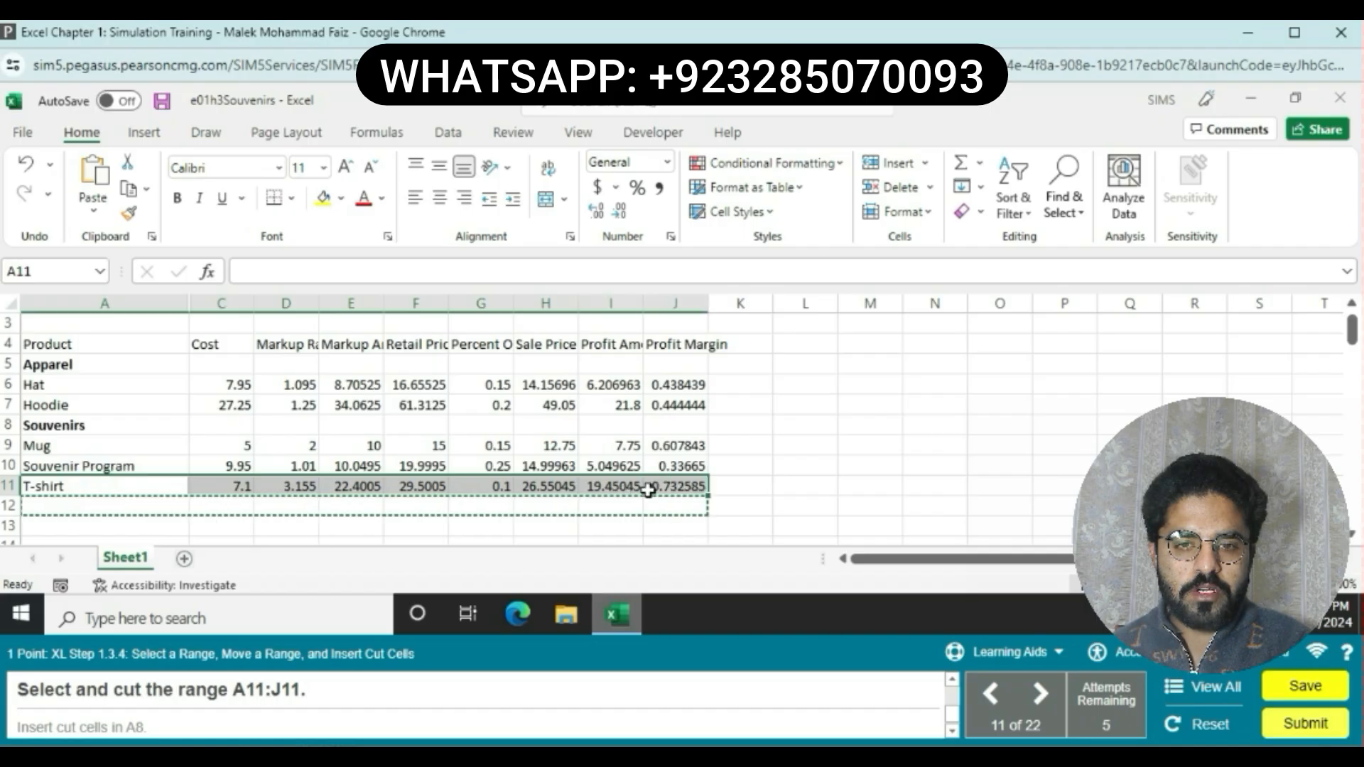
click(128, 164)
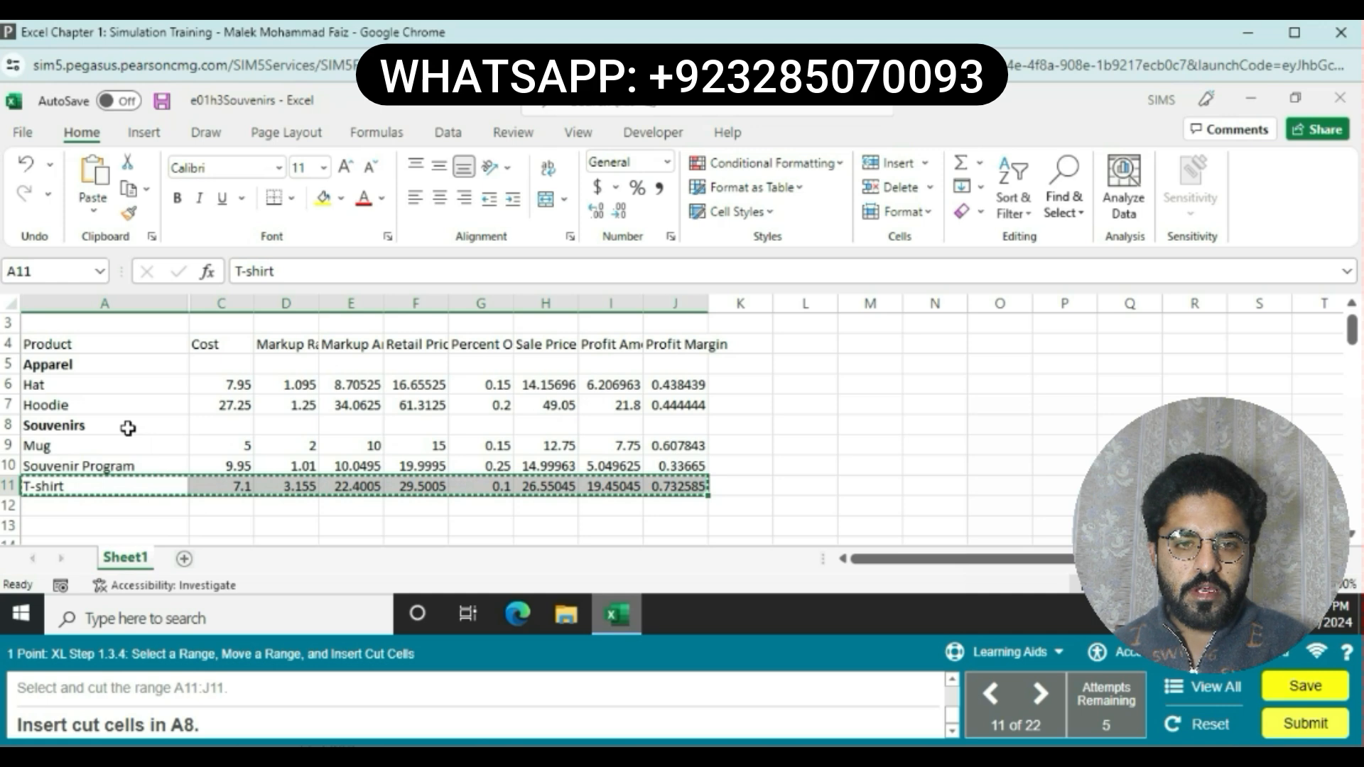
click(127, 427)
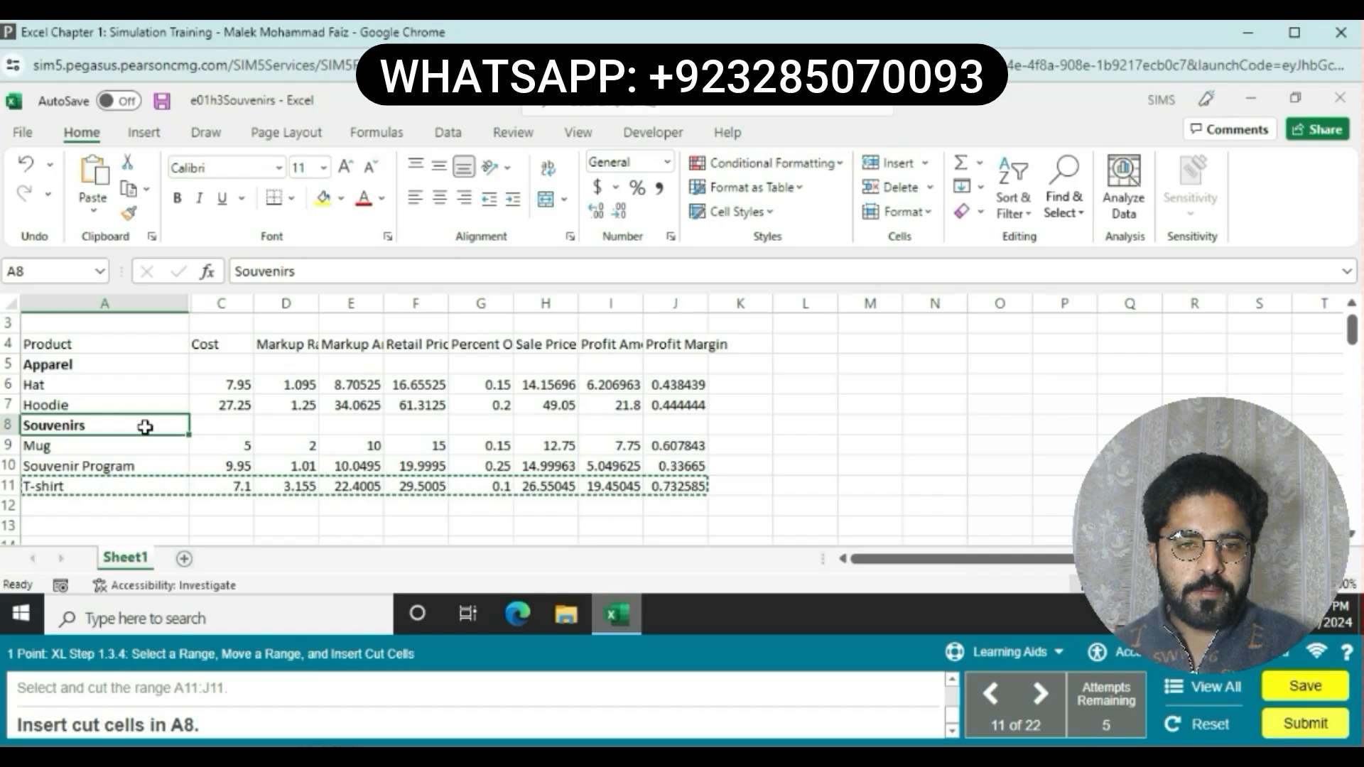
right_click(145, 427)
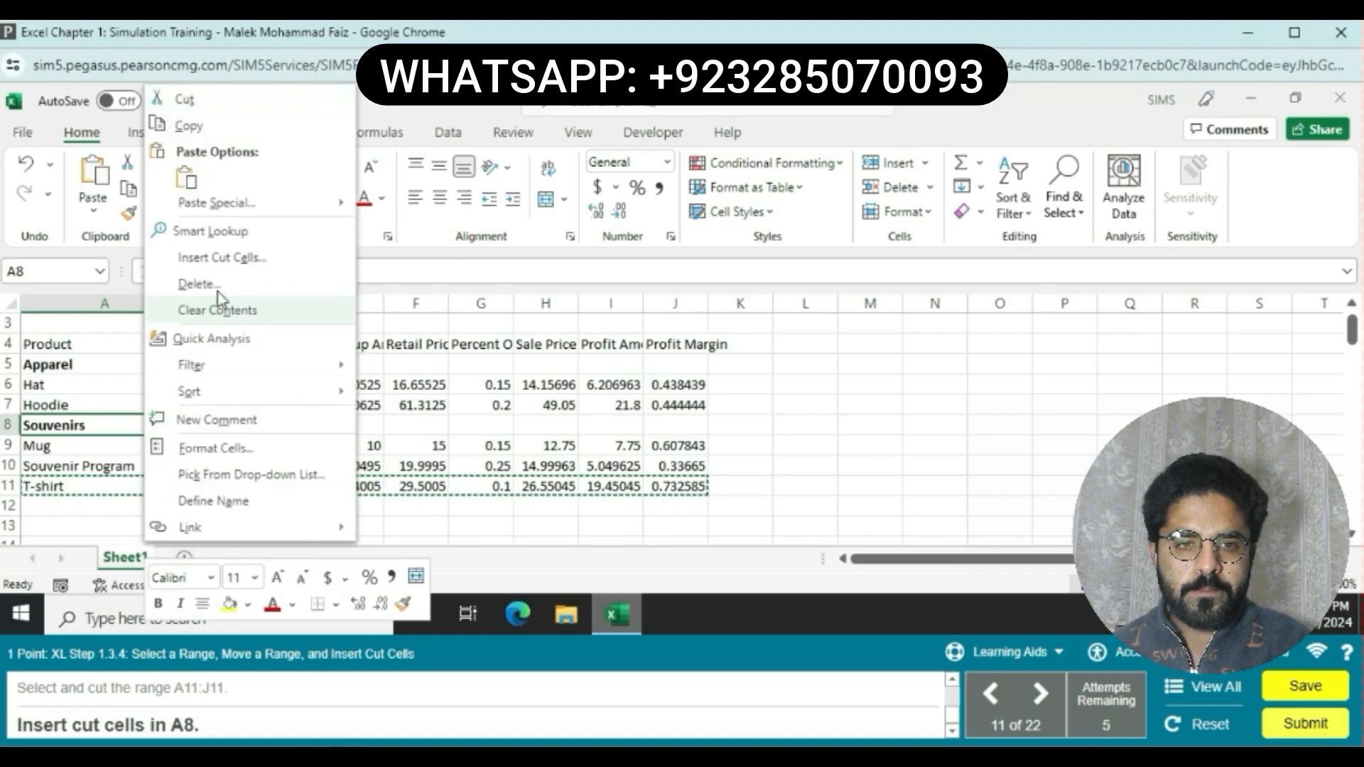
click(222, 260)
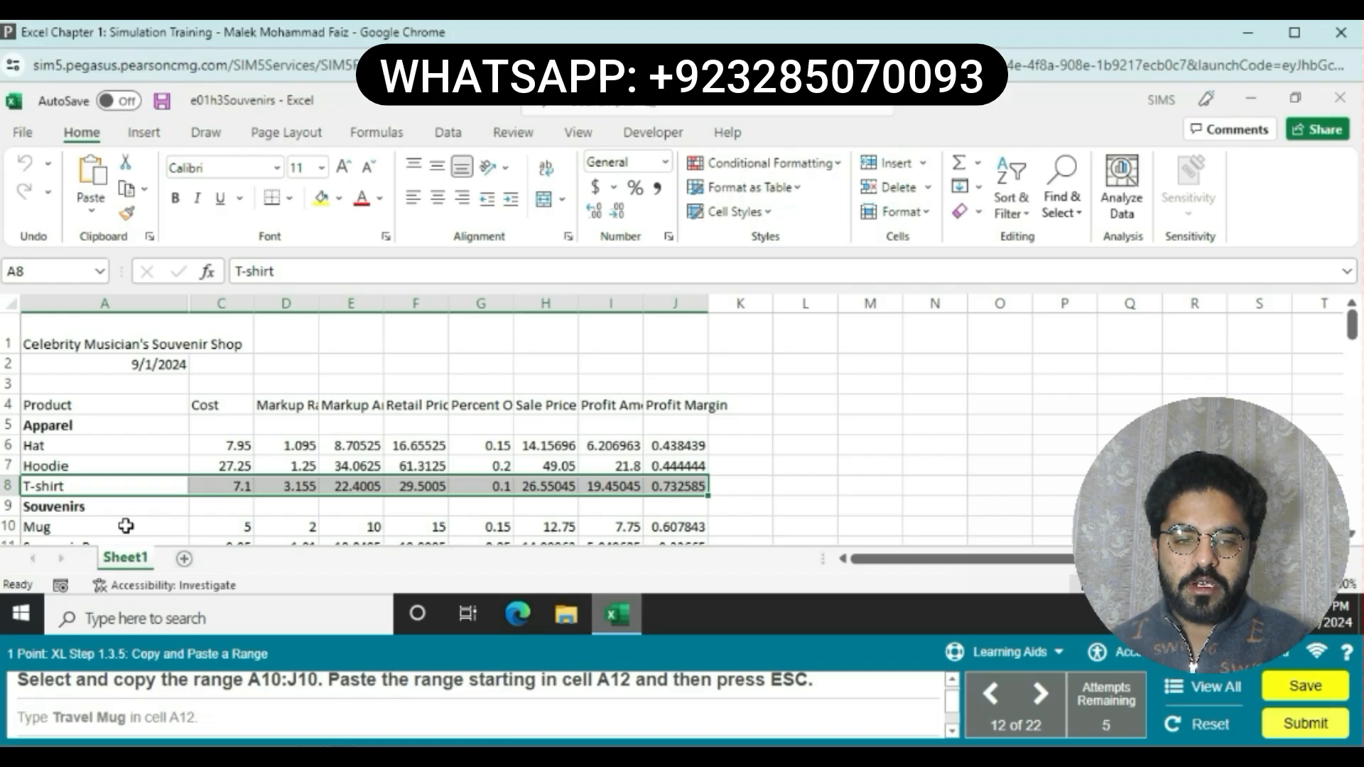
Step: Copy the Mug range A10:J10, paste it starting in cell A12, and clear the copy marquee
drag(126, 525, 666, 529)
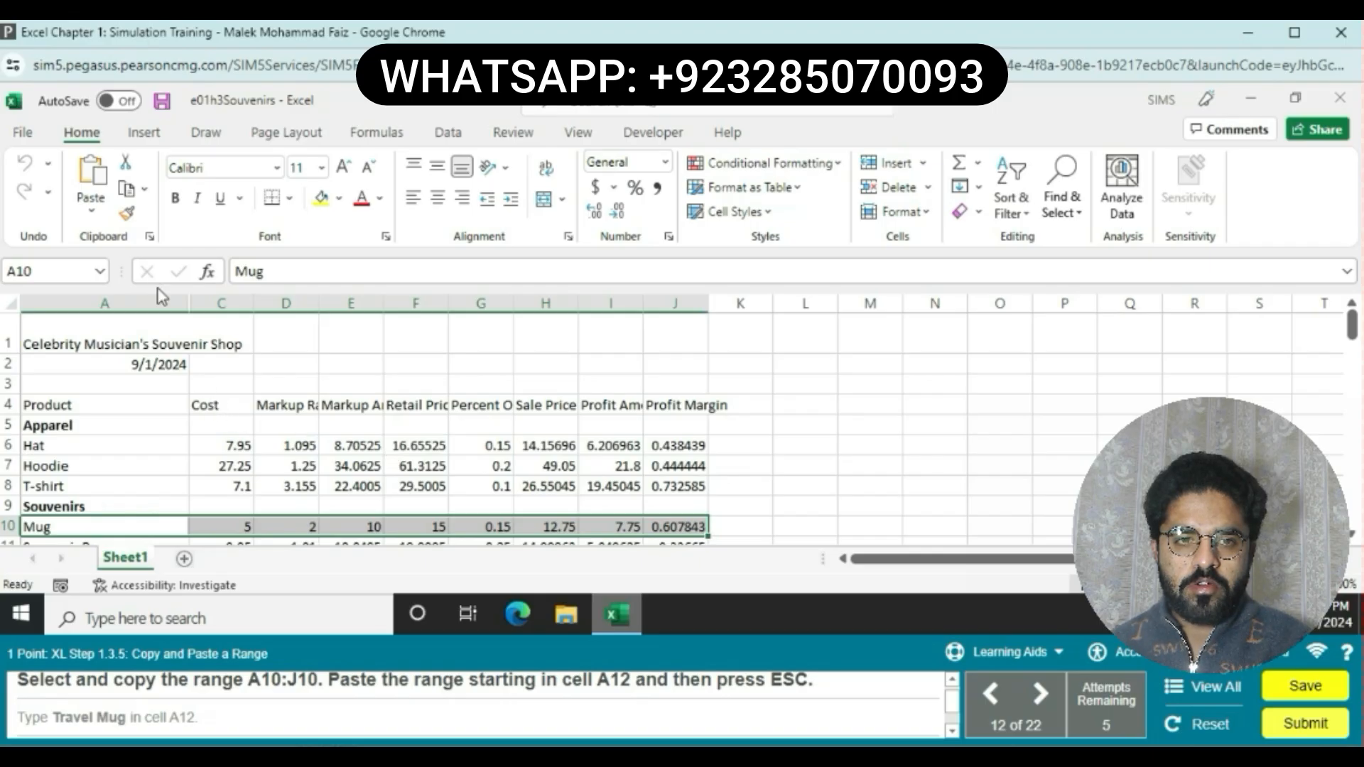
click(145, 189)
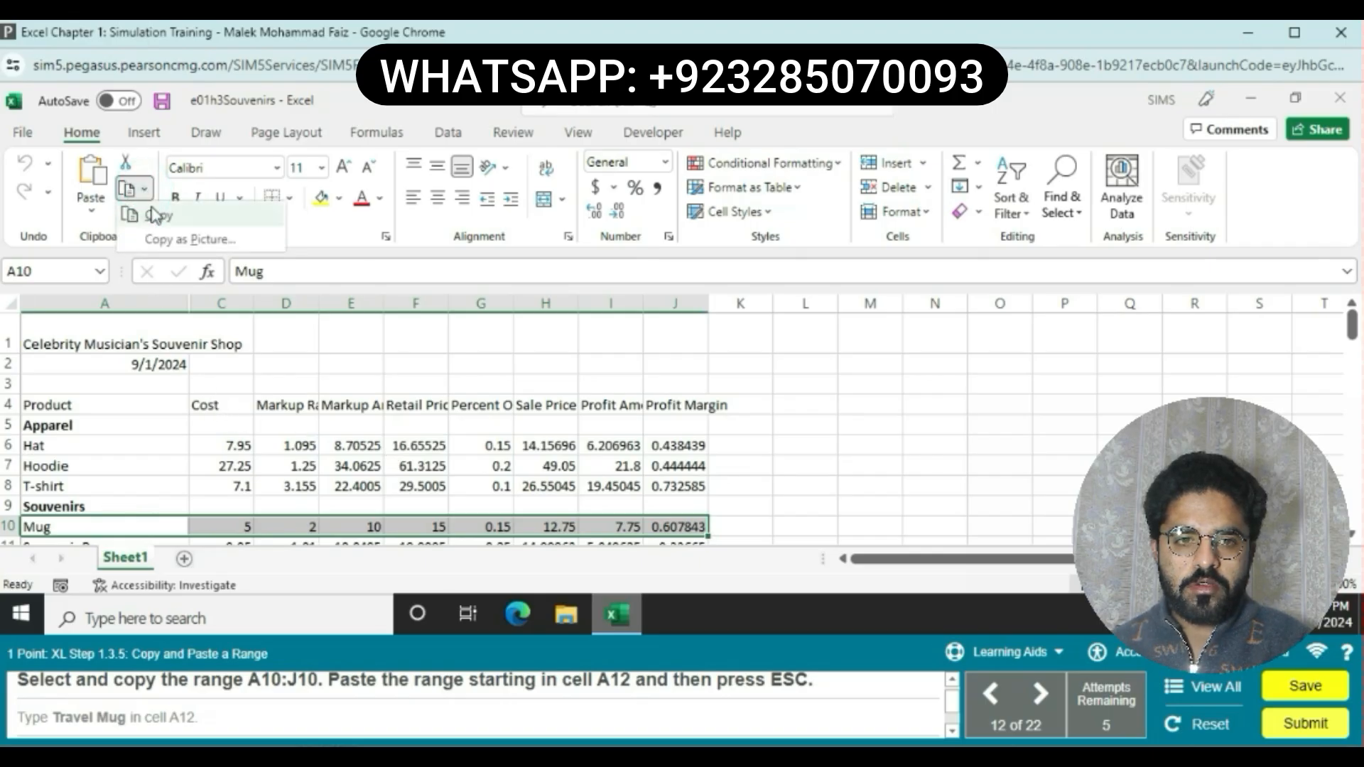
click(156, 215)
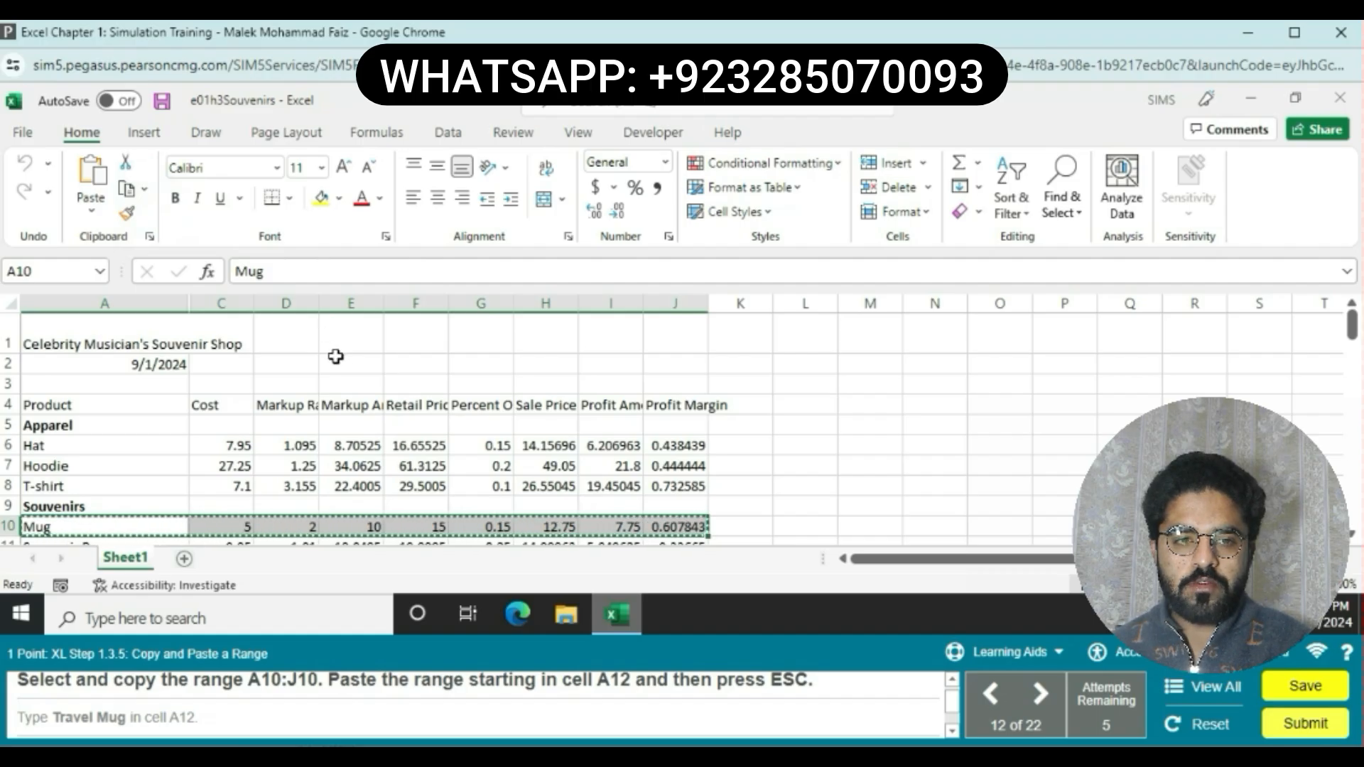
click(1352, 534)
click(1351, 535)
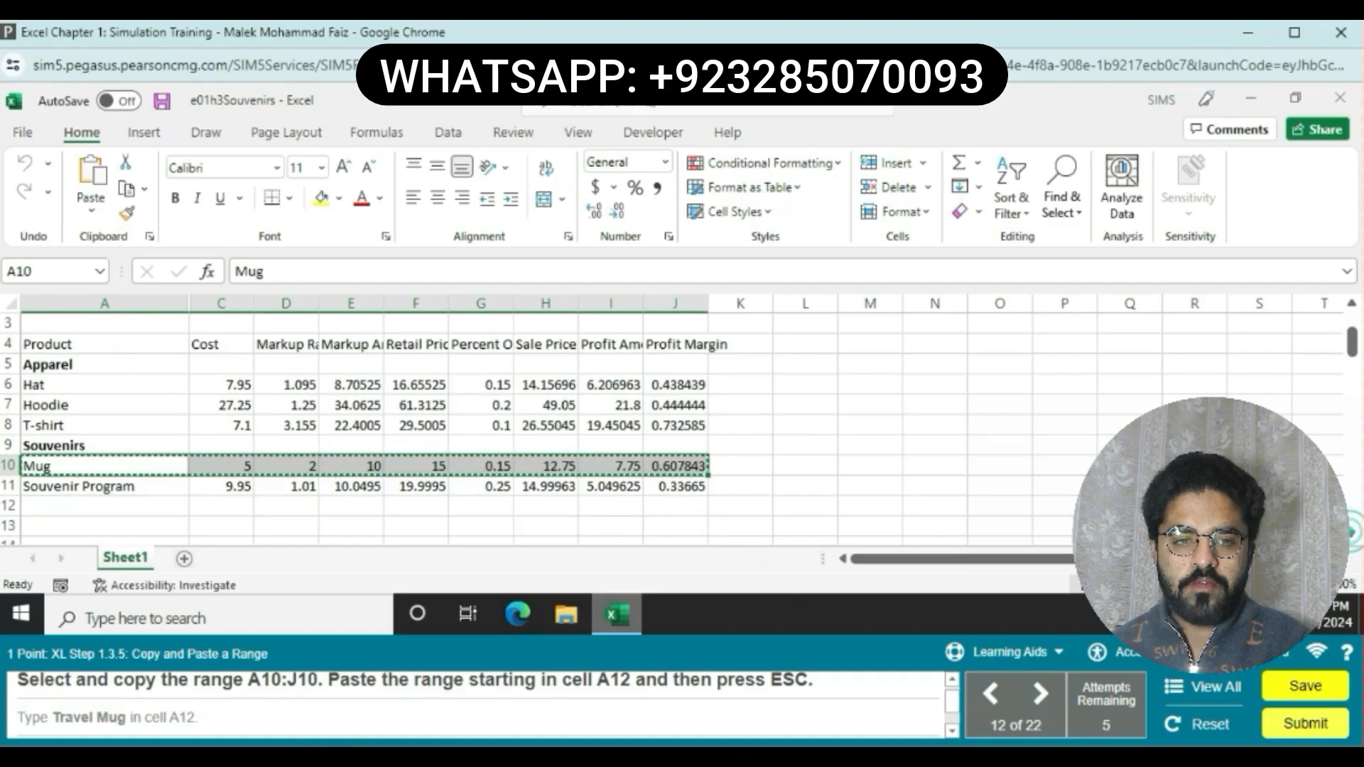
click(168, 505)
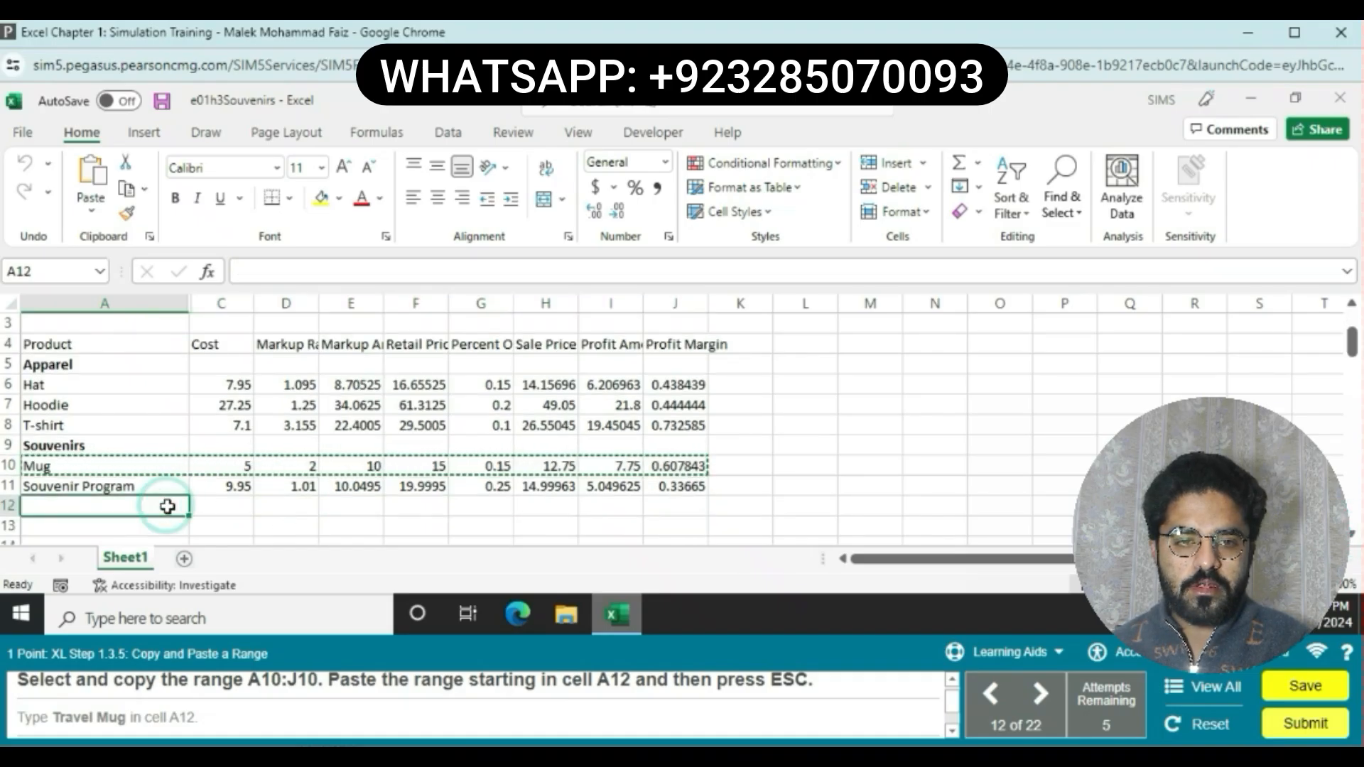
key(ctrl+v)
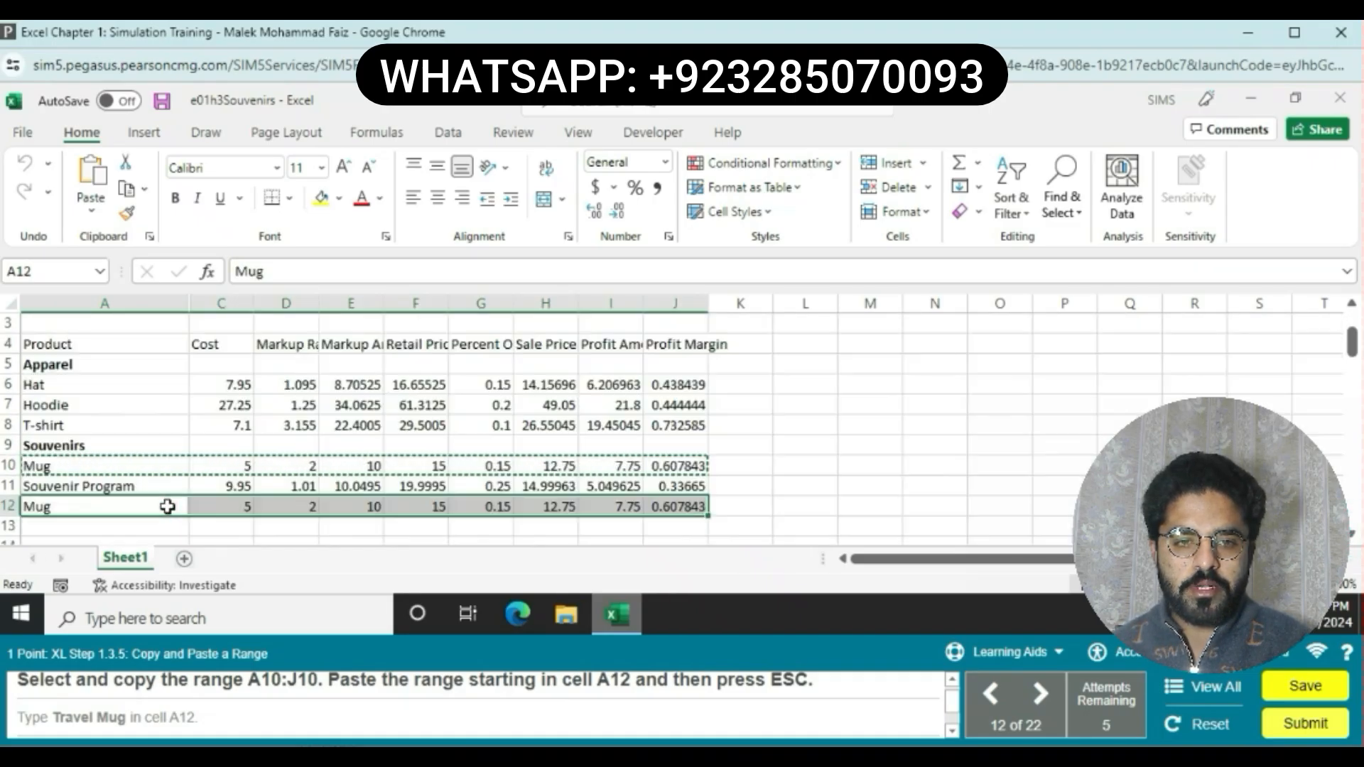
key(Escape)
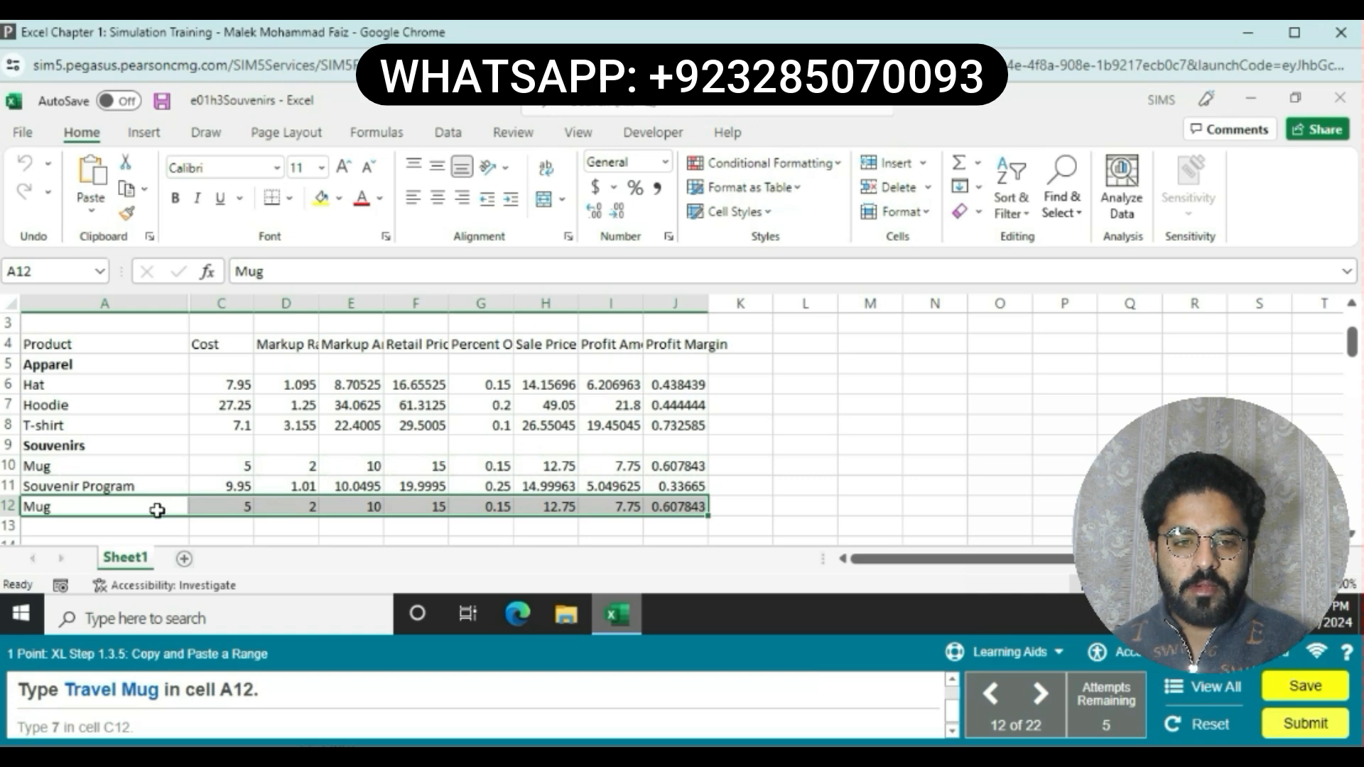
Step: Replace the product name in cell A12 with Travel Mug
click(115, 506)
double_click(116, 506)
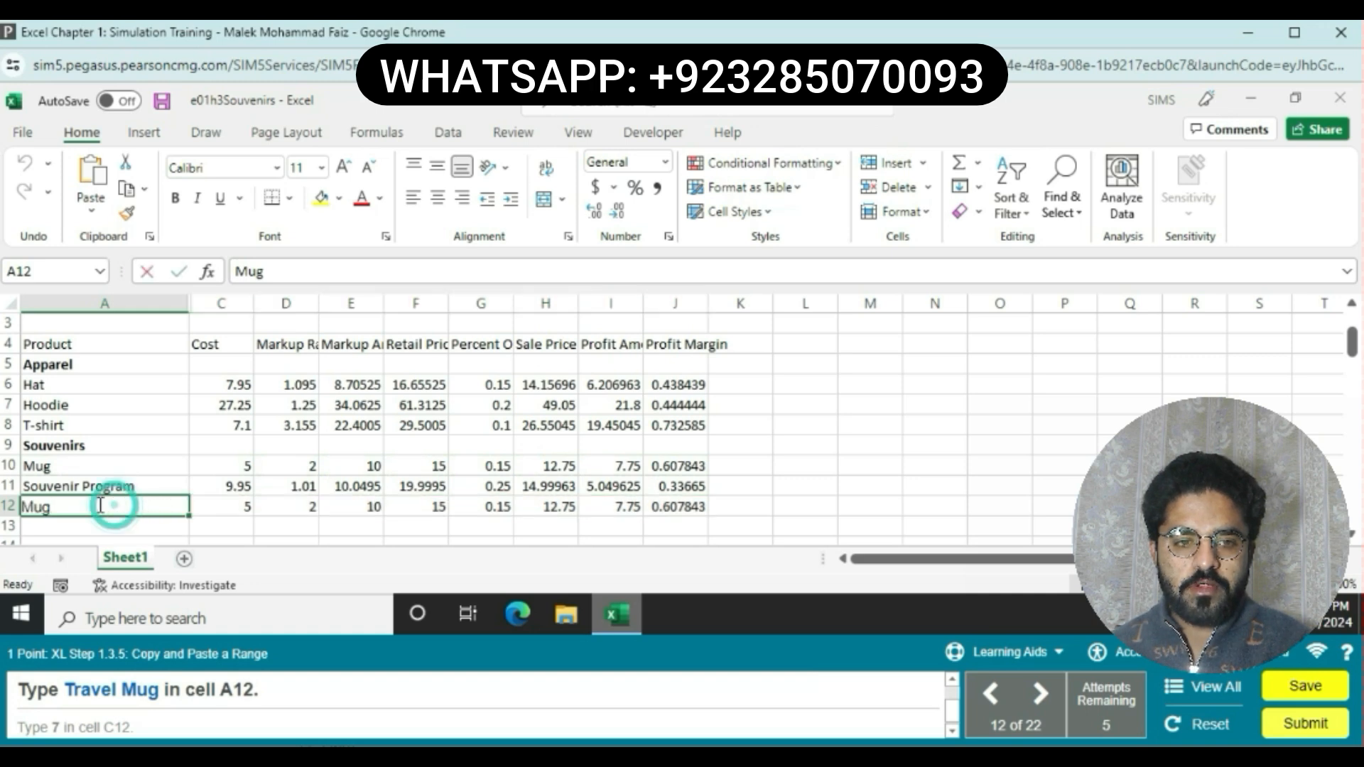
key(BackSpace)
key(BackSpace)
key(BackSpace)
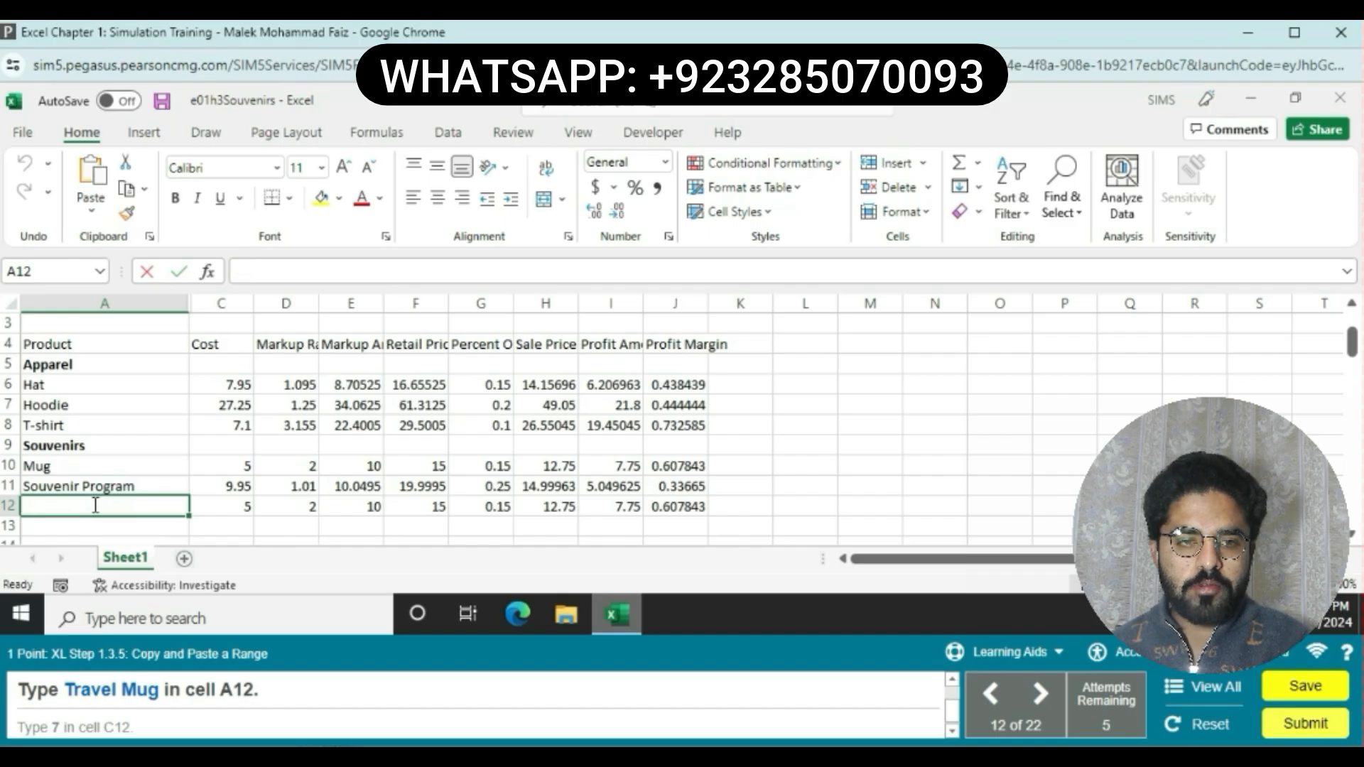
text(TRA)
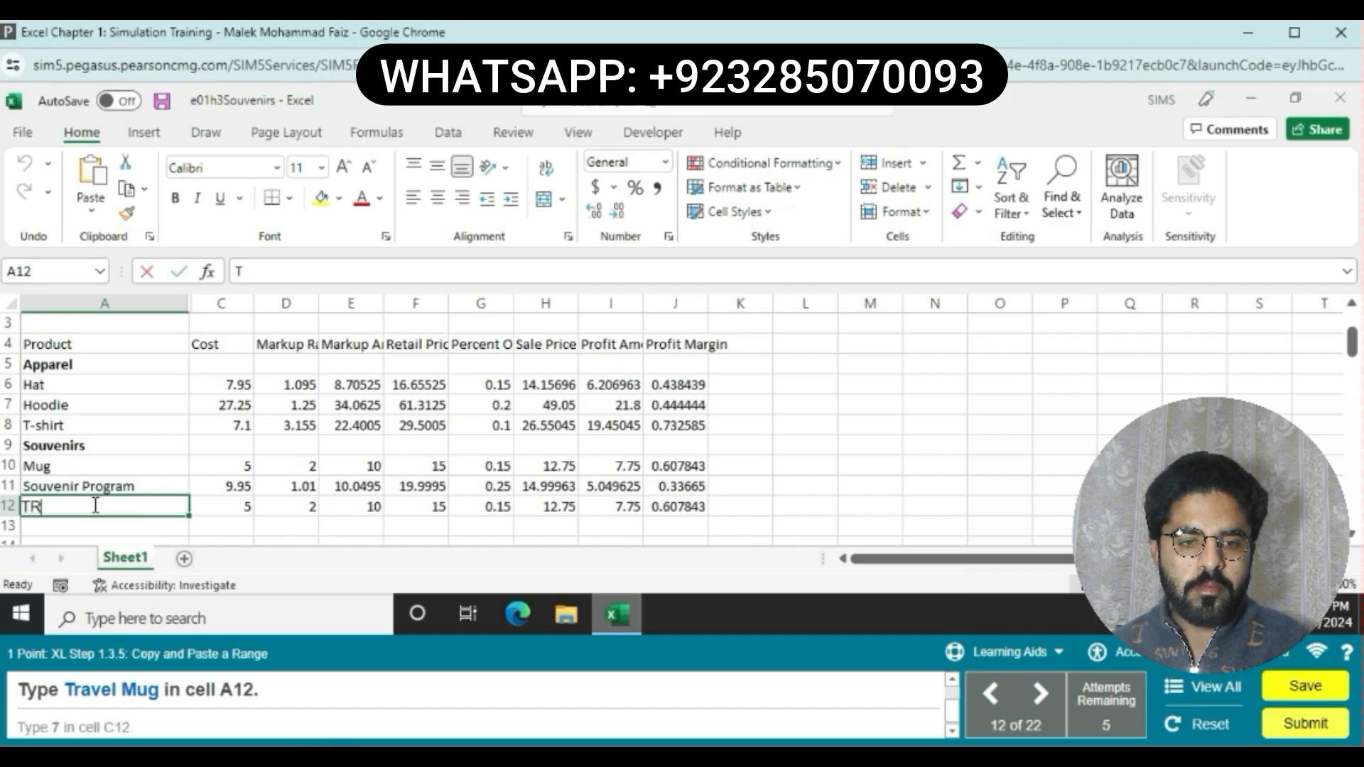
key(BackSpace)
key(BackSpace)
text(r)
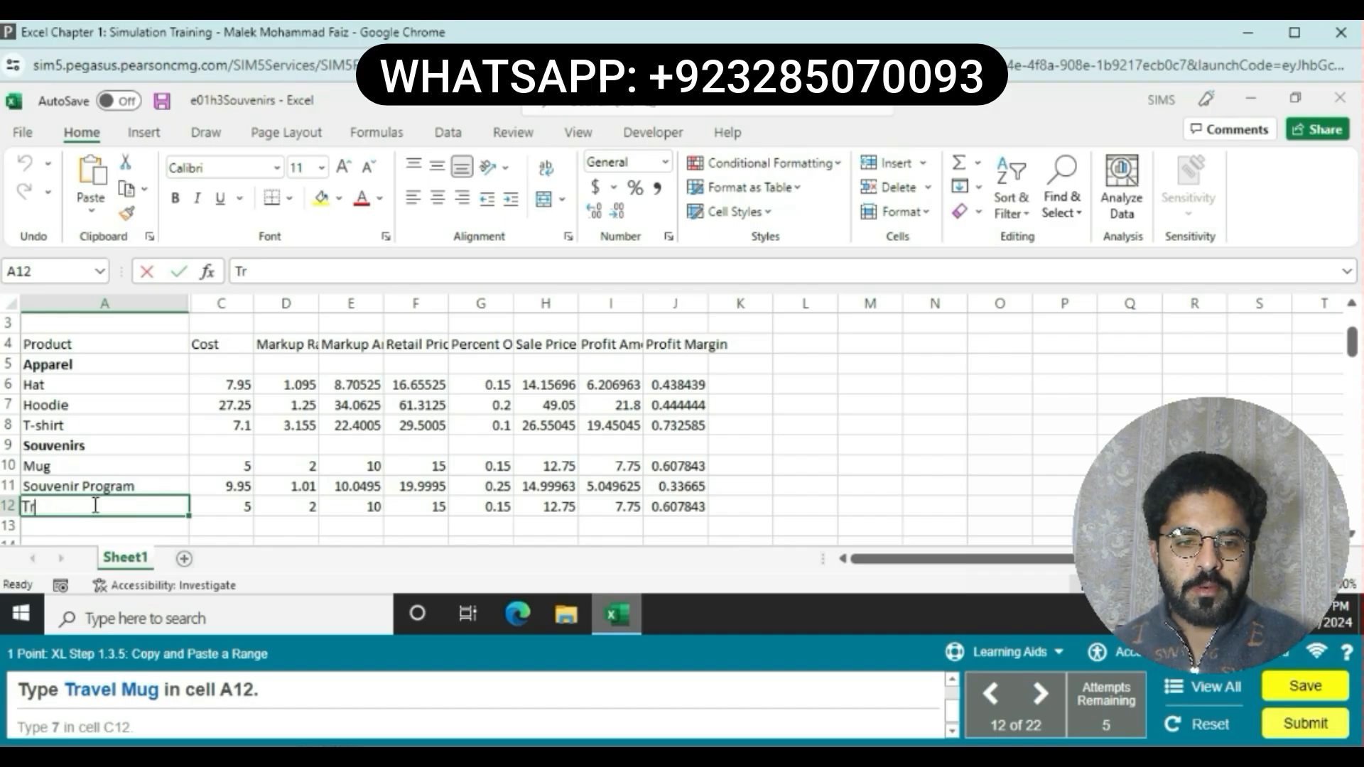
text(ave)
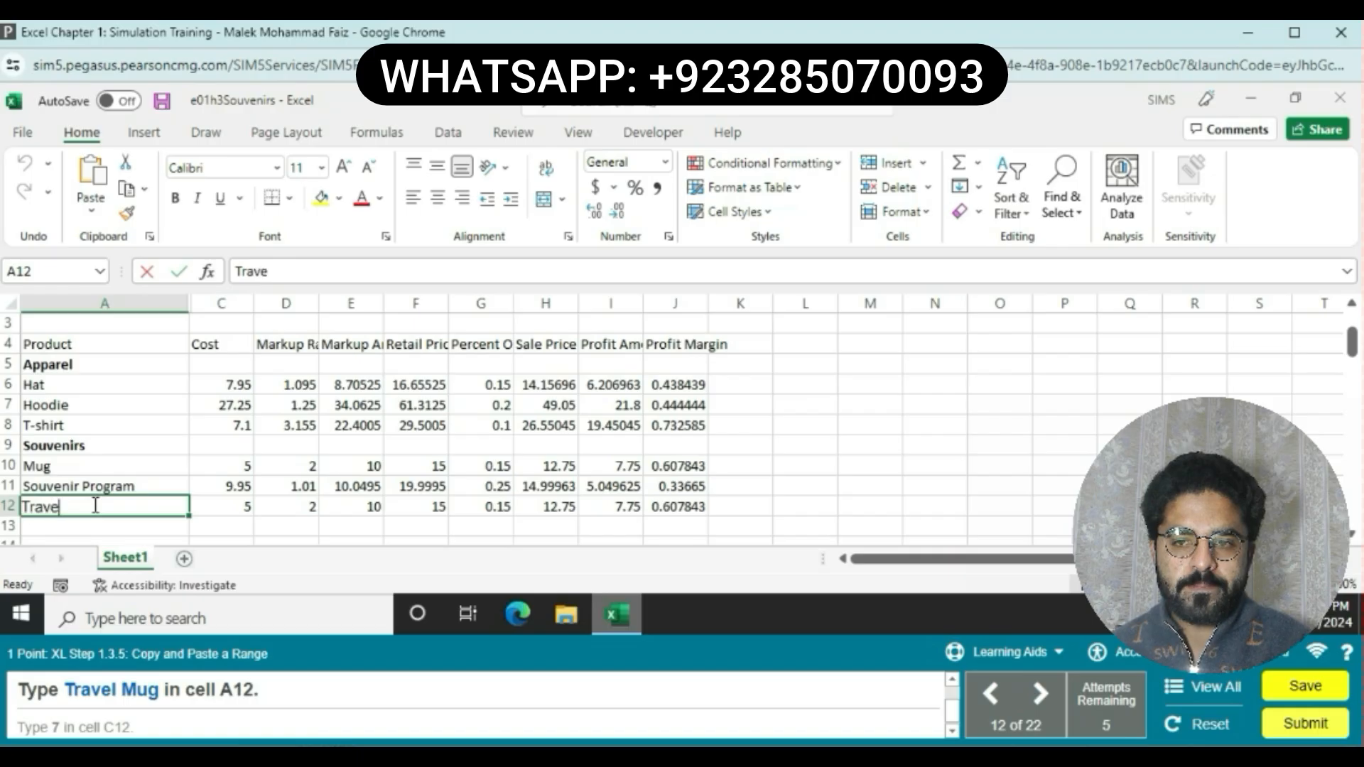
text(l M)
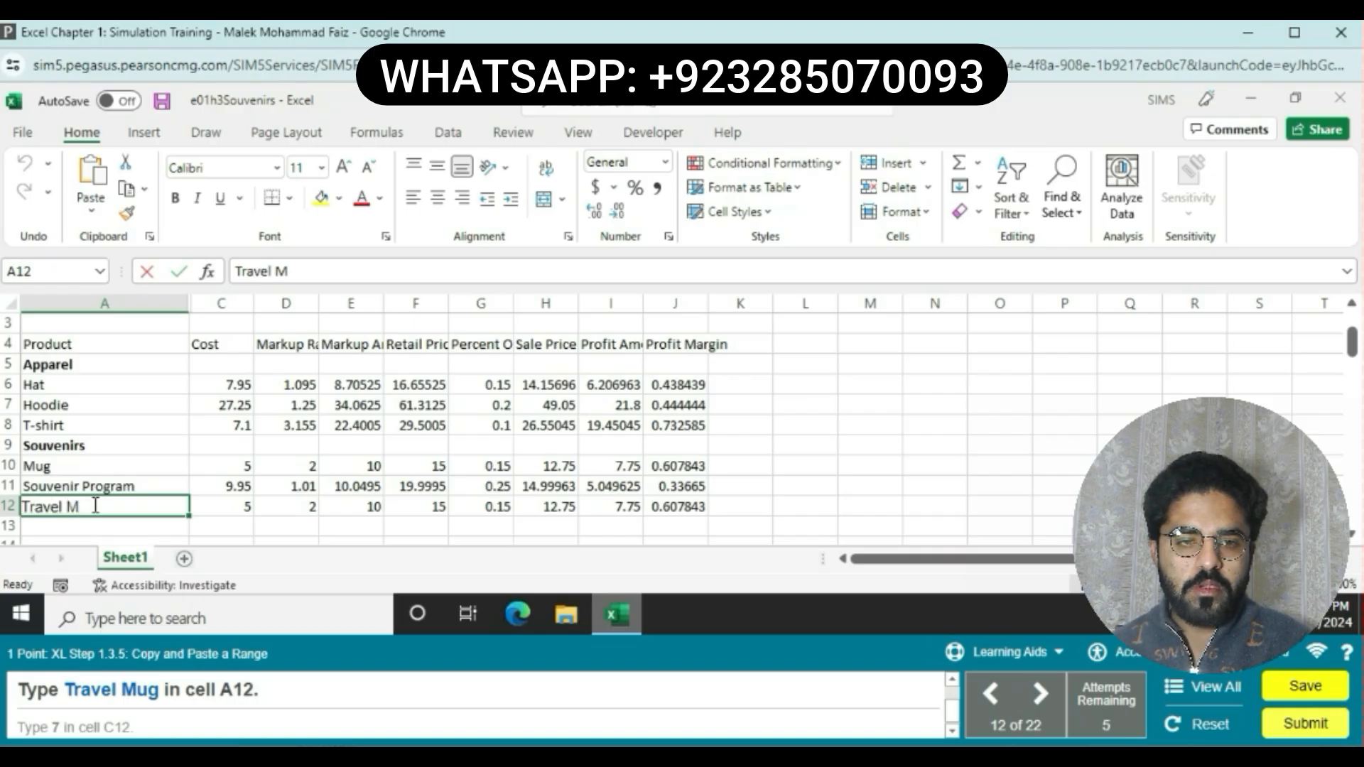
text(ug)
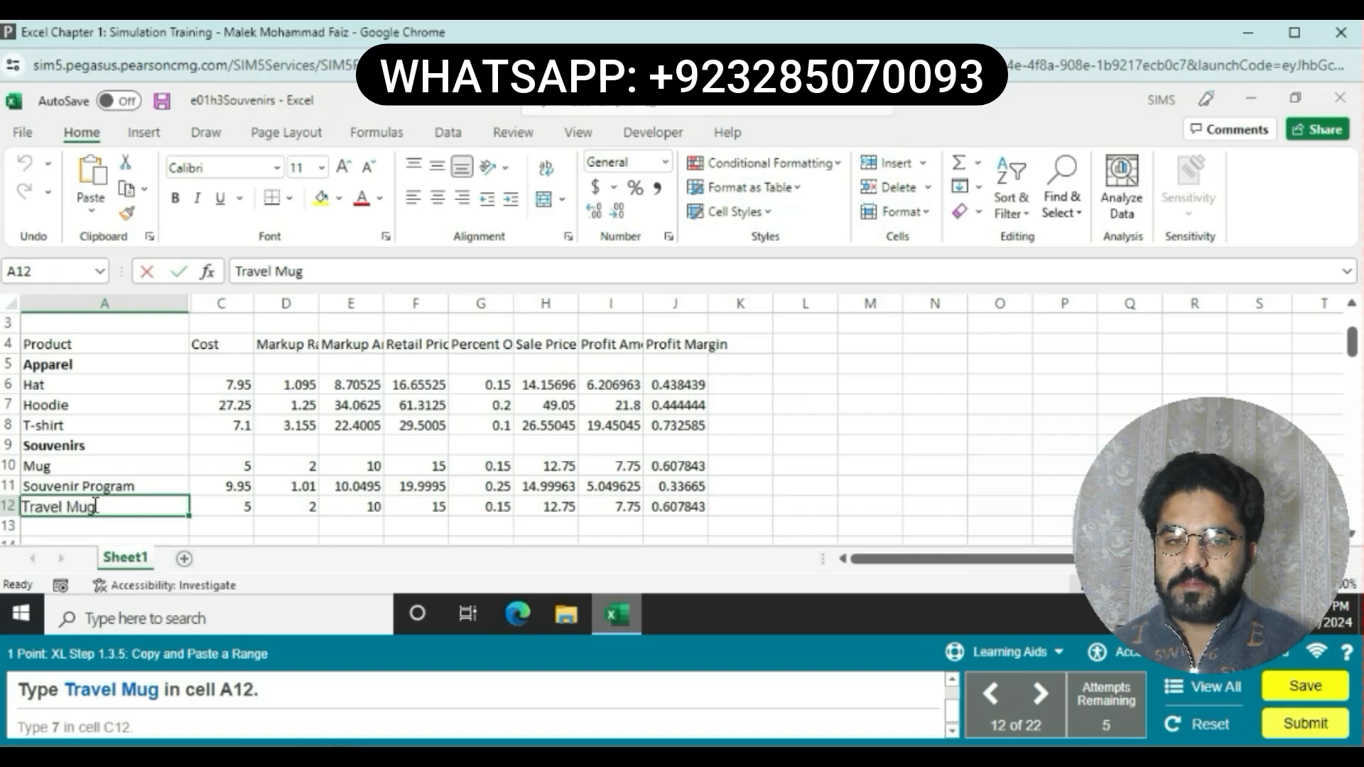
key(Return)
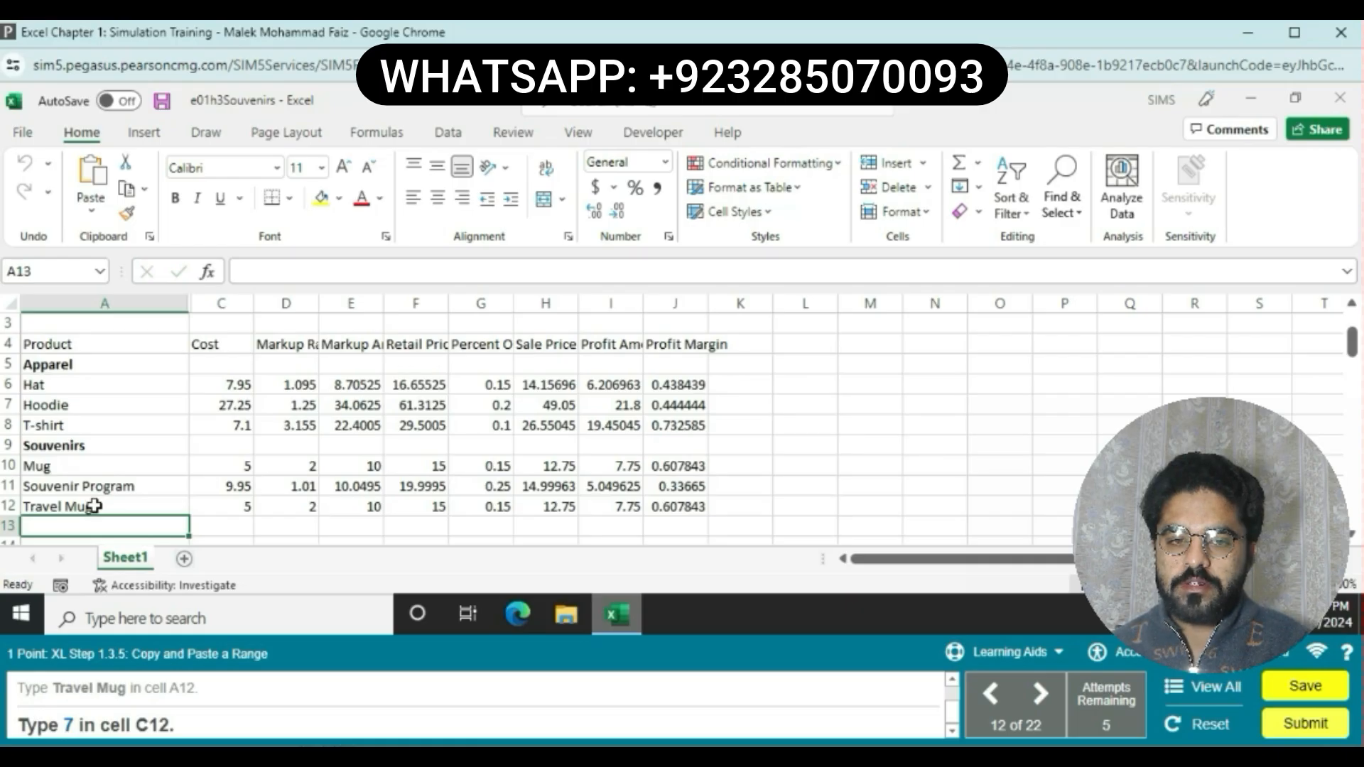
Step: Set the Travel Mug cost in cell C12 to 7
double_click(229, 505)
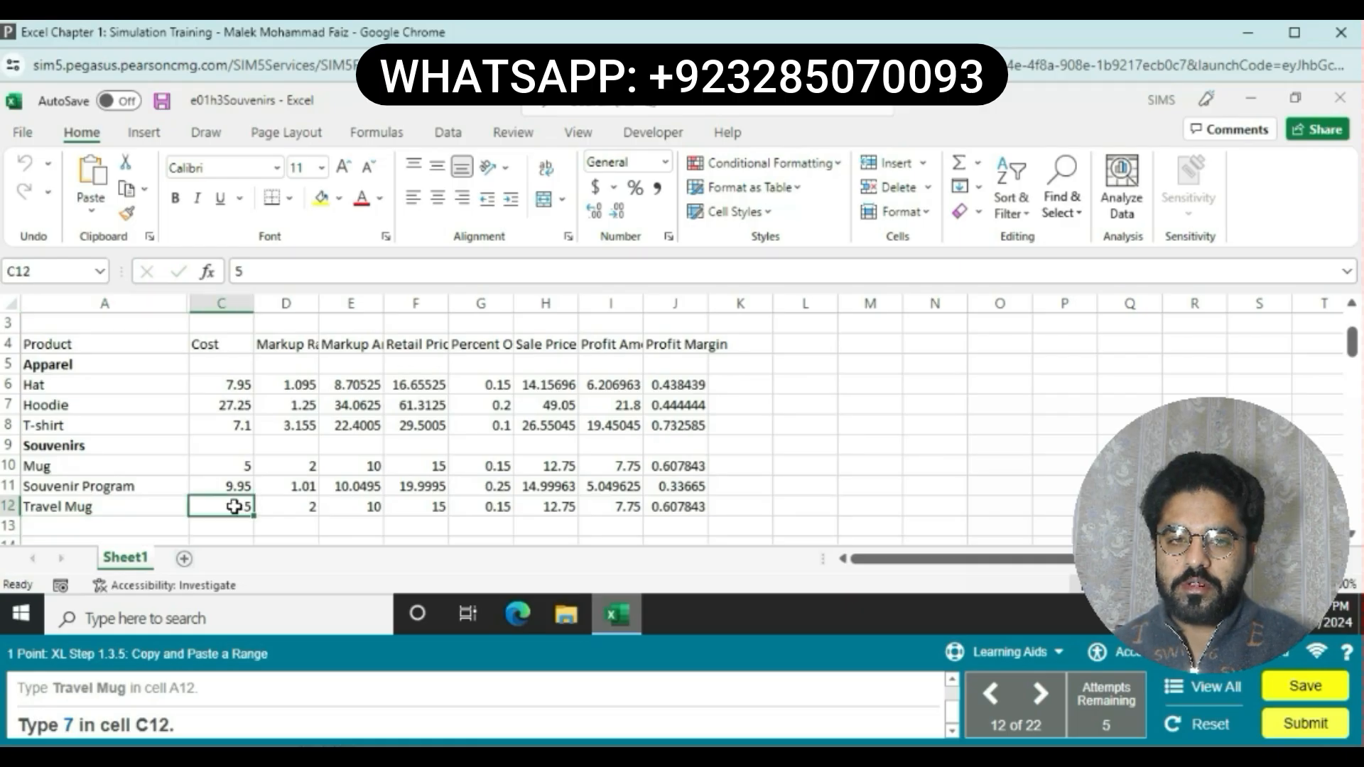
key(BackSpace)
text(7)
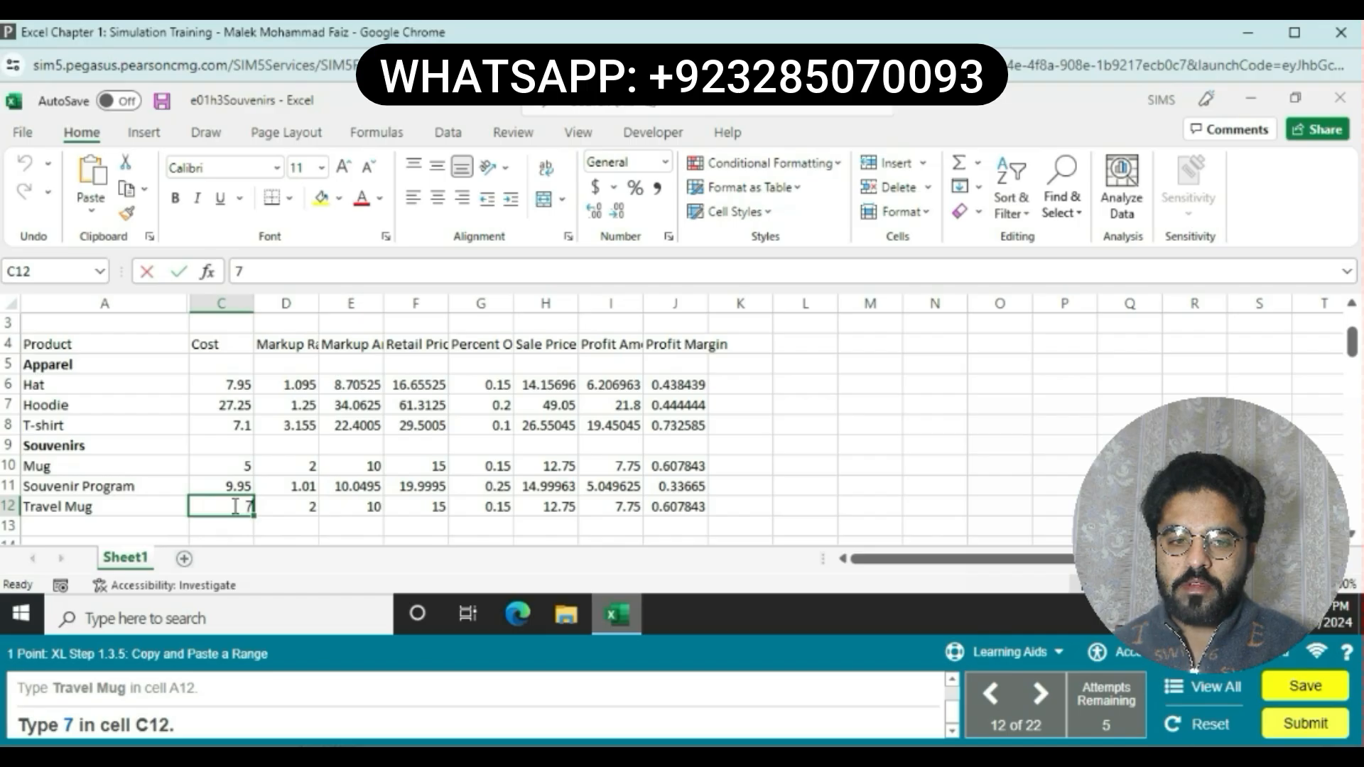
key(Return)
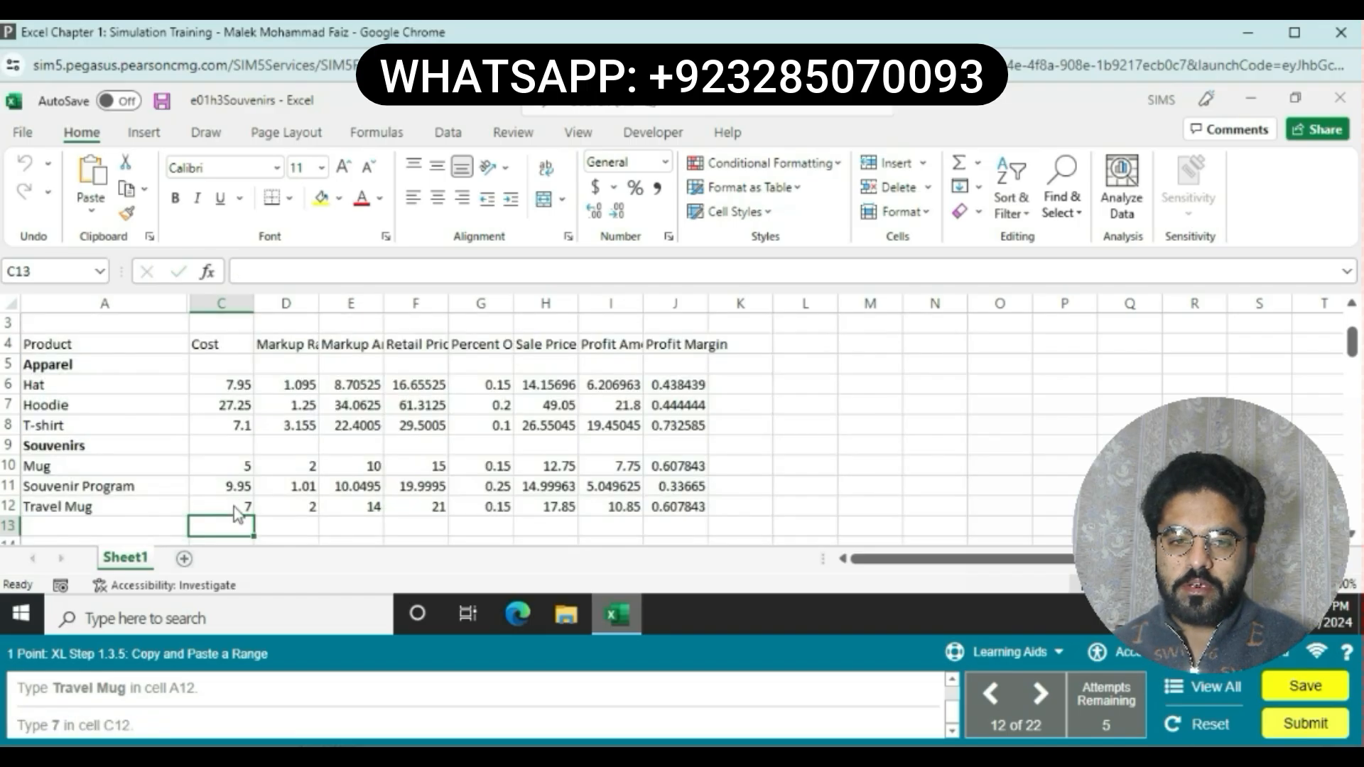